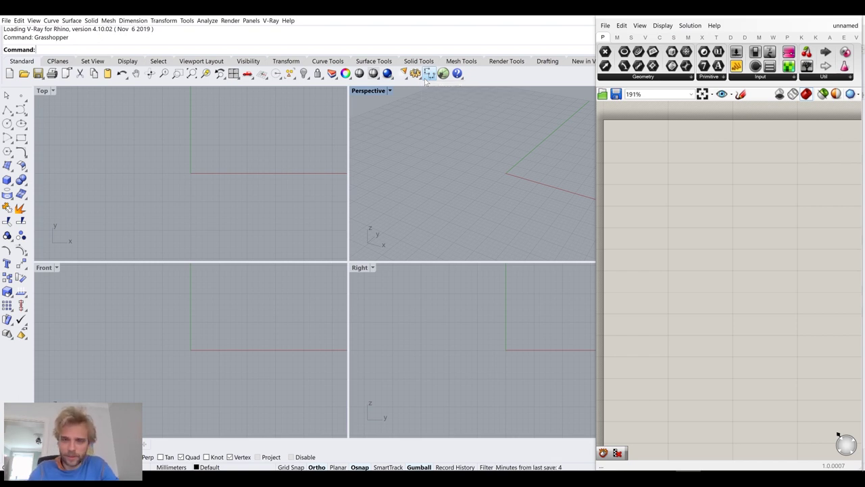
Maximize the Perspective viewport and widen the Grasshopper window to cover more than half of the screen.
double_click(372, 91)
shift+right_drag(415, 227, 315, 195)
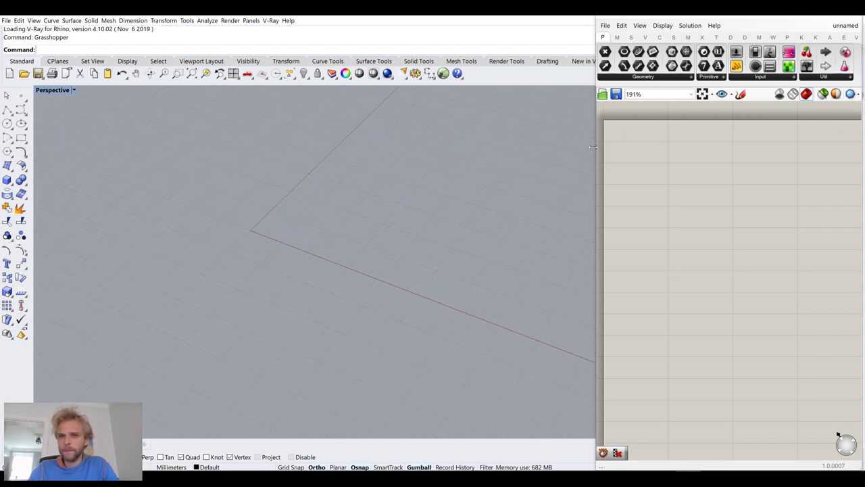
right_drag(292, 163, 275, 260)
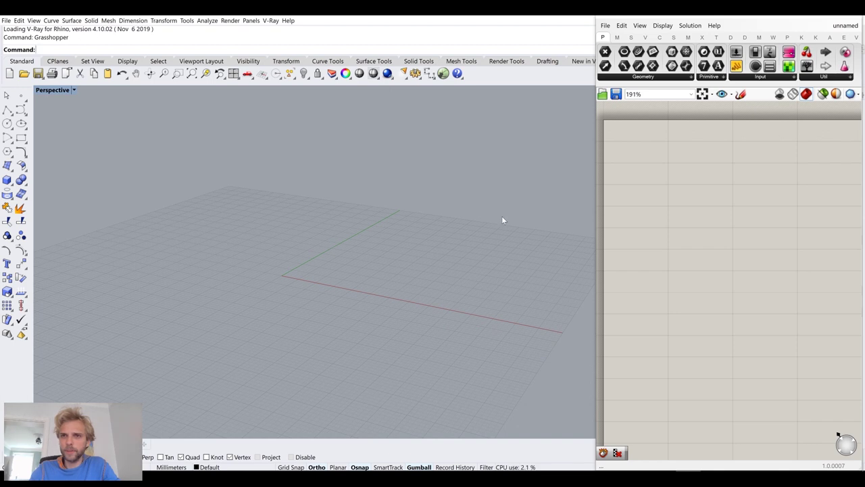
drag(598, 223, 382, 224)
right_drag(566, 228, 588, 251)
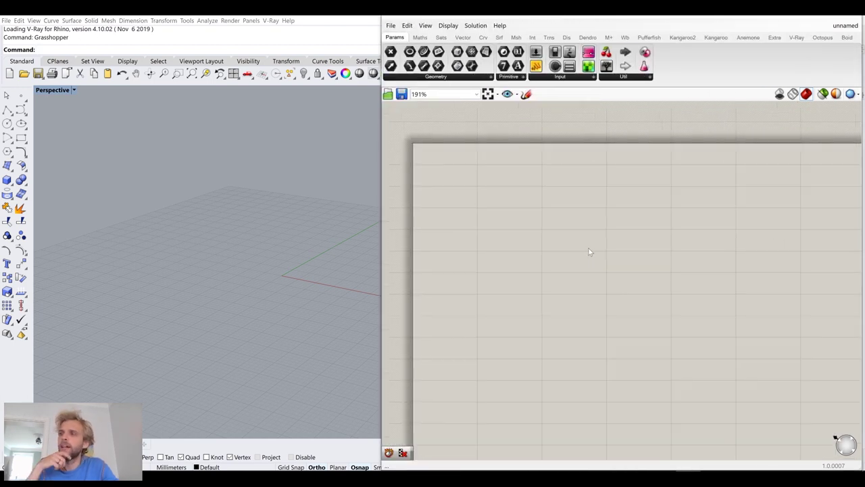
right_drag(172, 206, 261, 265)
Add an Ellipse component near the upper corner of the empty Grasshopper canvas.
double_click(440, 198)
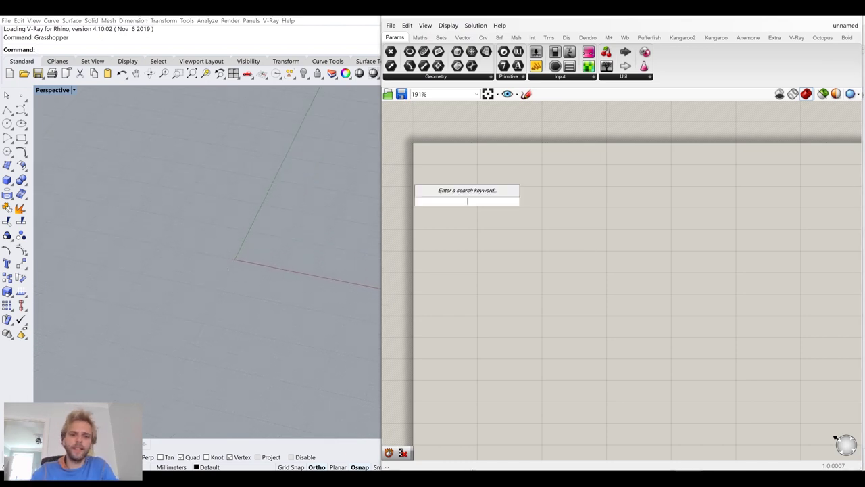
text(el)
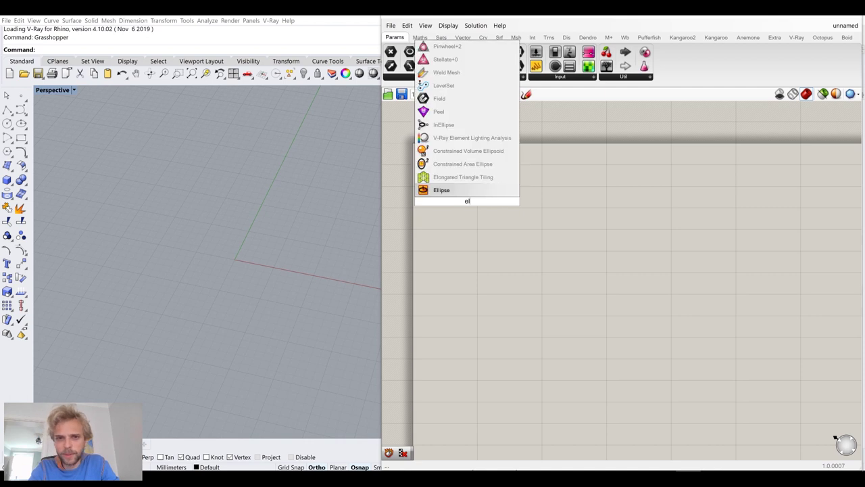
key(Return)
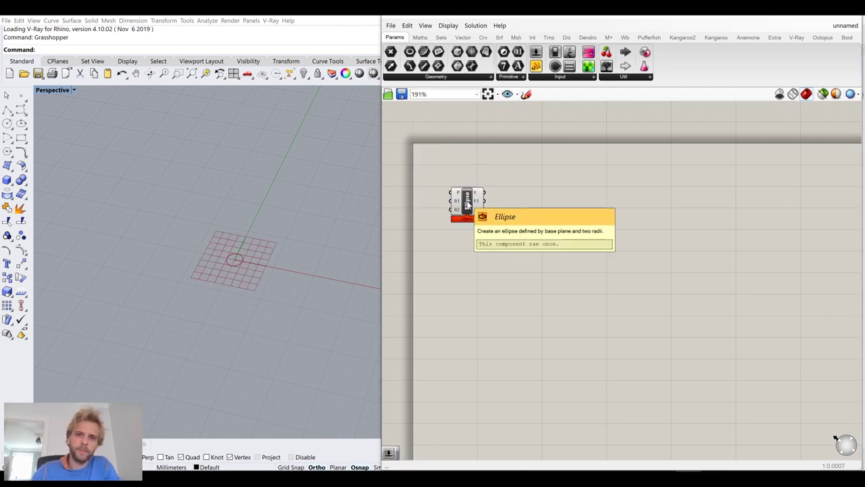
scroll(475, 187, up, 3)
scroll(524, 207, up, 2)
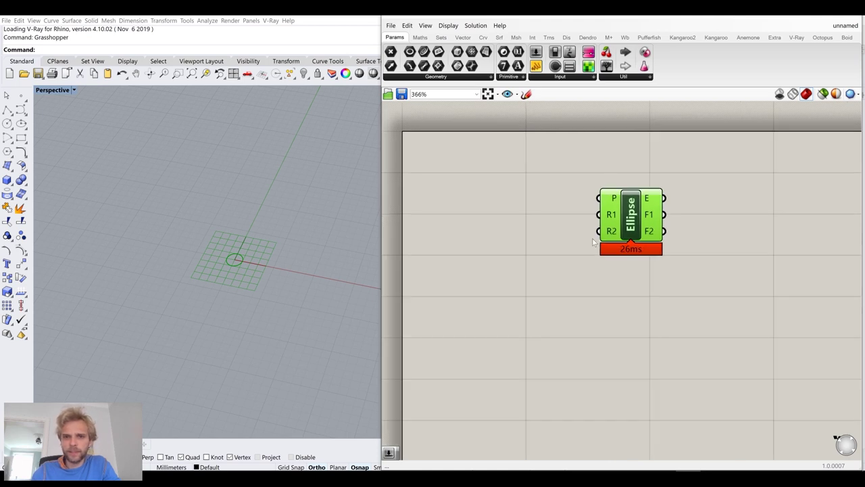
mouse_move(607, 201)
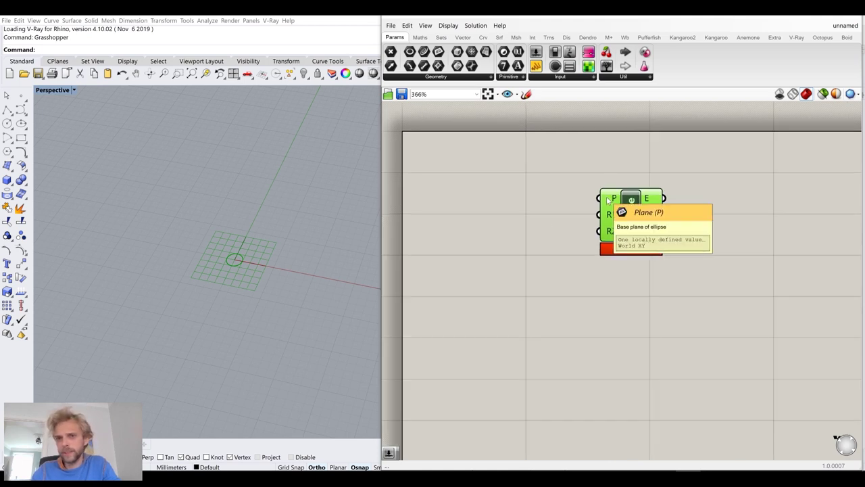
scroll(229, 263, up, 8)
right_drag(239, 261, 254, 284)
scroll(253, 219, down, 5)
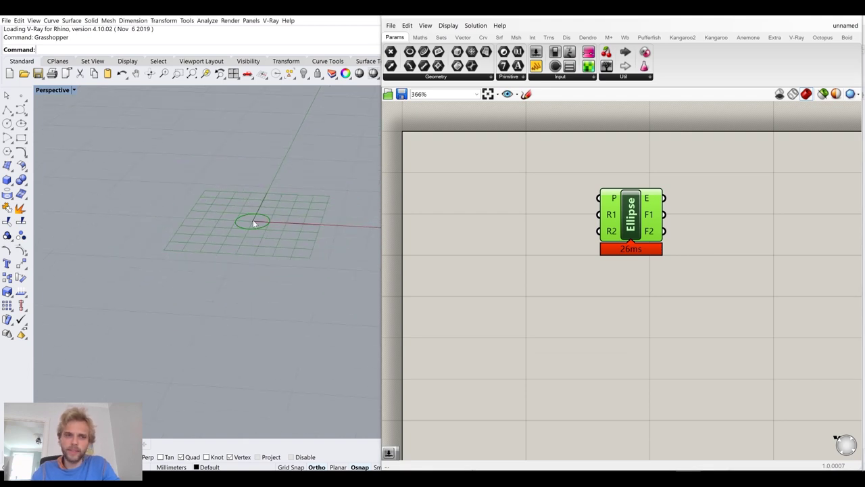
shift+right_drag(248, 216, 229, 233)
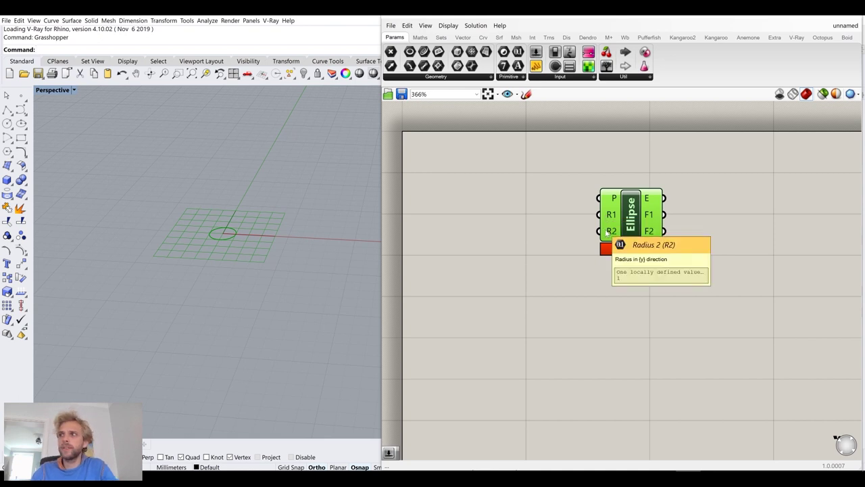
Create a panel containing 20 and connect it to the Ellipse's R1 radius input.
click(545, 248)
double_click(544, 248)
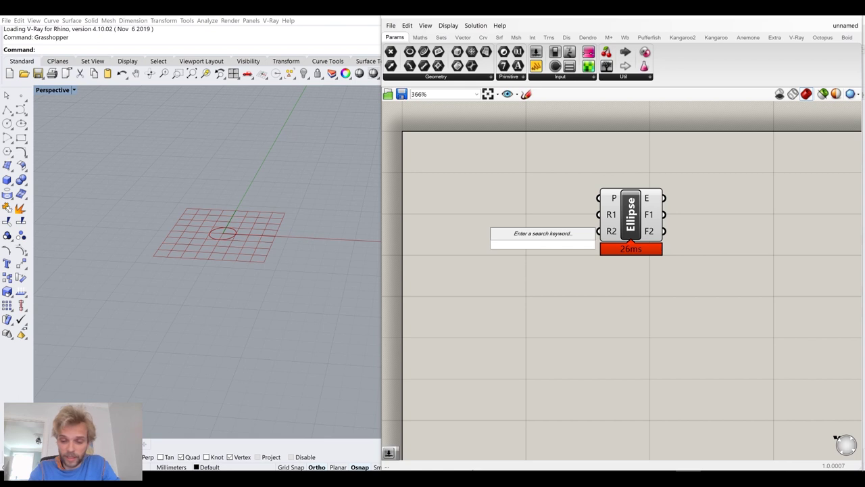
text(//20)
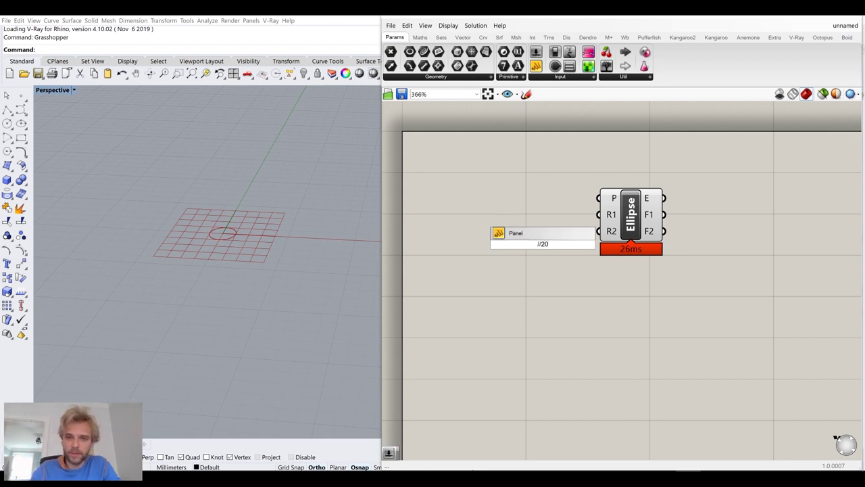
click(541, 233)
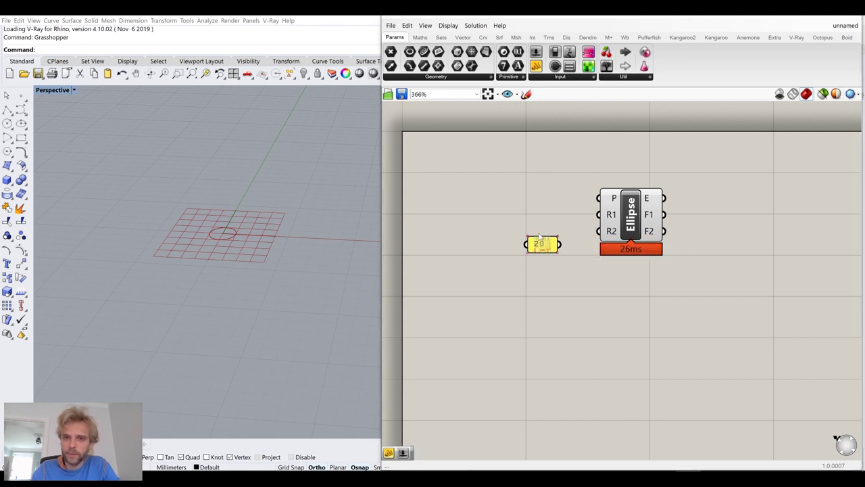
drag(560, 244, 598, 214)
Move the 20 panel level with the Ellipse's R1 input so that its wire runs straight.
scroll(538, 244, up, 5)
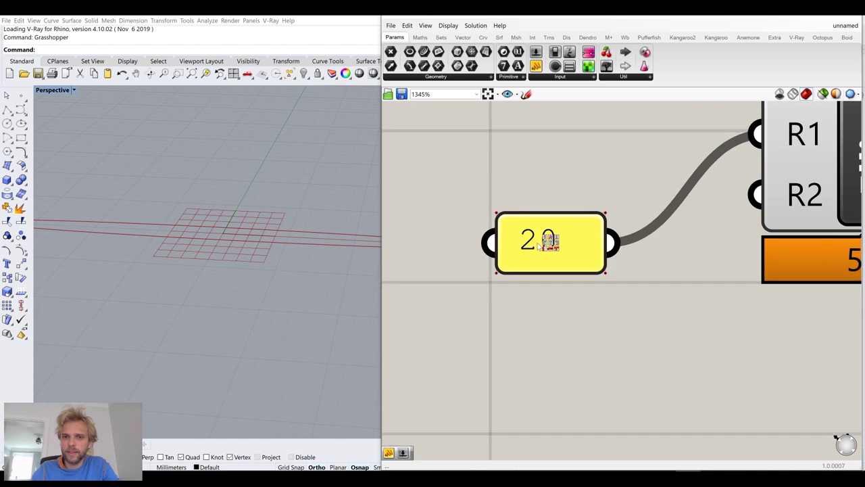
scroll(572, 215, up, 3)
drag(566, 228, 569, 154)
right_drag(575, 175, 563, 283)
drag(559, 269, 574, 225)
click(568, 326)
scroll(568, 325, down, 4)
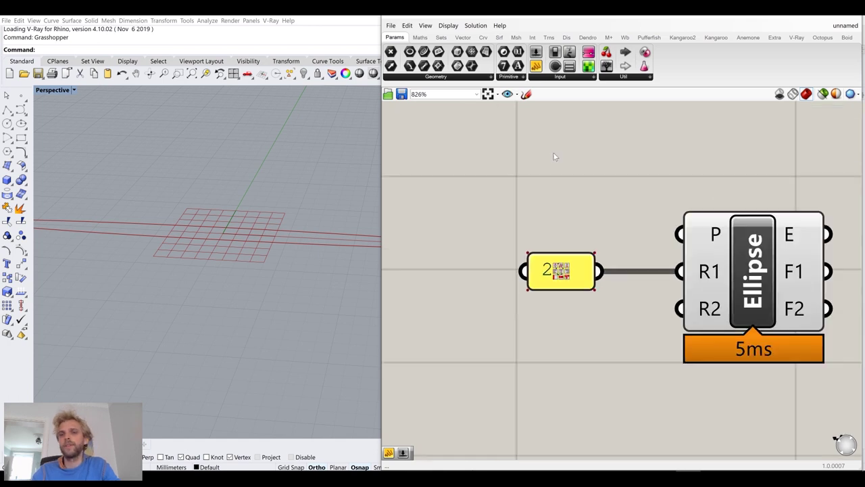
scroll(238, 273, down, 5)
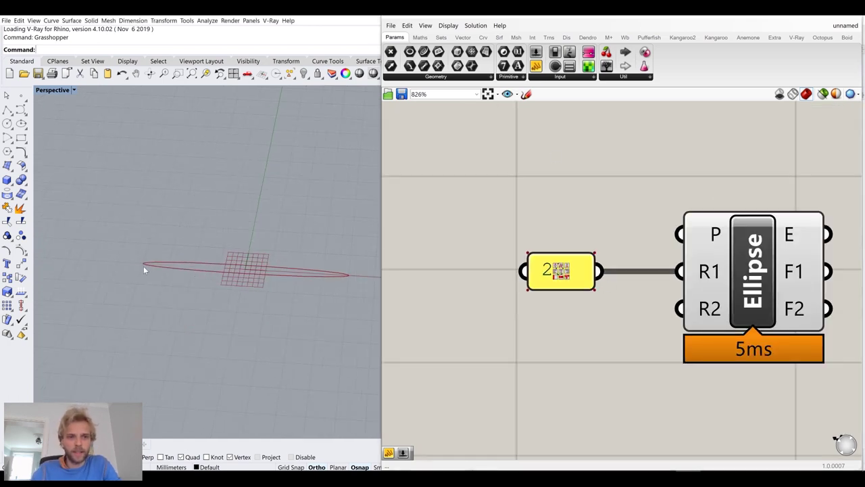
Create a panel containing 12 and connect it to the Ellipse's R2 radius input.
right_drag(580, 365, 545, 318)
double_click(545, 317)
text(12)
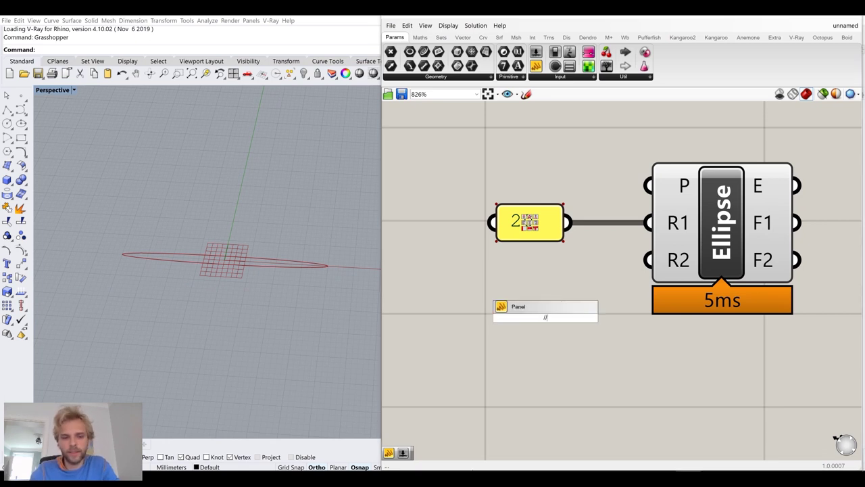
key(Return)
drag(575, 316, 648, 260)
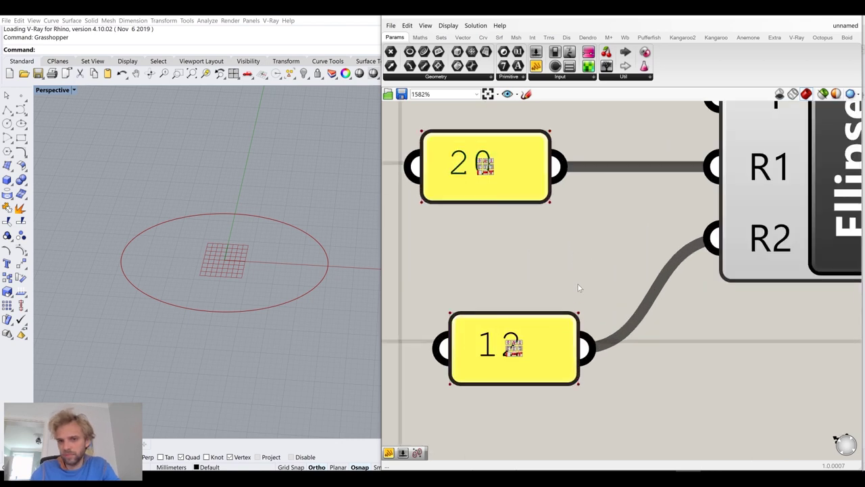
Move the 12 panel directly beneath the 20 panel, level with the R2 input.
scroll(581, 287, up, 4)
scroll(522, 363, up, 2)
drag(521, 363, 485, 194)
scroll(560, 249, down, 4)
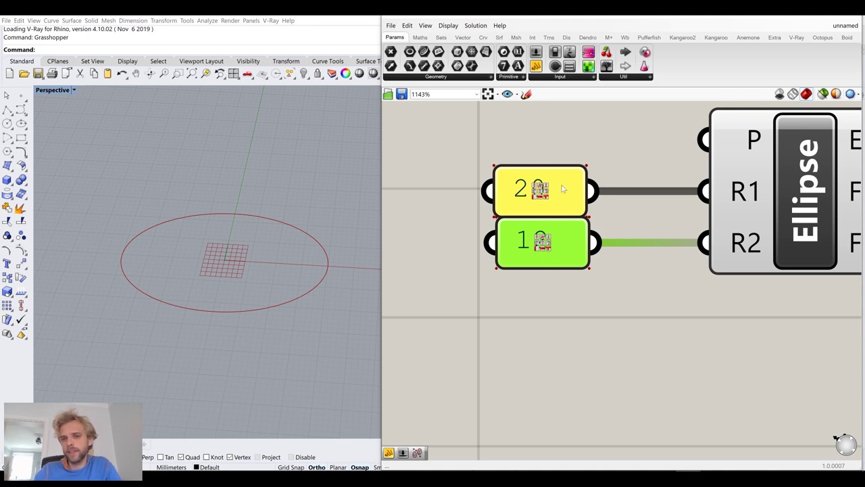
scroll(560, 237, up, 3)
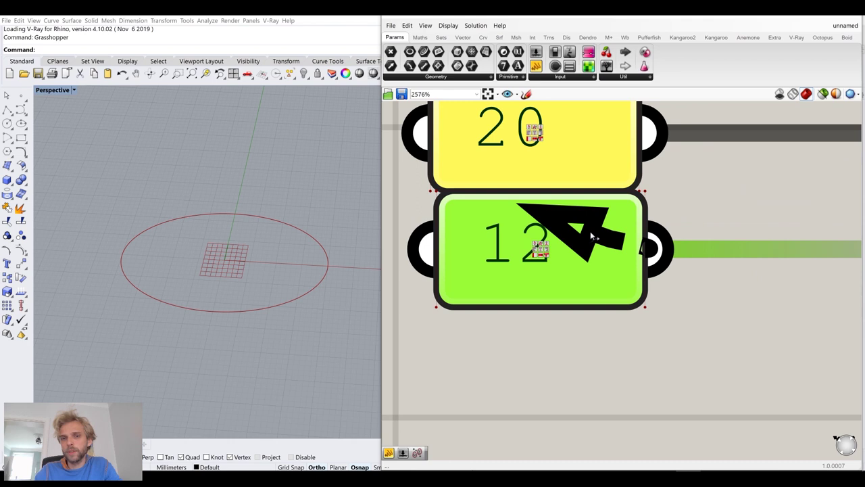
scroll(541, 249, down, 3)
click(634, 334)
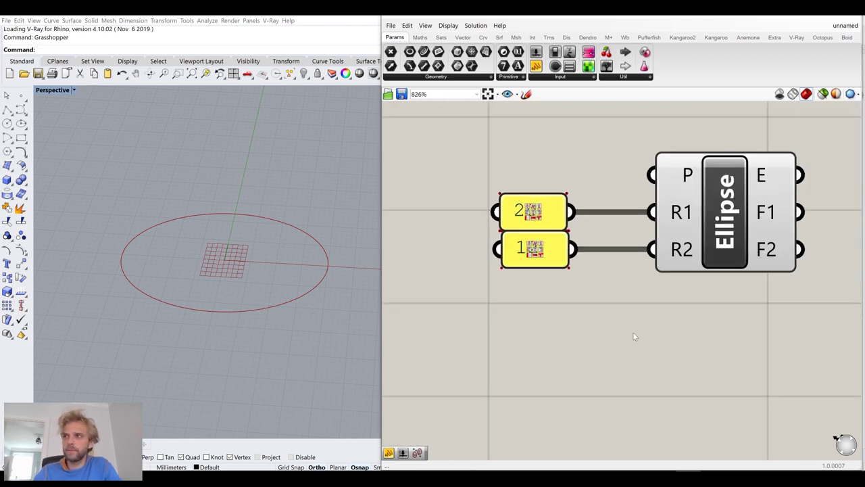
Add a Move component and feed the Ellipse's E output into its geometry input.
scroll(226, 296, down, 3)
scroll(649, 231, down, 1)
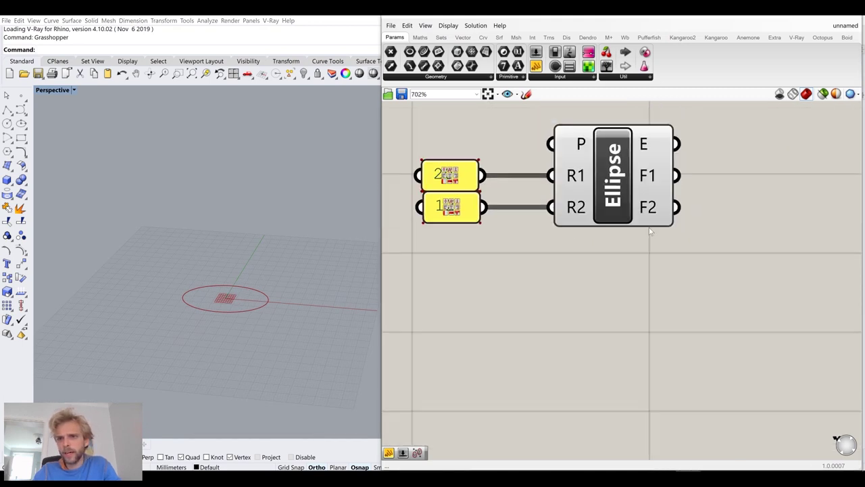
scroll(649, 231, down, 1)
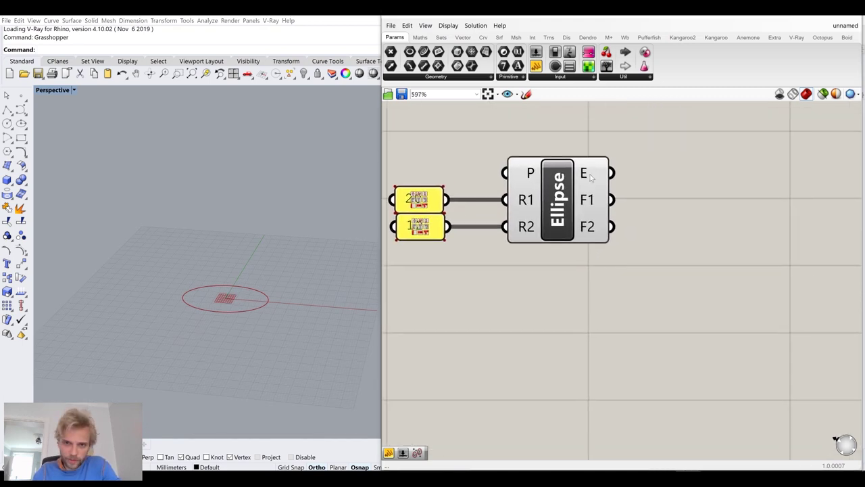
mouse_move(592, 175)
double_click(666, 324)
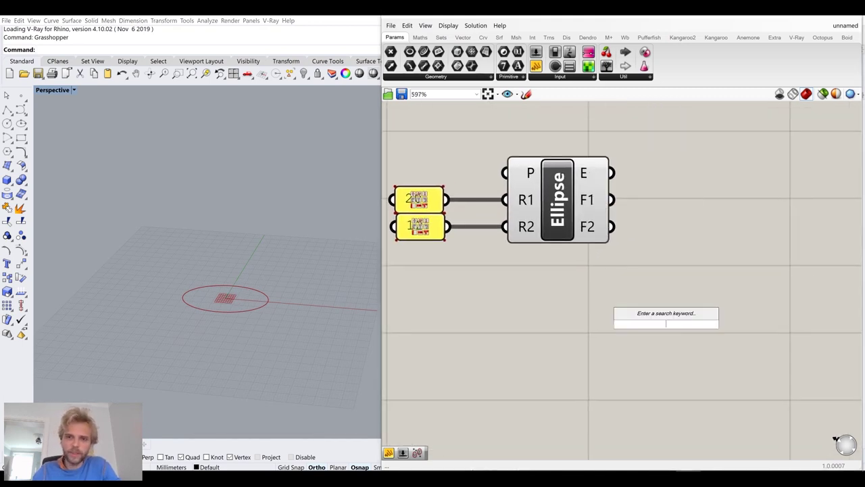
text(move)
key(Return)
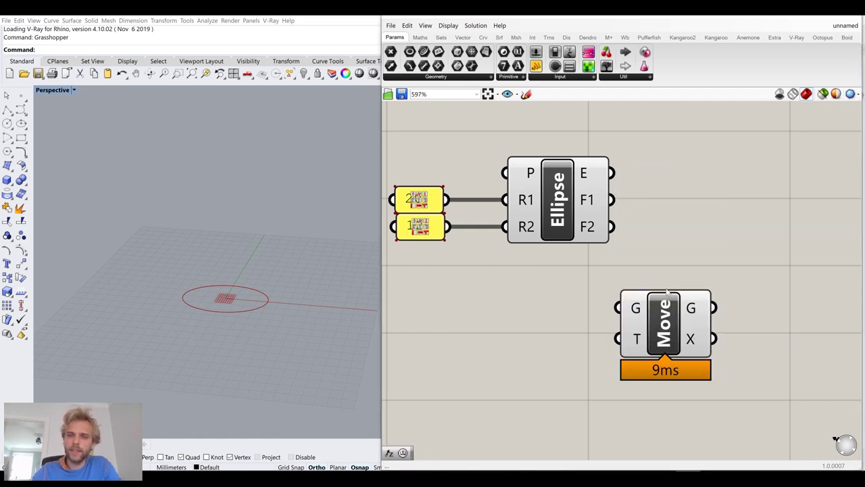
drag(612, 178, 720, 269)
Add a Unit Z vector, connect it to the Move component's T input, and align it beside that input.
click(609, 350)
double_click(609, 351)
text(z)
key(Return)
drag(654, 352, 686, 297)
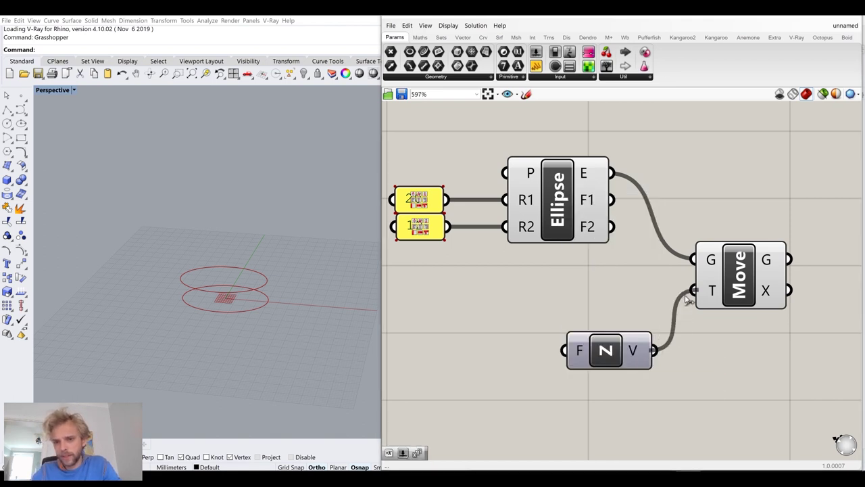
drag(610, 352, 624, 292)
double_click(599, 368)
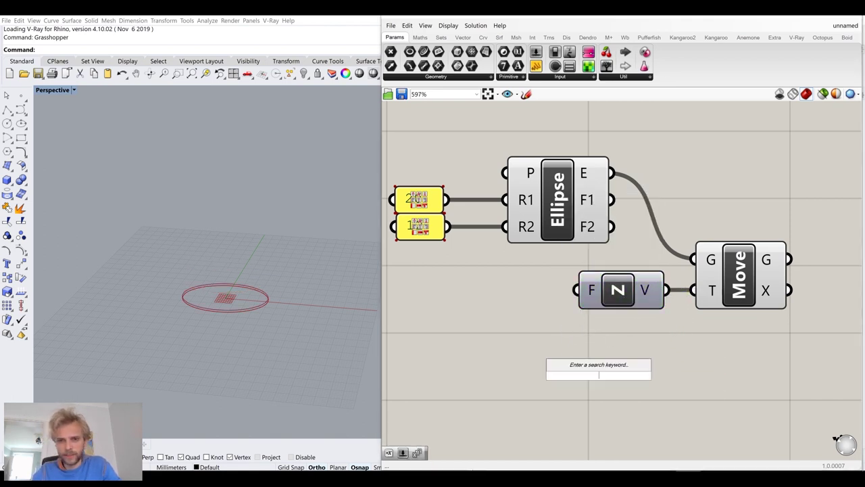
text(z)
click(550, 403)
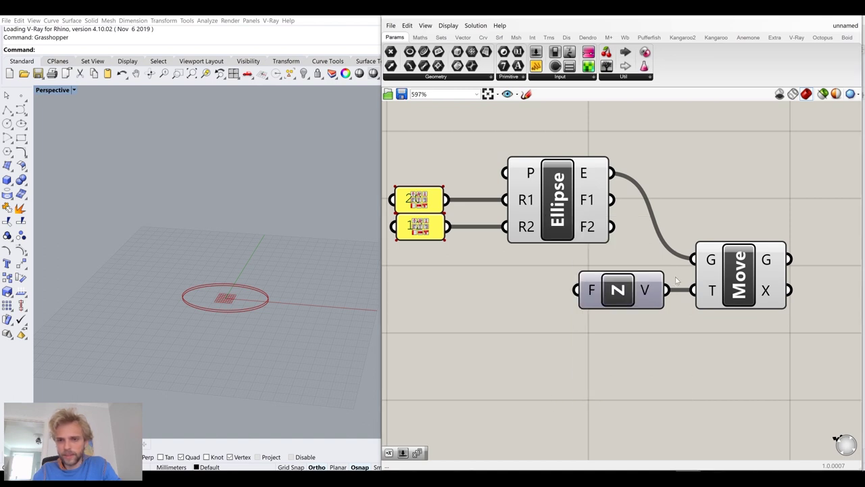
Add a Series component to the canvas, below the radius panels and the Unit Z component.
mouse_move(711, 302)
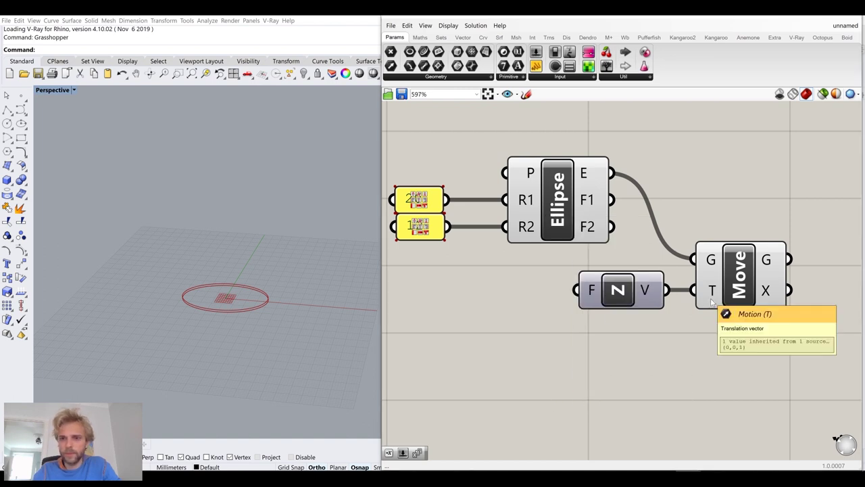
click(627, 299)
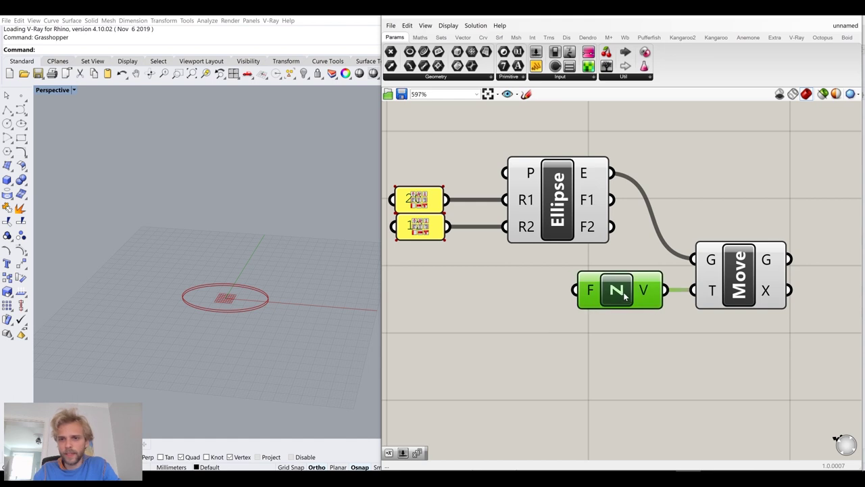
click(614, 347)
right_drag(614, 347, 686, 307)
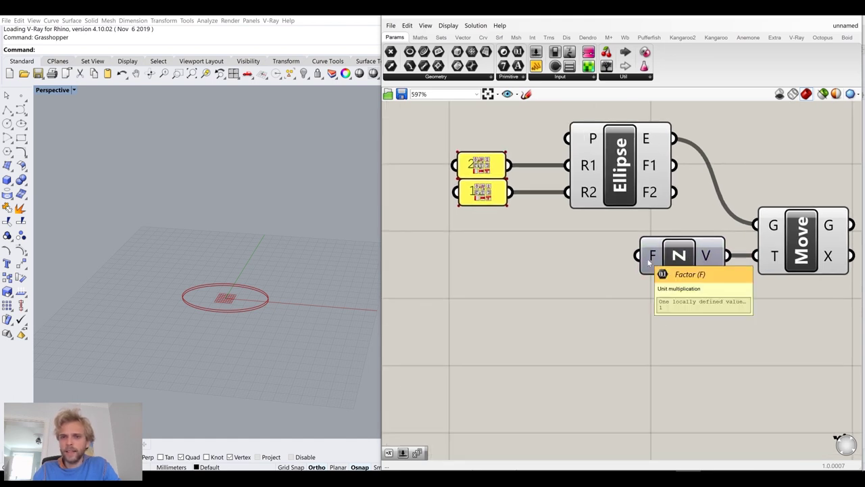
scroll(207, 314, up, 5)
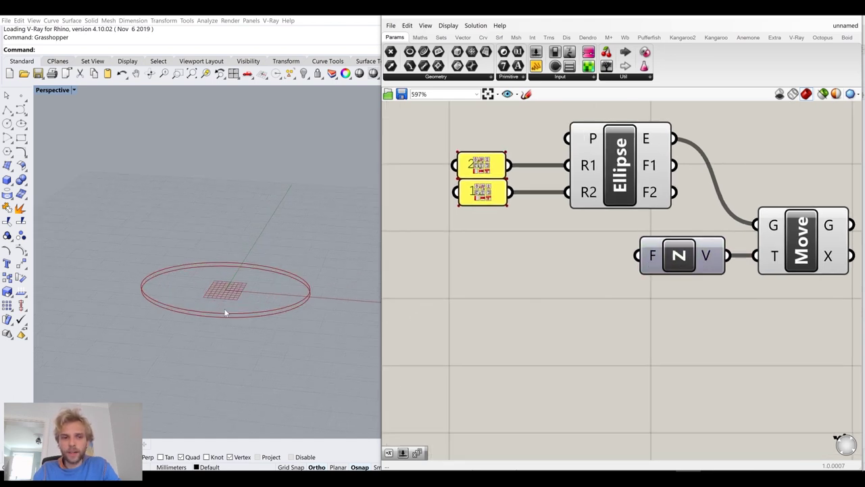
double_click(542, 345)
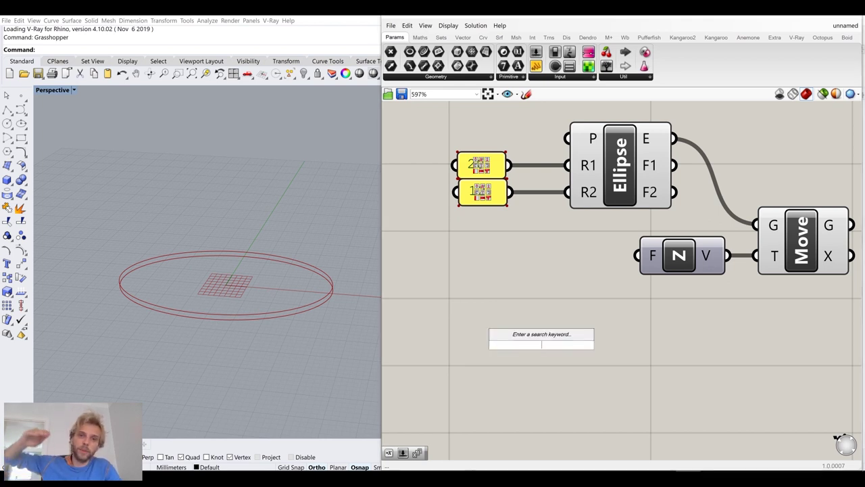
text(series)
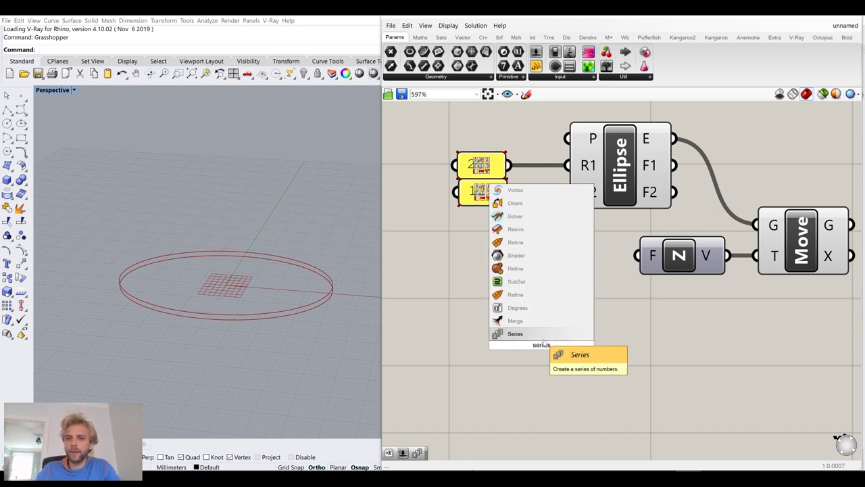
key(Return)
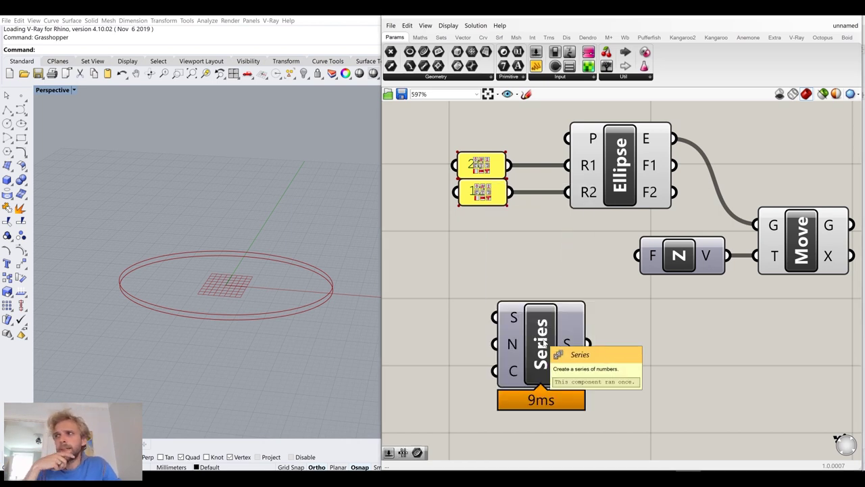
Connect the Series output to the Unit Z component's F input and place Series directly beside Unit Z.
drag(589, 344, 638, 256)
drag(528, 363, 544, 292)
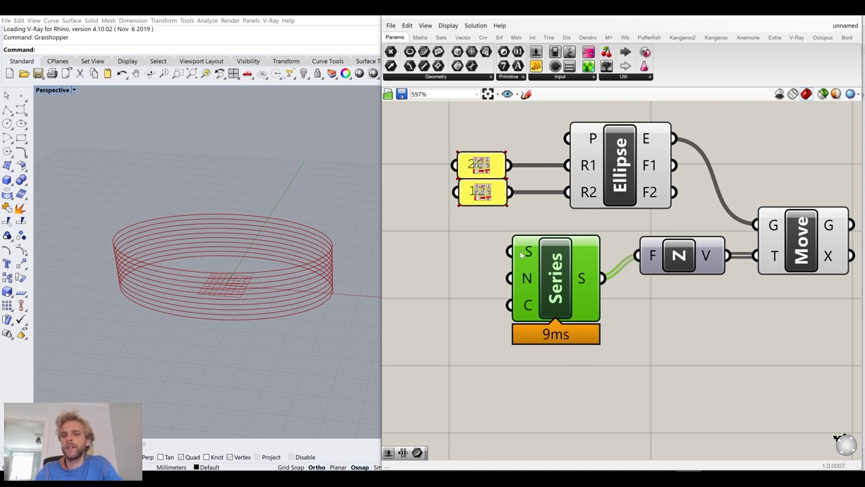
mouse_move(590, 276)
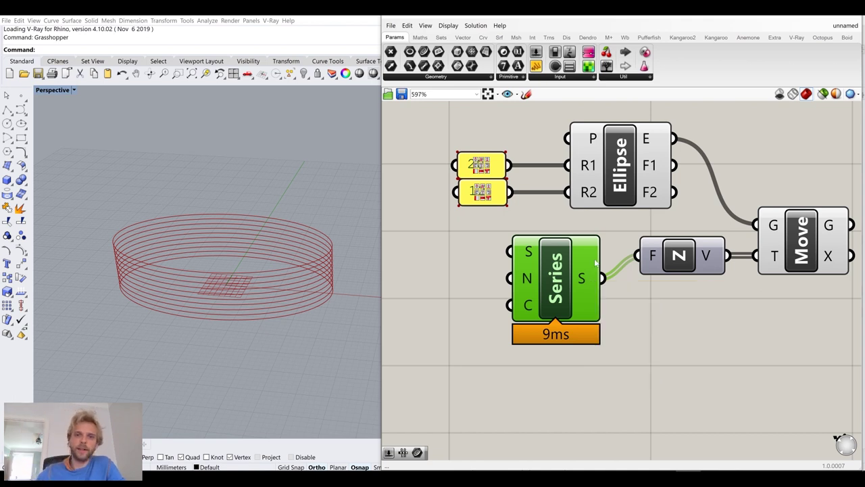
mouse_move(527, 255)
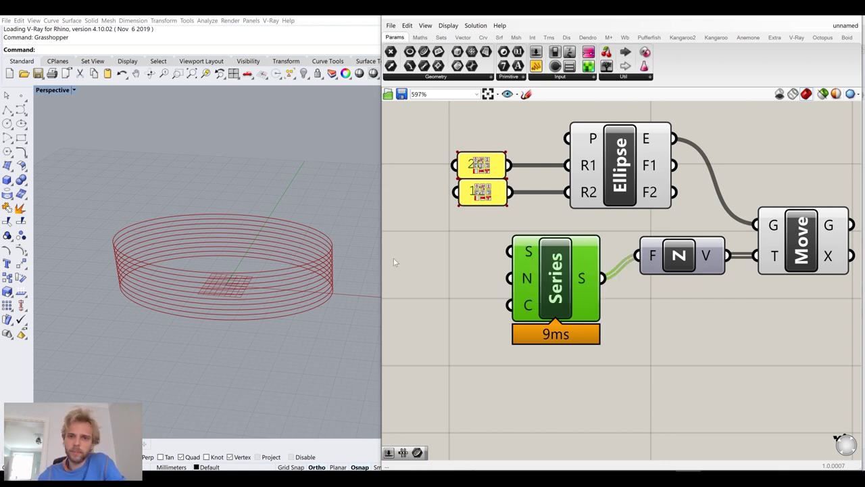
mouse_move(527, 280)
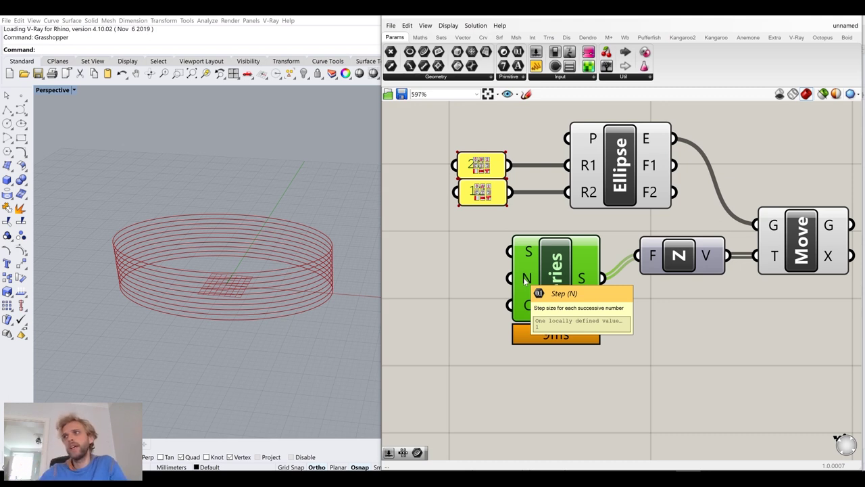
Add a panel containing 7 and connect it to the Series component's N input.
right_drag(485, 297, 600, 309)
click(523, 315)
double_click(522, 315)
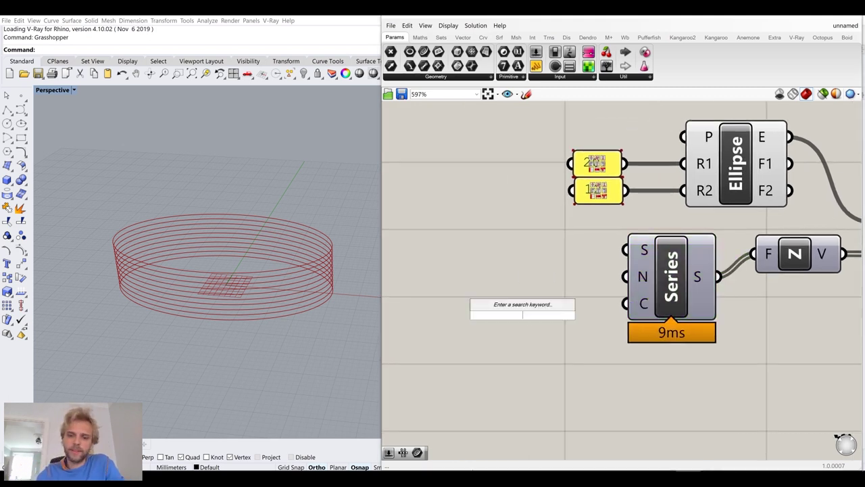
text(//7)
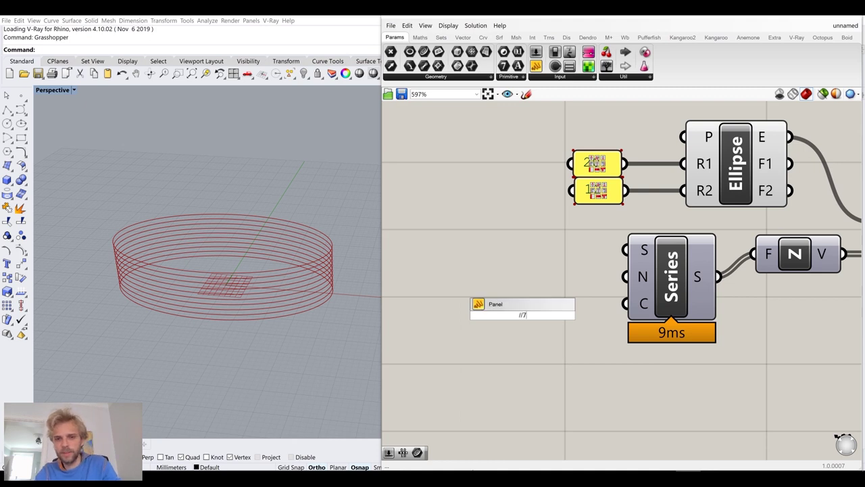
key(Return)
scroll(552, 305, up, 2)
drag(535, 321, 645, 269)
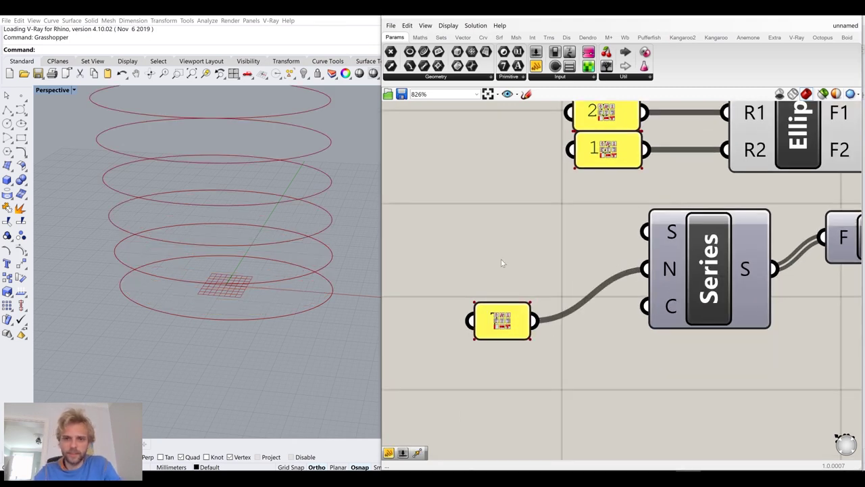
Remove the 7 panel that feeds the Series component's N input.
drag(433, 267, 556, 373)
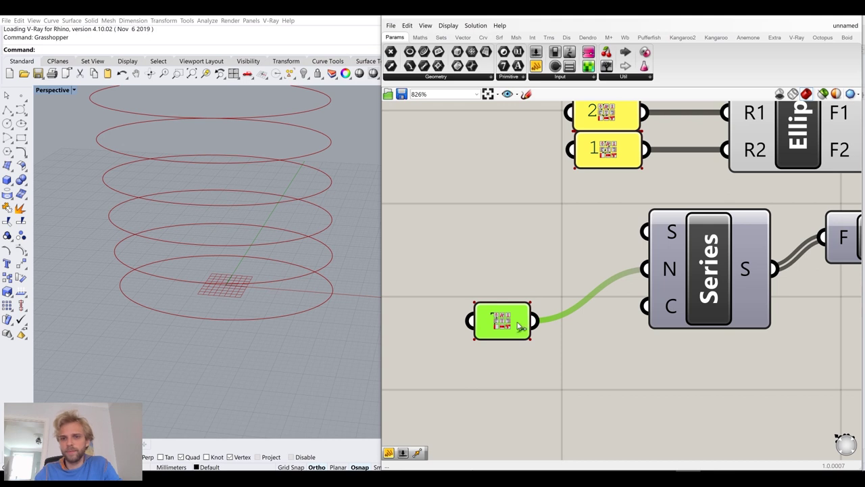
scroll(503, 326, down, 5)
right_drag(271, 254, 254, 180)
scroll(287, 258, down, 5)
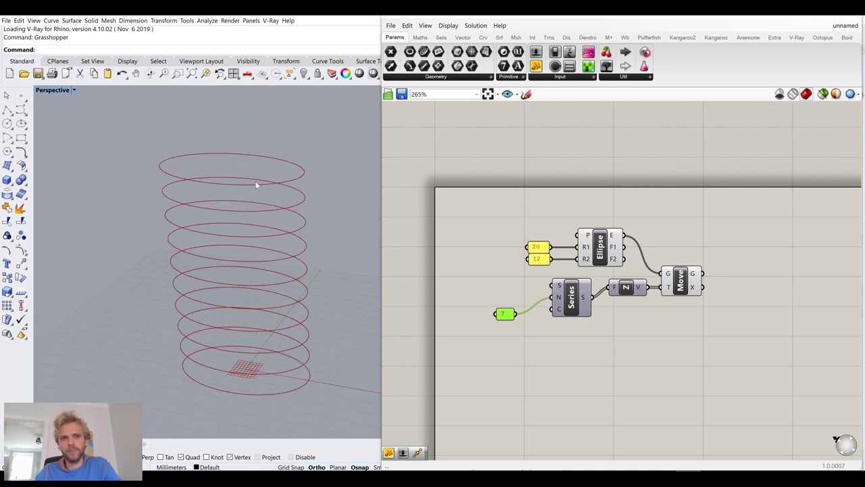
scroll(500, 315, up, 5)
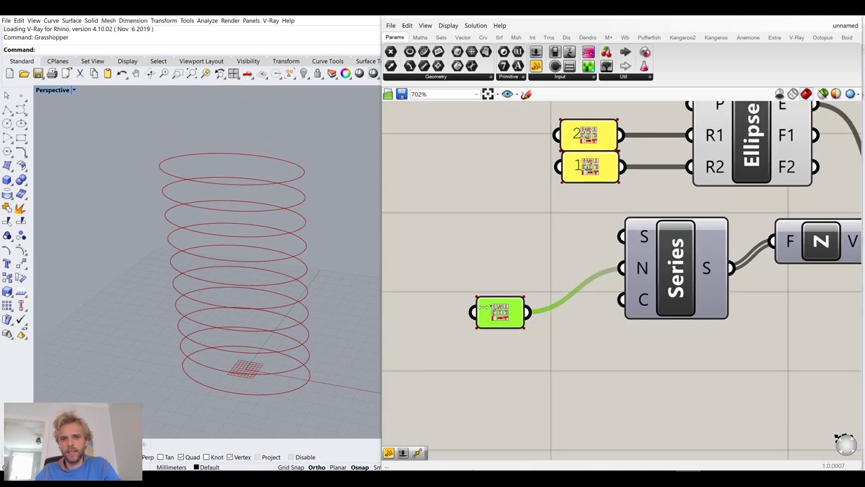
scroll(499, 302, down, 6)
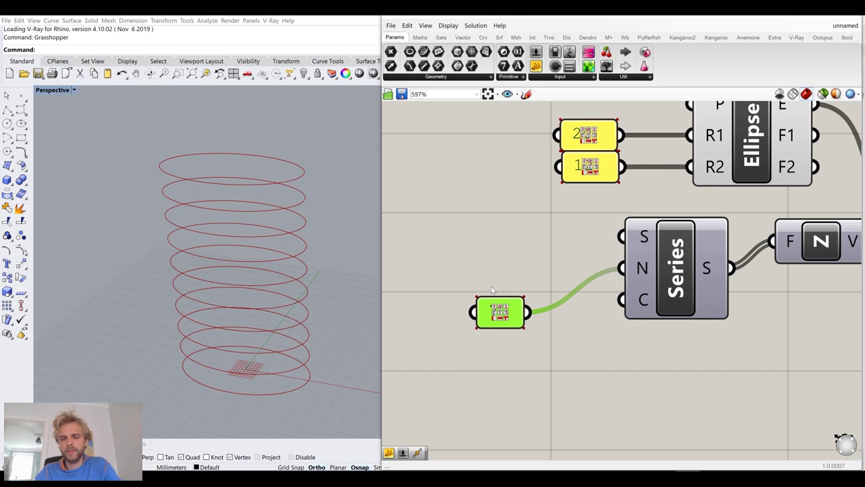
scroll(500, 302, up, 12)
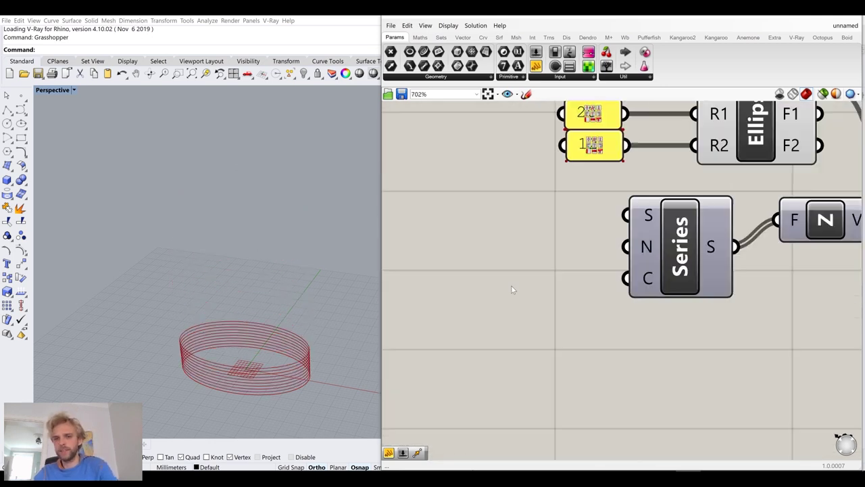
Add a number slider set to 7, connect it to the Series component's N input, and align it beside that input.
double_click(504, 284)
text(7)
key(Return)
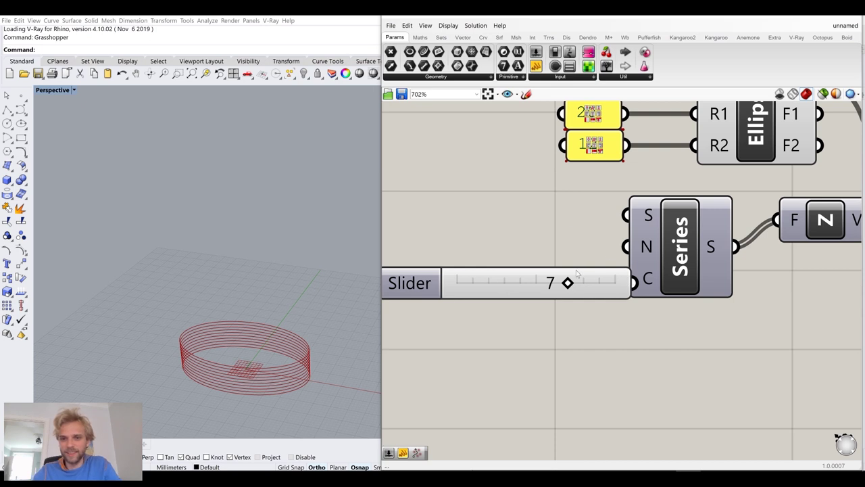
drag(576, 273, 529, 238)
drag(587, 246, 625, 247)
drag(562, 250, 576, 249)
click(555, 204)
right_drag(259, 350, 266, 327)
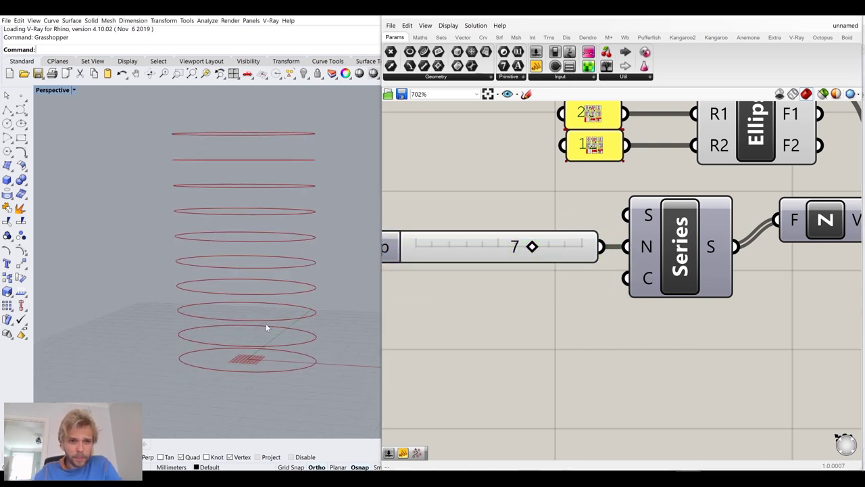
Add a number slider set to 10, connect it to the Series component's C input, and place it beneath the Step slider.
double_click(498, 338)
text(10)
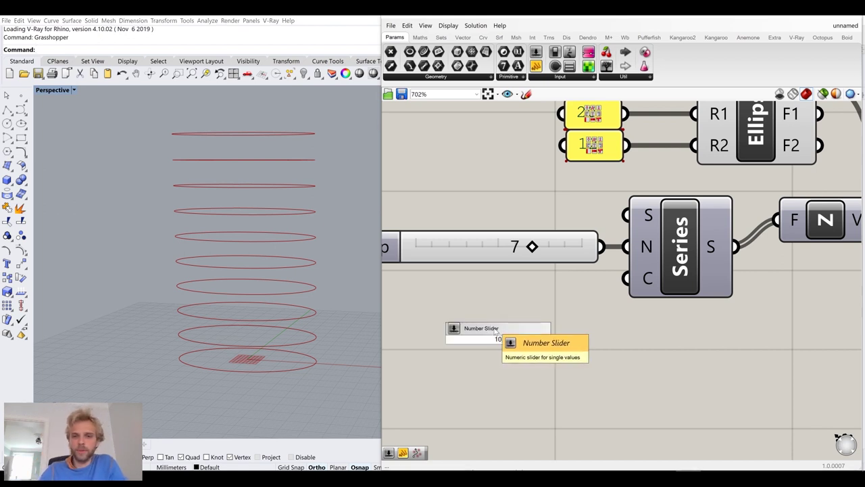
key(Return)
drag(630, 338, 626, 277)
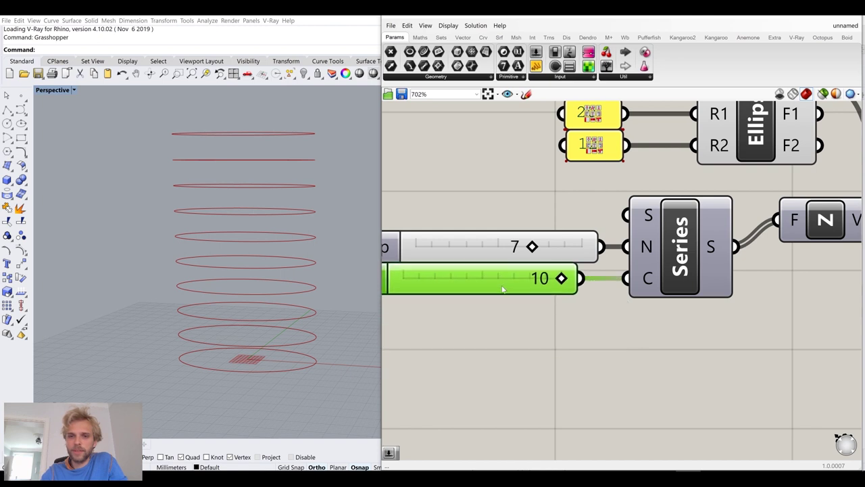
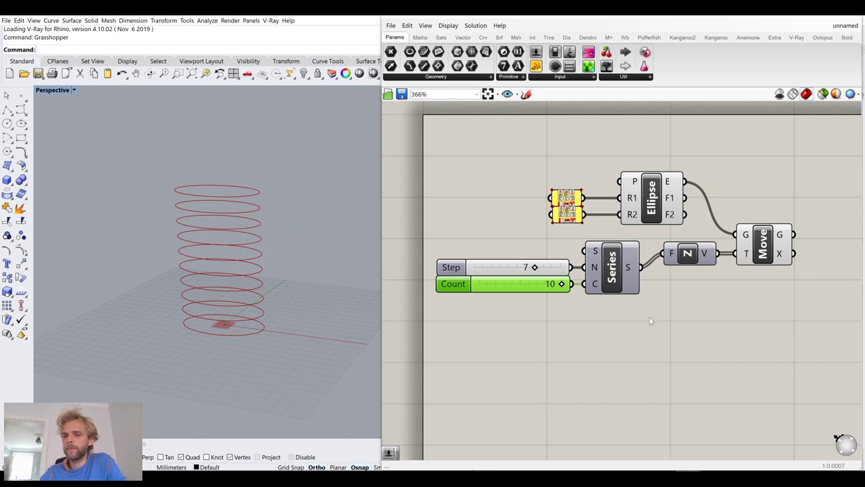
Add a Rotate component, feed the Move component's G output into its geometry input, and place it beyond and below Move.
right_drag(712, 273, 666, 287)
right_drag(288, 286, 245, 290)
right_drag(688, 323, 609, 294)
double_click(608, 293)
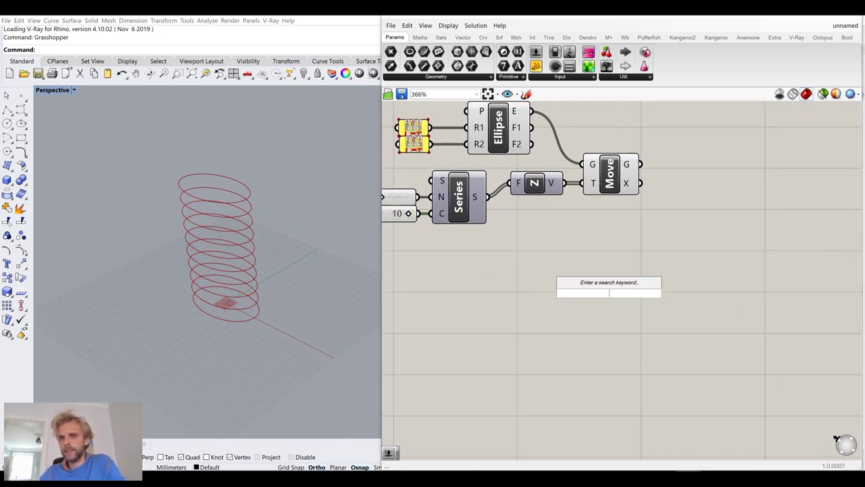
text(rot)
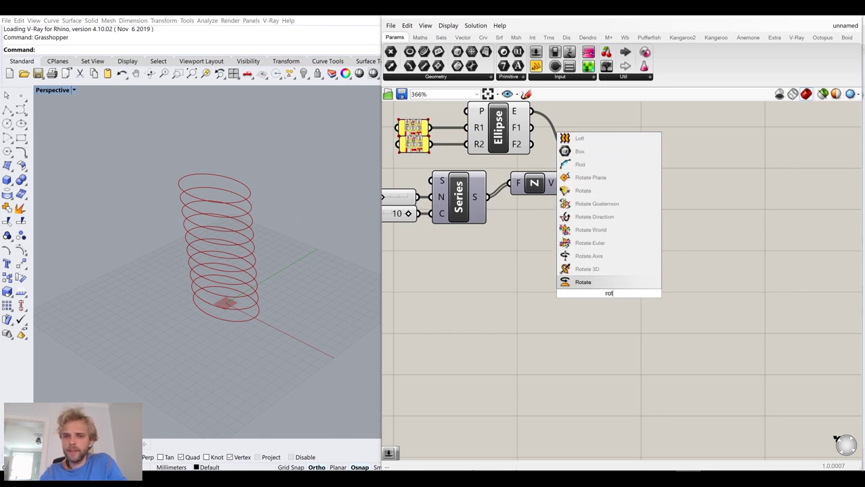
click(601, 286)
drag(634, 271, 670, 250)
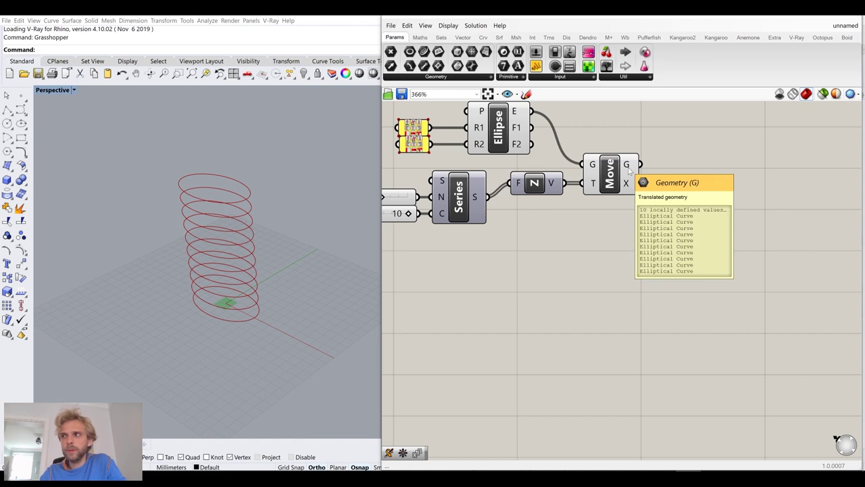
drag(639, 164, 652, 229)
drag(662, 241, 694, 232)
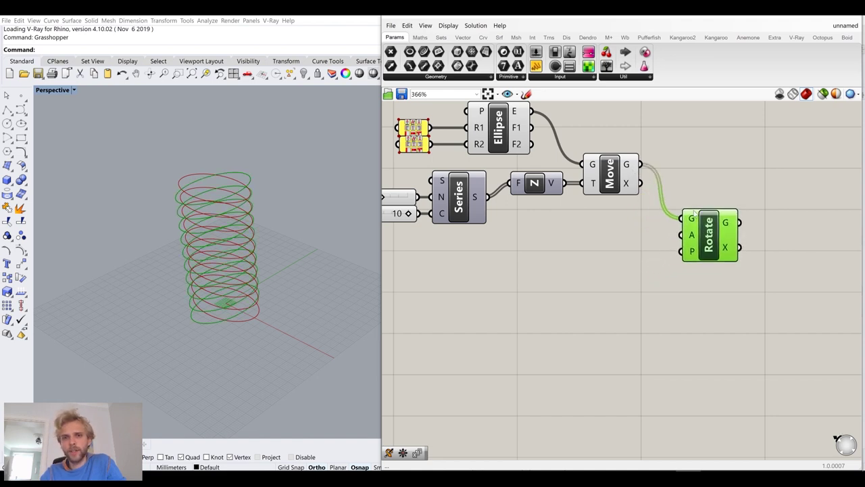
Turn off the viewport preview of the Ellipse, Series, Unit Z and Move components.
right_drag(606, 223, 640, 272)
drag(662, 290, 471, 150)
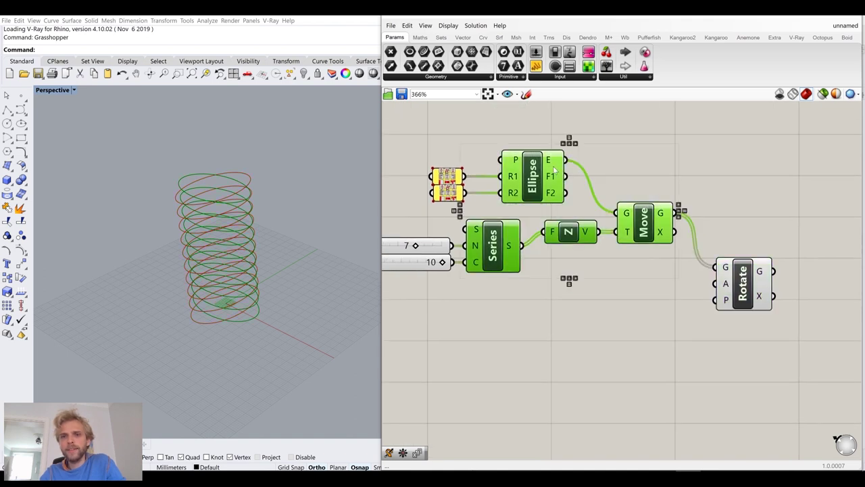
middle_click(541, 177)
click(572, 144)
click(663, 169)
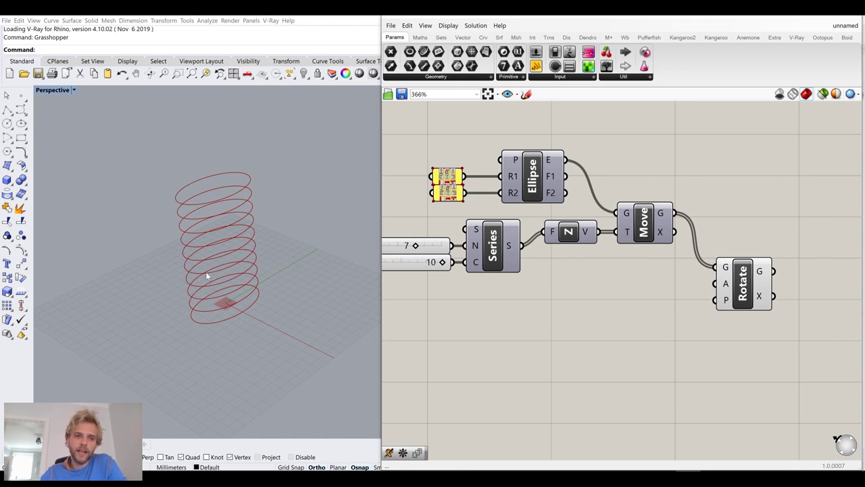
Switch the Rotate component's angle input A to degrees and shift the component slightly away from Move.
mouse_move(217, 298)
right_down()
mouse_move(241, 266)
mouse_move(209, 308)
right_up()
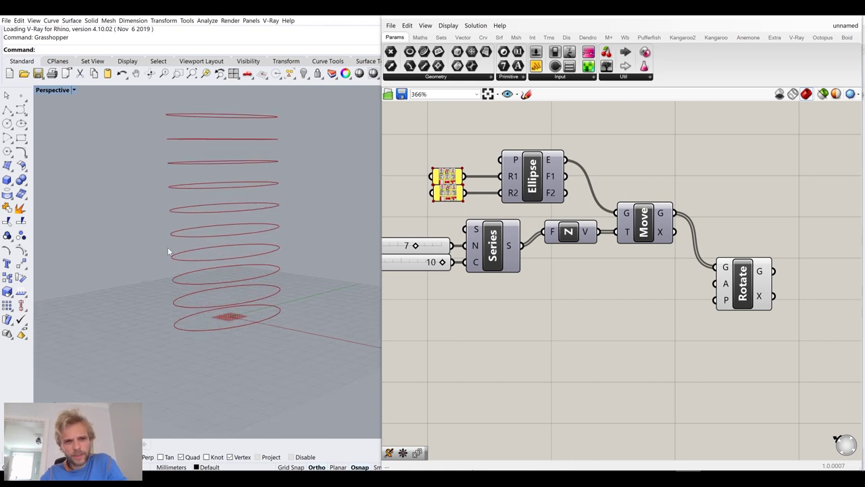
right_drag(182, 248, 196, 272)
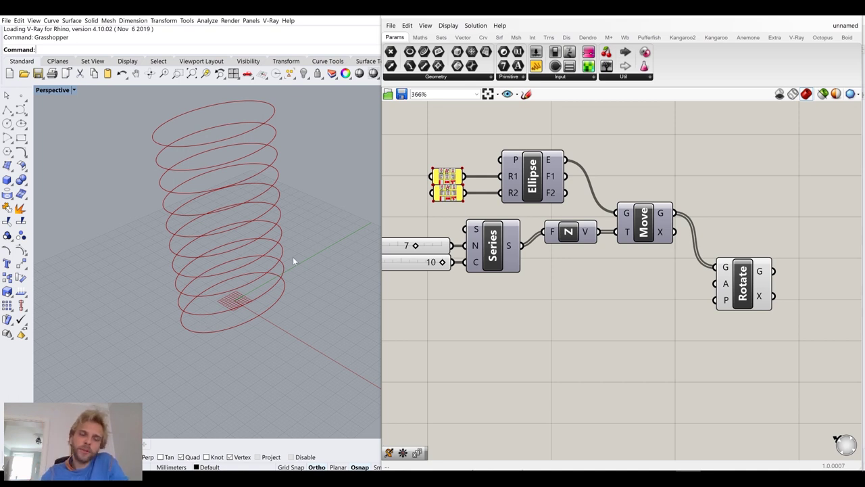
right_drag(269, 259, 236, 163)
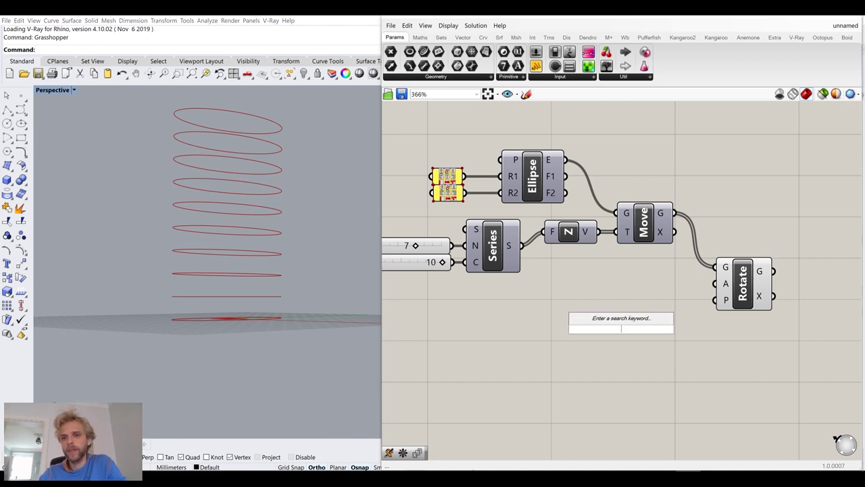
scroll(743, 284, up, 4)
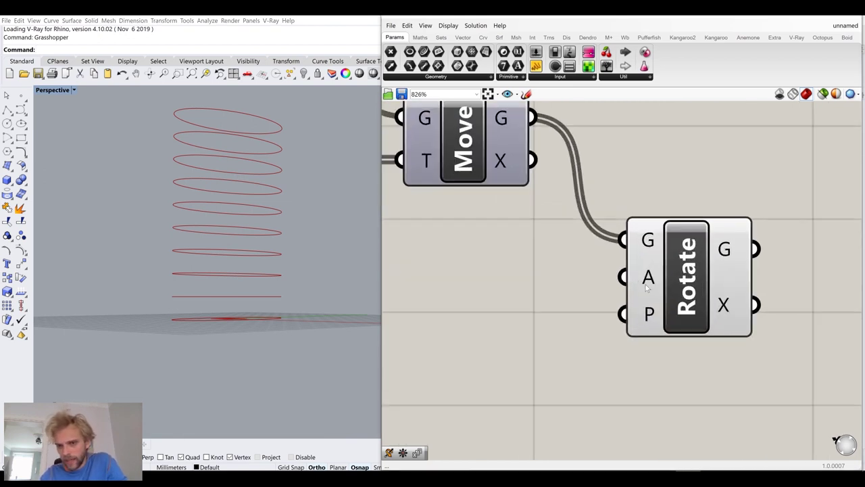
mouse_move(646, 288)
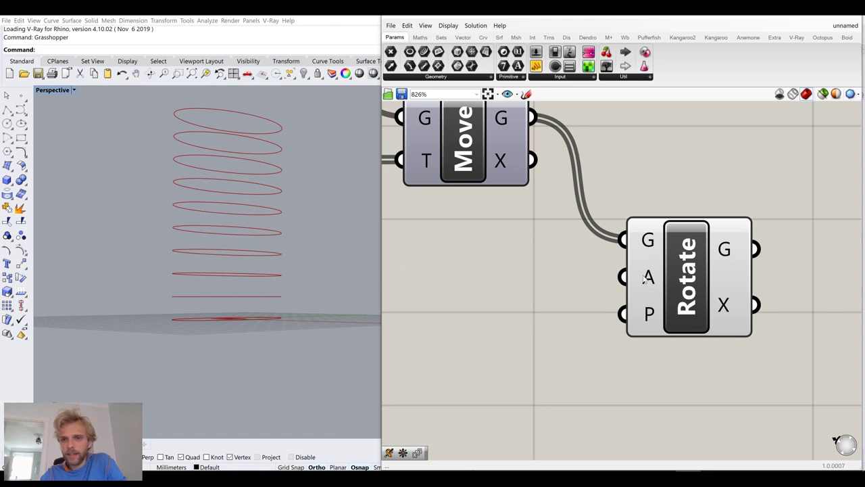
right_click(643, 276)
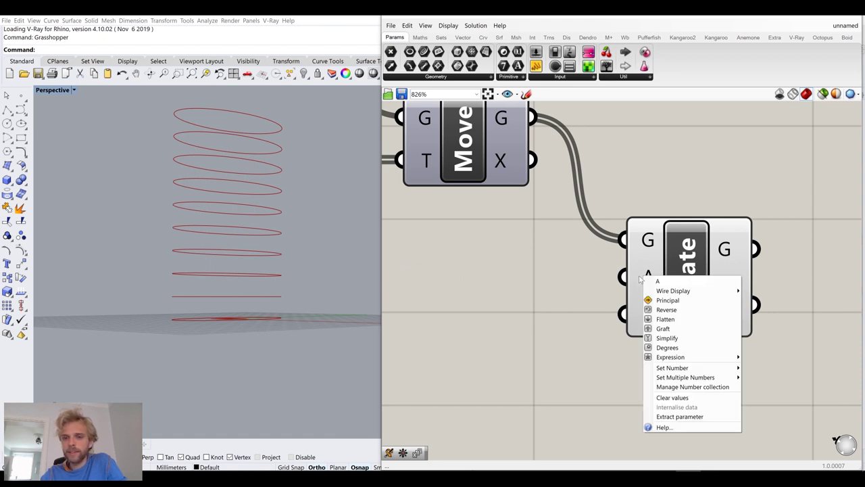
click(668, 348)
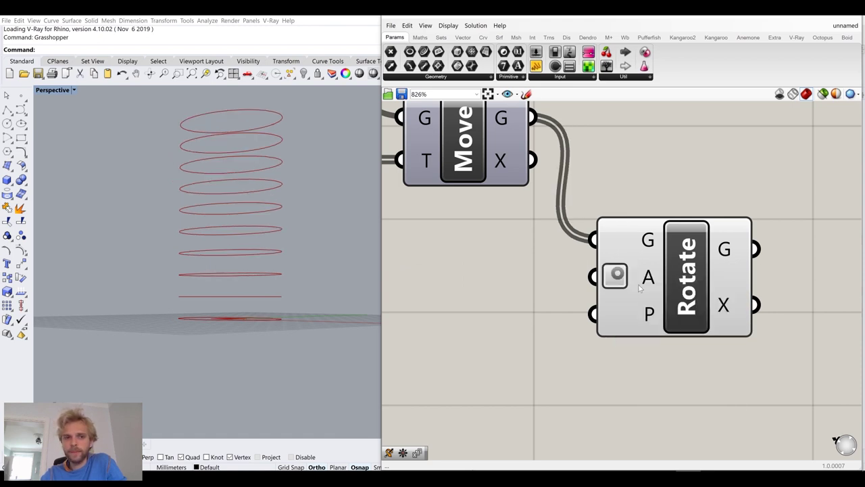
drag(683, 305, 701, 298)
scroll(665, 278, down, 2)
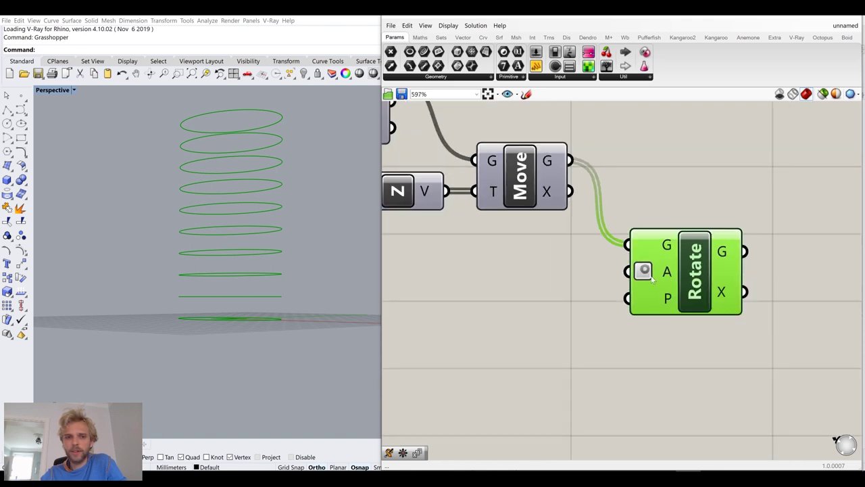
Add a second Series component and place it below Unit Z and Move, ahead of the Rotate component.
right_drag(288, 255, 295, 273)
right_drag(493, 313, 630, 314)
scroll(525, 317, down, 2)
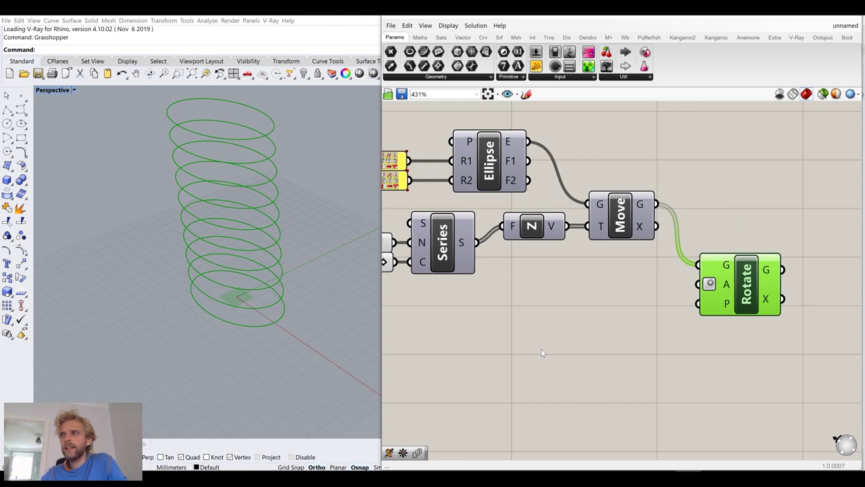
double_click(541, 352)
text(series)
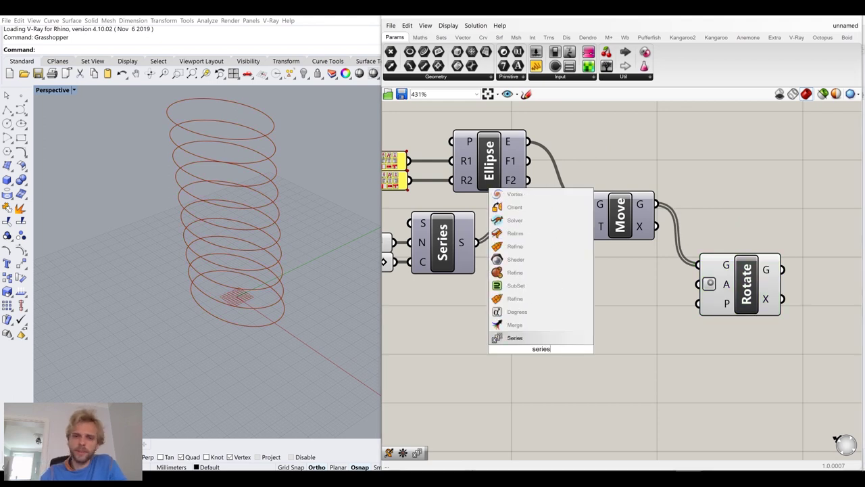
click(556, 341)
drag(556, 343, 617, 311)
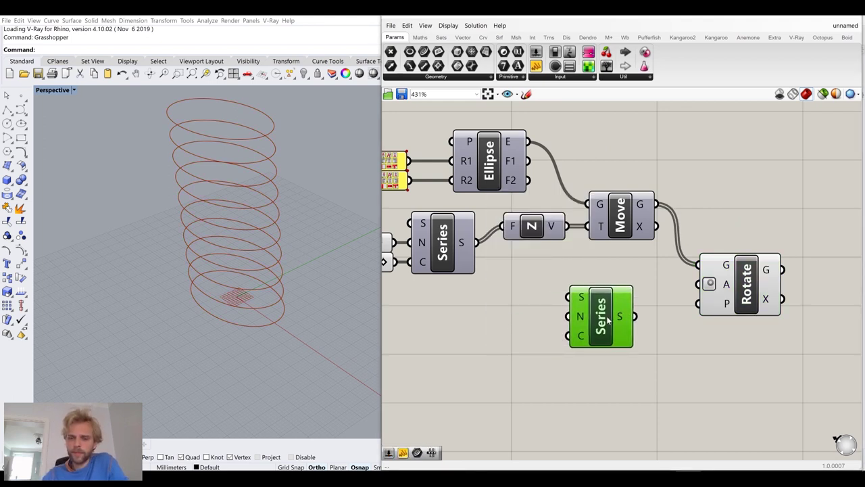
Move the Count slider down, leaving a gap below the Step slider.
right_drag(459, 347, 542, 340)
right_drag(492, 301, 579, 301)
drag(521, 252, 512, 289)
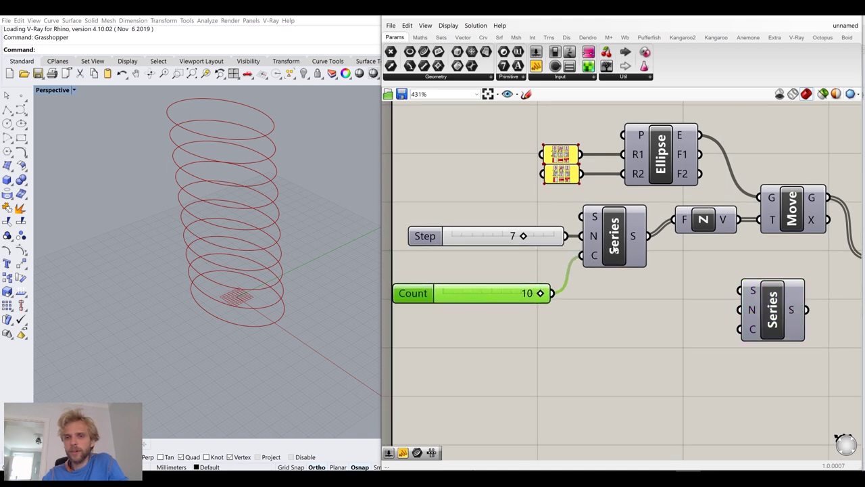
Connect the Count slider to the second Series component's Count input, and move the slider down level with that input.
right_drag(721, 222, 571, 217)
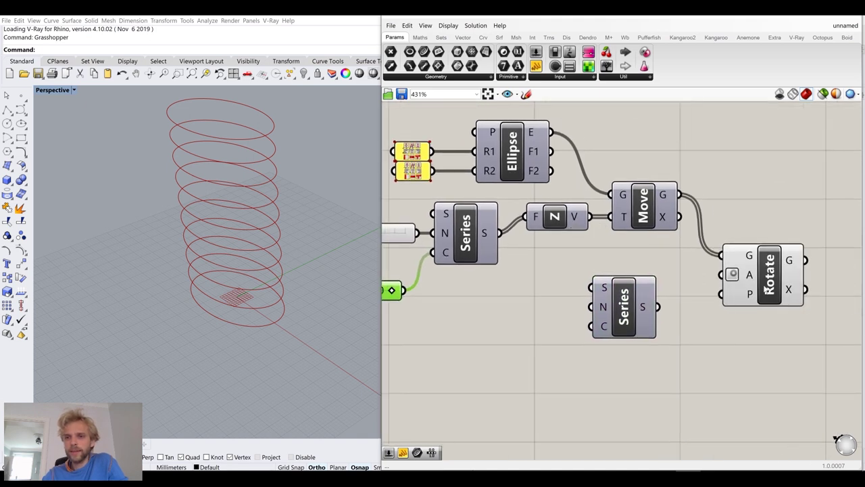
right_drag(615, 304, 680, 287)
click(530, 226)
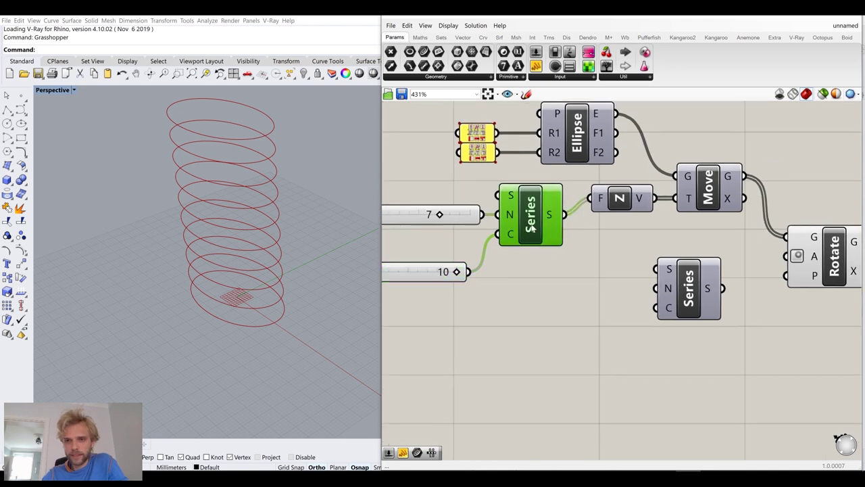
drag(699, 300, 698, 298)
click(514, 271)
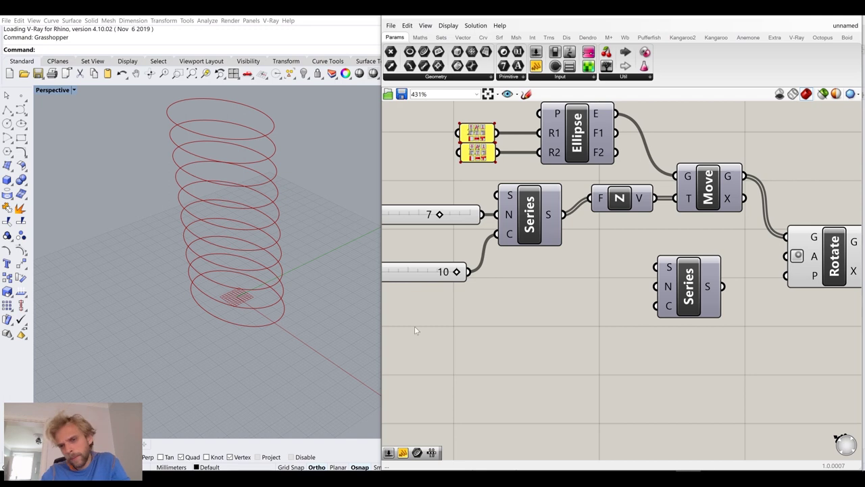
right_drag(405, 327, 451, 322)
drag(512, 265, 700, 298)
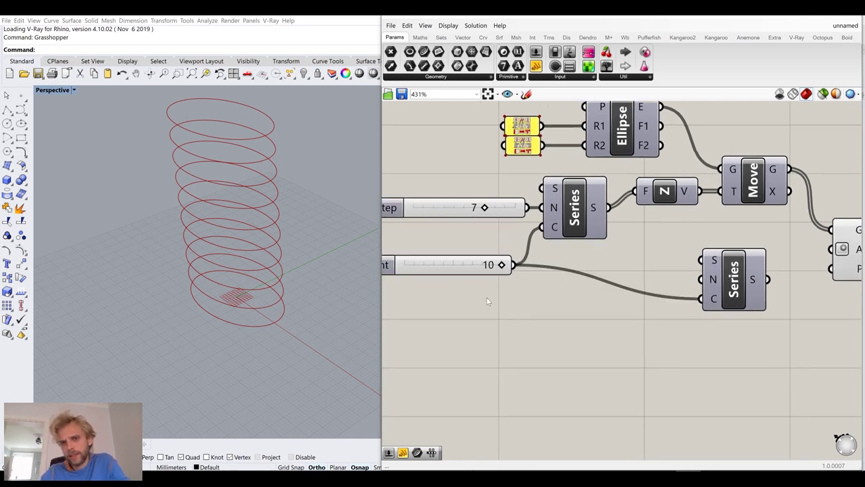
drag(475, 275, 471, 309)
click(618, 272)
Connect the second Series component's output to the Rotate component's angle input.
right_drag(618, 271, 566, 281)
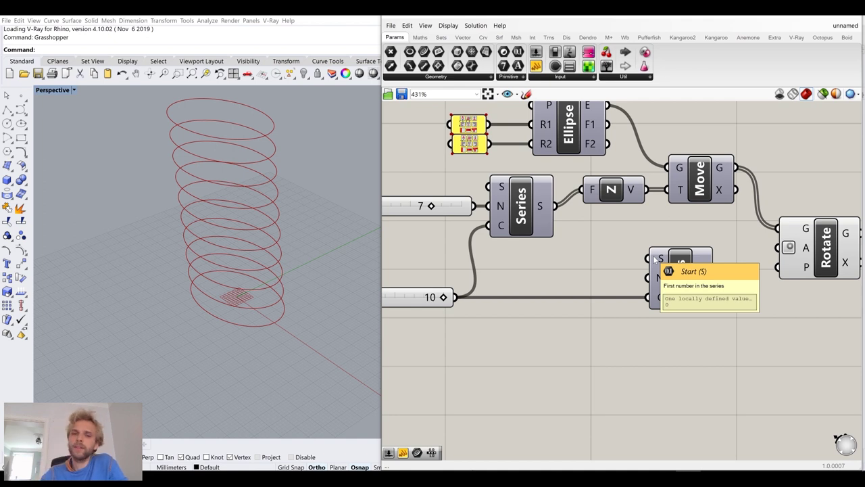
right_drag(527, 274, 587, 259)
right_drag(684, 274, 611, 278)
drag(701, 268, 770, 237)
mouse_move(297, 220)
right_down()
mouse_move(296, 231)
mouse_move(305, 235)
right_up()
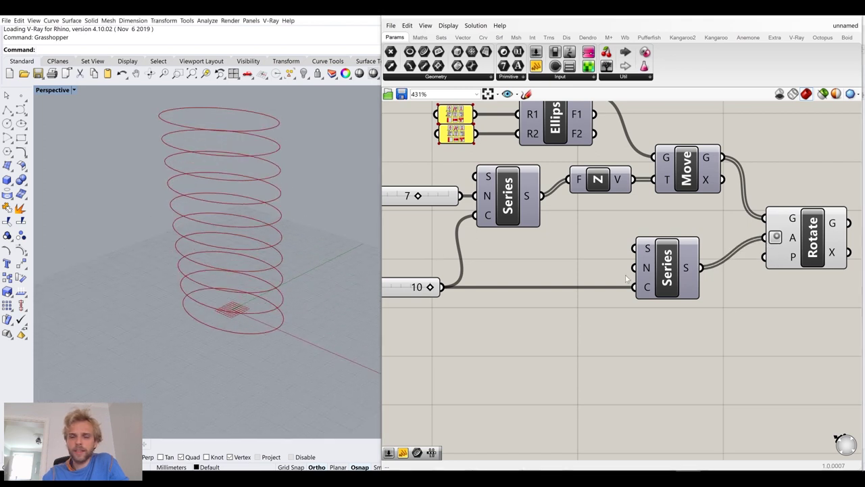
Add a number slider with value 30 and connect it to the second Series component's Step input, above the Count wire.
mouse_move(645, 290)
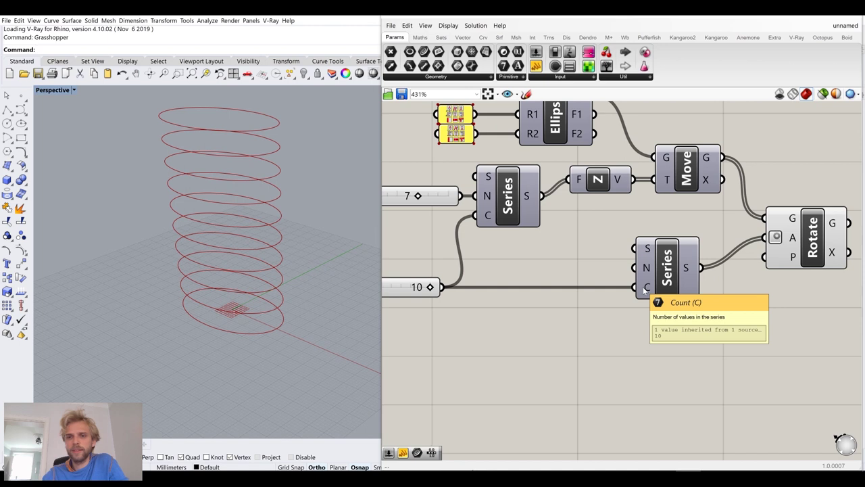
mouse_move(648, 269)
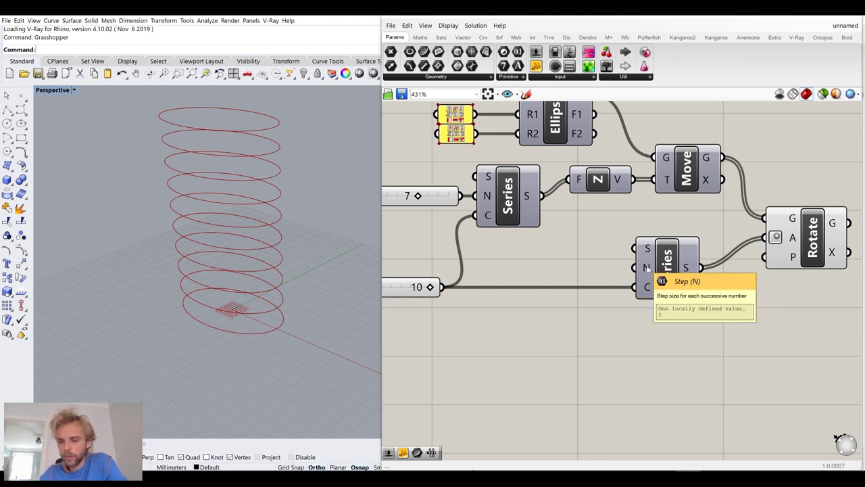
right_drag(582, 271, 637, 247)
double_click(587, 330)
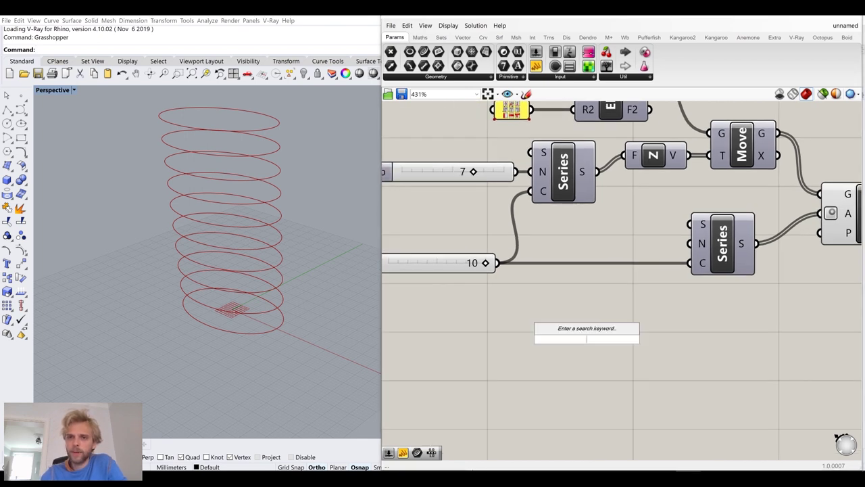
text(30)
key(Return)
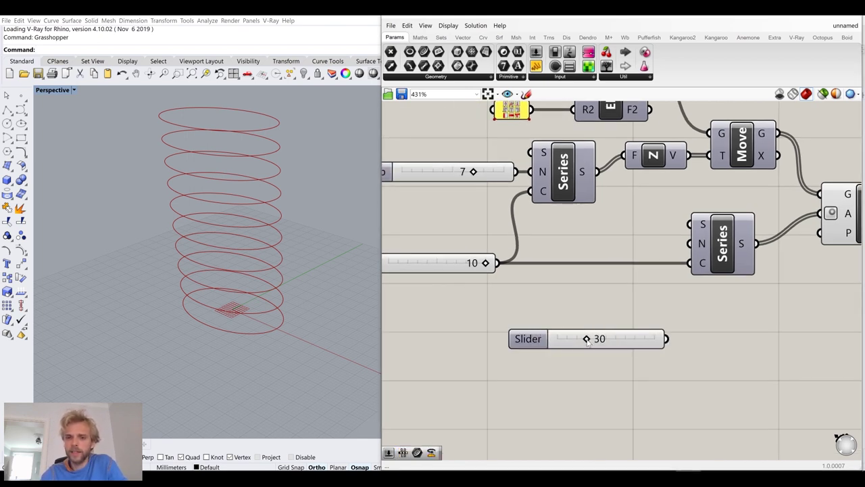
drag(634, 340, 665, 243)
right_drag(646, 271, 628, 250)
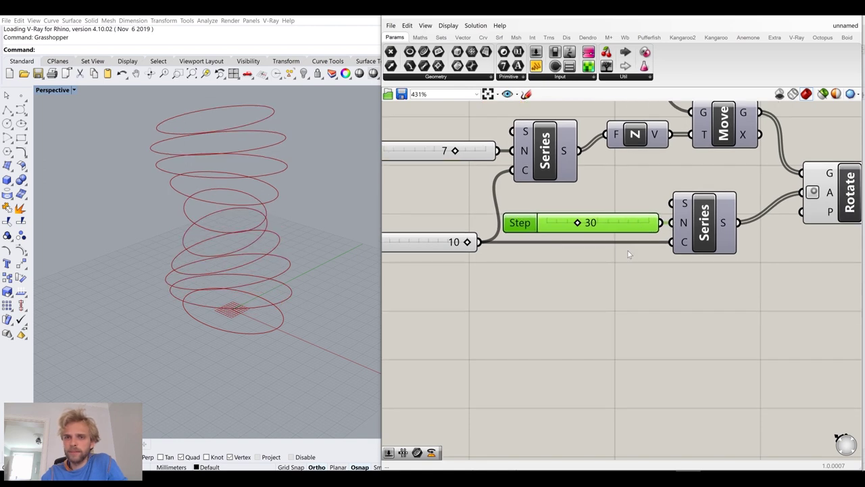
mouse_move(237, 275)
right_down()
mouse_move(250, 259)
mouse_move(244, 268)
right_up()
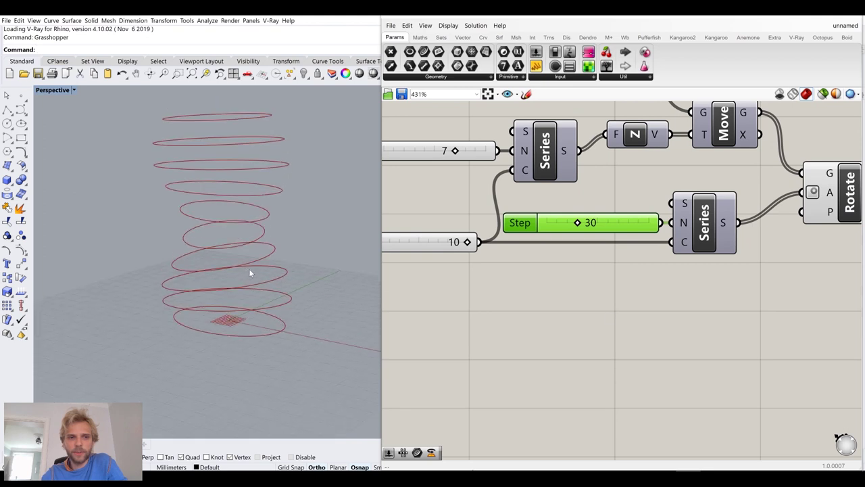
Check the second Series component's output values in a temporary panel enlarged to show the whole list, and delete the panel.
right_drag(674, 316, 635, 315)
click(634, 314)
drag(535, 66, 764, 311)
drag(701, 221, 685, 309)
right_drag(732, 284, 679, 214)
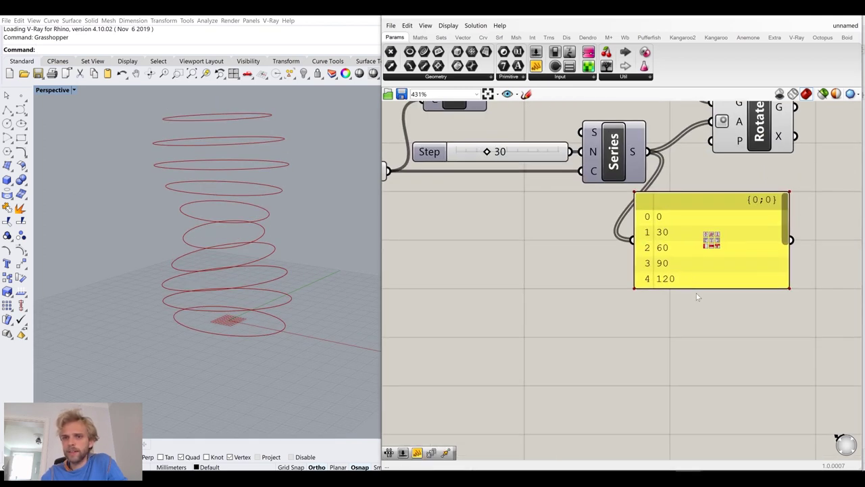
drag(695, 288, 696, 404)
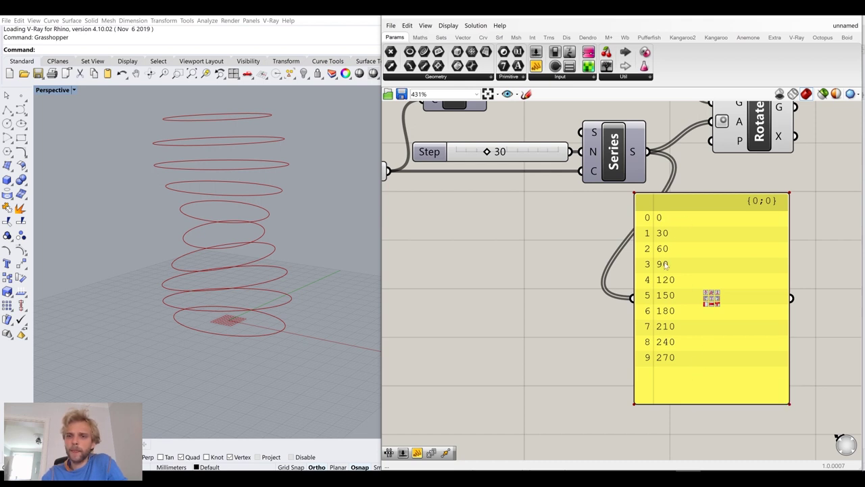
right_drag(667, 266, 657, 333)
click(715, 313)
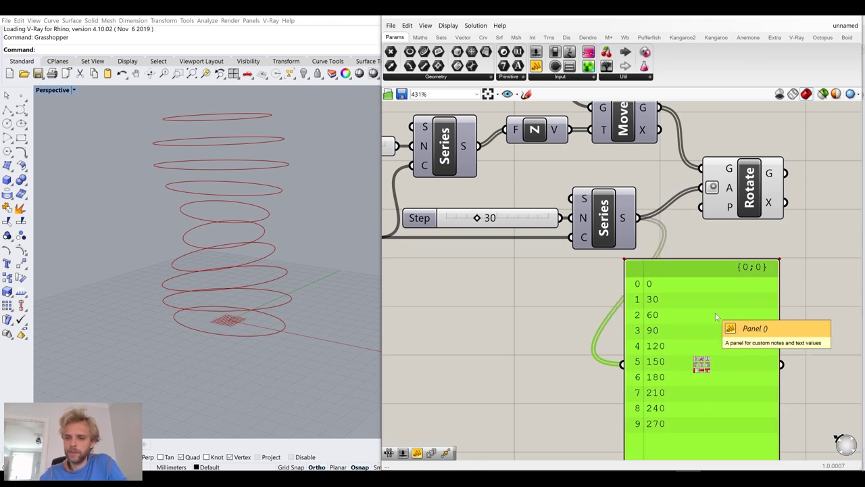
key(Delete)
Move the second Series component and its Step slider together slightly closer to the Rotate component.
scroll(693, 288, down, 4)
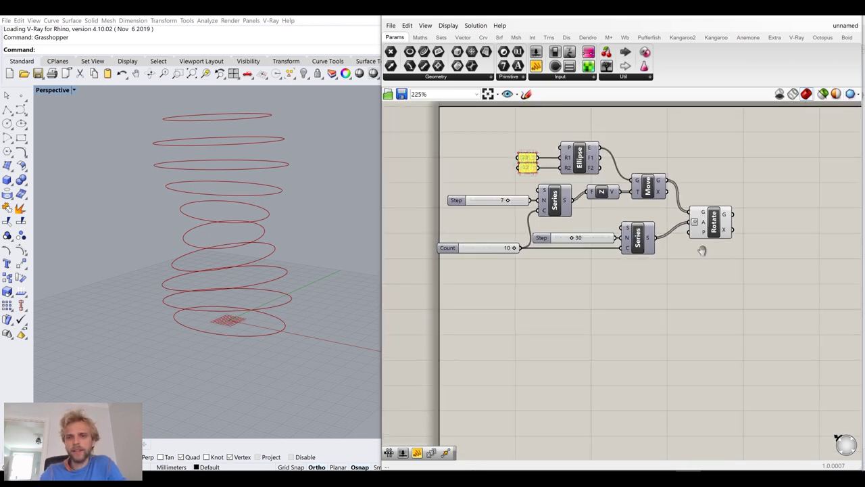
drag(602, 271, 519, 225)
drag(598, 243, 609, 242)
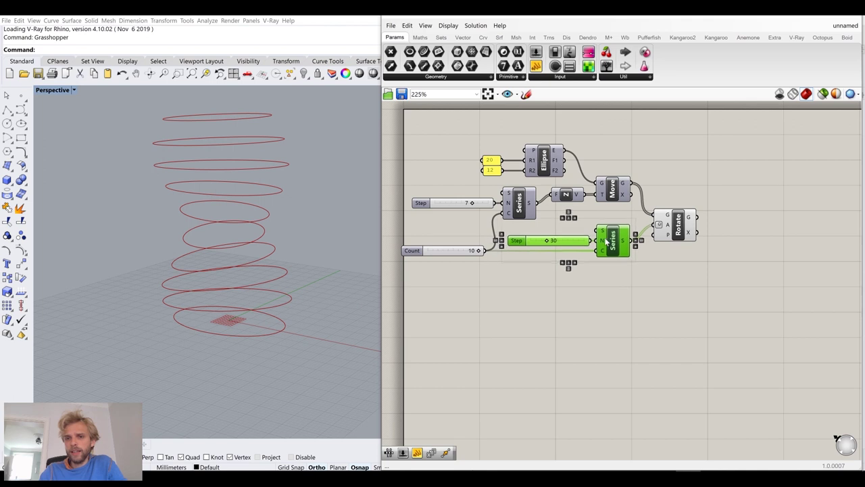
Add a Scale component beyond Rotate and connect Rotate's geometry output to Scale's geometry input.
double_click(683, 302)
text(scale)
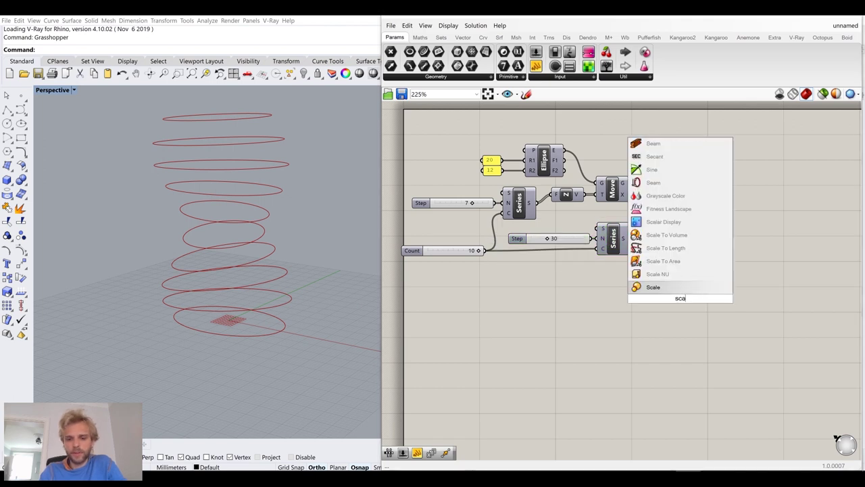
key(Return)
scroll(686, 213, up, 1)
scroll(687, 212, up, 1)
click(686, 233)
click(744, 267)
right_drag(744, 267, 674, 237)
drag(607, 307, 700, 292)
drag(631, 196, 677, 278)
drag(700, 294, 712, 281)
click(625, 305)
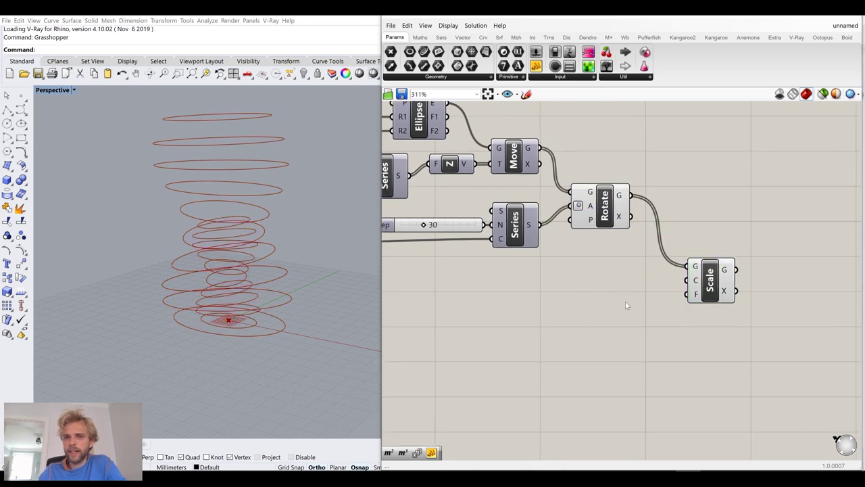
Add an Area component below Rotate and feed it with Rotate's geometry output.
double_click(611, 284)
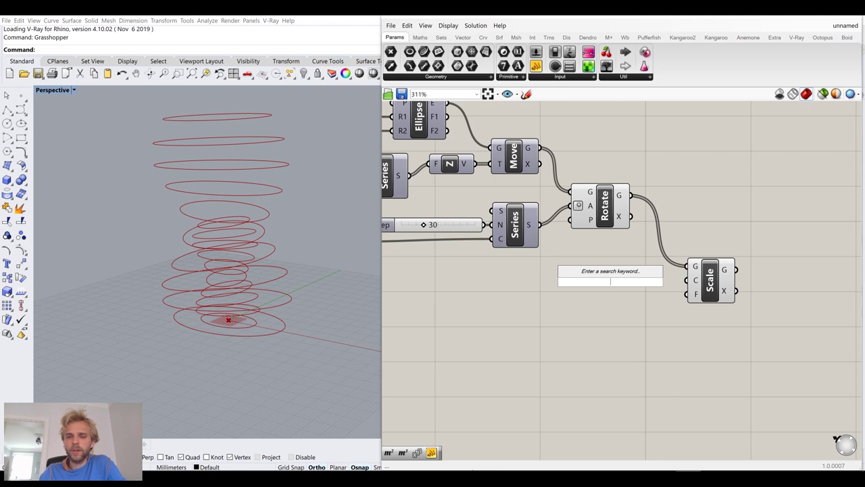
text(area)
key(Return)
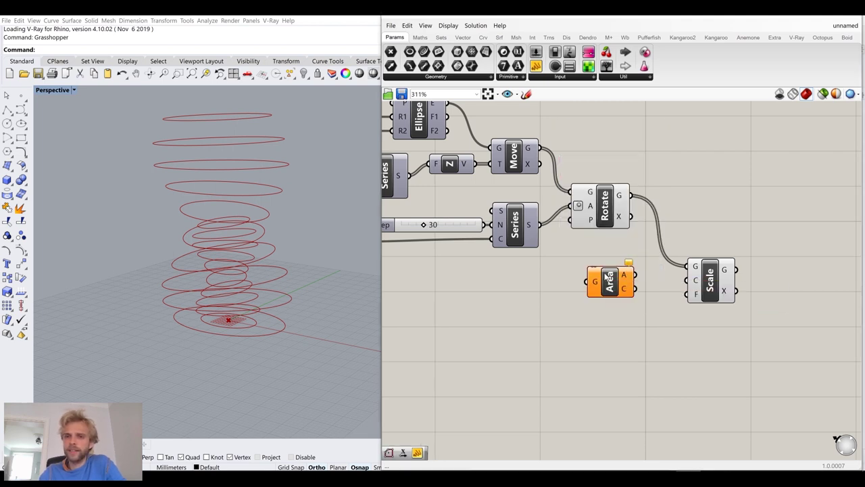
drag(636, 202, 587, 281)
Arrange the Area component between Rotate and Scale, and connect its centroid output to Scale's center input.
drag(613, 281, 647, 273)
drag(758, 335, 627, 266)
drag(642, 275, 674, 254)
click(708, 230)
mouse_move(751, 253)
mouse_down()
mouse_move(766, 200)
mouse_move(750, 265)
mouse_up()
drag(674, 261, 667, 266)
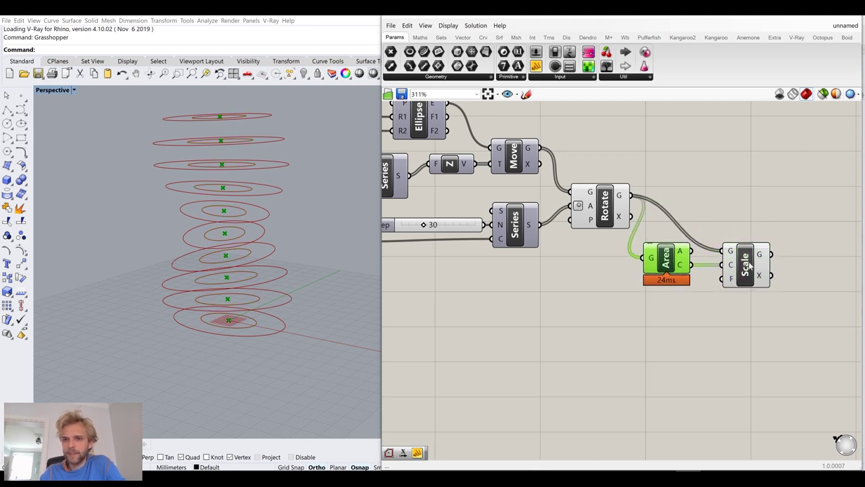
drag(751, 265, 755, 265)
click(716, 203)
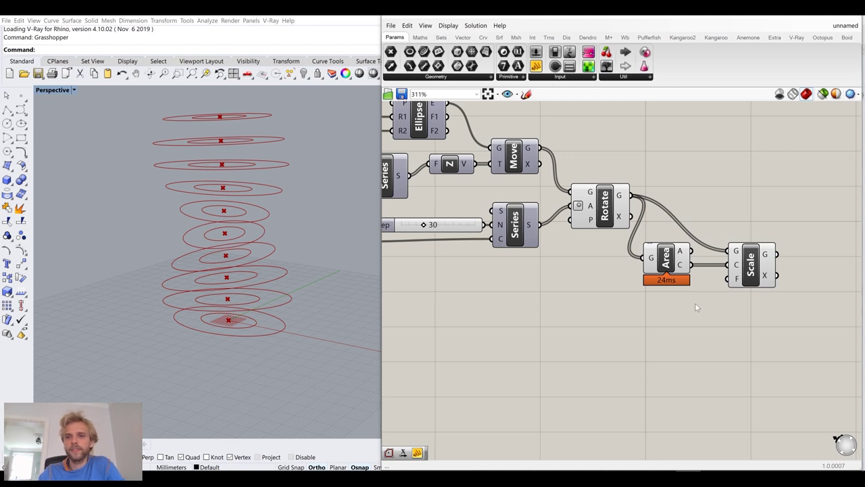
Turn off the viewport preview of the Rotate and Area components.
right_drag(667, 293, 673, 260)
drag(678, 284, 612, 174)
middle_click(612, 173)
click(645, 142)
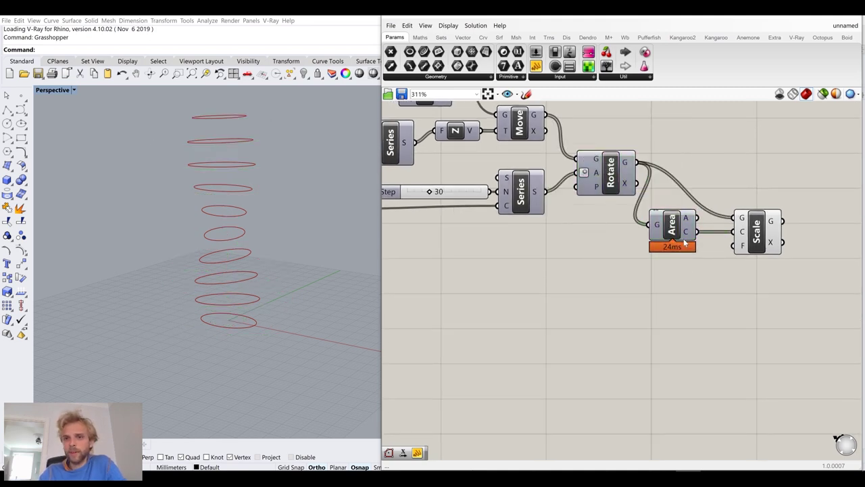
Turn the Rotate component's viewport preview back on and compare the original ellipses with the scaled ones.
click(620, 182)
middle_click(619, 179)
click(642, 161)
click(698, 151)
right_drag(223, 232, 292, 249)
mouse_move(743, 248)
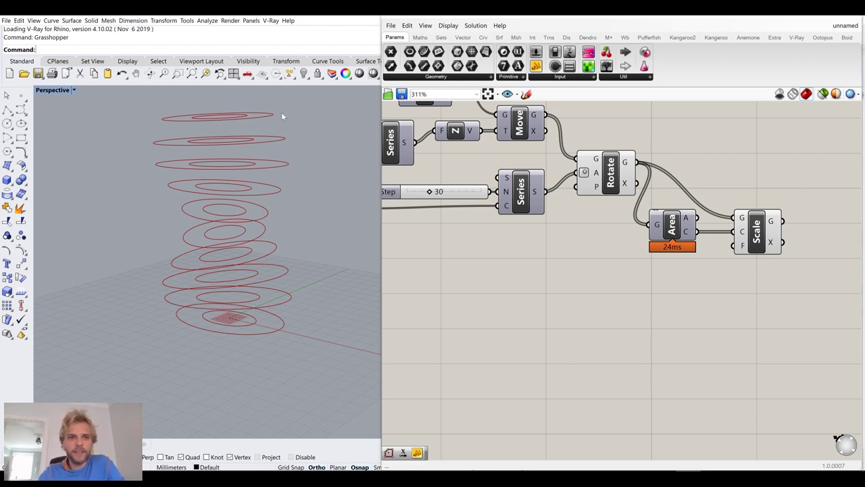
right_drag(205, 215, 253, 212)
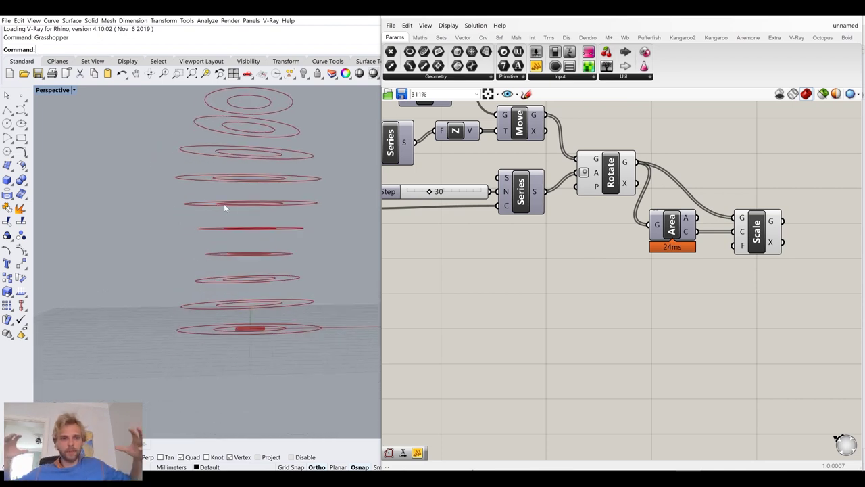
Add a Range component and place it in the empty space below the second Series component.
right_drag(557, 316, 570, 291)
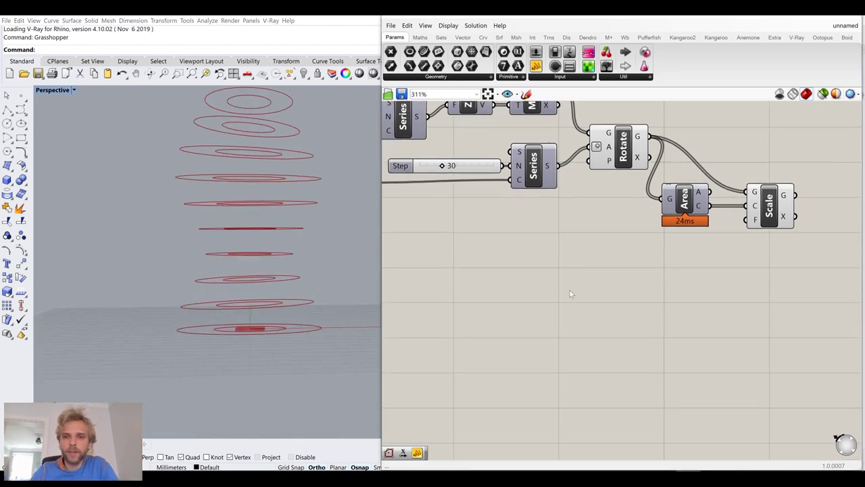
double_click(569, 290)
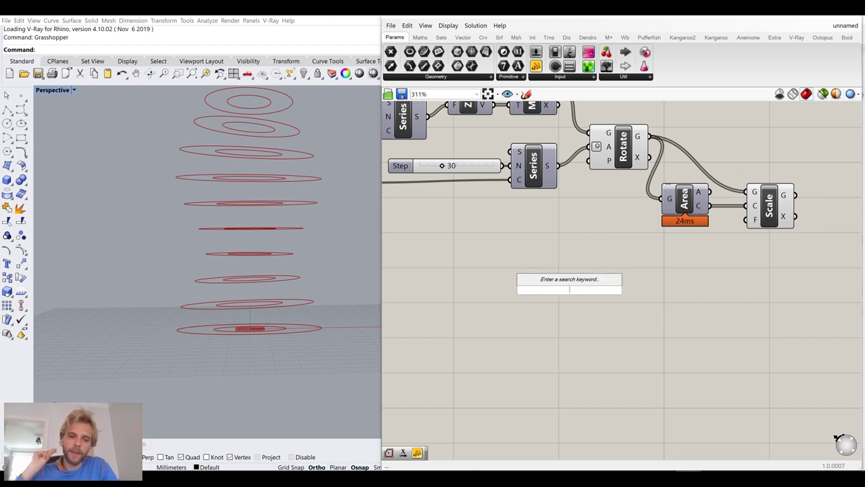
text(ange)
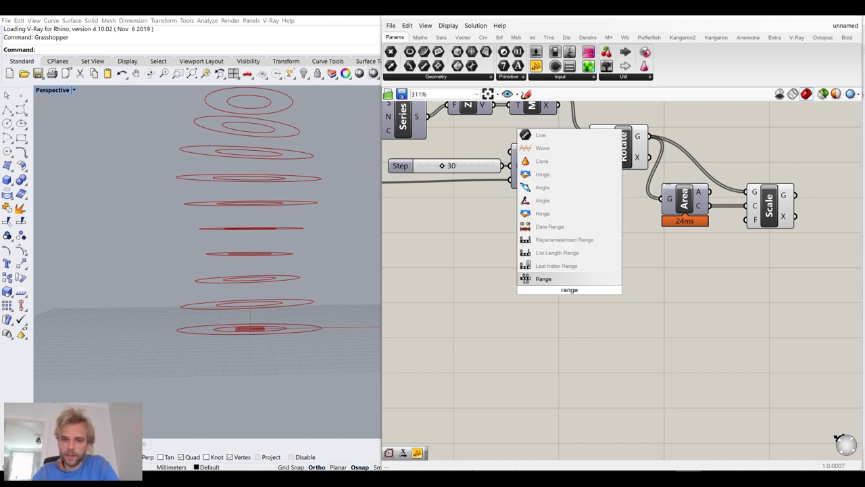
click(563, 279)
drag(557, 286, 557, 256)
right_drag(554, 265, 564, 298)
drag(570, 308, 572, 320)
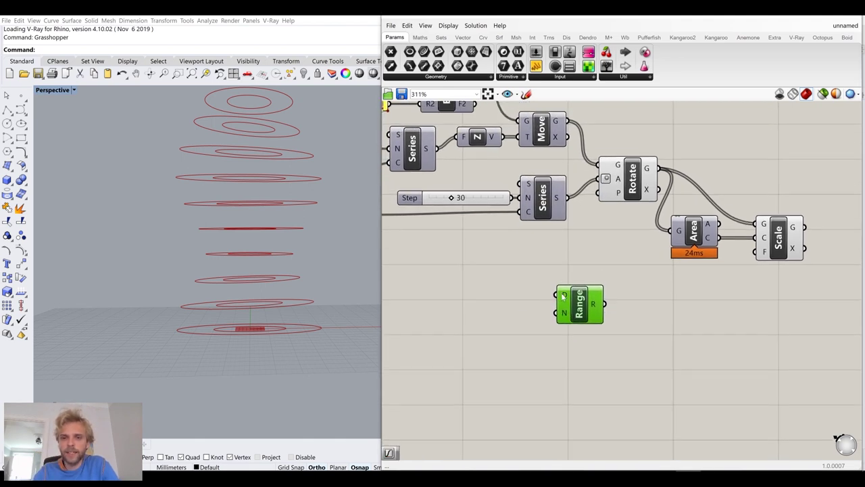
Connect a panel to the Range component's output, enlarge it to show all values, and review Range's Domain and Steps inputs.
mouse_move(563, 298)
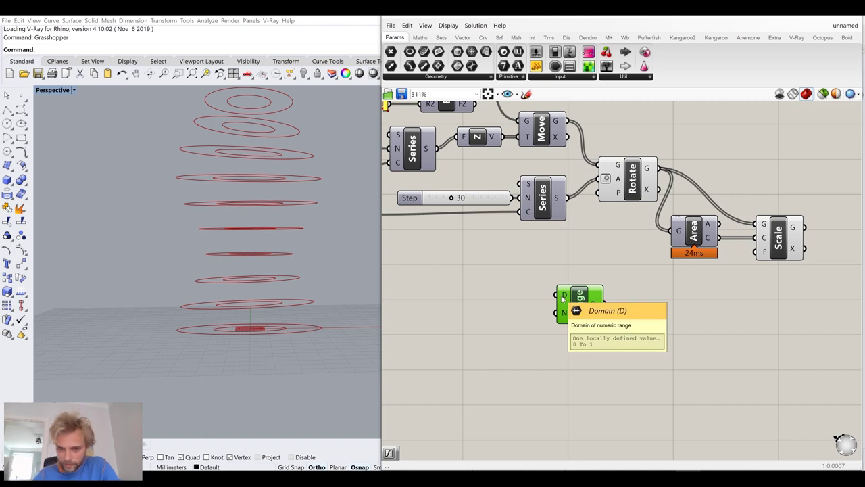
drag(537, 66, 662, 353)
drag(604, 303, 607, 354)
drag(629, 363, 662, 426)
scroll(609, 315, up, 2)
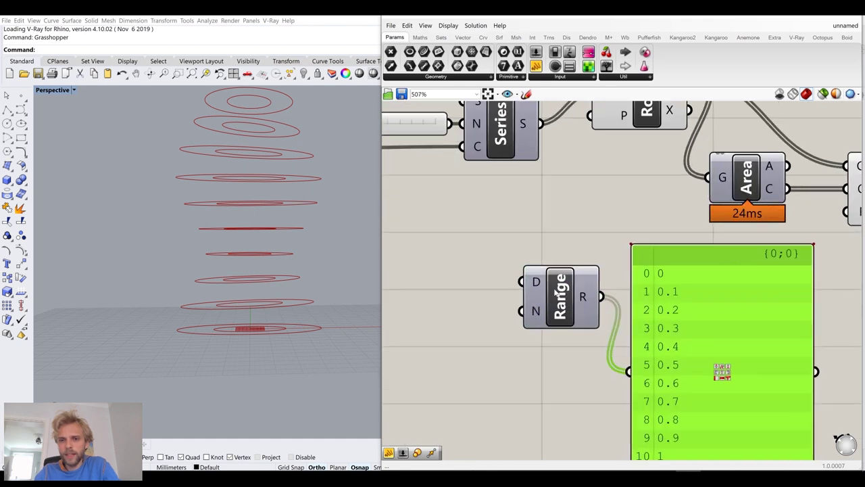
scroll(539, 294, down, 1)
click(554, 307)
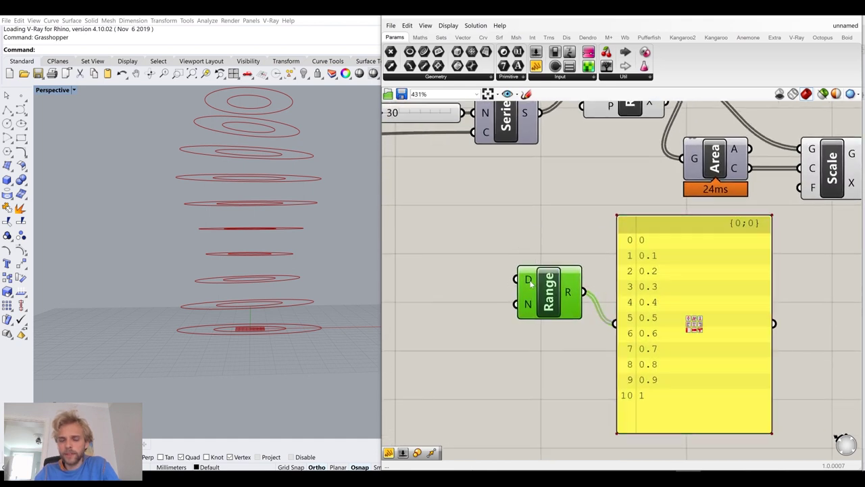
mouse_move(531, 284)
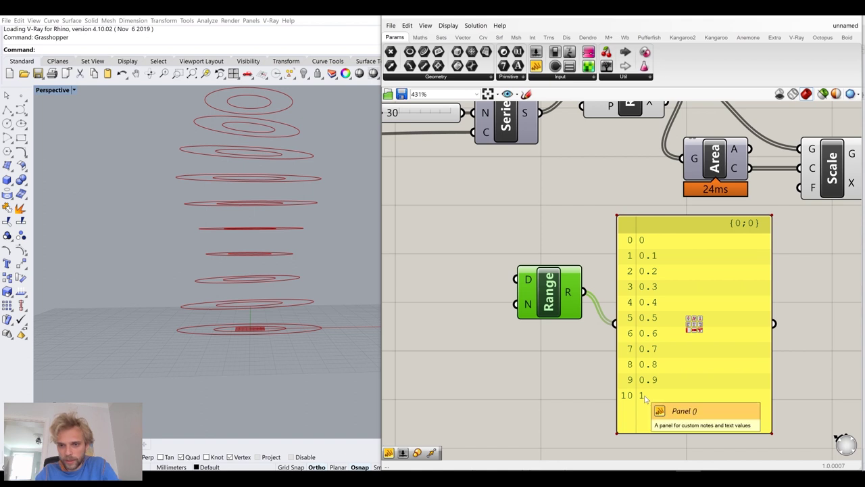
mouse_move(525, 312)
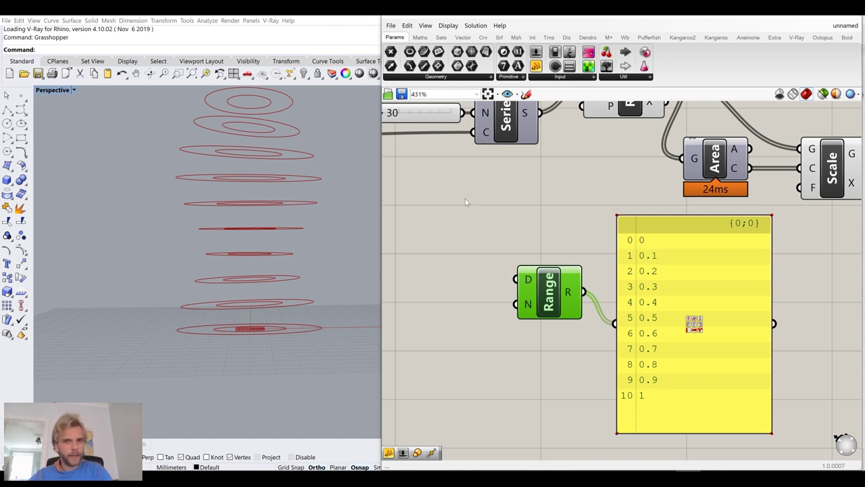
Connect the Count slider to the Range component's N input and review the range values against the stacked ellipses.
scroll(556, 231, down, 2)
drag(469, 191, 655, 310)
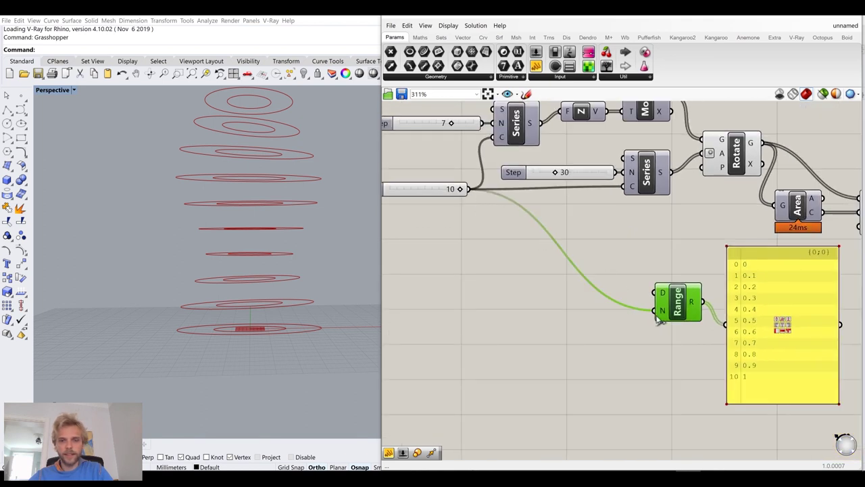
right_drag(424, 201, 478, 211)
click(470, 202)
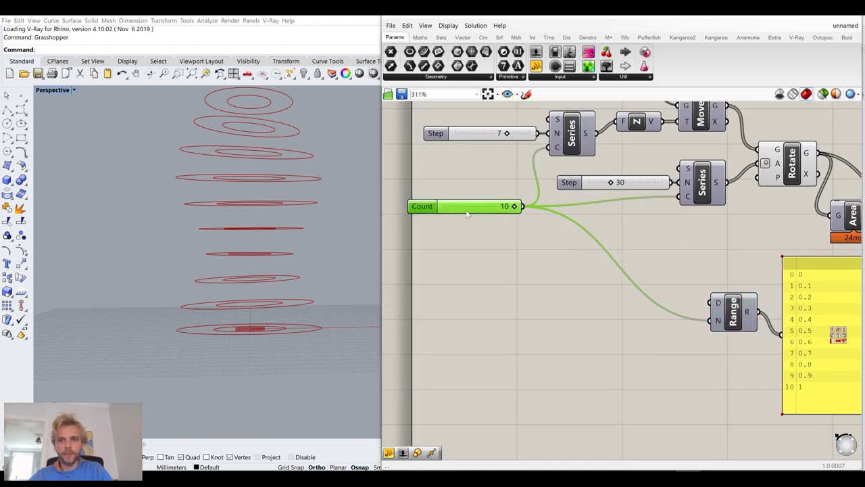
right_drag(680, 266, 603, 223)
right_drag(710, 270, 650, 261)
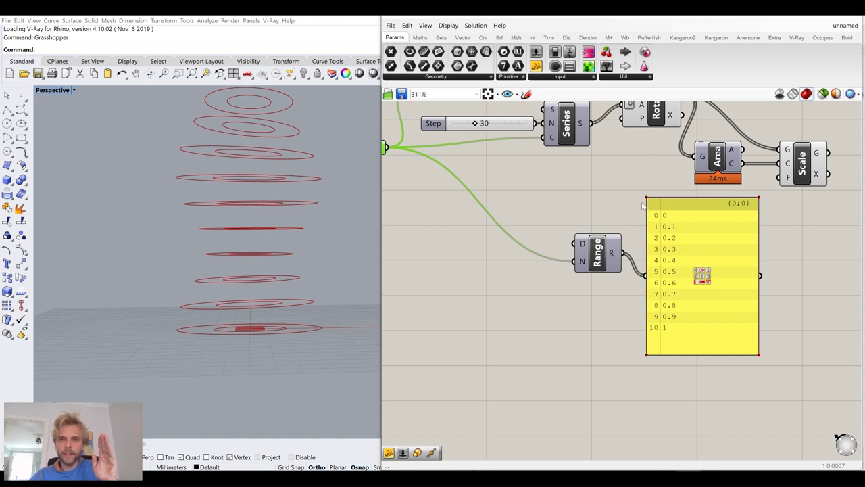
right_drag(642, 205, 619, 256)
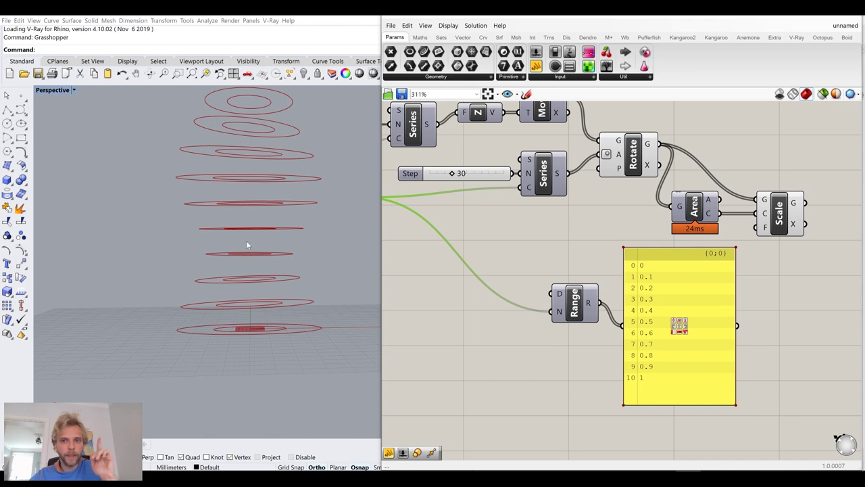
right_drag(581, 285, 551, 238)
right_drag(532, 271, 654, 318)
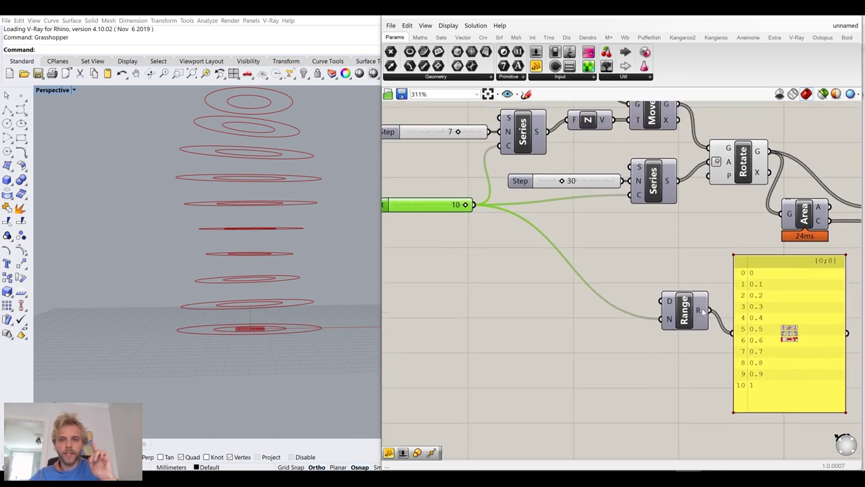
right_drag(654, 307, 619, 291)
Add the expression x-1 to the Range component's N input.
scroll(612, 297, up, 5)
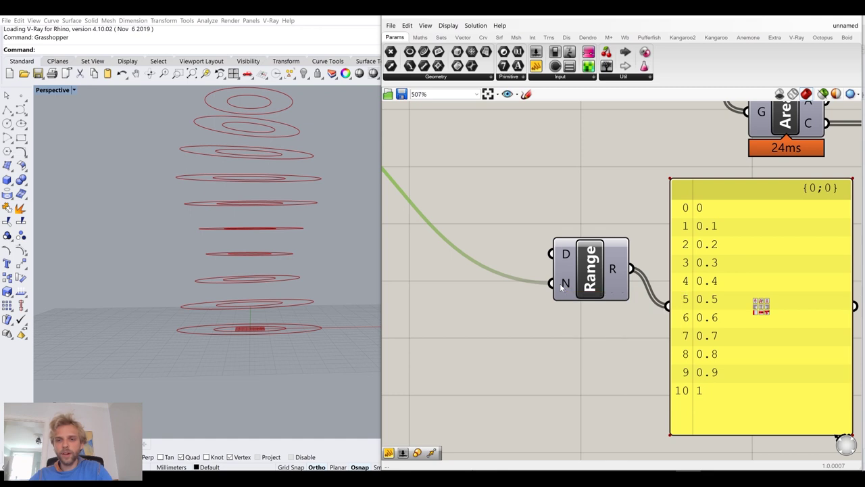
right_click(561, 287)
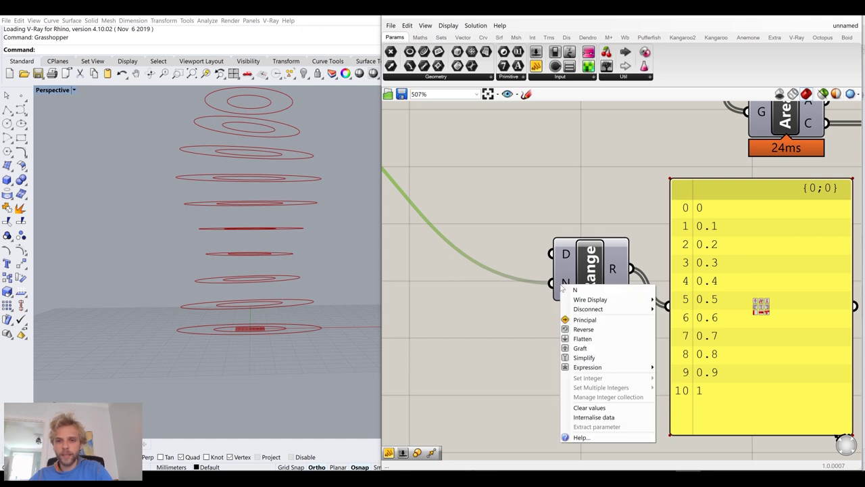
mouse_move(590, 371)
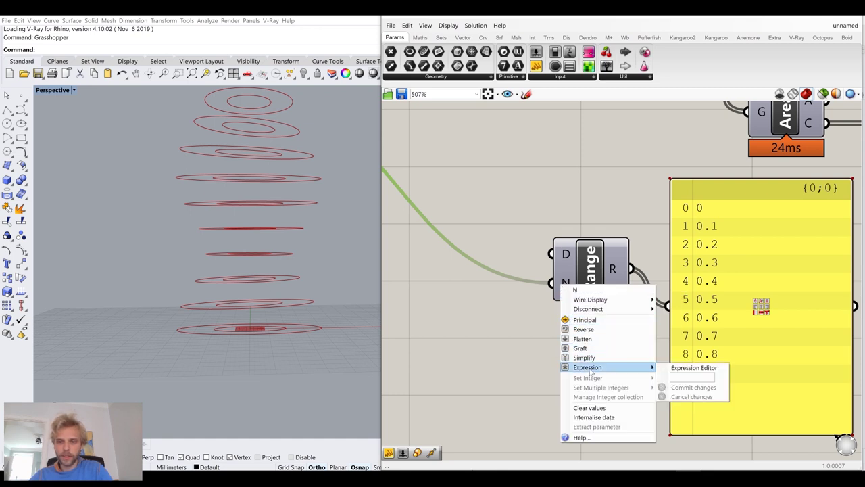
click(691, 377)
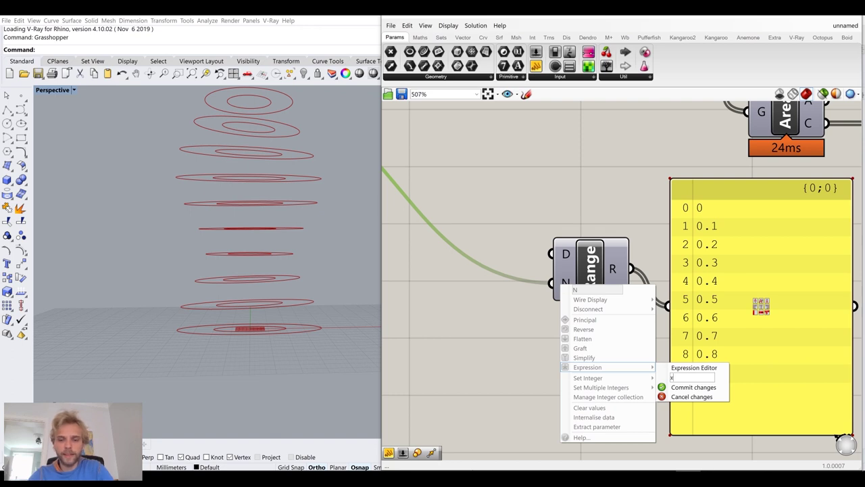
click(704, 391)
scroll(592, 328, down, 3)
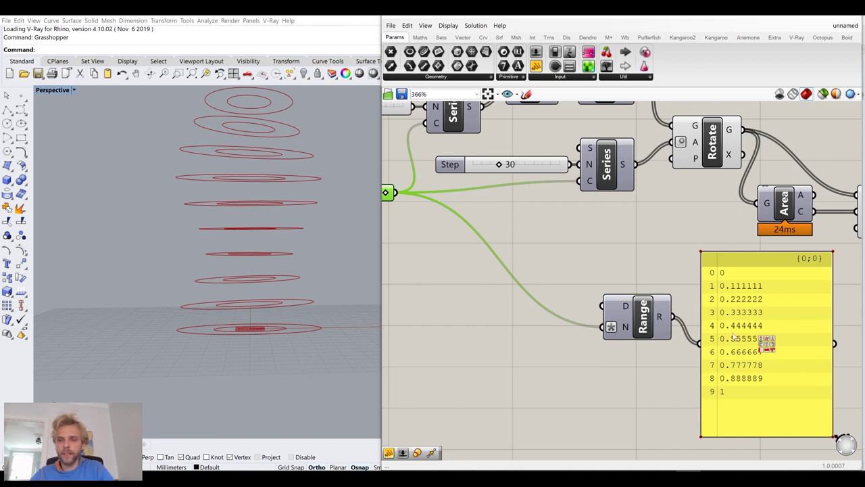
right_drag(571, 253, 602, 278)
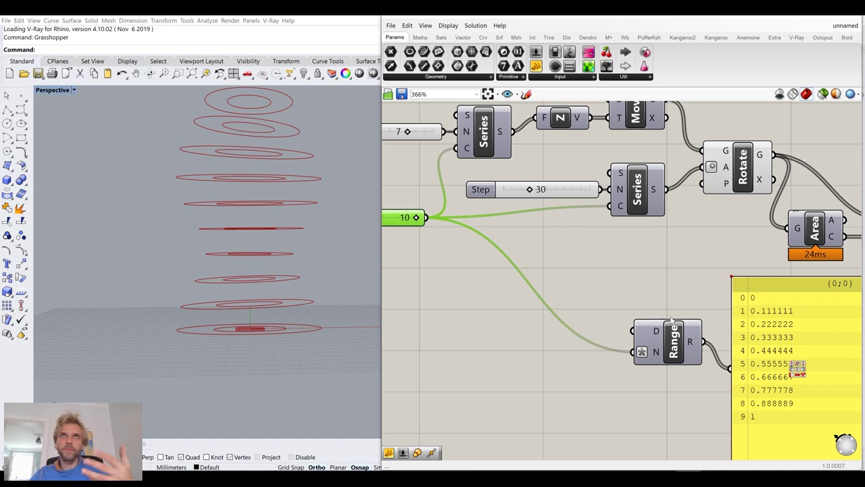
Sketch a line divided into four segments by five tick marks in the empty space below Range, and discard the sketch.
scroll(671, 321, down, 3)
scroll(636, 298, up, 3)
click(634, 310)
right_drag(586, 348, 633, 276)
scroll(632, 276, down, 3)
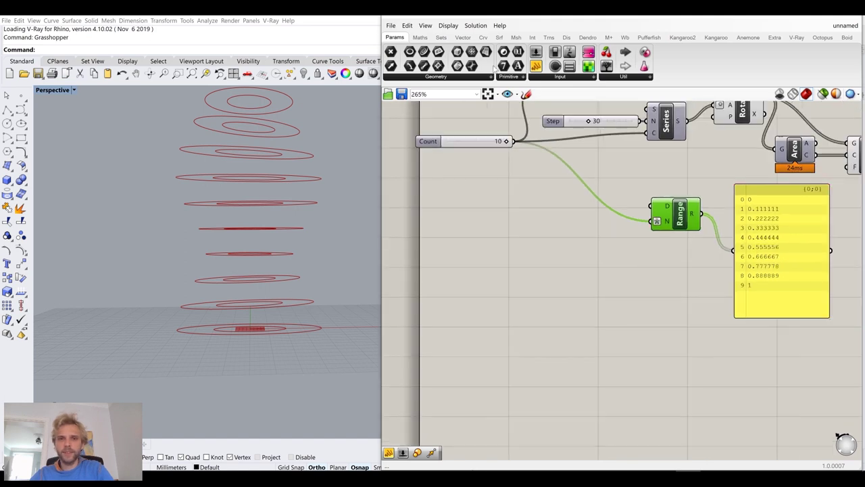
click(526, 94)
drag(475, 311, 690, 322)
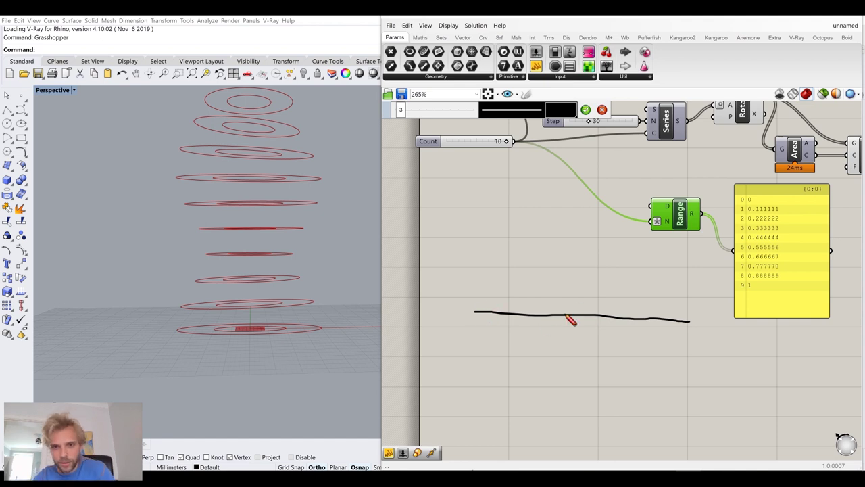
drag(583, 311, 584, 317)
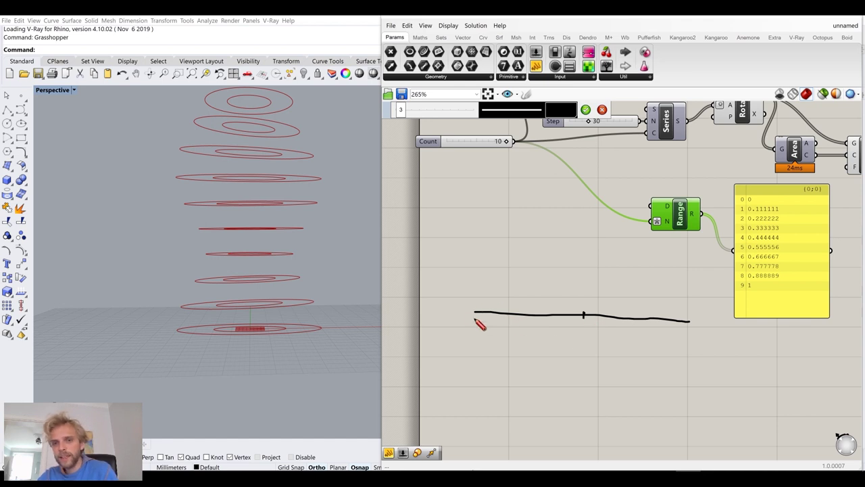
drag(476, 309, 476, 313)
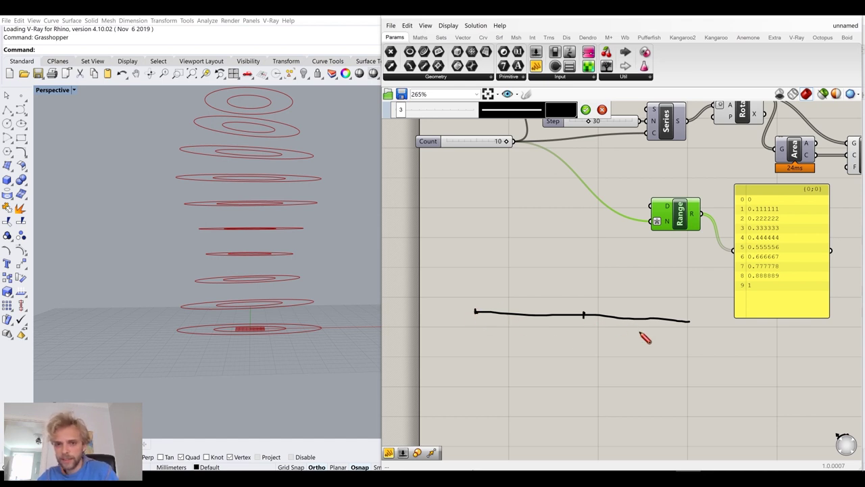
drag(689, 318, 689, 327)
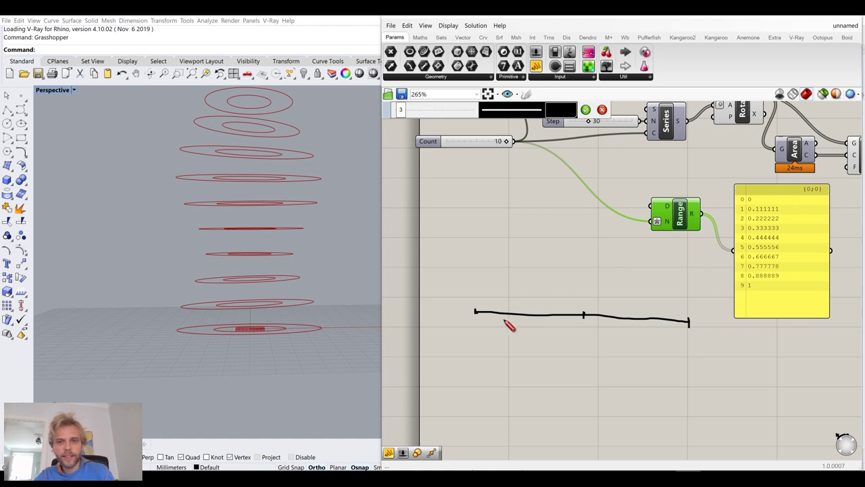
drag(530, 308, 530, 318)
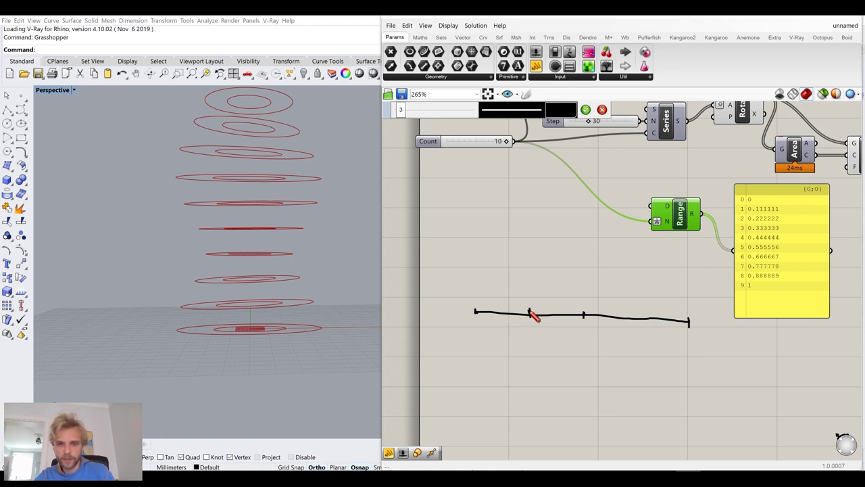
drag(637, 316, 637, 327)
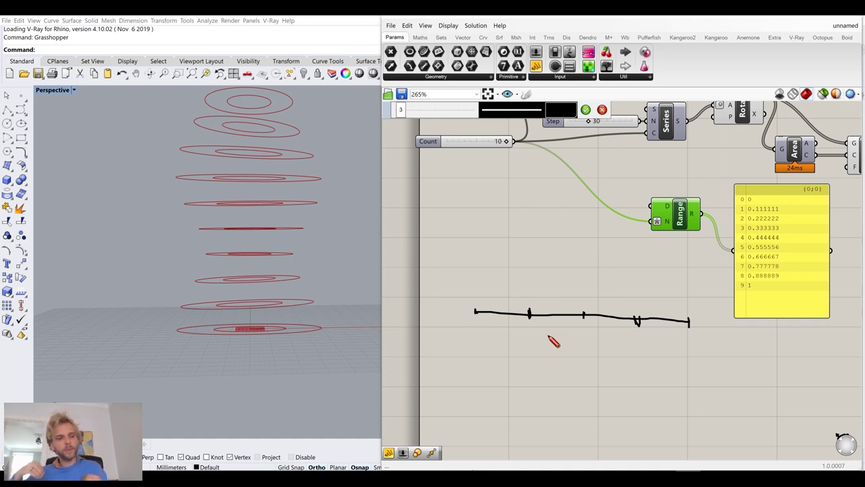
key(Escape)
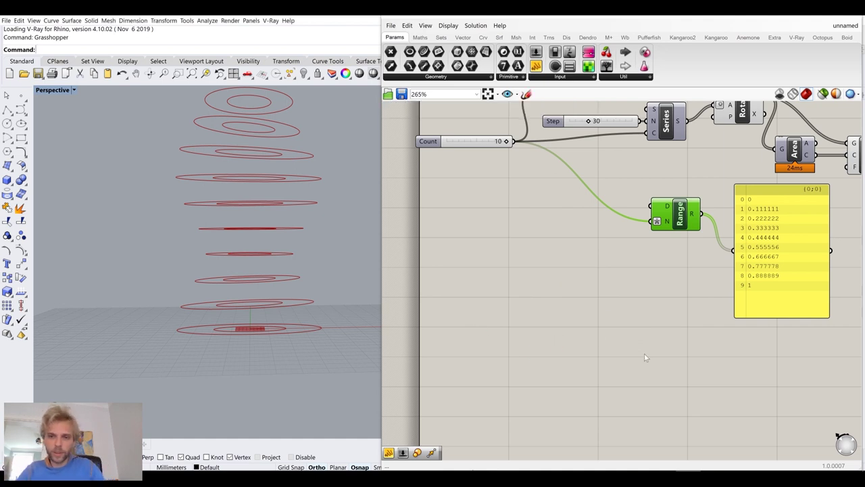
Check the expression on Range's N input, move Range away from the panel, and delete the panel.
right_drag(631, 257, 640, 294)
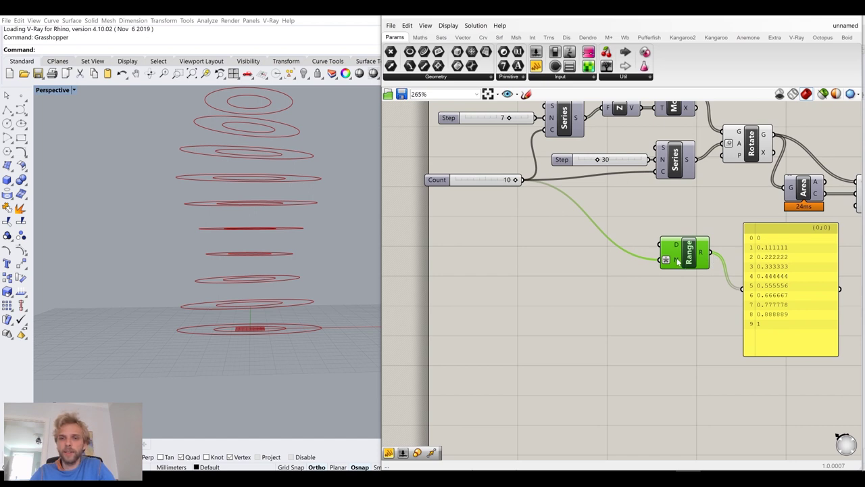
mouse_move(667, 259)
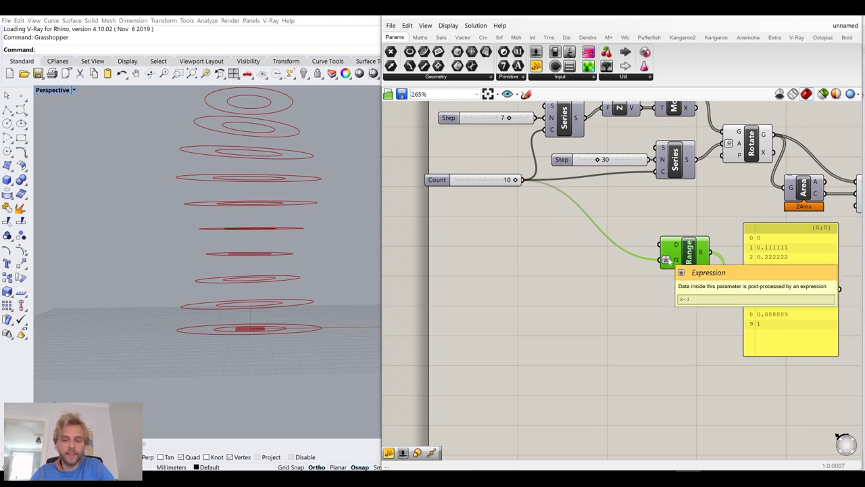
drag(667, 260, 641, 267)
click(803, 285)
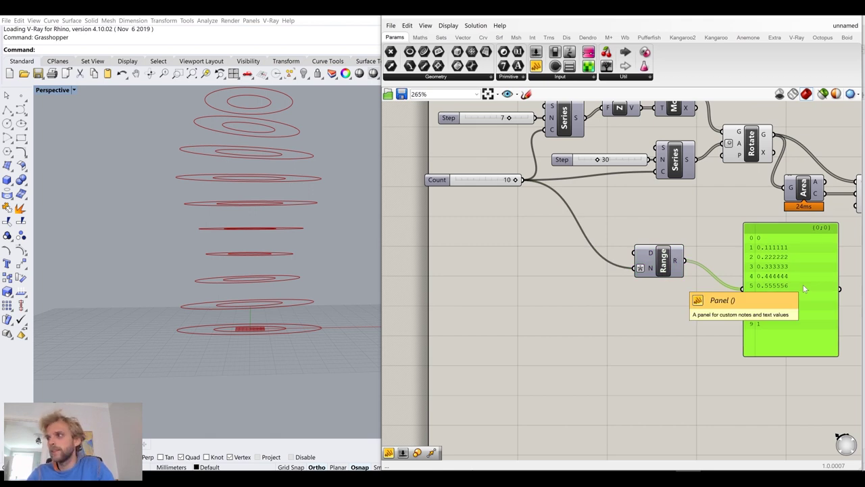
key(Delete)
Connect the Range output to the Scale component's F input and inspect the scaled ellipses in the perspective view.
right_drag(646, 237, 578, 269)
drag(610, 293, 789, 236)
right_drag(780, 281, 685, 303)
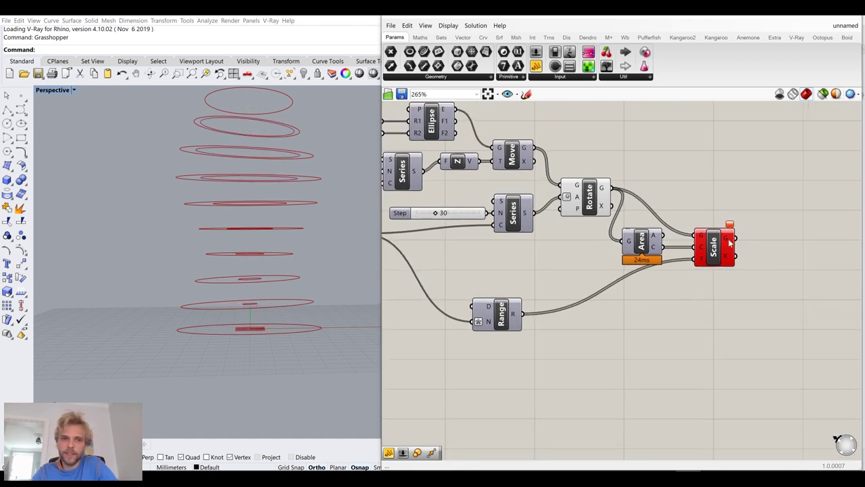
scroll(251, 340, up, 3)
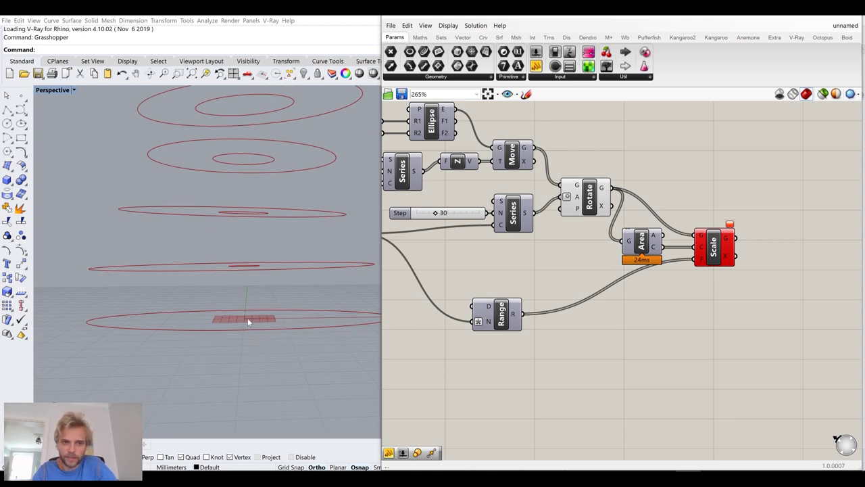
right_drag(248, 318, 249, 337)
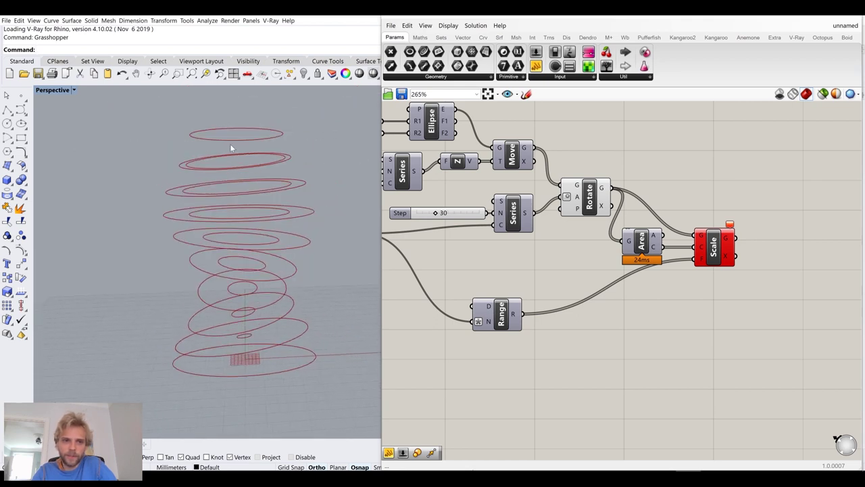
Turn off the viewport preview of the Rotate component so only the scaled ellipses show.
click(575, 191)
middle_click(579, 199)
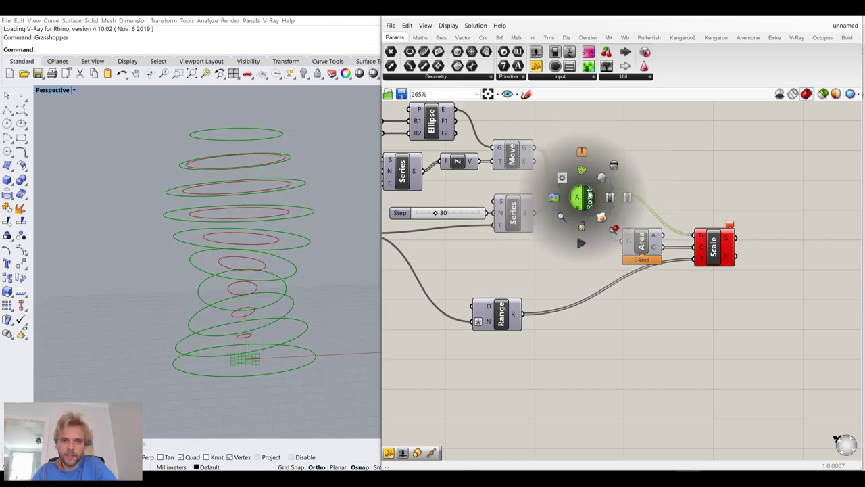
click(612, 168)
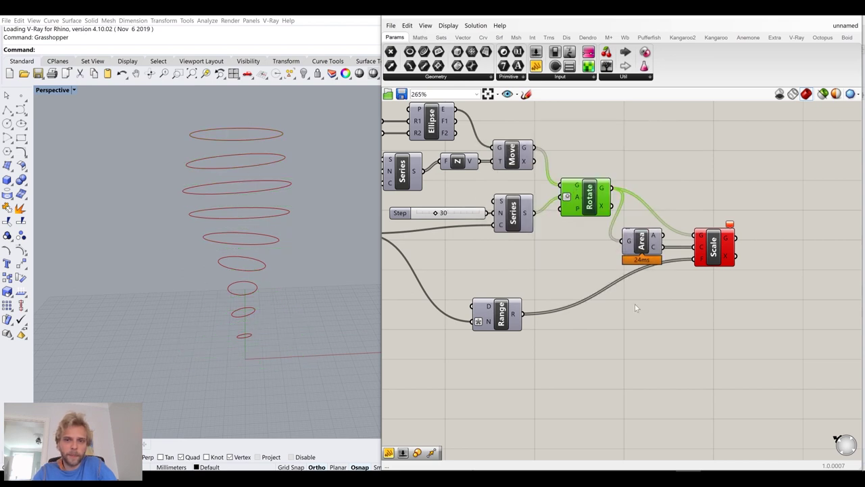
right_drag(624, 350, 671, 315)
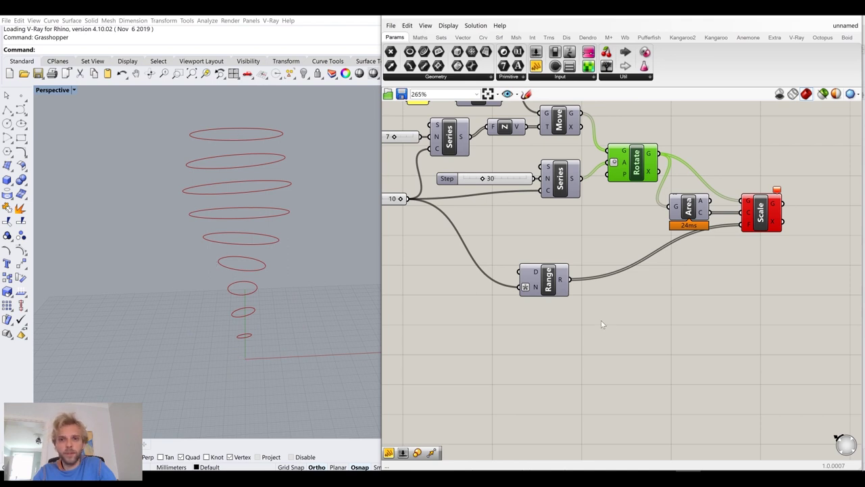
double_click(583, 359)
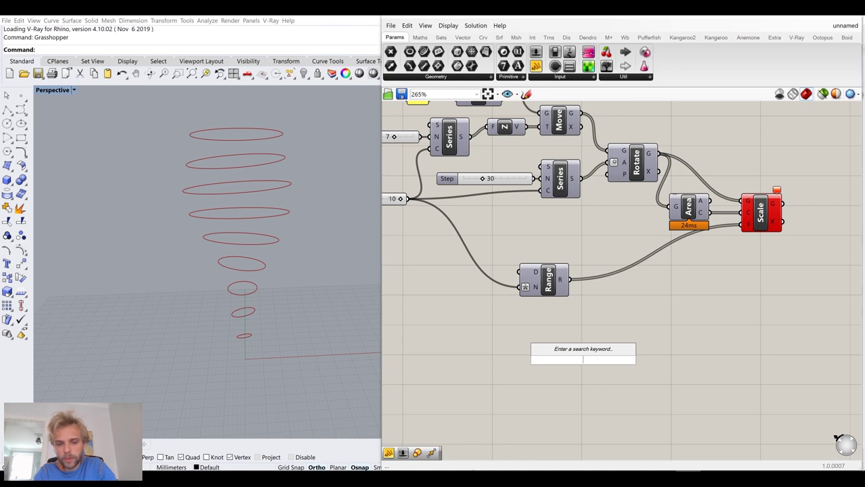
text(sin)
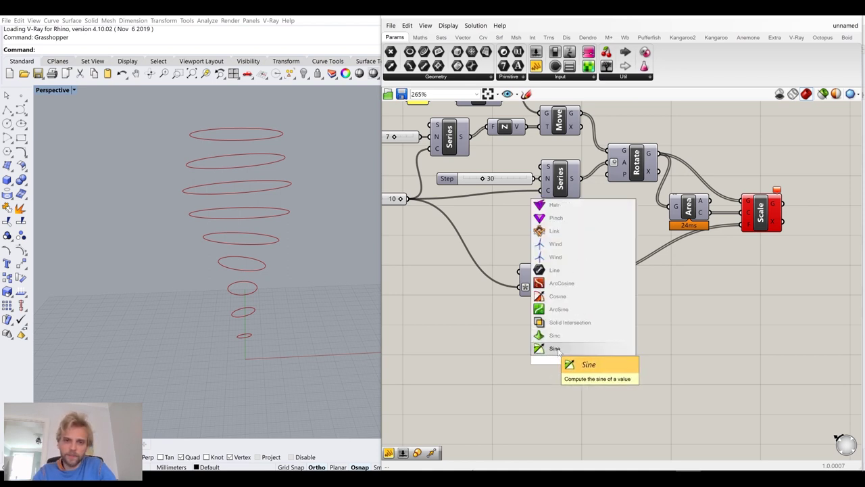
key(Escape)
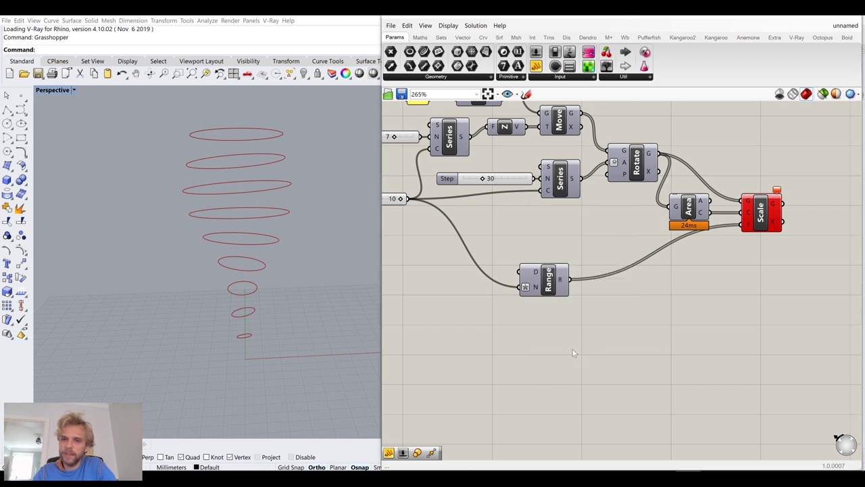
Add a Graph Mapper component beside Range and connect the Range output to its input.
double_click(579, 331)
text(graph)
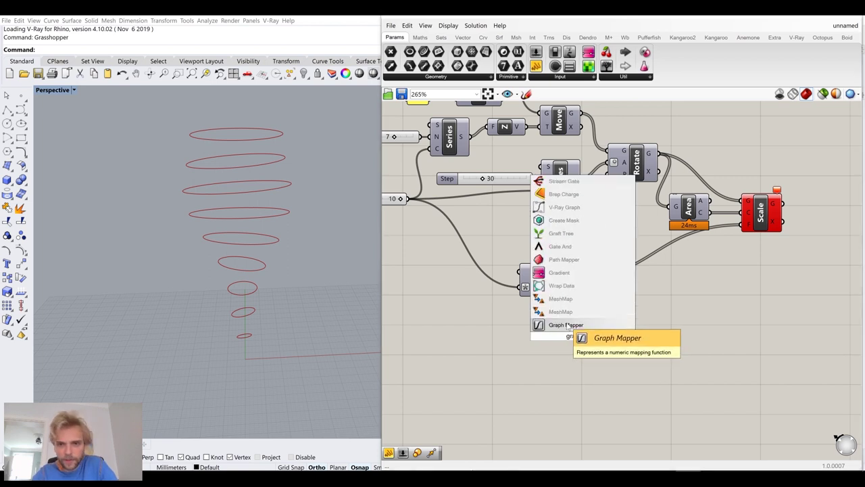
key(Return)
drag(570, 279, 617, 309)
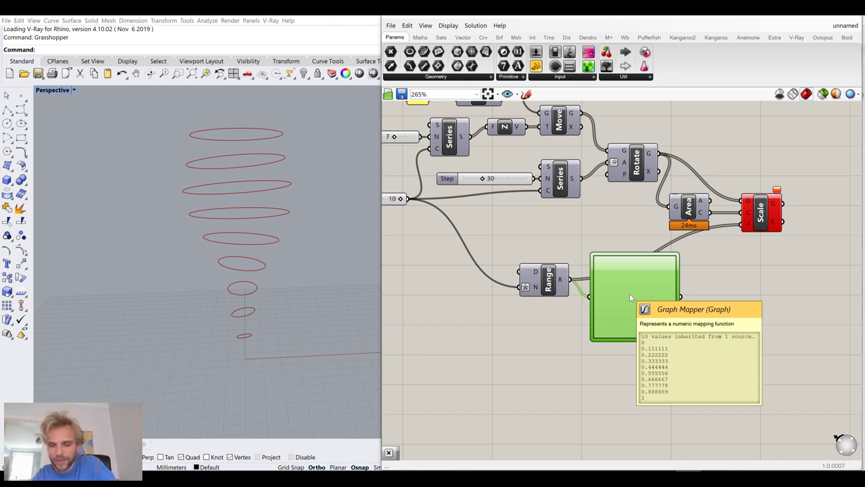
Set the Graph Mapper's graph type to Sine.
right_click(629, 293)
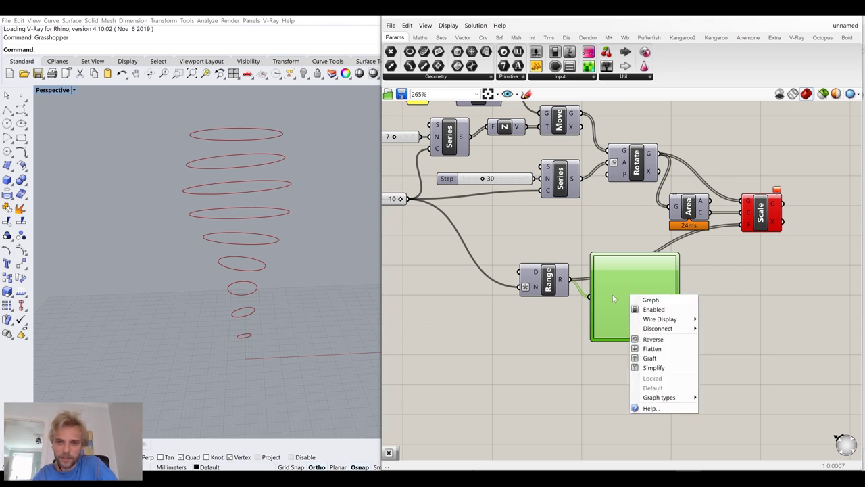
mouse_move(659, 397)
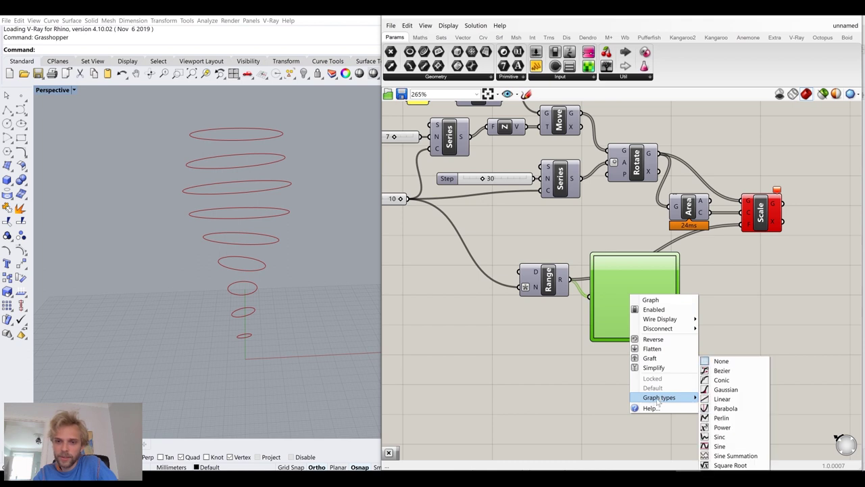
click(737, 447)
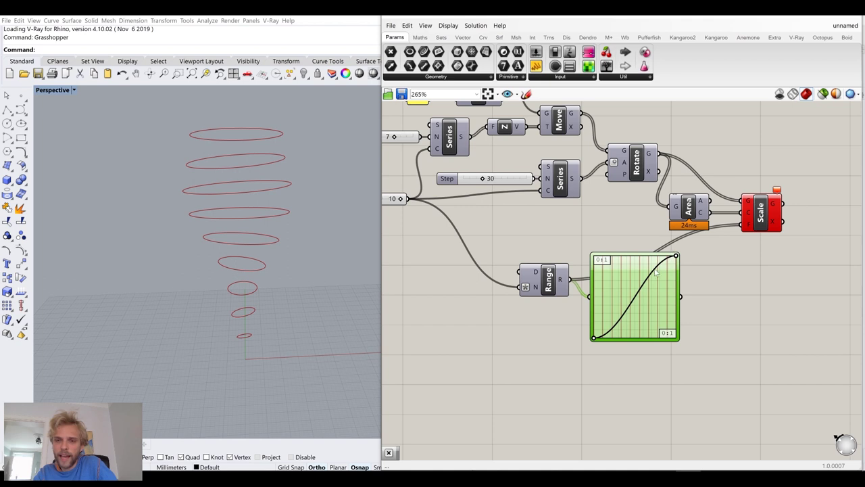
Move the sine curve's upper handle to the middle of the graph so the curve rises to one central peak and falls again.
scroll(671, 257, up, 3)
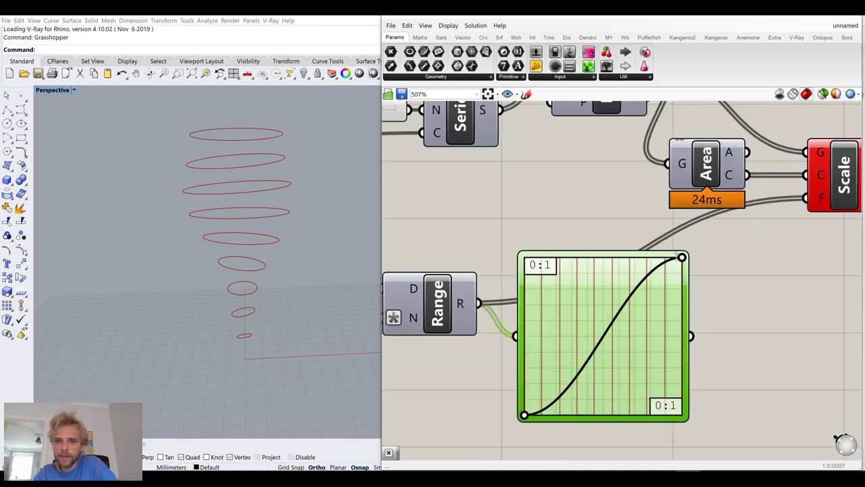
drag(682, 258, 607, 257)
drag(599, 257, 604, 256)
click(603, 214)
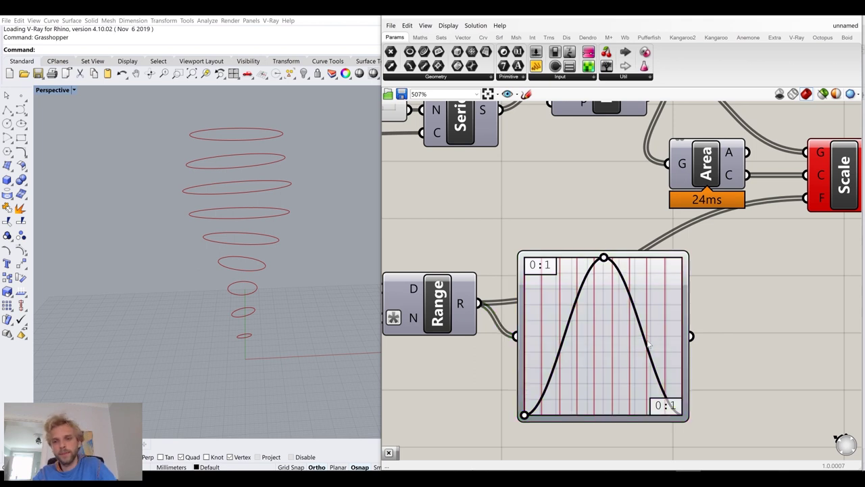
Replace the Scale component's F input with the Graph Mapper output and inspect the ellipses in the perspective view.
scroll(696, 371, down, 2)
right_drag(683, 350, 597, 348)
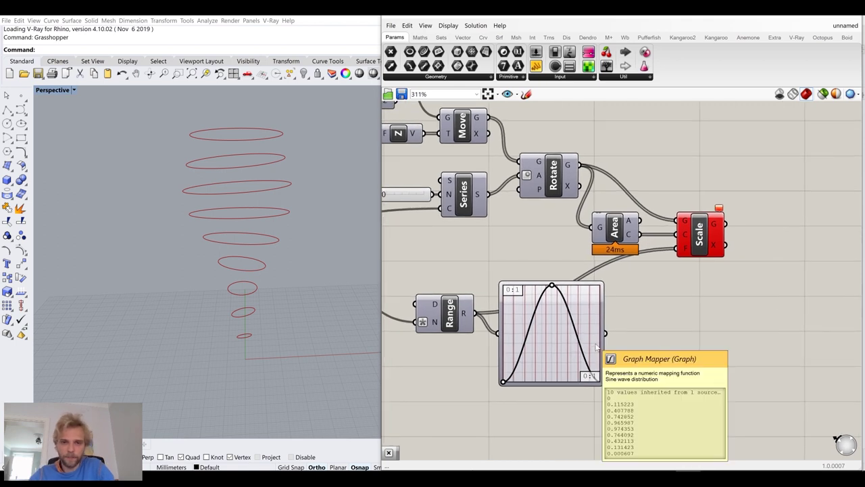
drag(606, 333, 678, 250)
mouse_move(247, 265)
right_down()
mouse_move(231, 257)
mouse_move(231, 266)
right_up()
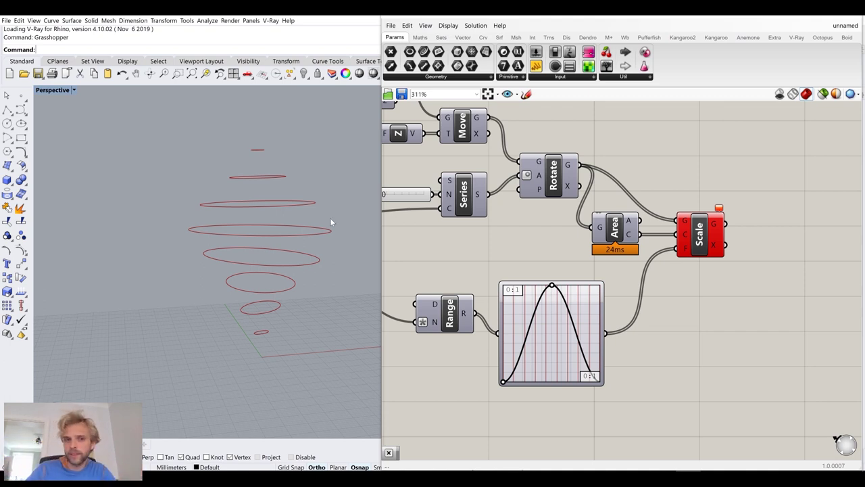
Add a Remap Numbers component below Scale, connect the Graph Mapper output to its V input, and align it beside the mapper.
right_drag(726, 340, 653, 300)
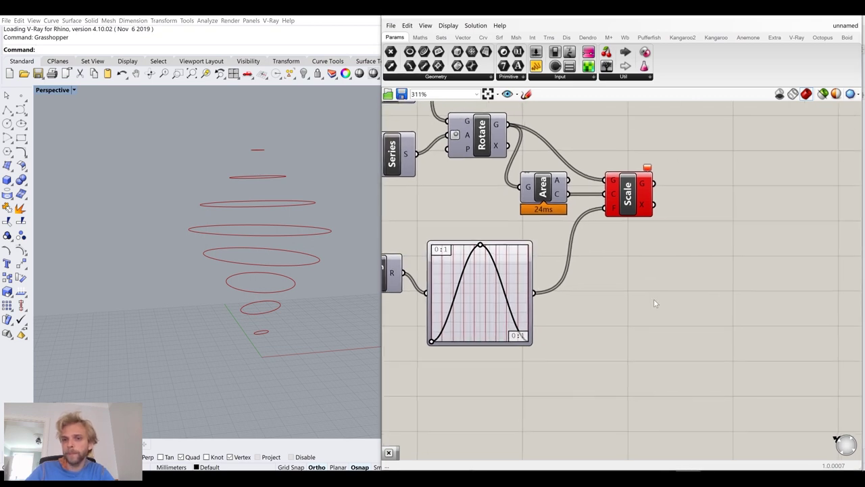
double_click(623, 317)
text(re)
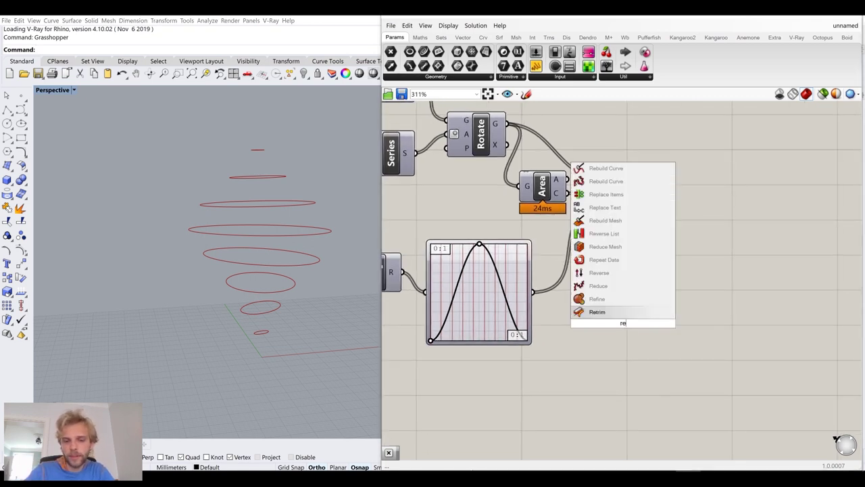
text(map)
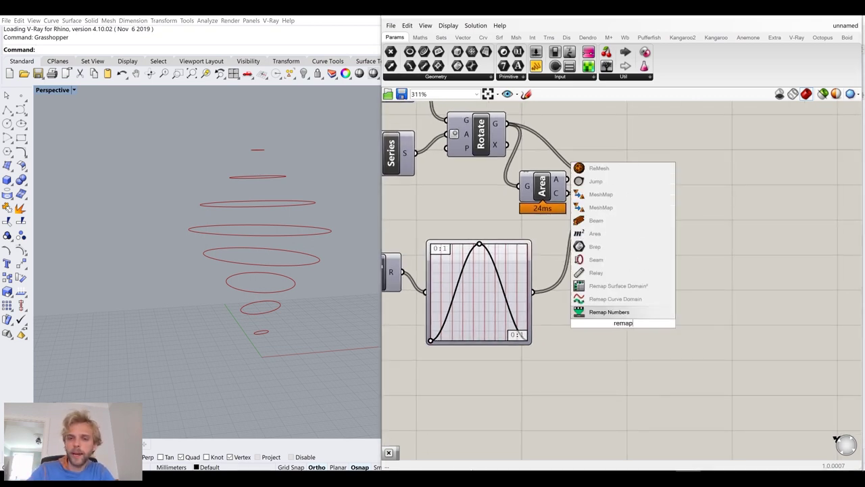
key(Return)
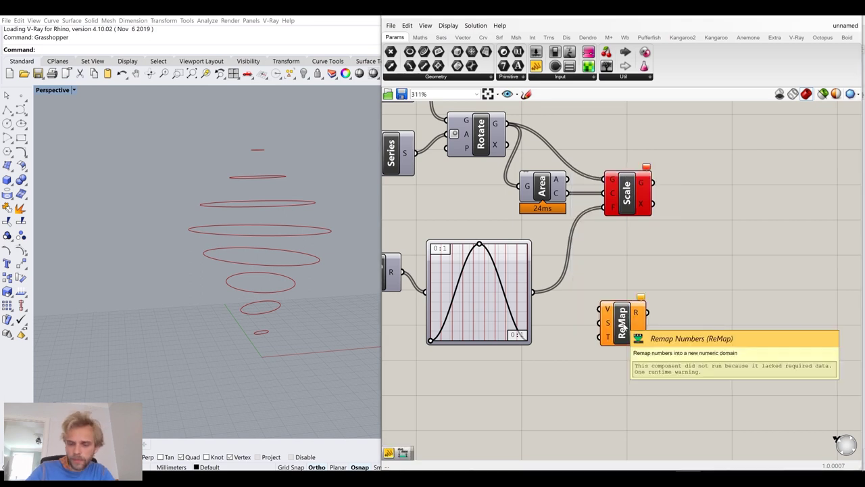
click(610, 266)
scroll(584, 336, up, 1)
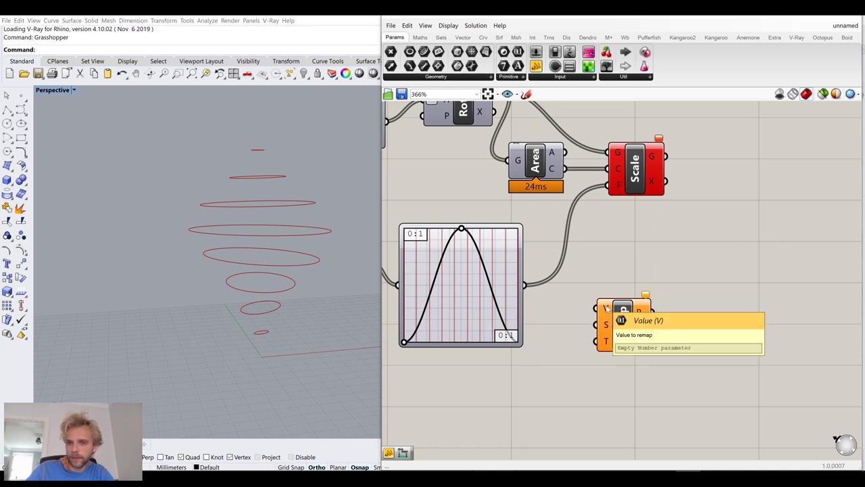
drag(524, 284, 632, 308)
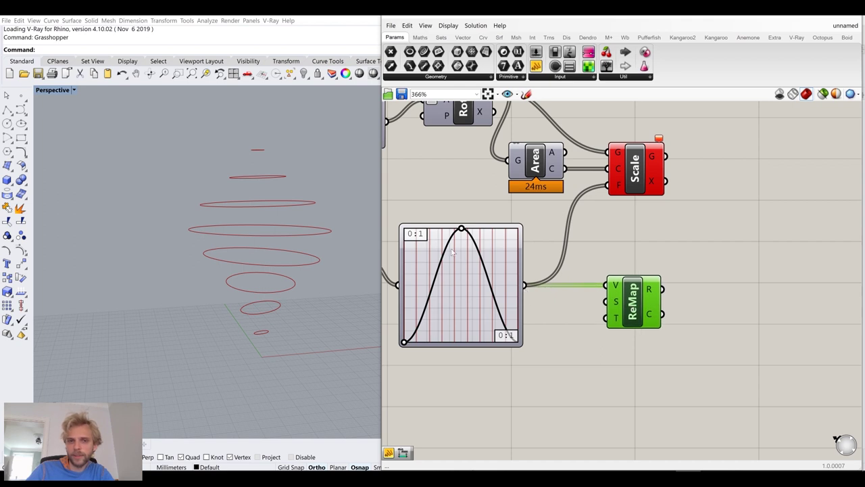
Add a panel fed by the Graph Mapper output, enlarge it to show all the values, and place it below the Remap component.
drag(536, 68, 591, 385)
drag(526, 285, 531, 388)
right_drag(563, 384, 555, 309)
drag(553, 350, 566, 428)
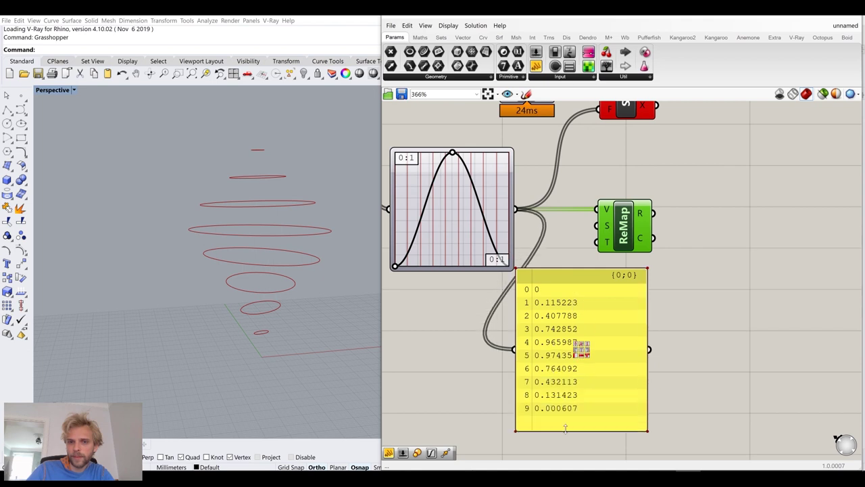
drag(551, 356, 570, 383)
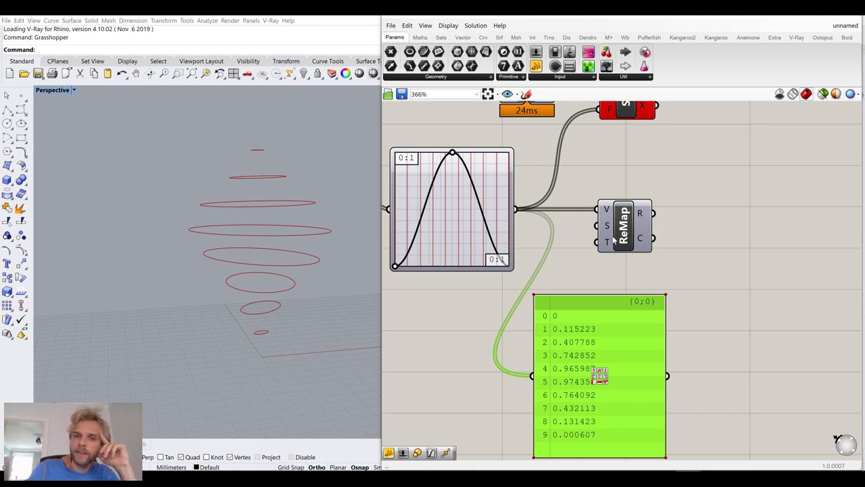
drag(562, 327, 579, 357)
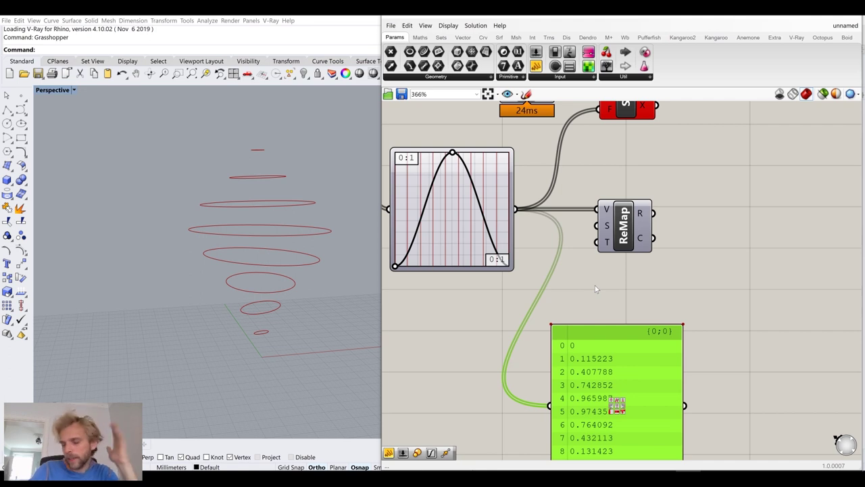
Check the values at the Remap component's V input and move the component farther from the Graph Mapper to make room.
drag(630, 233, 669, 233)
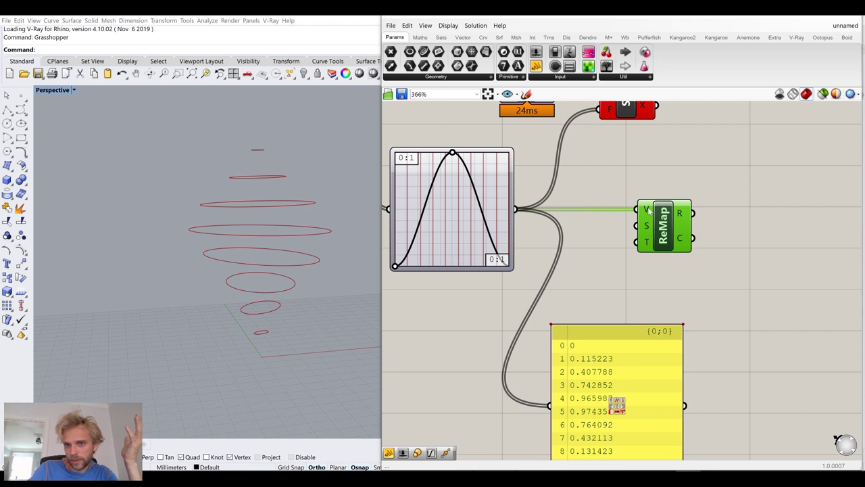
mouse_move(647, 211)
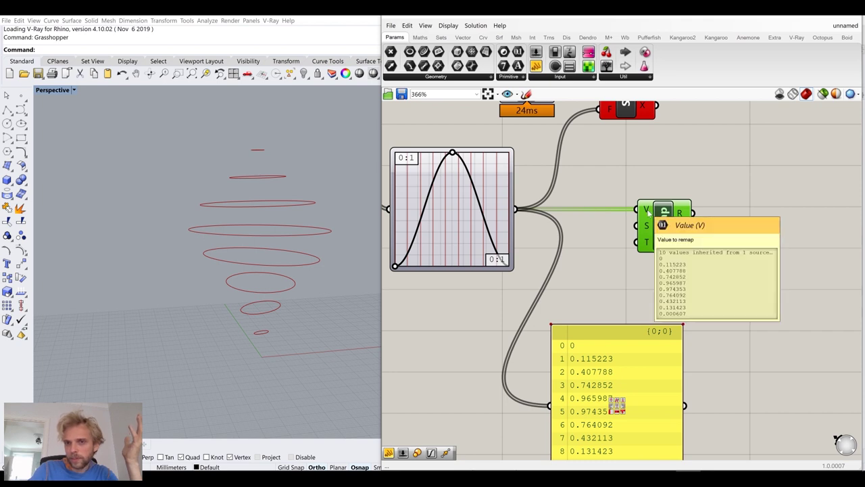
mouse_move(646, 229)
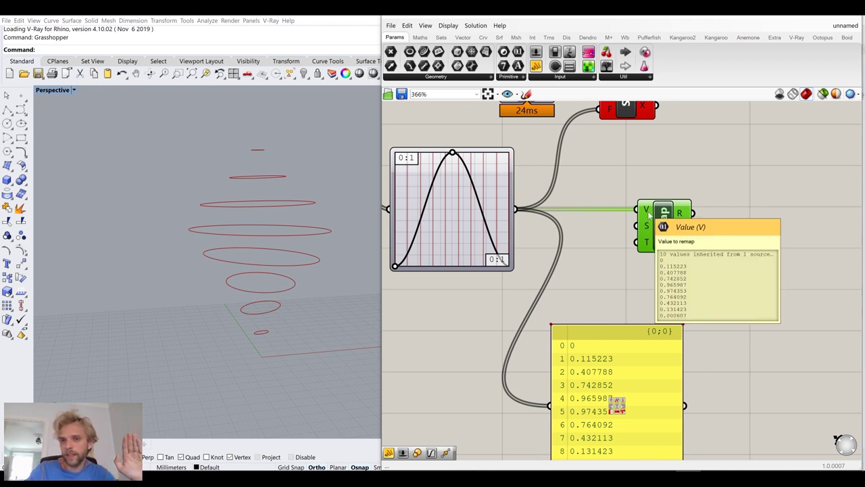
drag(664, 228, 724, 227)
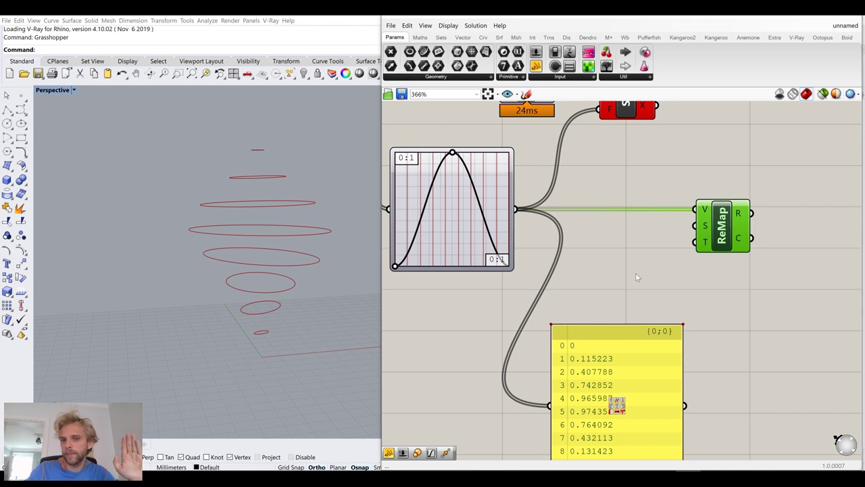
Add a Bounds component between the Graph Mapper and Remap, and connect the Graph Mapper output to its N input.
double_click(636, 277)
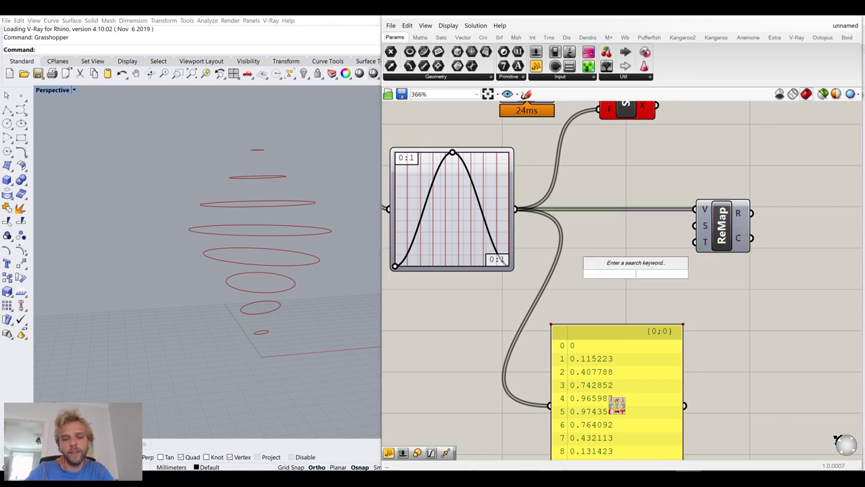
text(boun)
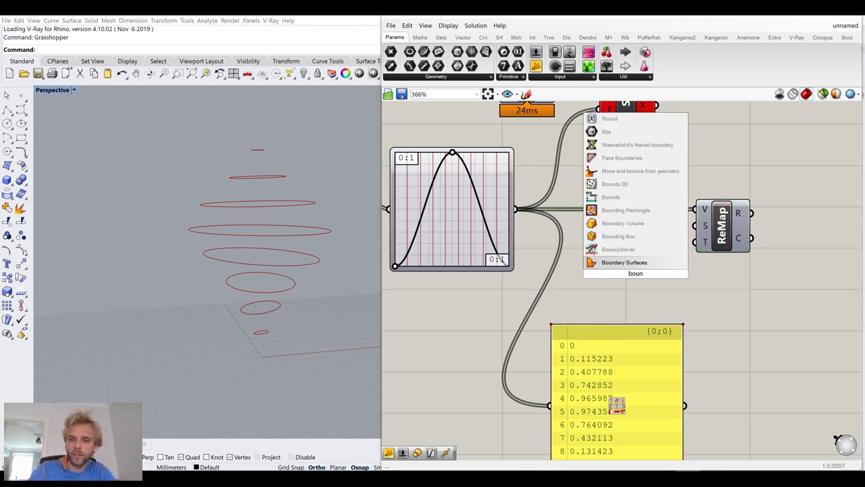
text(ds)
key(Return)
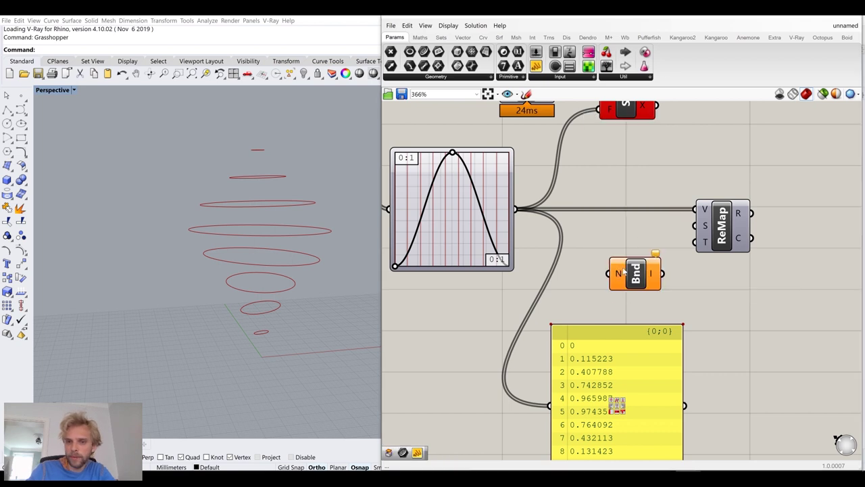
drag(519, 210, 576, 260)
drag(610, 267, 595, 263)
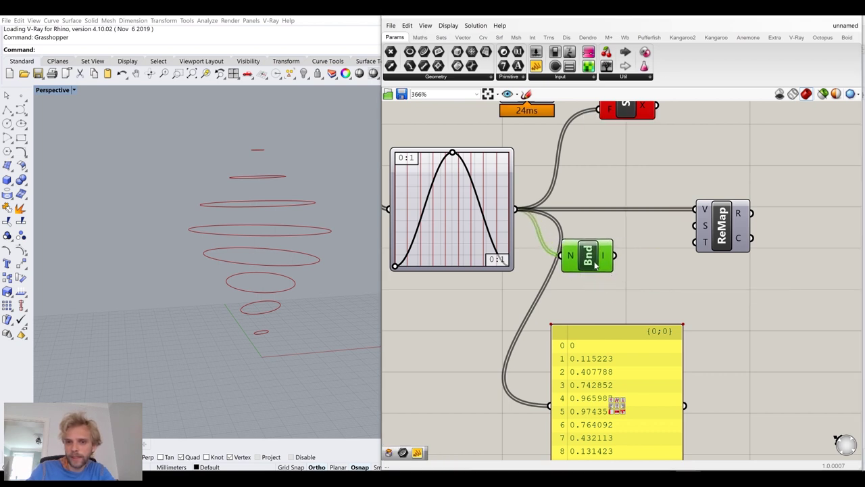
Move the panel clear of Bounds, connect the Bounds output to it, and read the resulting domain.
right_drag(631, 299, 626, 251)
drag(598, 316, 664, 310)
drag(609, 207, 611, 350)
scroll(637, 296, up, 2)
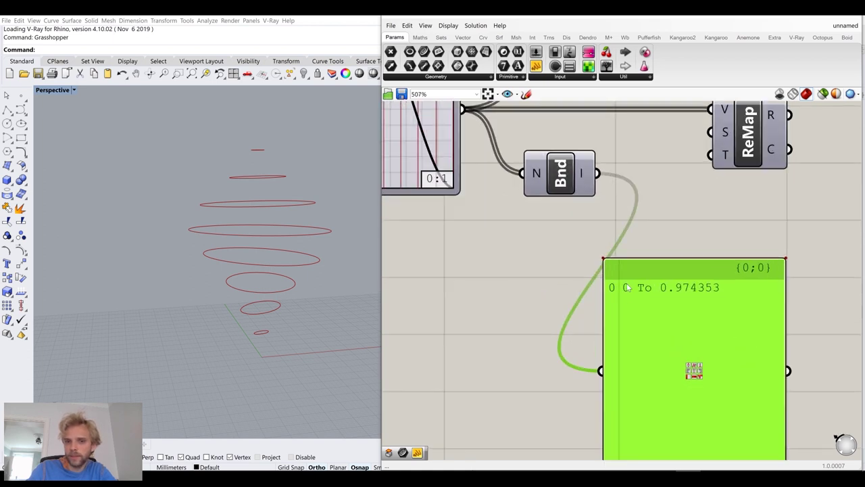
scroll(691, 291, down, 2)
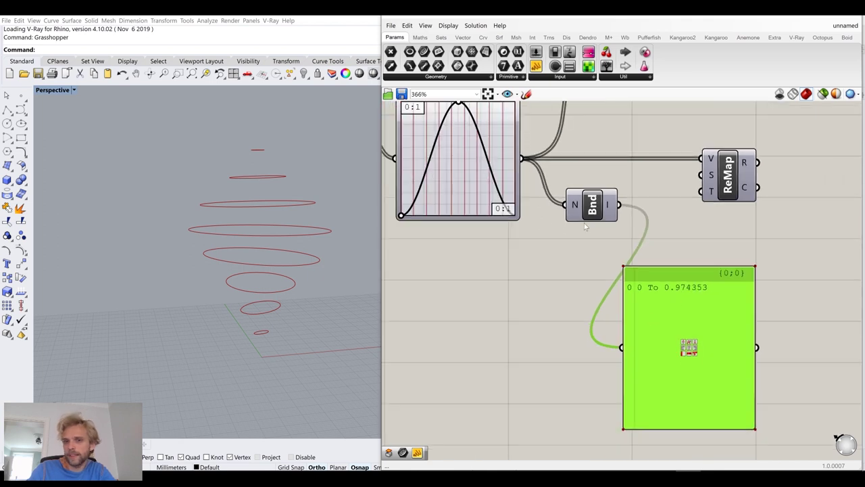
Nudge the peak handle of the sine graph slightly and check the updated domain in the panel.
scroll(485, 146, up, 4)
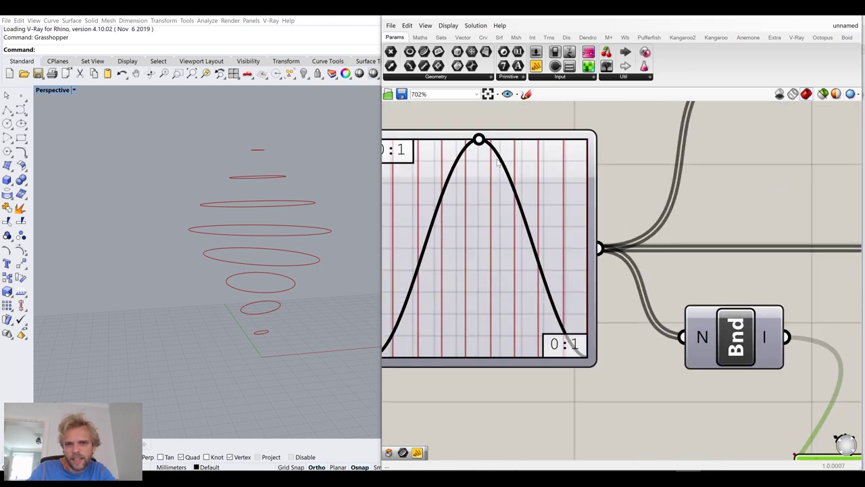
scroll(497, 164, down, 2)
drag(481, 143, 483, 145)
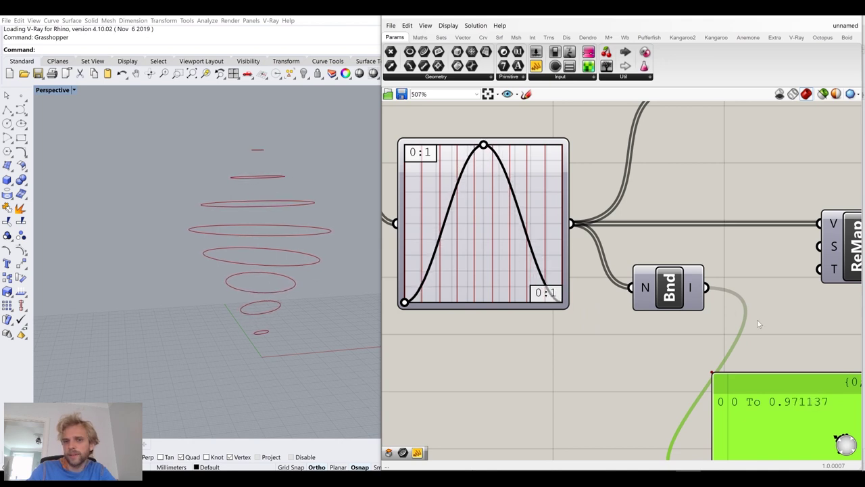
click(758, 324)
Connect the Bounds output to Remap's S input, line Bounds up between the components, and delete the panel.
scroll(424, 237, down, 2)
drag(628, 274, 710, 244)
drag(601, 280, 621, 258)
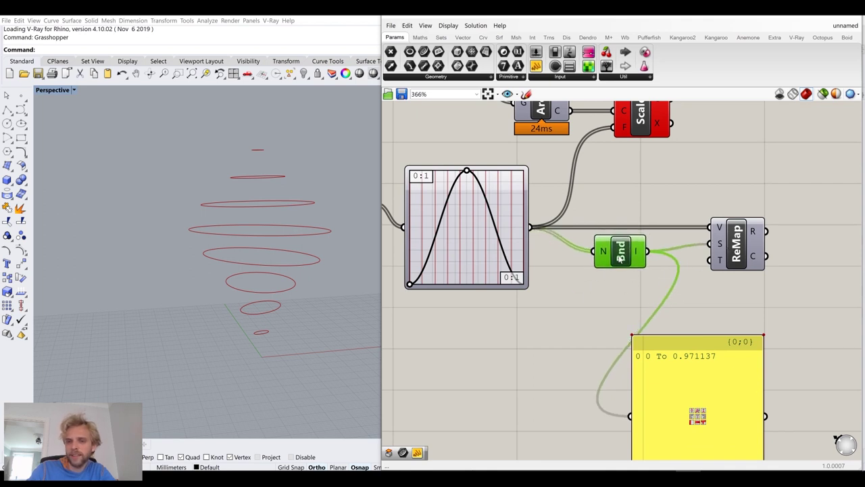
click(686, 389)
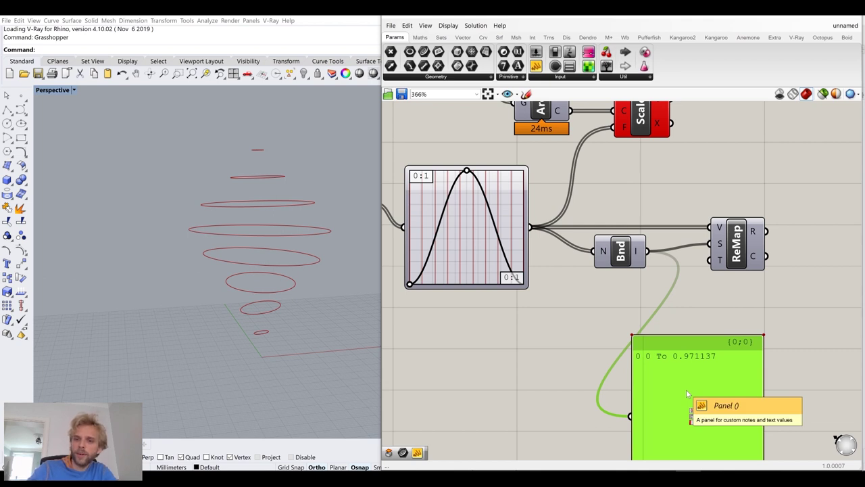
key(Delete)
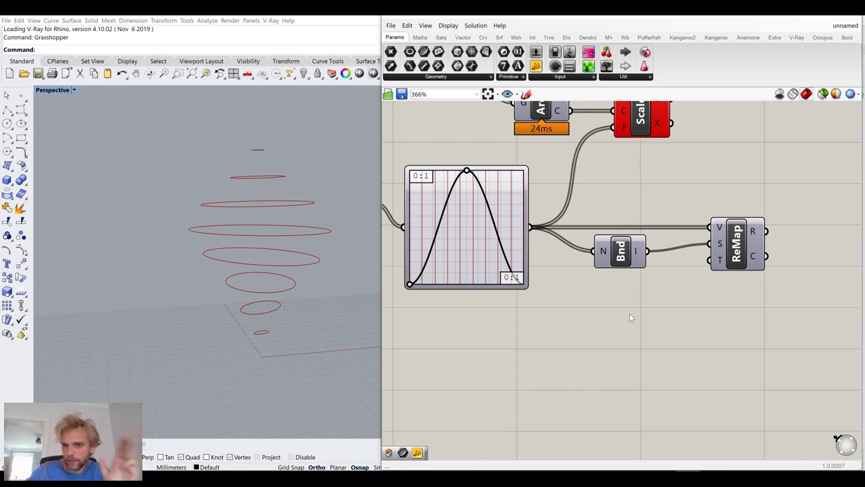
Add a panel containing the target domain 1 to 1.5 and place it just below the Bounds component.
double_click(605, 345)
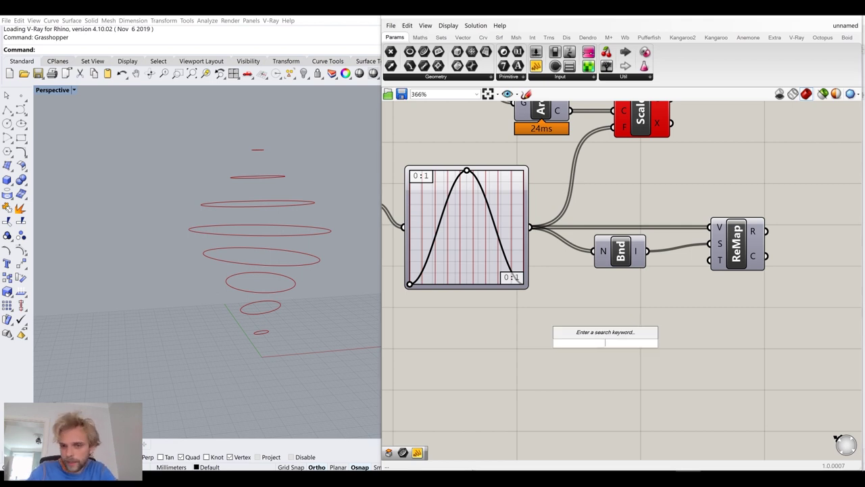
text(//)
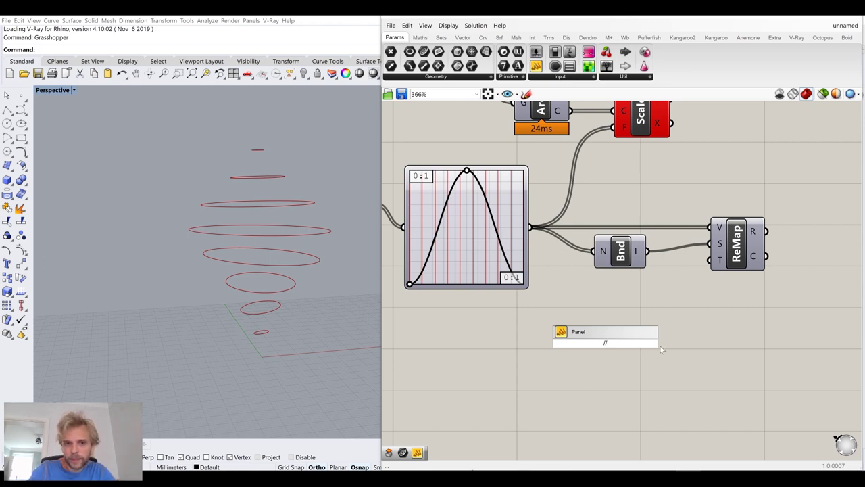
text(1 to)
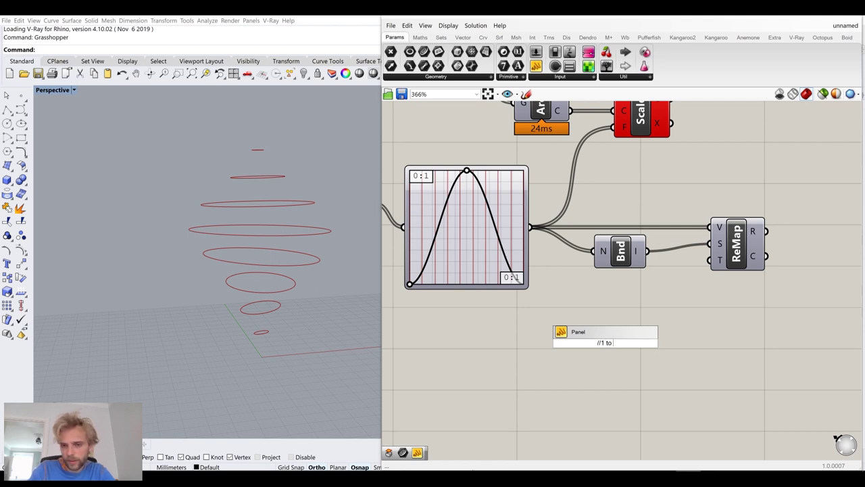
text( 1.5)
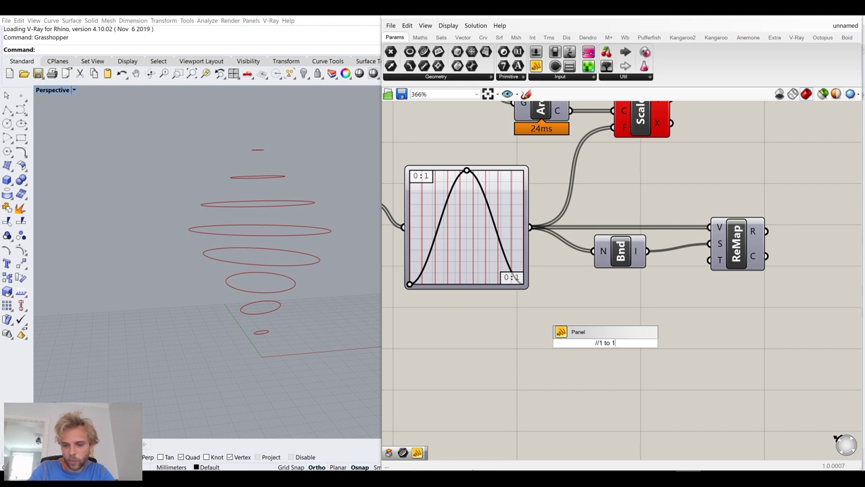
click(629, 335)
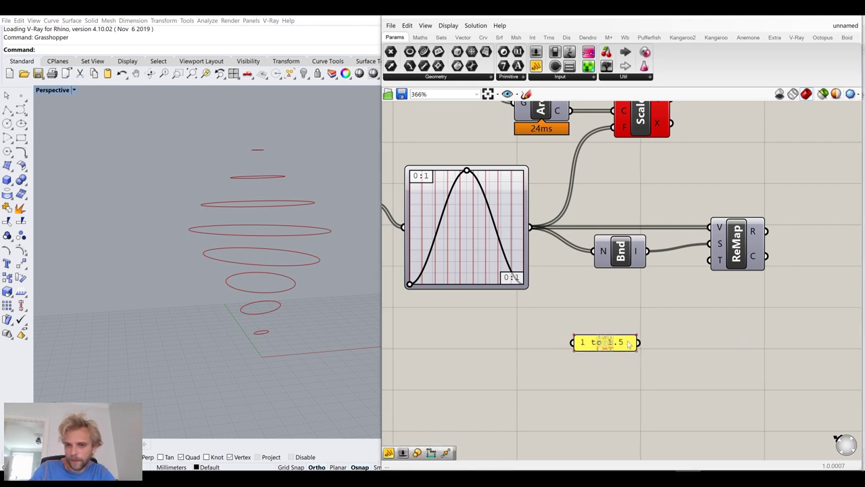
scroll(676, 336, up, 8)
scroll(684, 336, down, 5)
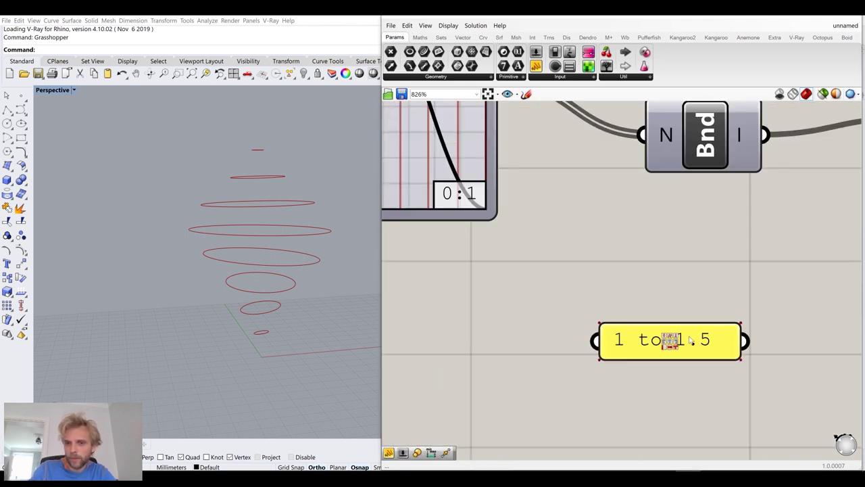
drag(702, 351, 713, 291)
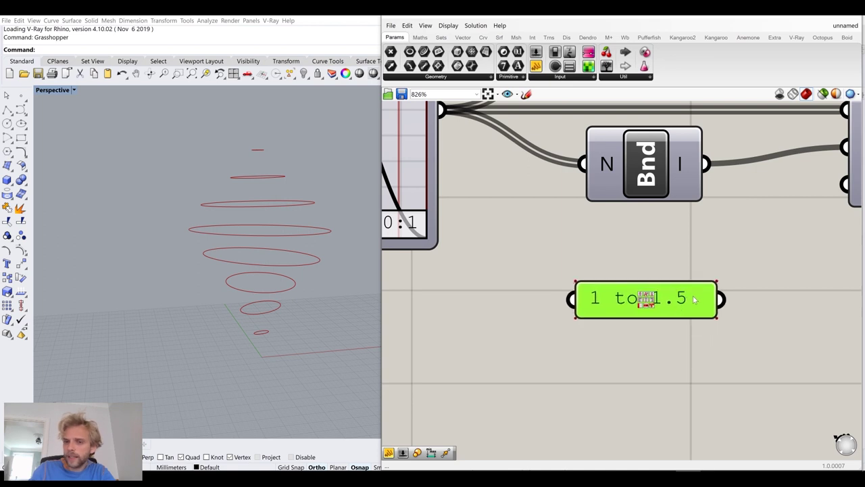
double_click(694, 300)
key(ctrl+a)
key(BackSpace)
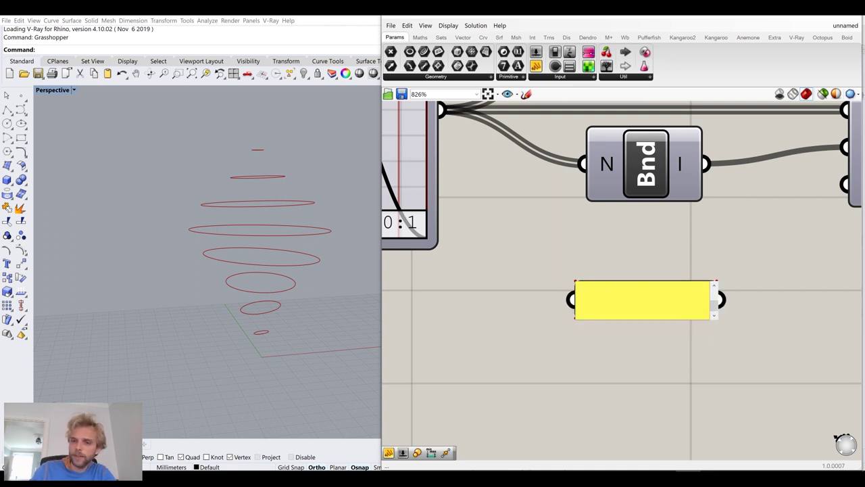
key(BackSpace)
click(789, 206)
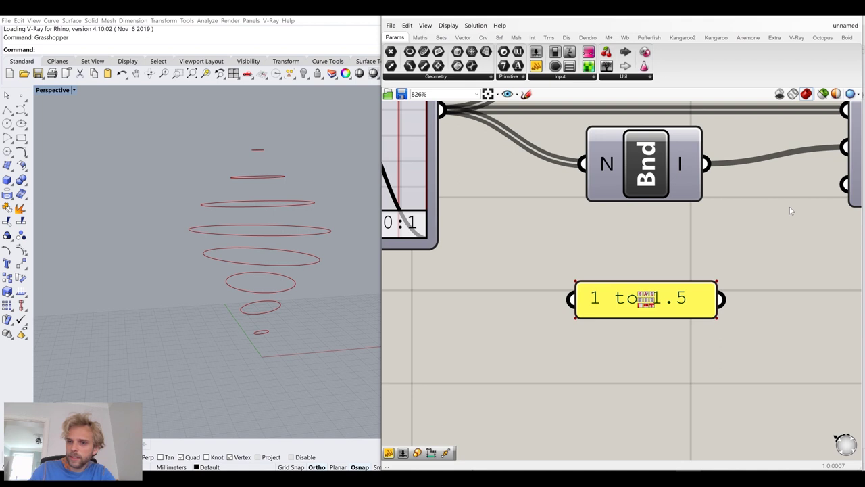
Connect the 1 to 1.5 panel to Remap's T input and place the panel closer beneath Bounds.
right_drag(763, 264, 645, 296)
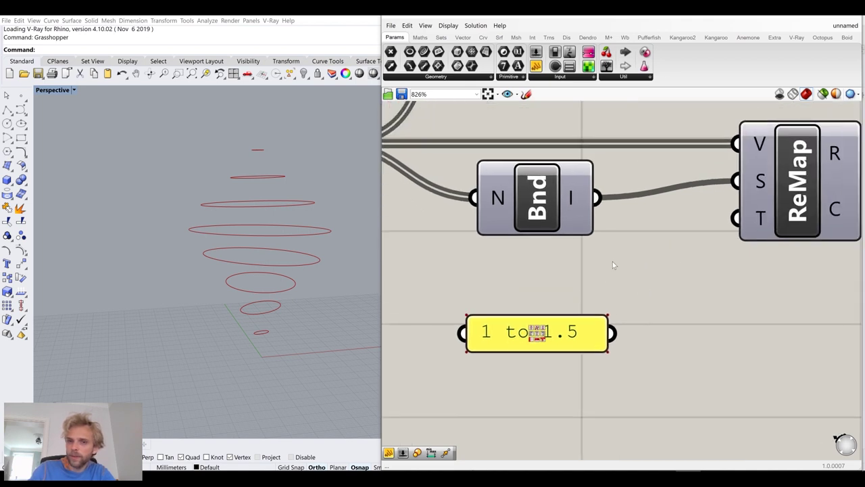
drag(611, 333, 734, 237)
scroll(727, 307, down, 3)
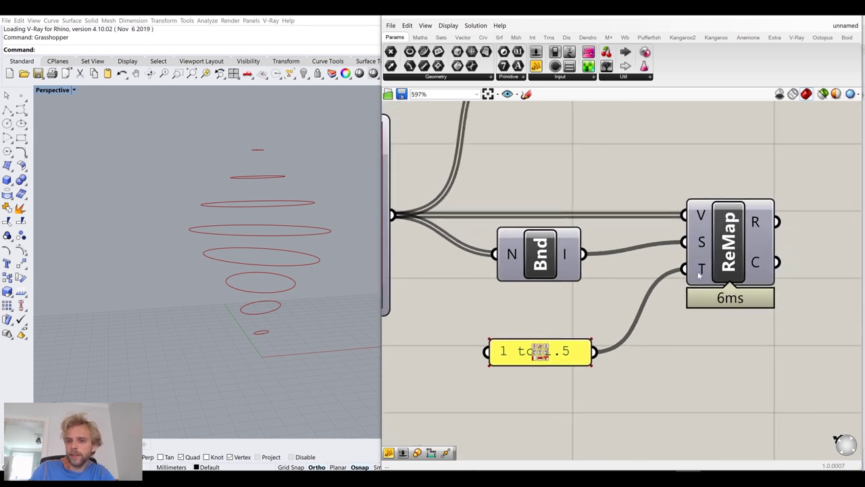
mouse_move(700, 275)
scroll(699, 275, down, 2)
drag(610, 334, 619, 316)
Attach a new panel to Remap's R output, enlarge it, and check the full list of remapped values.
right_drag(809, 305, 755, 341)
right_drag(709, 285, 625, 209)
click(537, 67)
click(715, 232)
drag(617, 195, 637, 232)
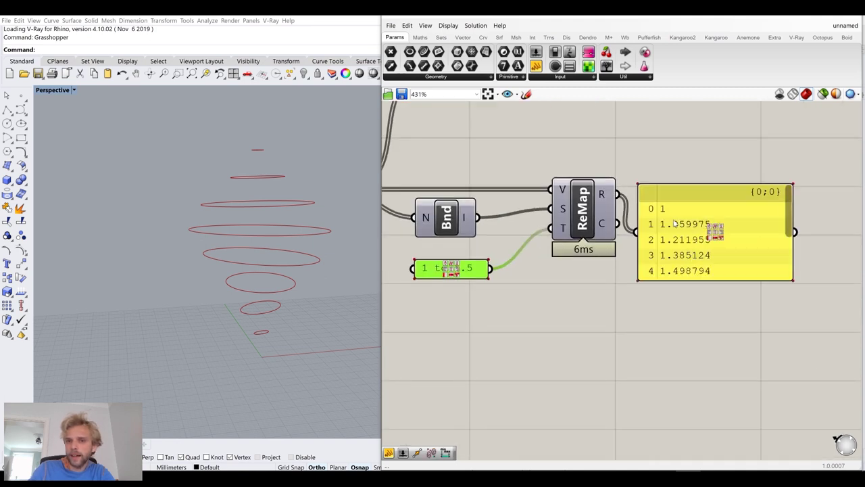
drag(679, 280, 679, 363)
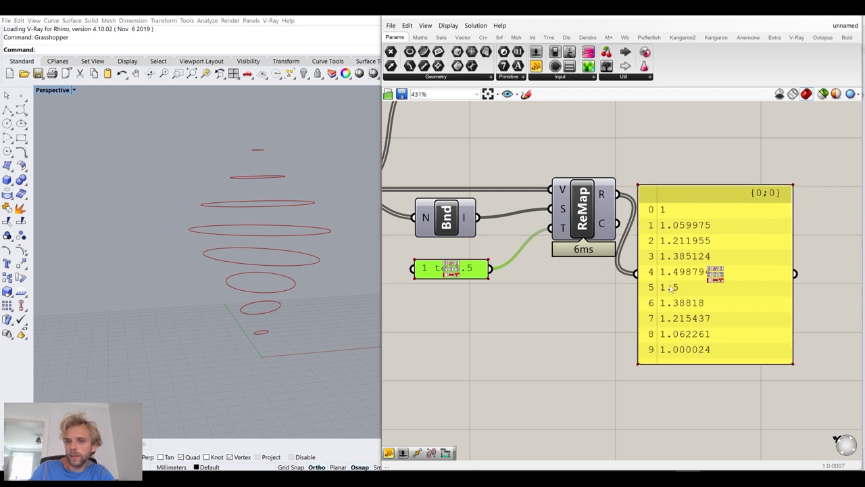
scroll(675, 289, down, 2)
drag(675, 289, 707, 274)
Move Scale farther along the canvas, connect Remap's R output to its F input, and delete the values panel.
right_drag(628, 193, 640, 235)
drag(580, 210, 716, 209)
click(683, 244)
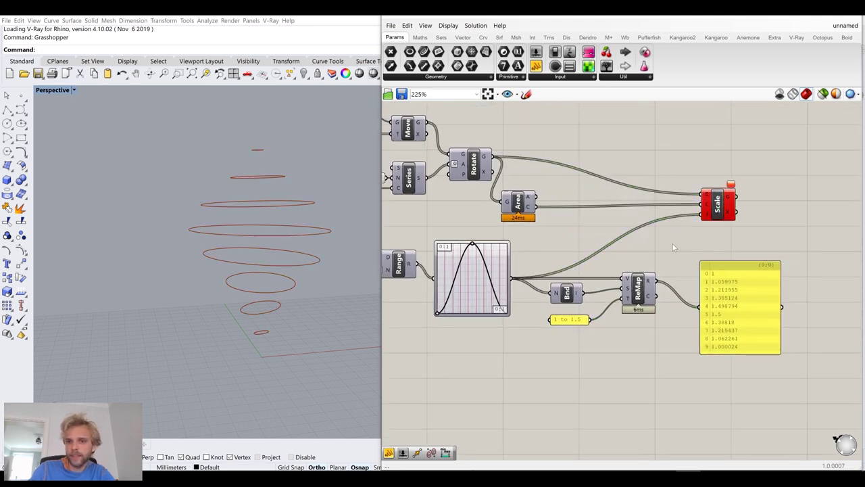
scroll(668, 272, up, 1)
drag(653, 285, 710, 194)
mouse_move(346, 254)
right_down()
mouse_move(323, 237)
mouse_move(307, 253)
mouse_move(338, 250)
right_up()
click(746, 299)
key(Delete)
Add a Loft component, connect Scale's G output to its C input, and line it up beside Scale.
right_drag(732, 262, 613, 305)
double_click(695, 274)
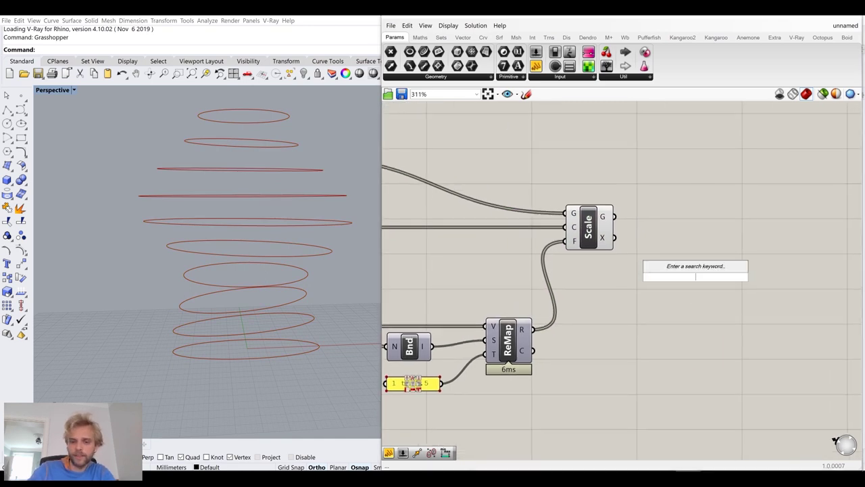
text(los)
key(BackSpace)
text(ft)
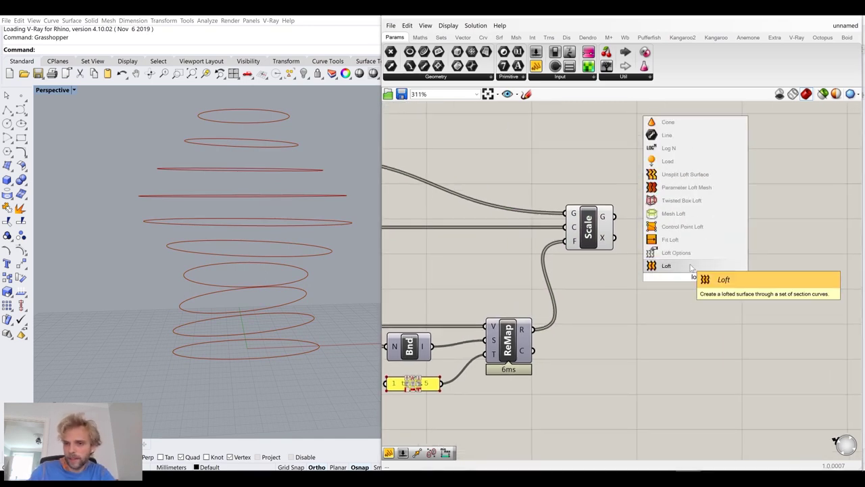
key(Return)
drag(614, 216, 663, 267)
drag(699, 279, 676, 225)
Disable the preview of the Scale component.
click(588, 227)
middle_click(586, 230)
click(616, 197)
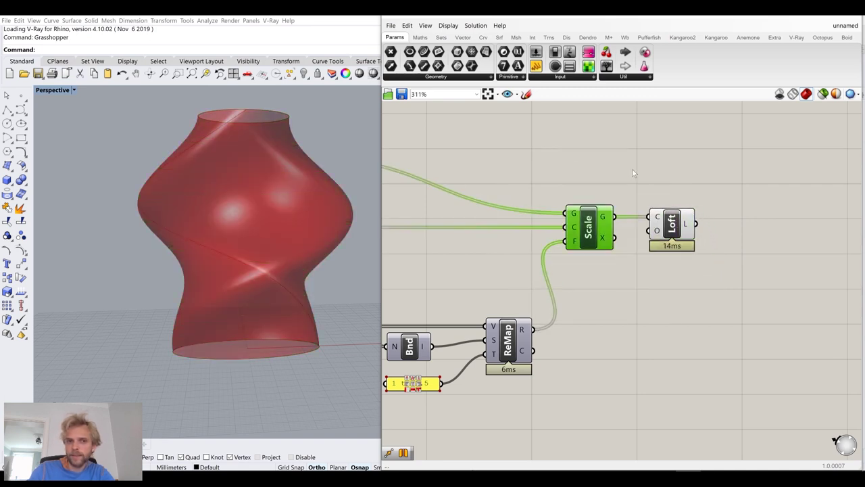
click(633, 168)
Examine the lofted form from several angles along with the Step sliders and sine graph that drive it.
mouse_move(245, 280)
right_down()
mouse_move(234, 310)
mouse_move(241, 284)
mouse_move(197, 308)
mouse_move(249, 280)
right_up()
scroll(572, 312, down, 4)
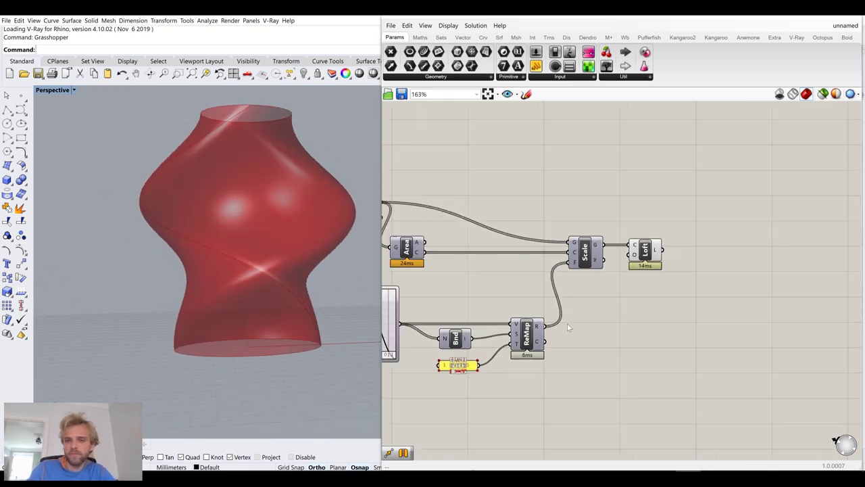
scroll(514, 265, up, 4)
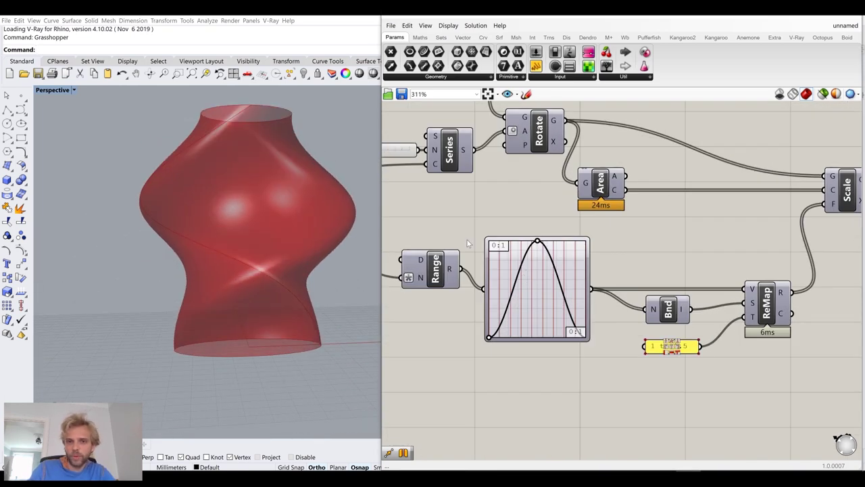
right_drag(467, 242, 636, 282)
right_drag(530, 199, 544, 233)
scroll(545, 233, up, 1)
mouse_move(547, 228)
mouse_down()
mouse_move(589, 230)
mouse_move(534, 230)
mouse_move(545, 231)
mouse_up()
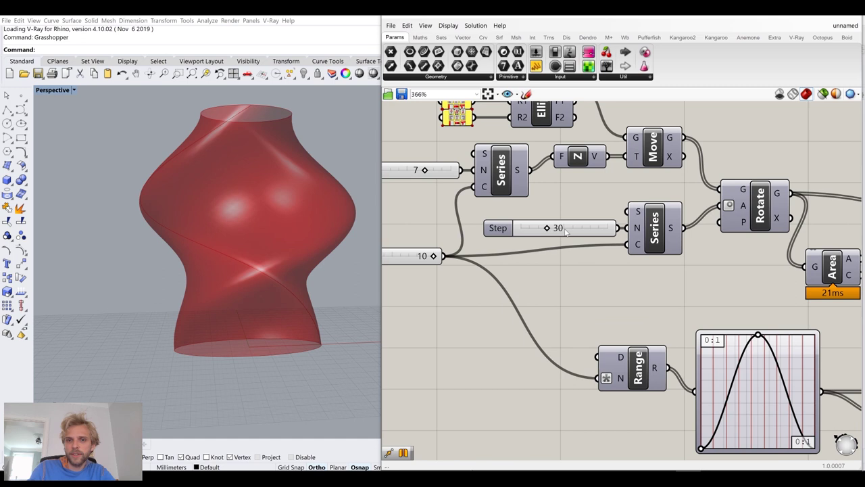
right_drag(447, 186, 551, 229)
mouse_move(523, 215)
mouse_down()
mouse_move(482, 214)
mouse_move(540, 220)
mouse_move(527, 220)
mouse_up()
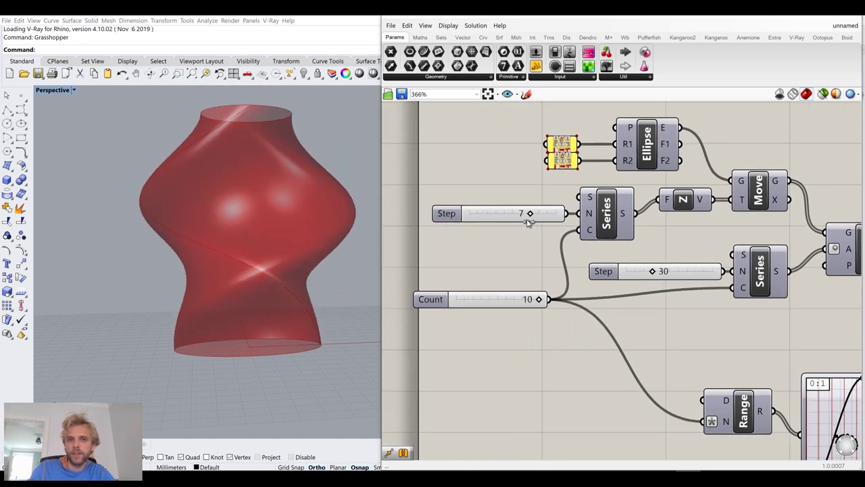
right_drag(663, 299, 464, 131)
mouse_move(665, 212)
mouse_down()
mouse_move(618, 213)
mouse_move(667, 213)
mouse_up()
scroll(662, 191, down, 5)
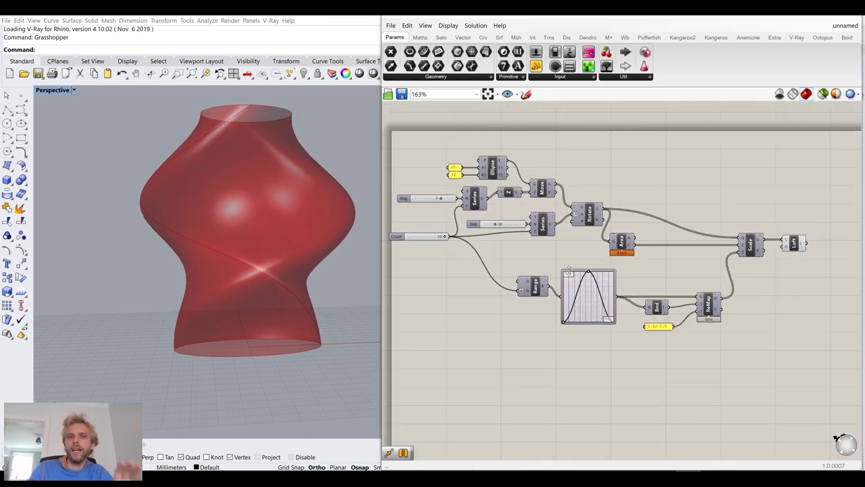
right_drag(207, 217, 267, 276)
right_drag(656, 298, 580, 294)
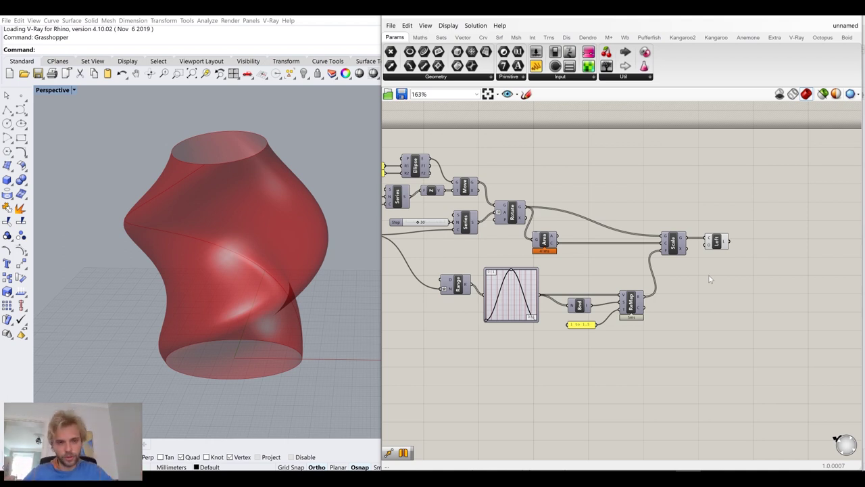
right_drag(326, 199, 263, 154)
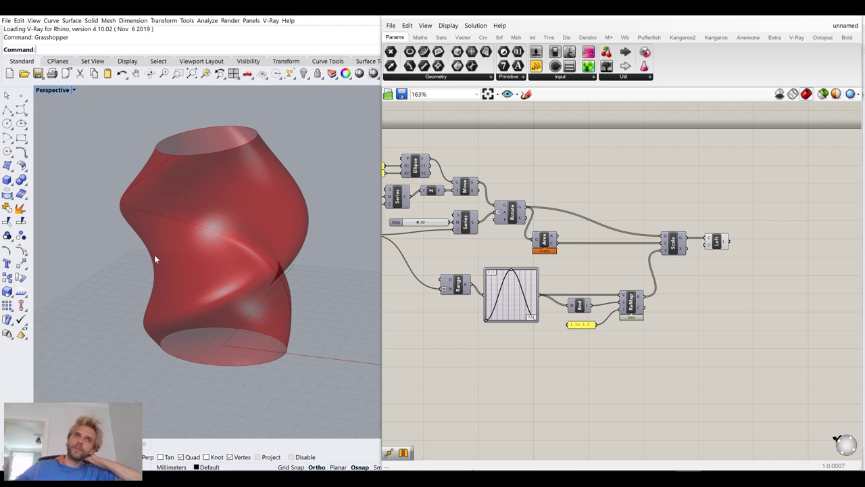
Add a Populate Geometry component after Loft and connect the Loft output to its G input.
right_drag(737, 251, 563, 230)
scroll(562, 230, up, 1)
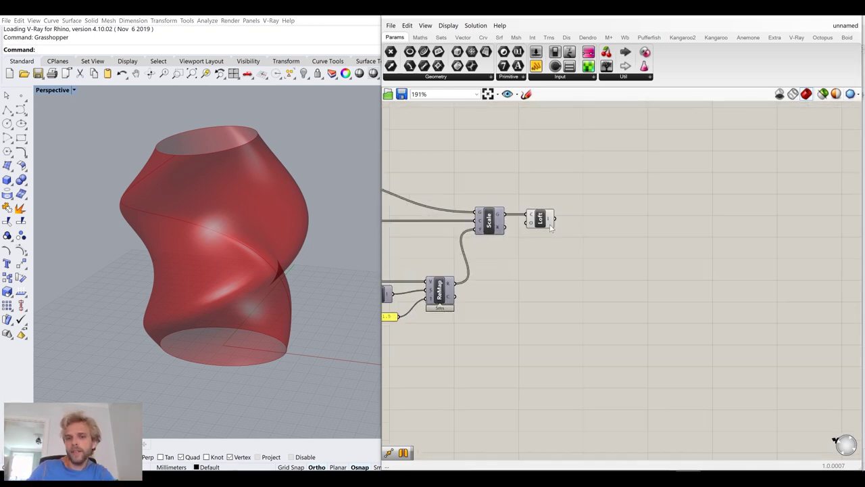
right_drag(610, 262, 557, 233)
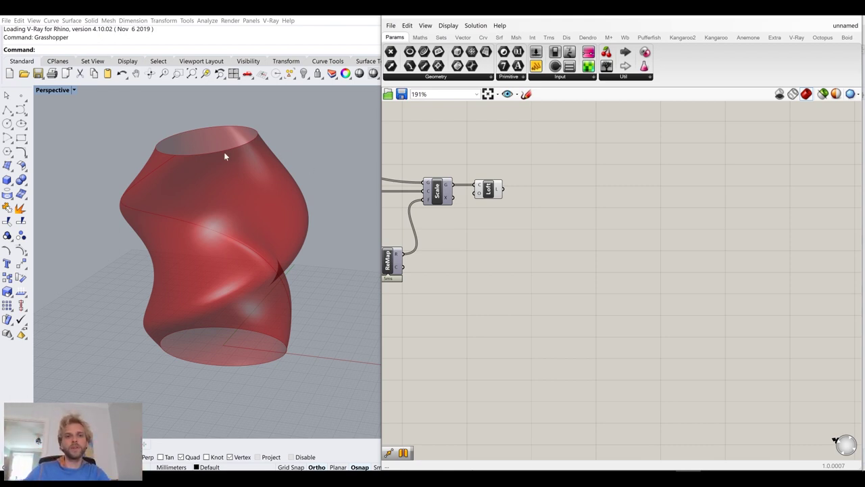
double_click(578, 255)
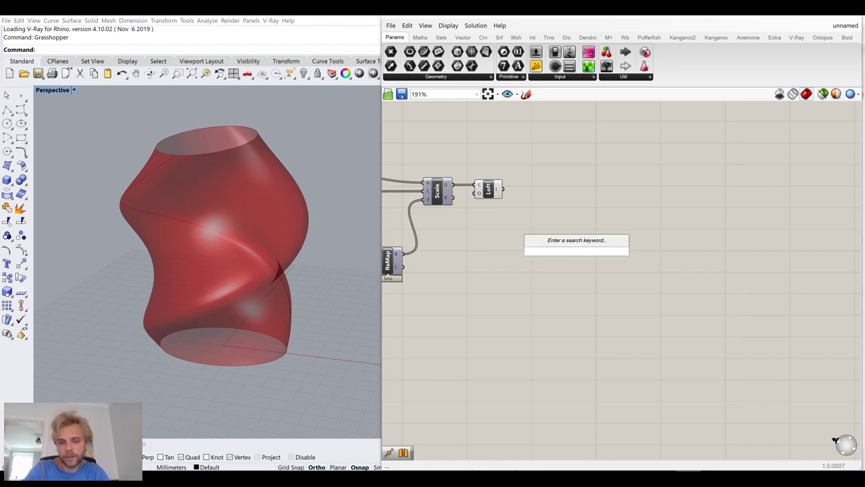
text(p)
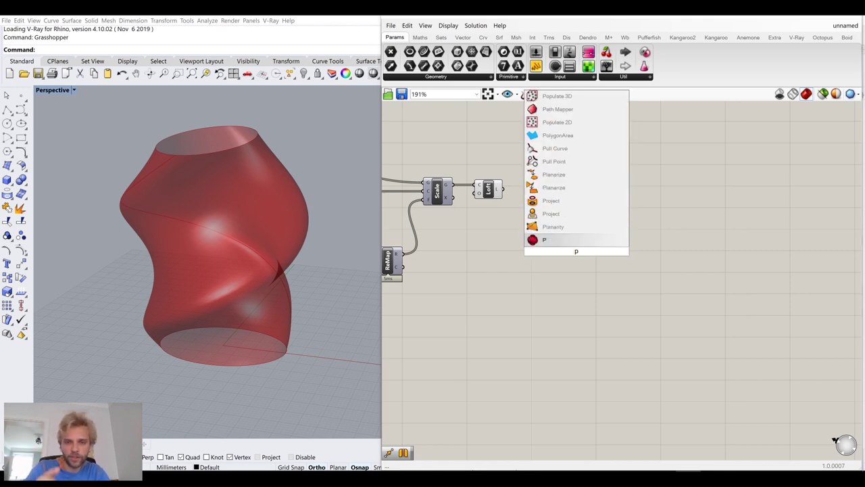
text(opu)
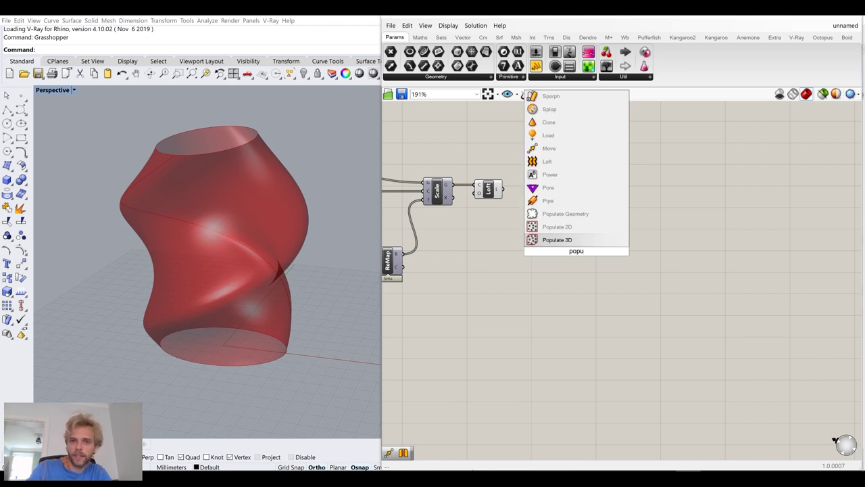
click(565, 214)
scroll(510, 200, up, 3)
drag(497, 186, 593, 248)
click(469, 330)
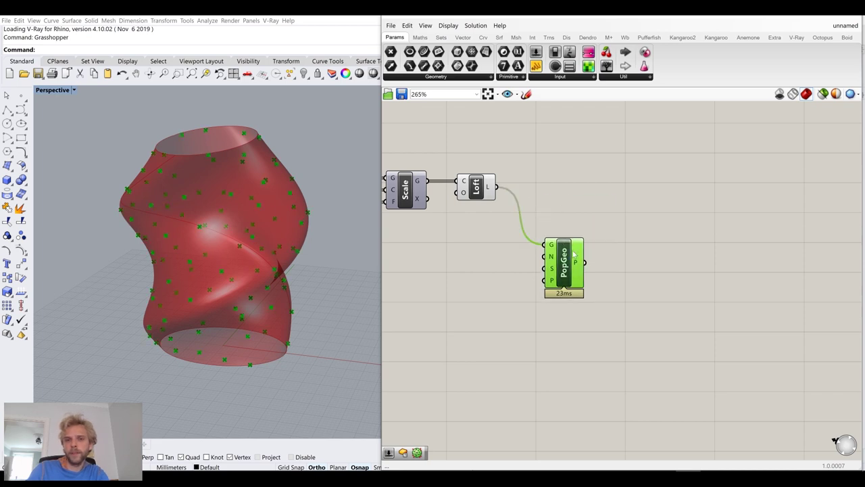
Turn off the Loft preview to view the populated points alone, and turn the preview back on.
click(476, 187)
middle_click(471, 187)
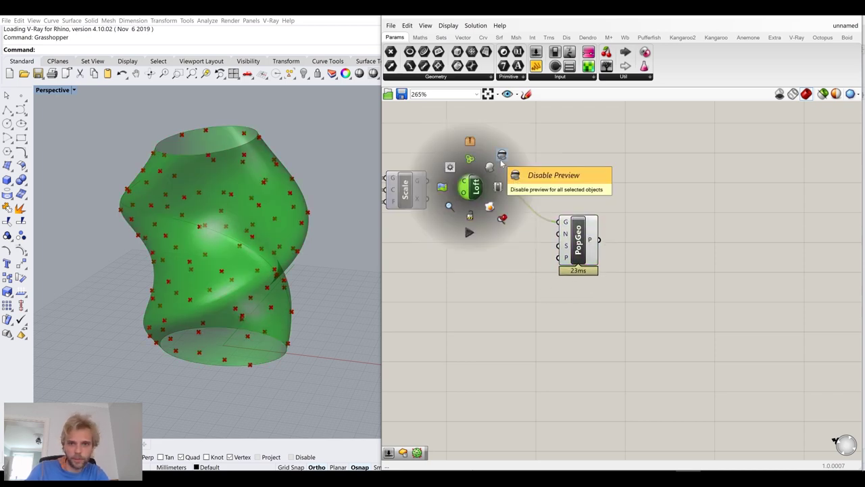
click(490, 166)
click(470, 252)
click(475, 187)
middle_click(477, 187)
click(498, 166)
click(615, 202)
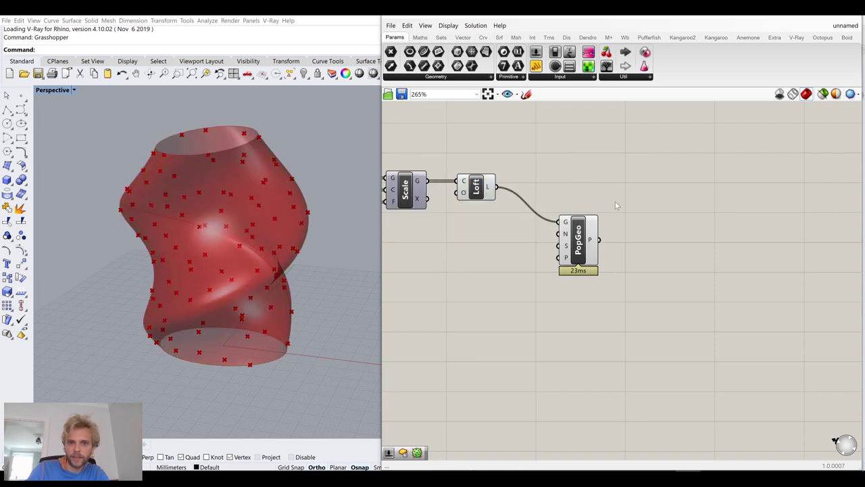
Move Populate Geometry slightly farther from Loft and check its Seed and Count inputs.
click(581, 237)
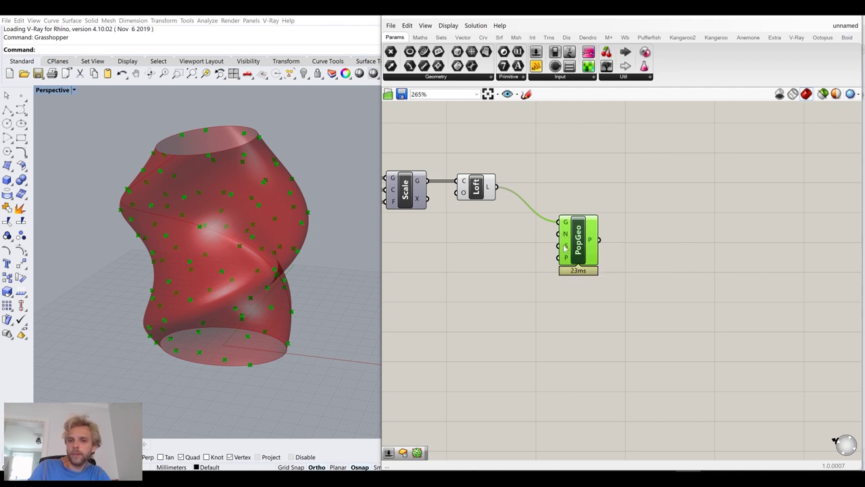
scroll(565, 248, up, 1)
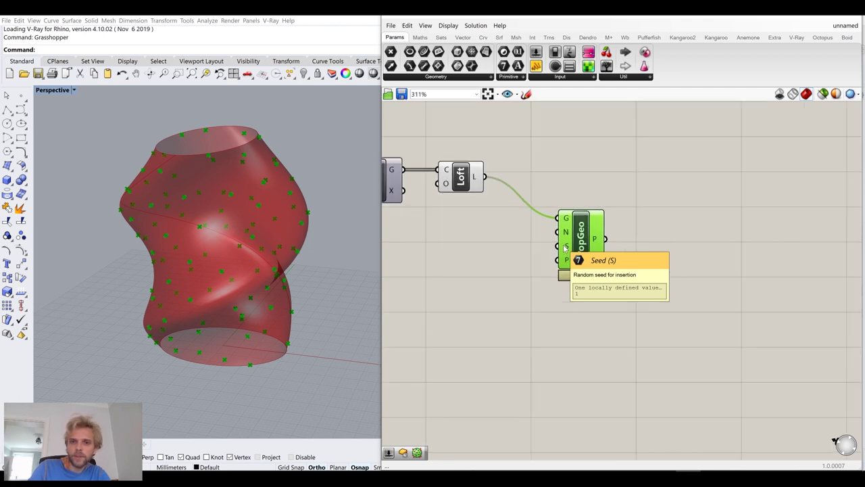
drag(581, 248, 605, 240)
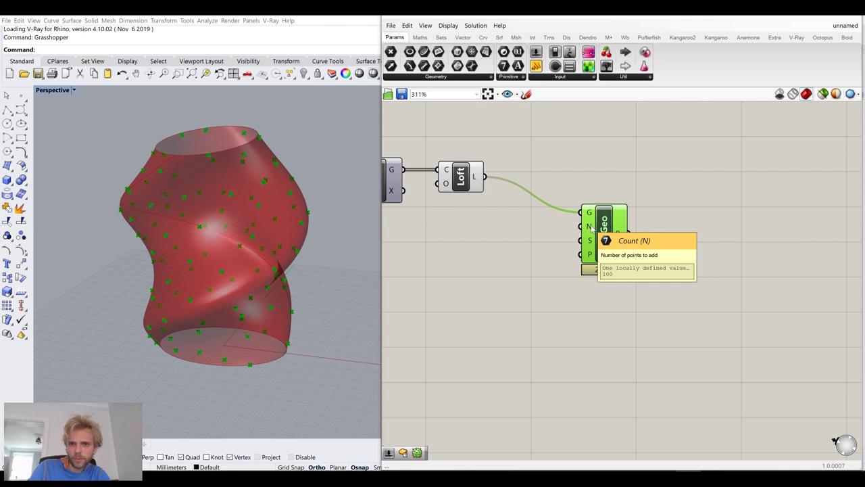
Add a number slider set to 5000, connect it to Populate Geometry's Count (N) input, and place it beside the component.
double_click(473, 278)
text(5000)
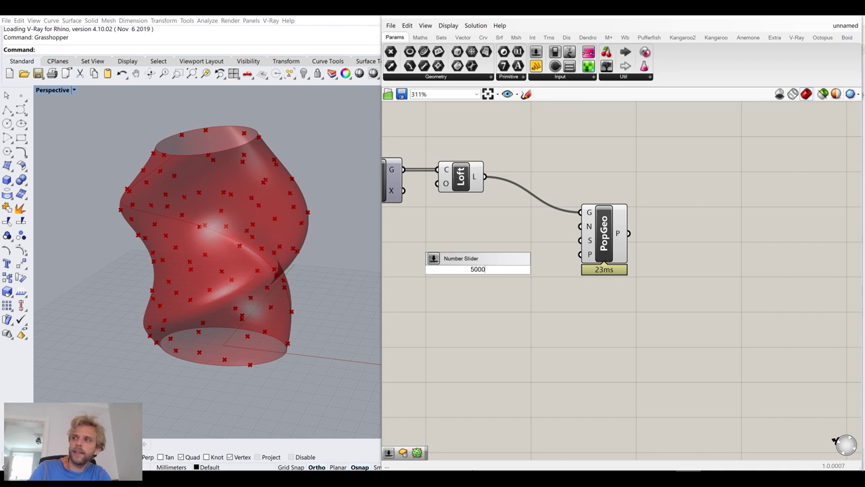
key(Return)
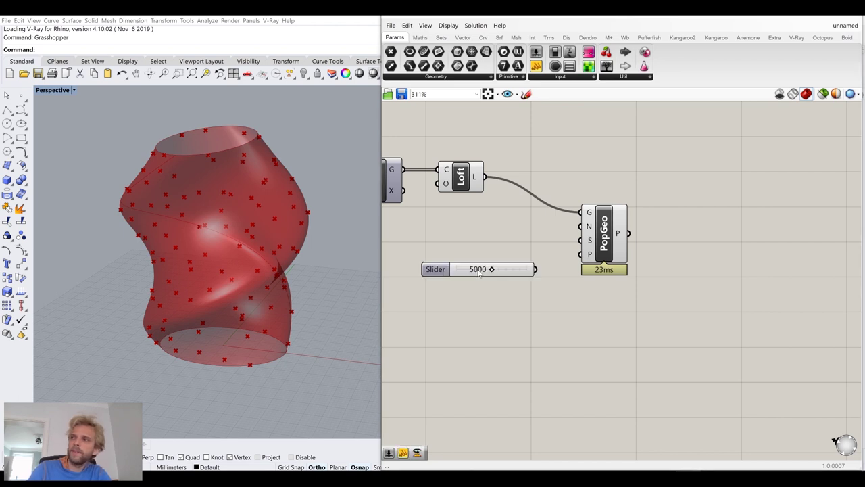
drag(541, 269, 581, 226)
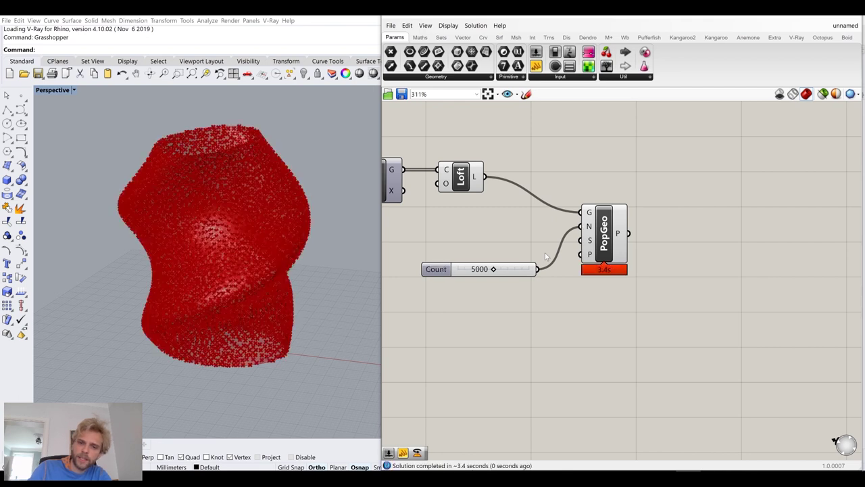
drag(520, 271, 541, 227)
Turn off the preview of the Populate Geometry component.
click(604, 245)
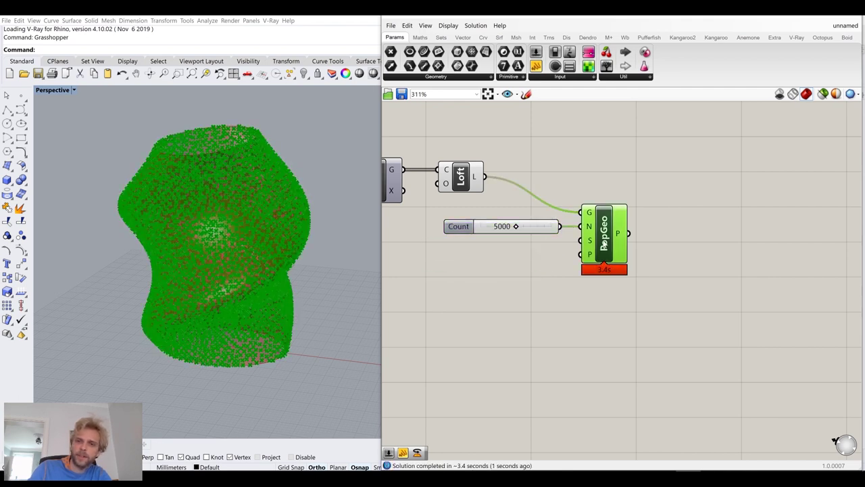
scroll(603, 245, up, 1)
middle_click(605, 246)
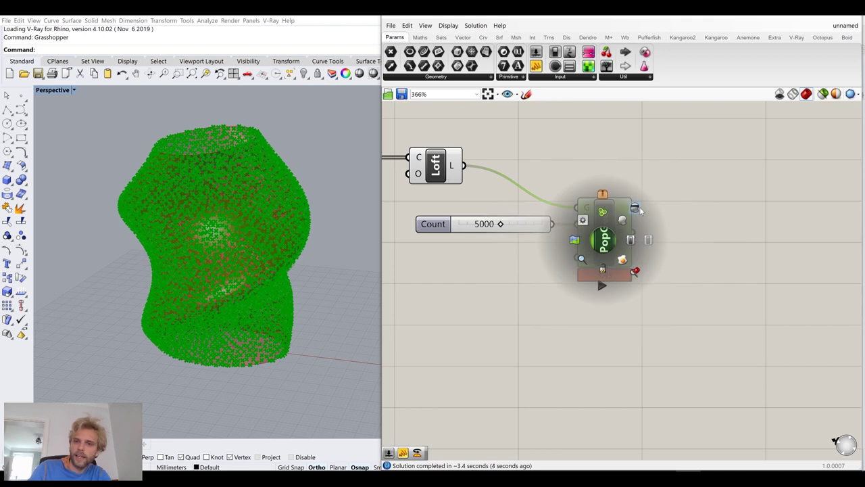
click(628, 221)
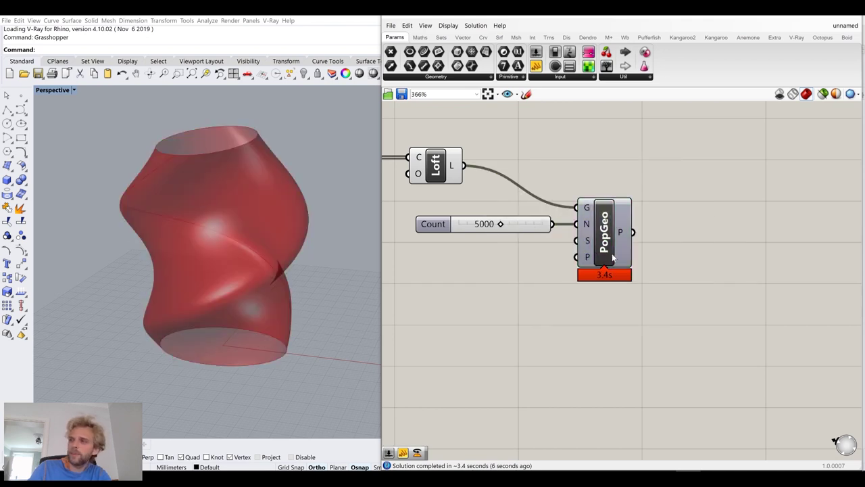
right_drag(521, 290, 565, 271)
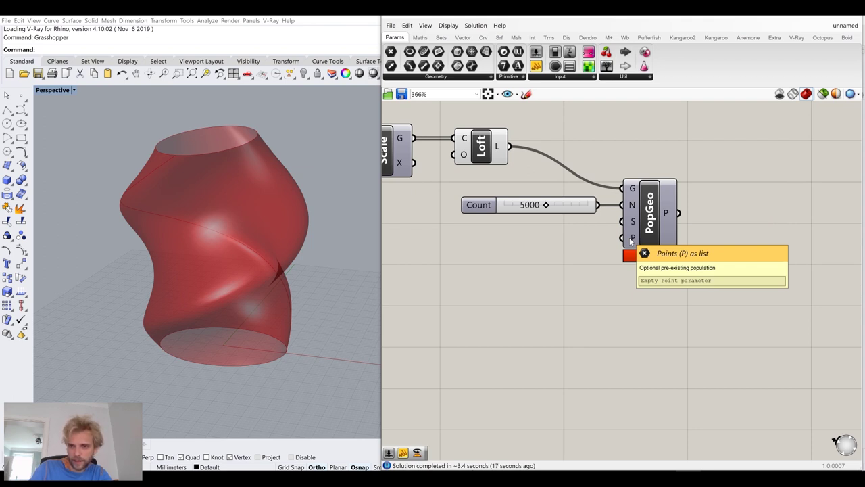
scroll(632, 240, up, 4)
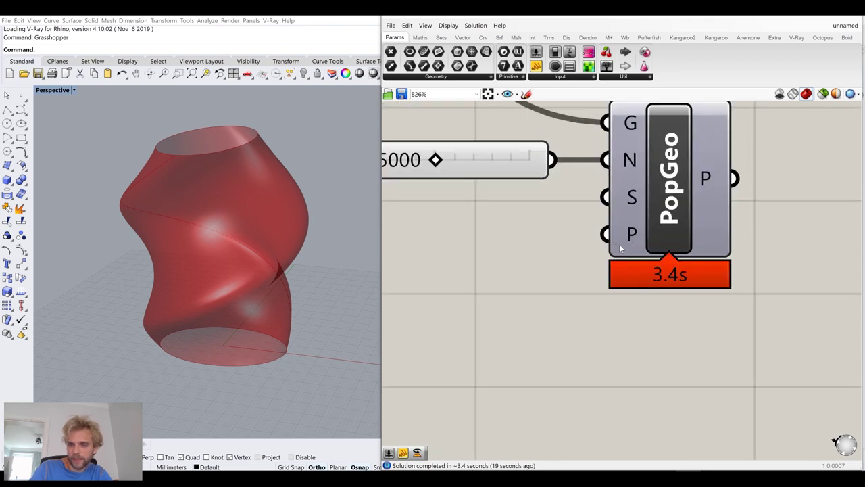
scroll(631, 241, down, 2)
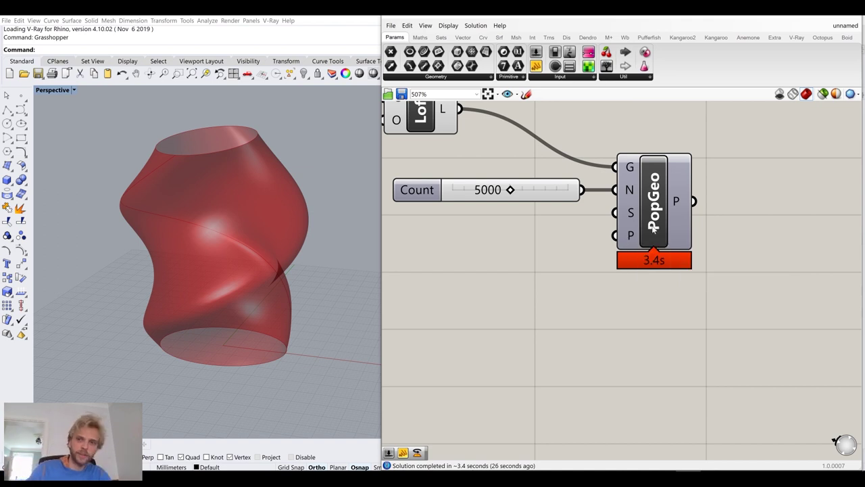
scroll(655, 229, down, 2)
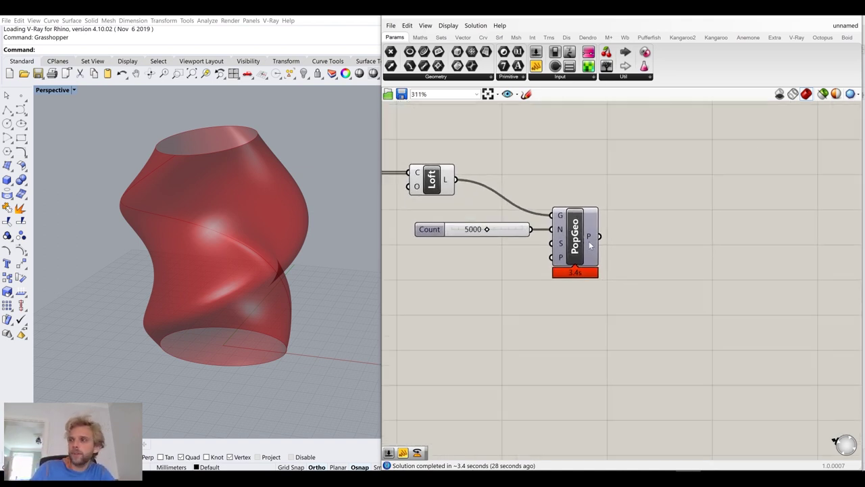
right_drag(671, 283, 649, 265)
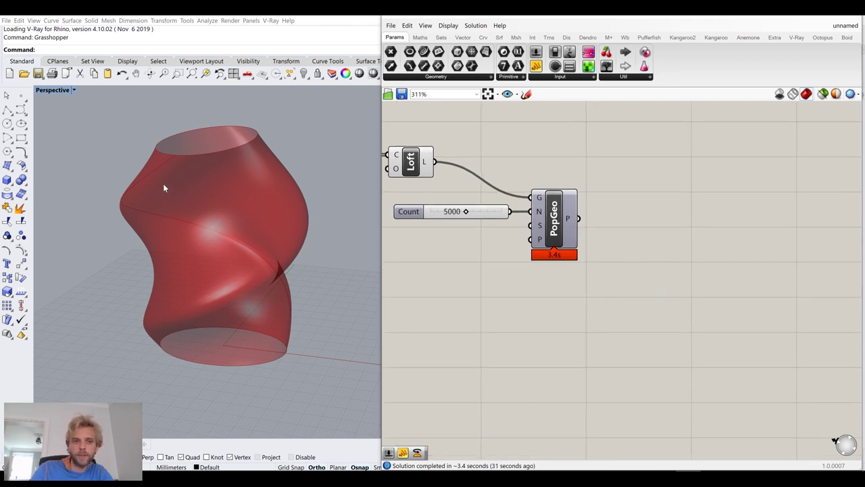
Add a Proximity 3D component after Populate Geometry and connect the populated points to its P input.
right_drag(682, 252, 654, 228)
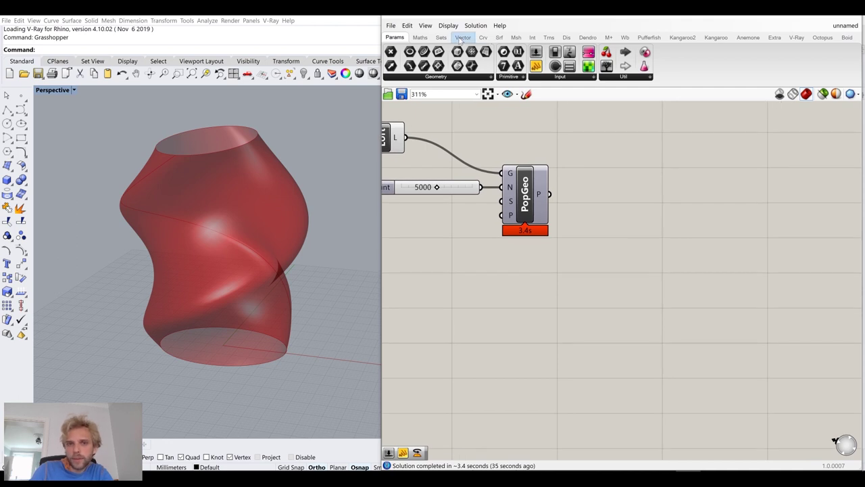
click(483, 37)
click(499, 38)
click(516, 37)
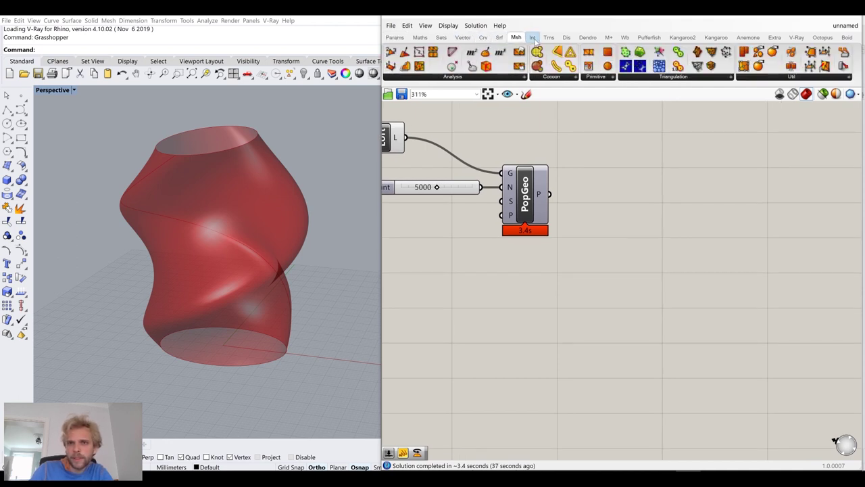
click(653, 78)
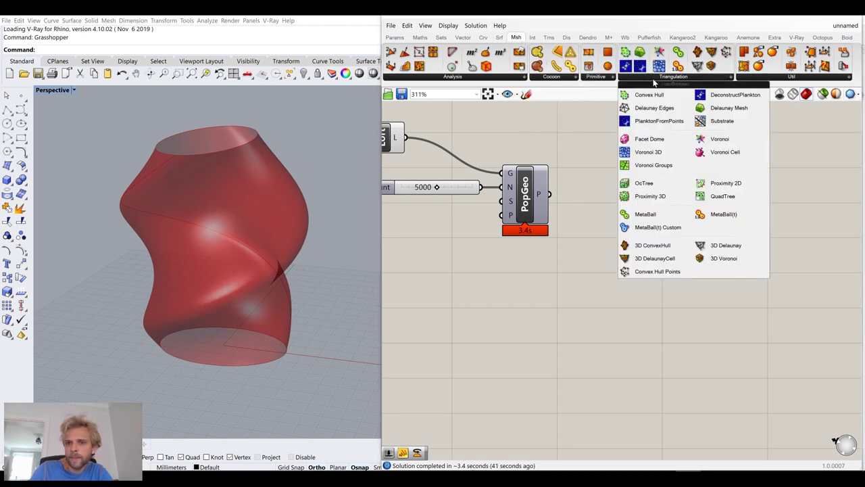
click(650, 196)
click(635, 229)
drag(549, 195, 659, 215)
scroll(159, 207, up, 2)
scroll(187, 212, up, 6)
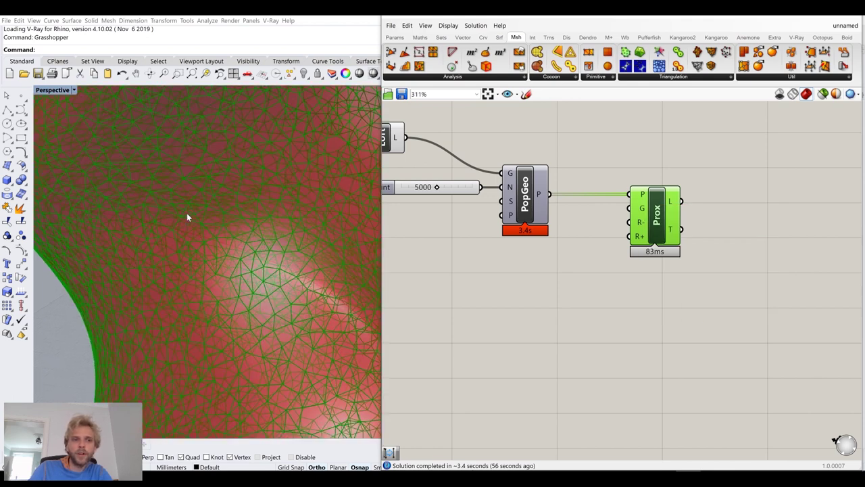
scroll(187, 216, down, 3)
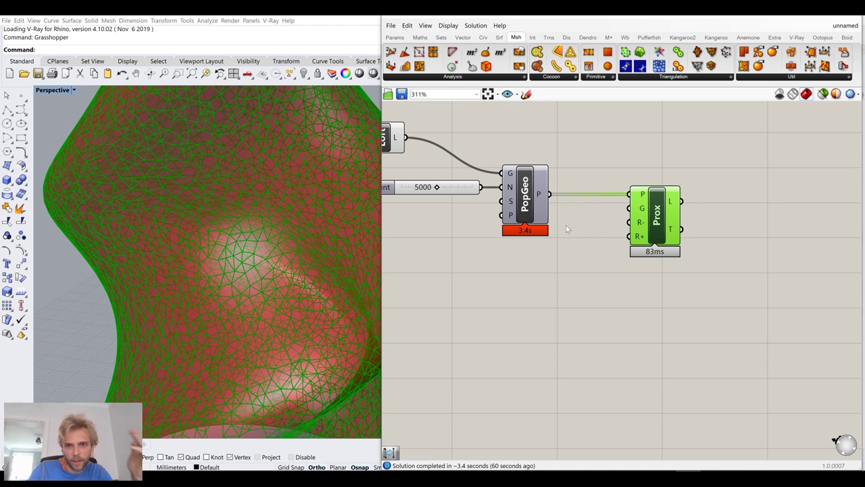
mouse_move(640, 210)
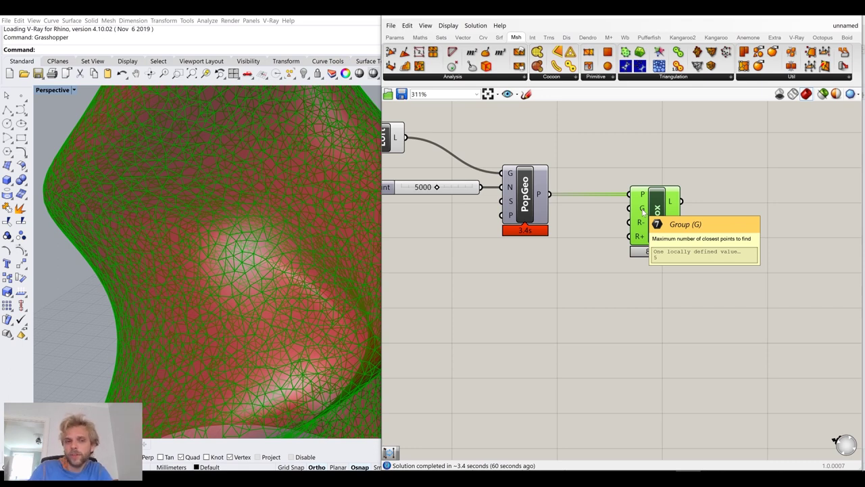
double_click(584, 273)
text(//)
key(Return)
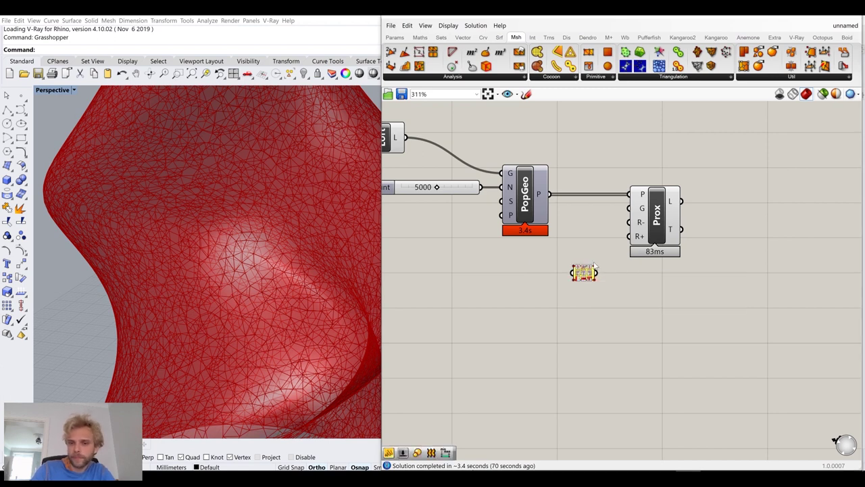
scroll(595, 270, up, 2)
drag(598, 277, 645, 206)
drag(623, 330, 543, 267)
scroll(574, 270, up, 5)
scroll(574, 271, up, 1)
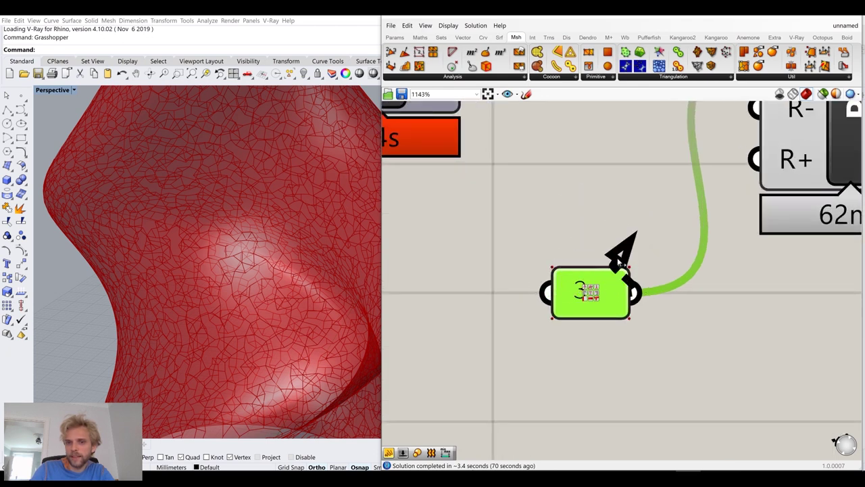
scroll(615, 266, down, 5)
key(Delete)
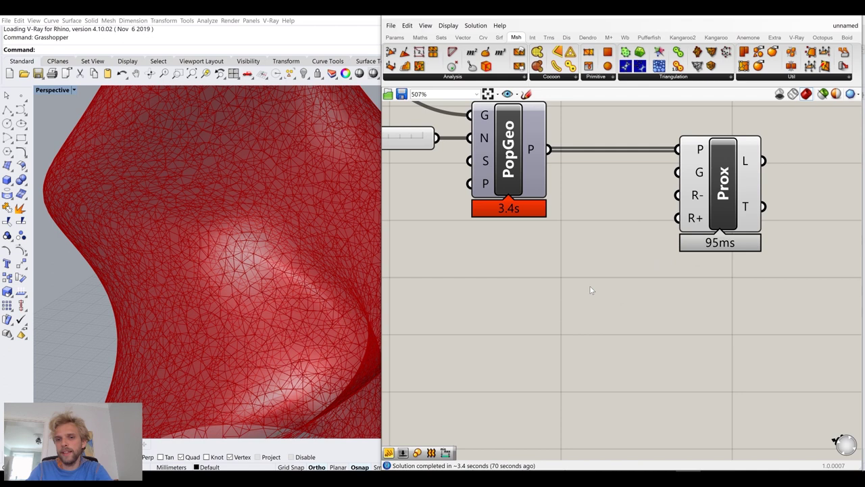
Add a number slider set to 3, connect it to Proximity 3D's Group (G) input, and space the two components out.
double_click(589, 285)
text(//)
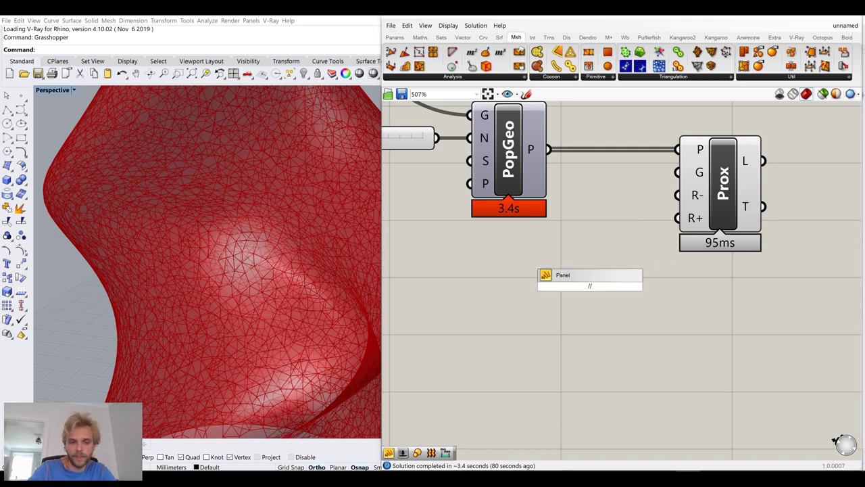
key(BackSpace)
key(BackSpace)
text(3)
key(Return)
drag(687, 286, 679, 172)
drag(737, 189, 841, 189)
drag(644, 286, 707, 173)
right_drag(710, 200, 610, 227)
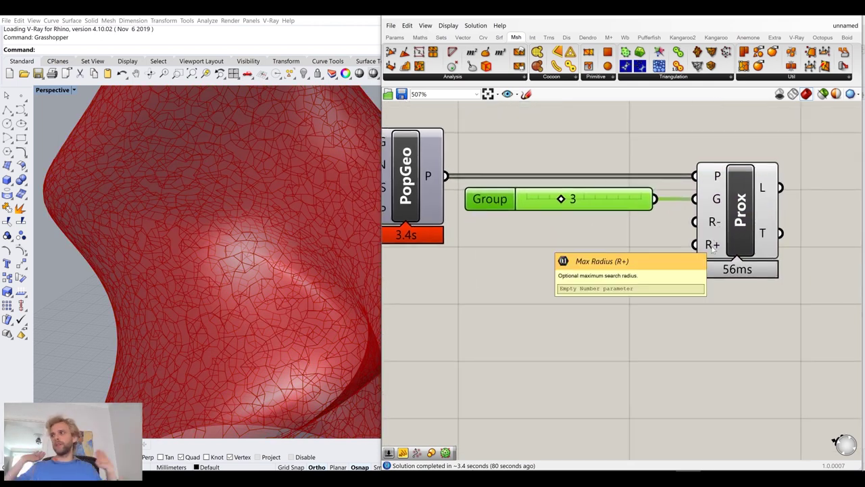
right_drag(653, 294, 628, 301)
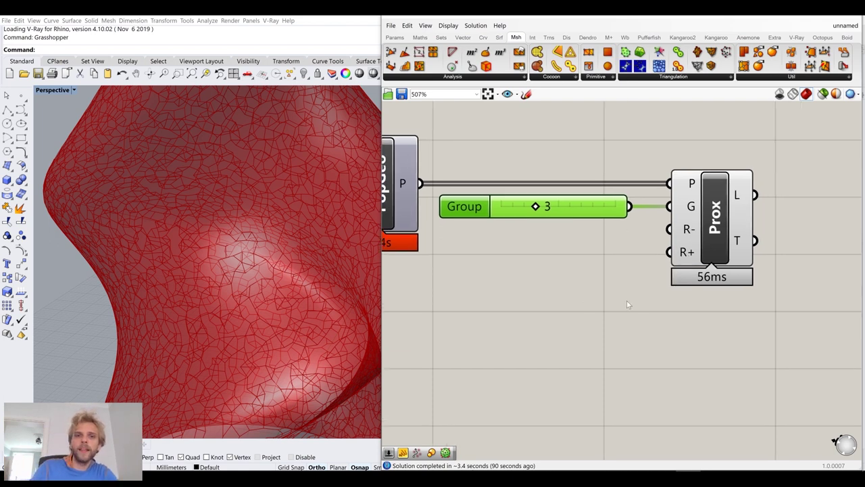
Flatten the Links (L) output of the Proximity 3D component.
scroll(221, 205, down, 12)
right_drag(221, 205, 238, 234)
scroll(242, 249, up, 5)
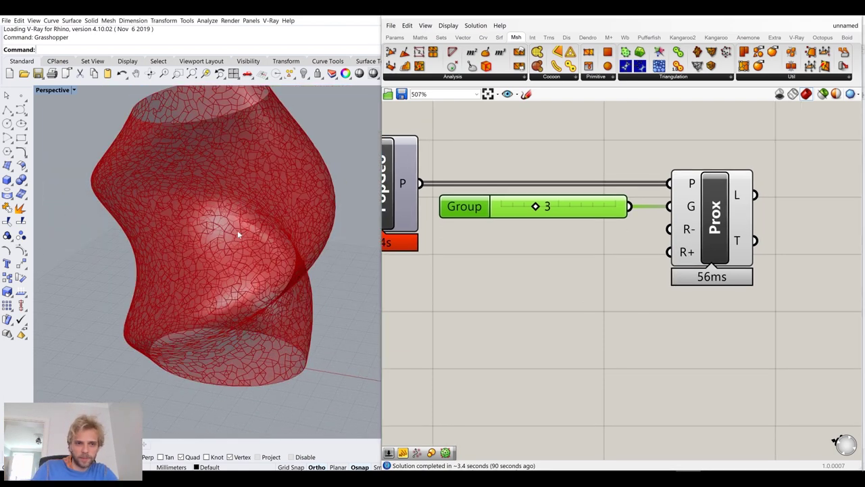
right_drag(648, 235, 545, 252)
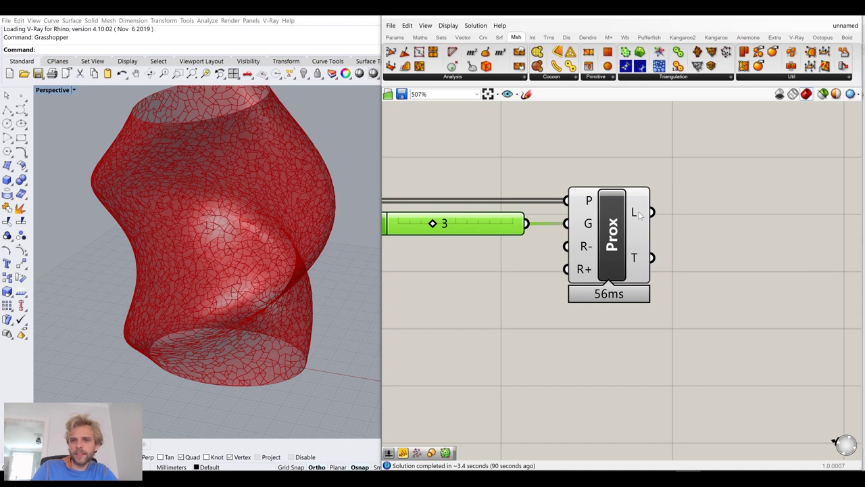
right_click(639, 214)
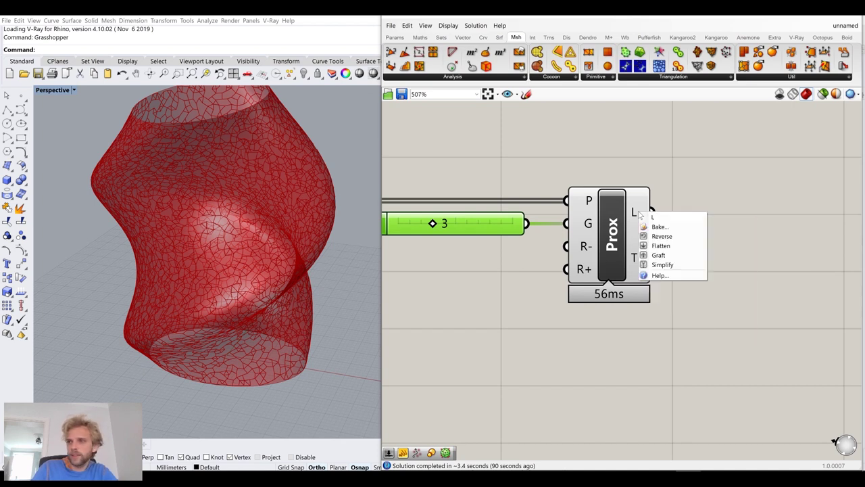
click(665, 249)
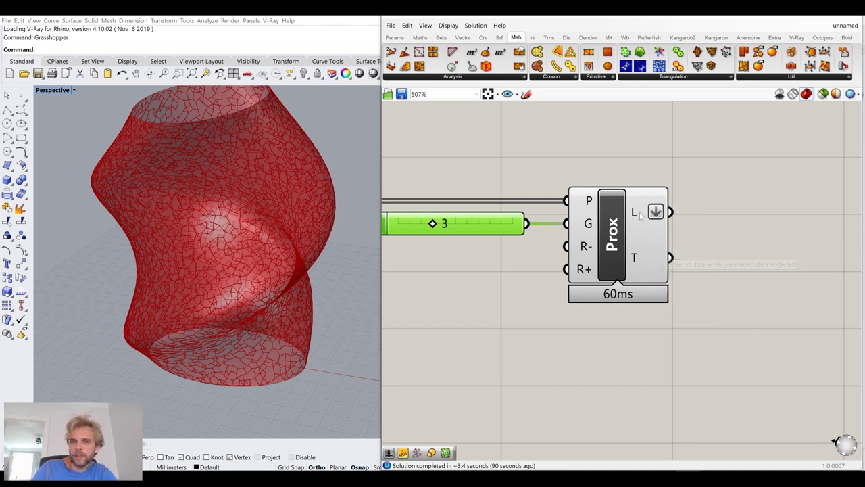
mouse_move(641, 215)
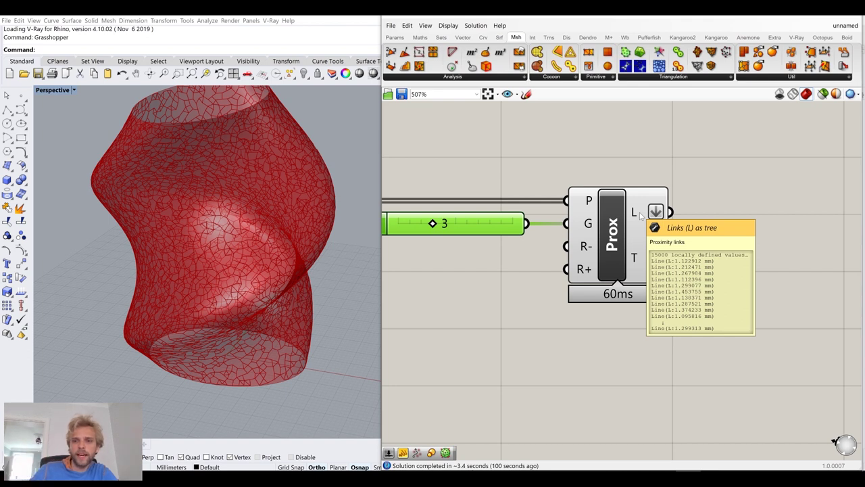
Turn off the Loft component's preview so only the proximity links are displayed.
right_drag(653, 344, 744, 311)
scroll(592, 267, down, 3)
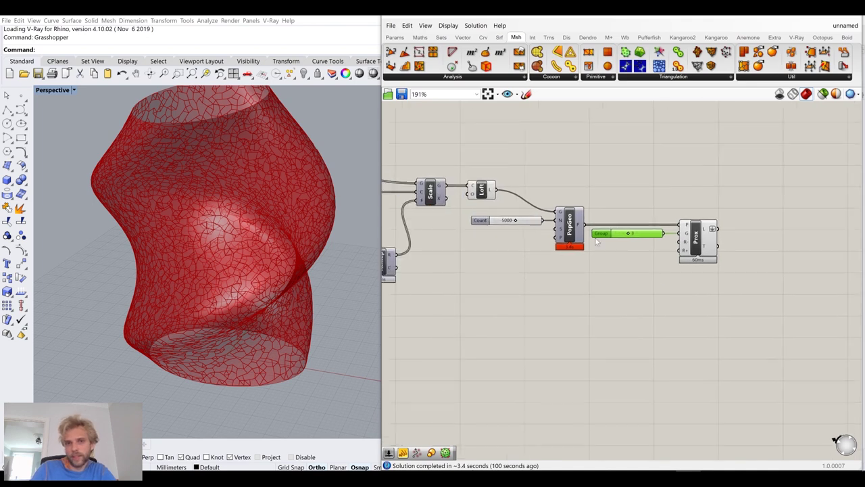
scroll(450, 216, up, 3)
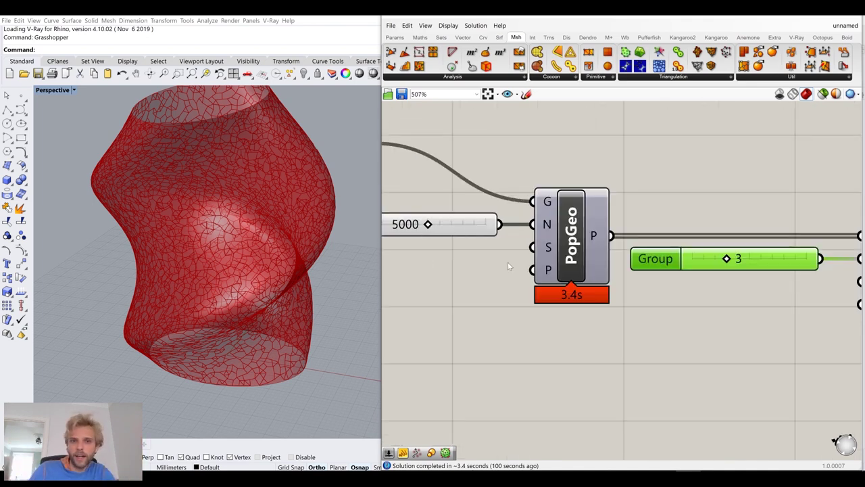
scroll(507, 266, down, 3)
right_drag(419, 193, 604, 196)
click(597, 191)
middle_click(605, 194)
click(635, 158)
click(636, 158)
Examine the network of proximity lines in the viewport and the data in Proximity 3D's Links output.
right_drag(233, 283, 229, 242)
scroll(220, 210, up, 3)
scroll(228, 243, down, 2)
scroll(674, 300, down, 3)
right_drag(782, 316, 620, 273)
scroll(745, 230, up, 1)
scroll(744, 230, up, 1)
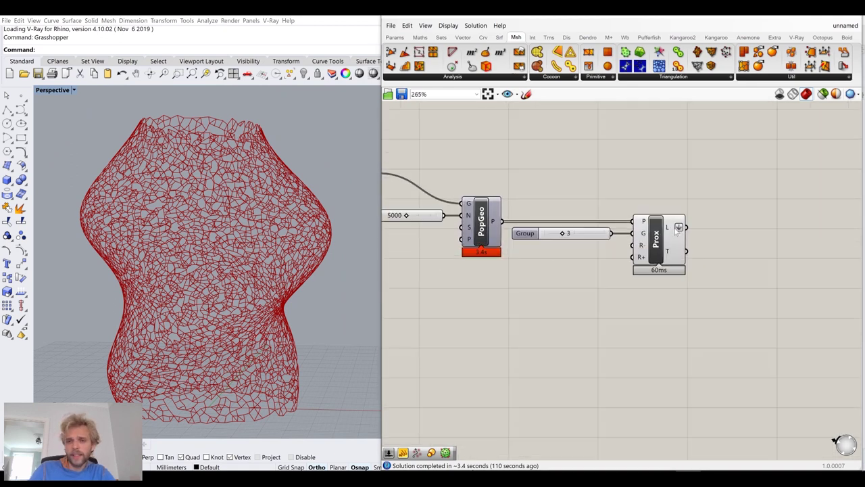
mouse_move(667, 233)
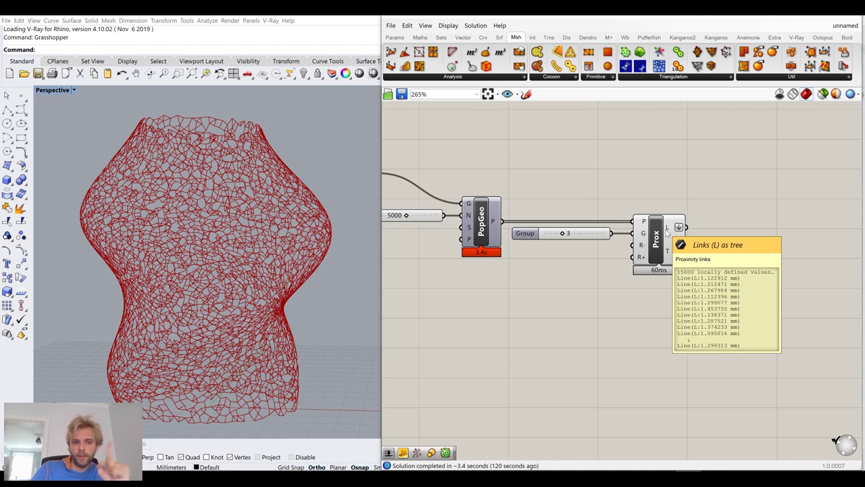
right_drag(659, 330, 620, 252)
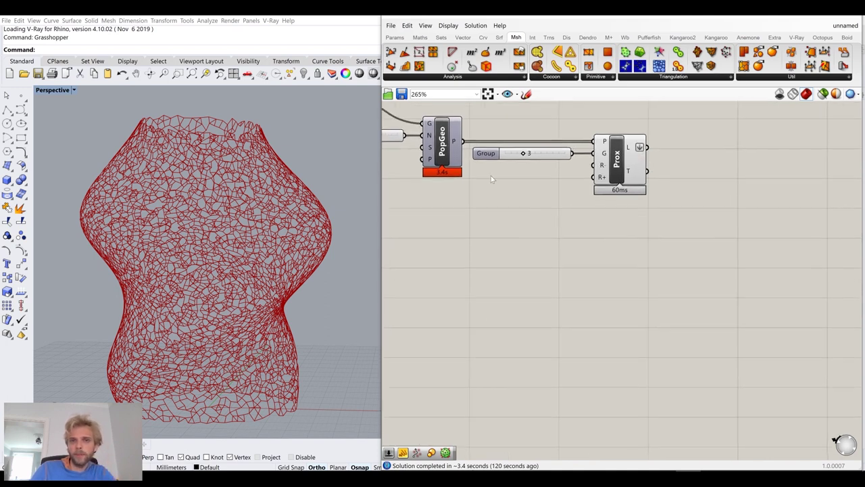
Sketch three points in a triangle on the canvas below Proximity 3D and label them 1, 2 and 3.
click(526, 94)
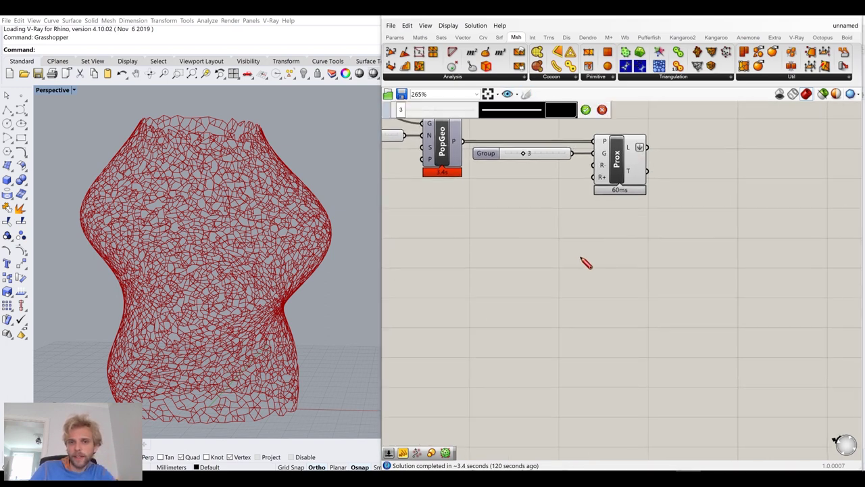
drag(576, 251, 579, 254)
drag(517, 305, 525, 313)
drag(612, 325, 612, 328)
drag(579, 248, 587, 247)
drag(621, 332, 633, 344)
mouse_move(514, 326)
mouse_down()
mouse_move(525, 338)
mouse_move(519, 346)
mouse_up()
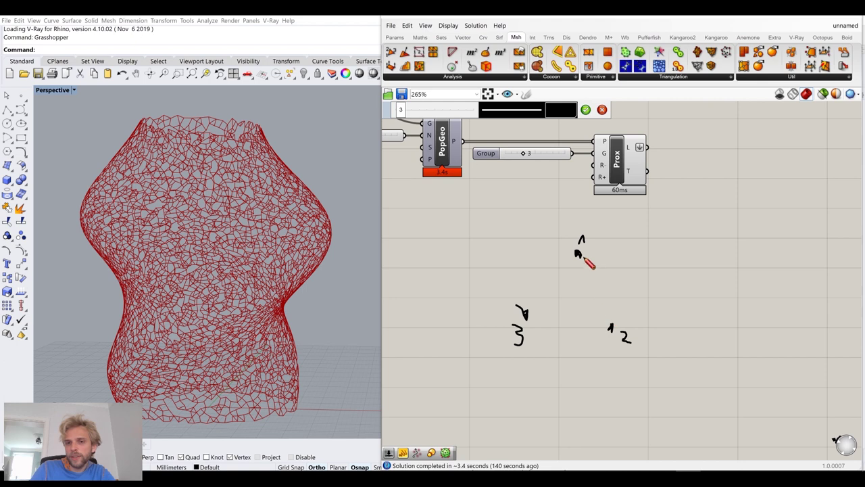
Sketch two dashed lines between points 1 and 2, mark each with an arrow, and discard the whole sketch.
drag(583, 261, 611, 326)
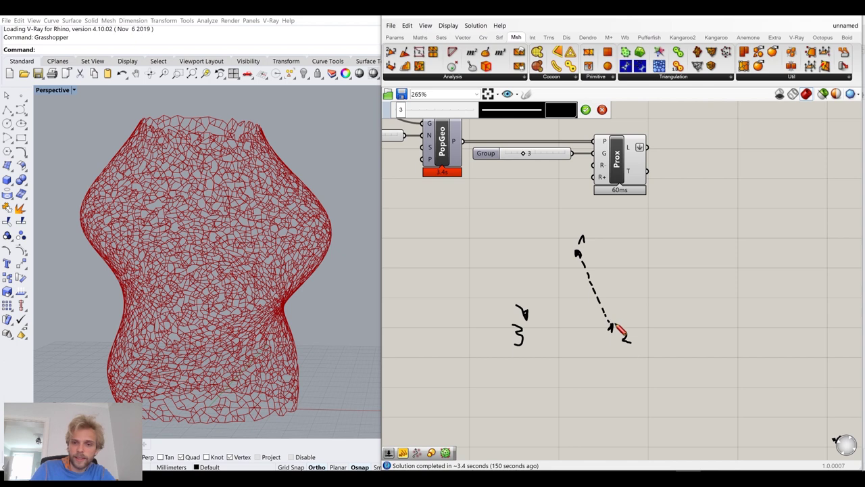
mouse_move(614, 324)
mouse_down()
mouse_move(599, 281)
mouse_move(580, 261)
mouse_move(608, 283)
mouse_move(580, 302)
mouse_move(592, 291)
mouse_up()
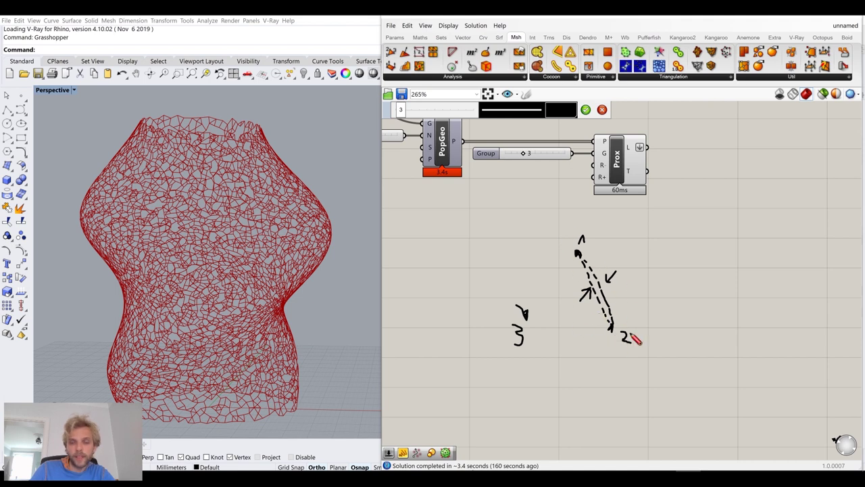
click(601, 113)
right_drag(696, 256, 650, 321)
click(572, 226)
click(691, 230)
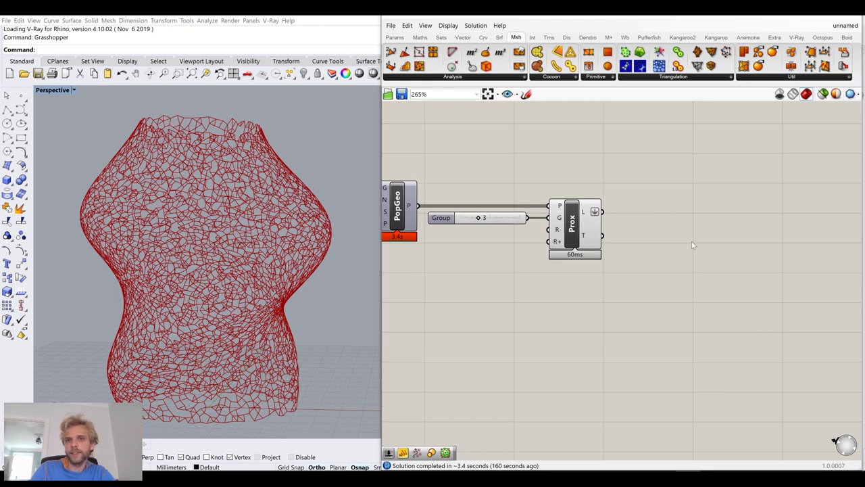
Add a removeDuplicateLines component to the canvas beside Proximity 3D.
right_drag(692, 242, 667, 238)
double_click(662, 236)
text(c)
key(BackSpace)
text(remov)
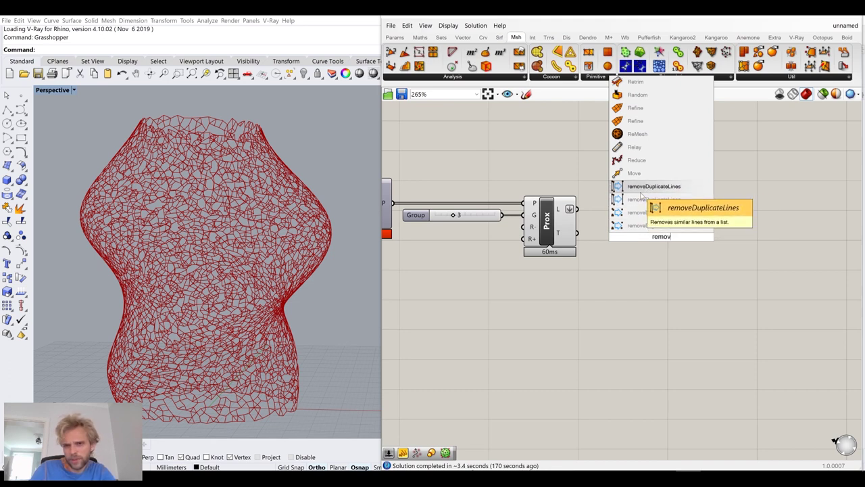
click(642, 193)
Connect Proximity 3D's Links (L) output to the L input of removeDuplicateLines and inspect its unique lines (Q) output.
drag(577, 209, 652, 196)
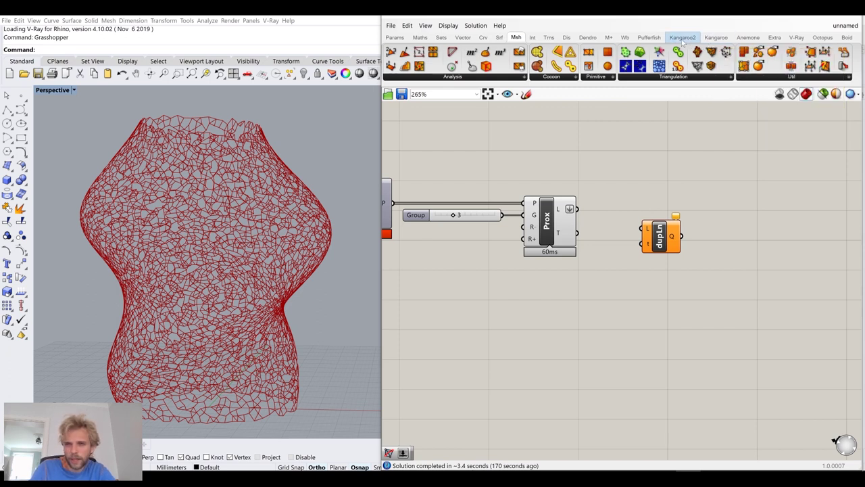
drag(578, 210, 626, 216)
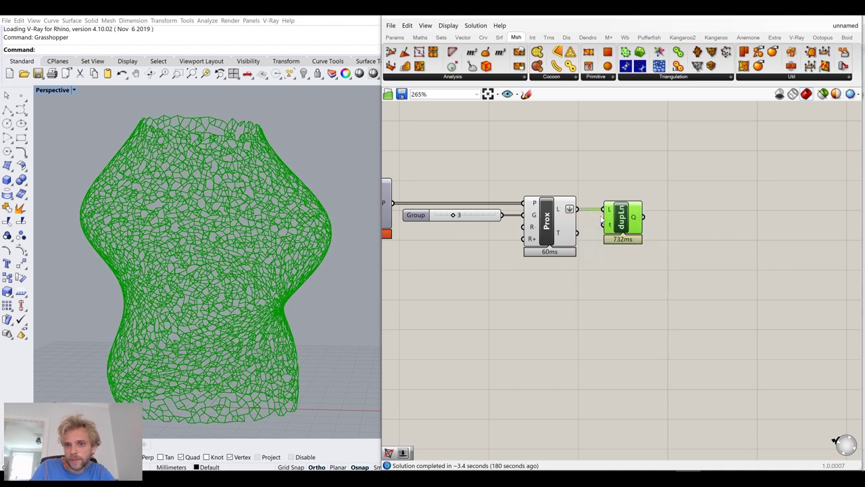
mouse_move(639, 220)
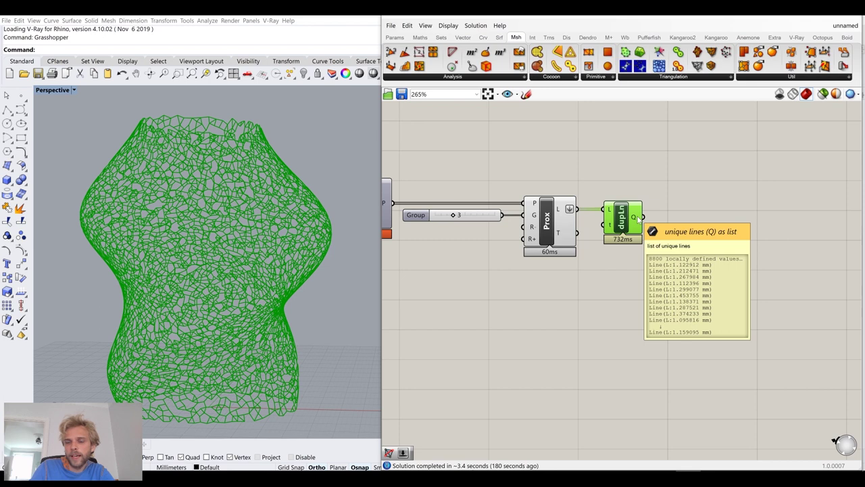
Turn off the preview of the Prox component so only the dupLn lines display.
click(557, 226)
middle_click(557, 225)
click(594, 188)
click(603, 174)
click(630, 217)
click(660, 179)
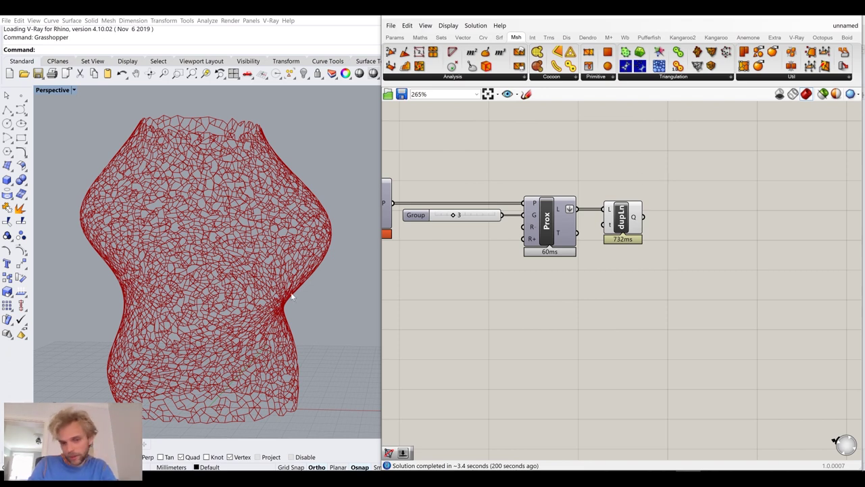
Switch to the web browser, open food4rhino.com and search the site for "shortest walk".
key(alt+Tab)
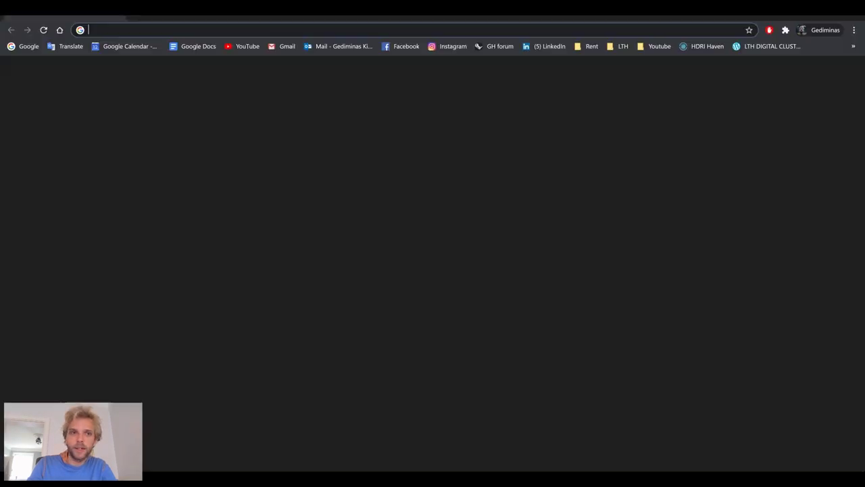
text(food4rhino.com)
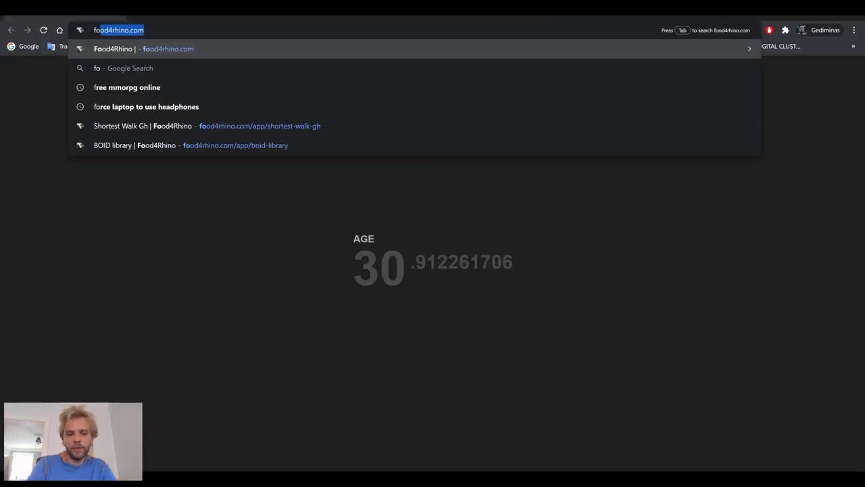
key(Return)
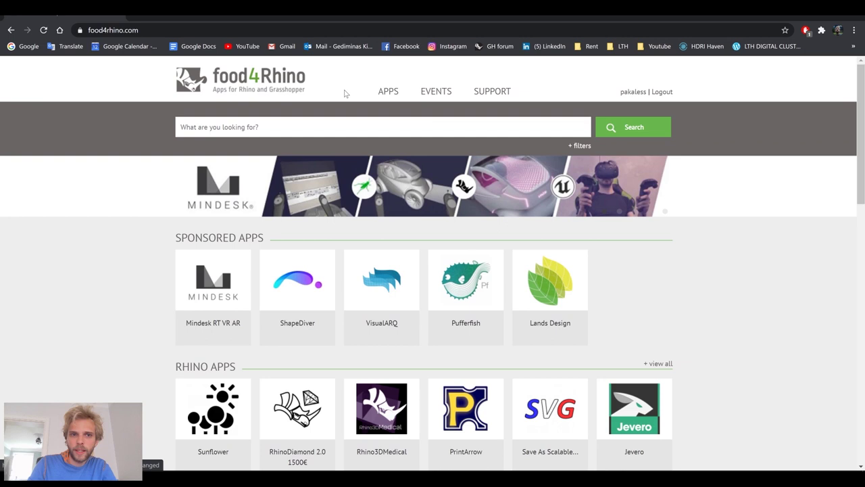
text(shorte)
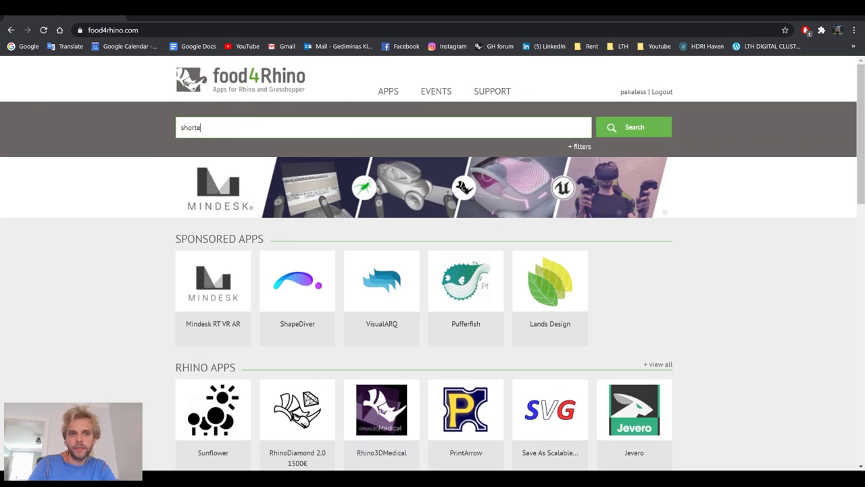
text(st walk)
key(Return)
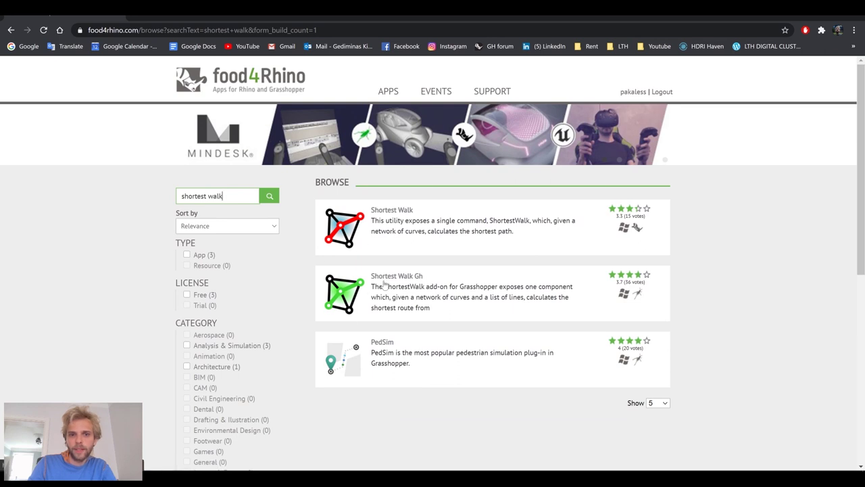
Open the Shortest Walk Gh add-on page and look over the Grasshopper 0.9.0014 entry among its downloads.
click(338, 297)
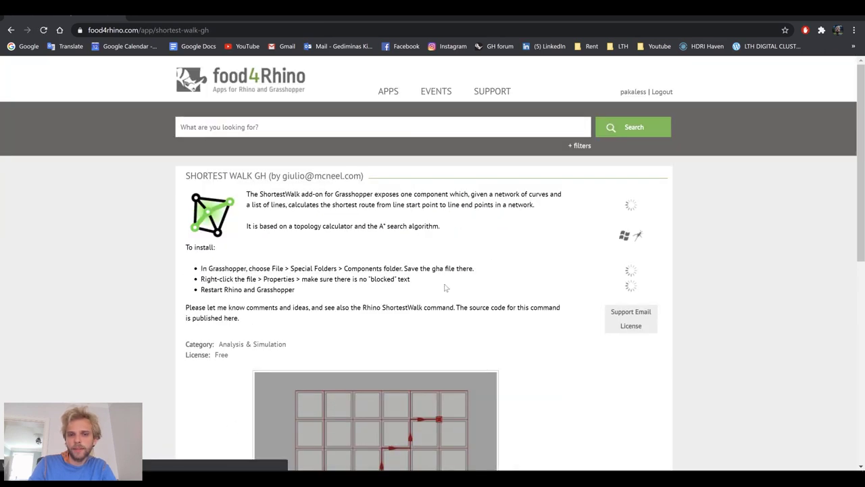
scroll(444, 286, down, 5)
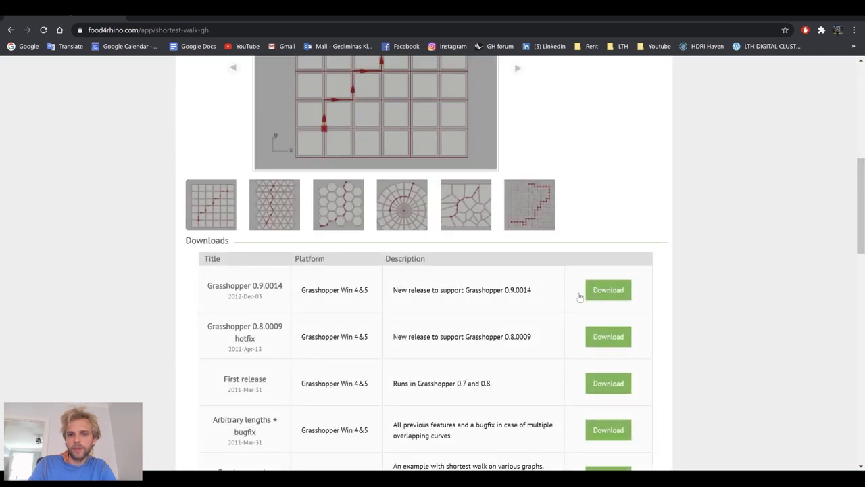
drag(219, 285, 306, 290)
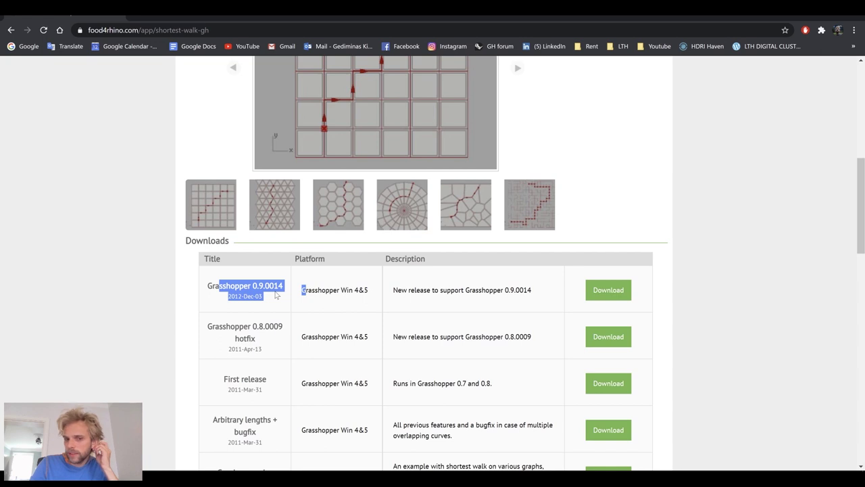
scroll(274, 290, up, 3)
scroll(274, 290, down, 2)
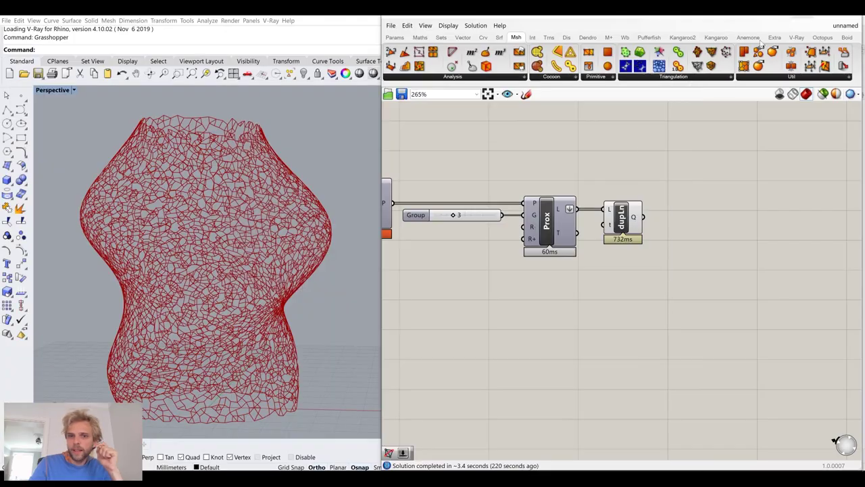
Add a Shortest Walk component to the Grasshopper canvas beyond the dupLn component.
right_drag(540, 302, 530, 280)
right_drag(599, 285, 568, 289)
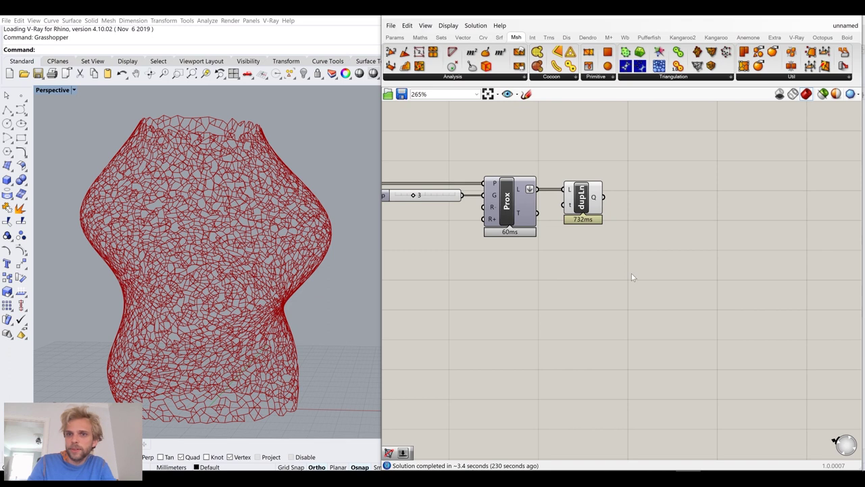
double_click(632, 276)
text(shor)
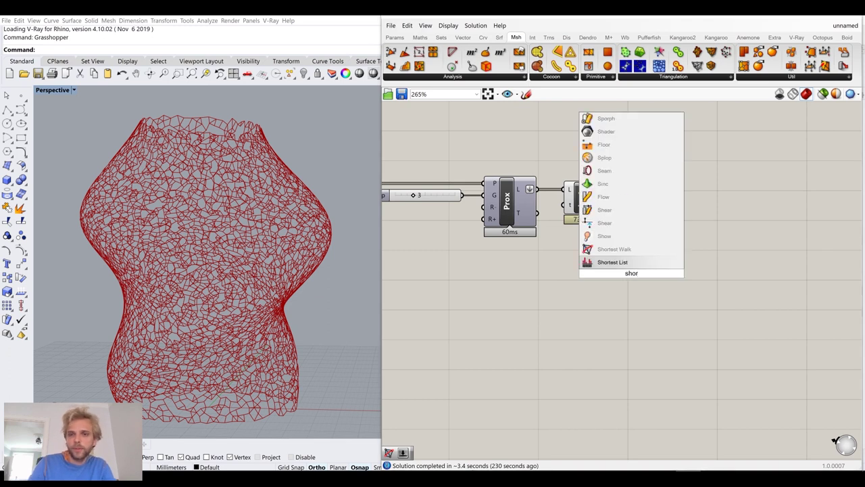
click(614, 249)
drag(630, 258, 653, 233)
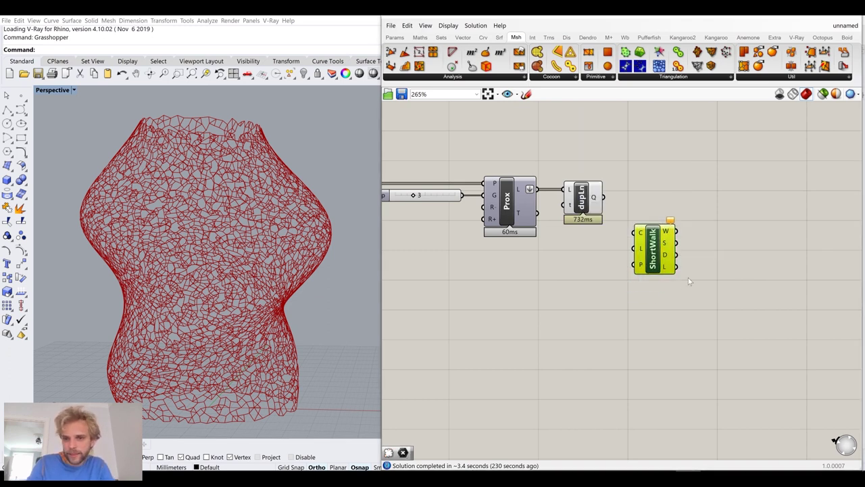
Connect dupLn's unique lines output Q to Shortest Walk's Curves input C and line the component up with dupLn.
scroll(679, 261, up, 3)
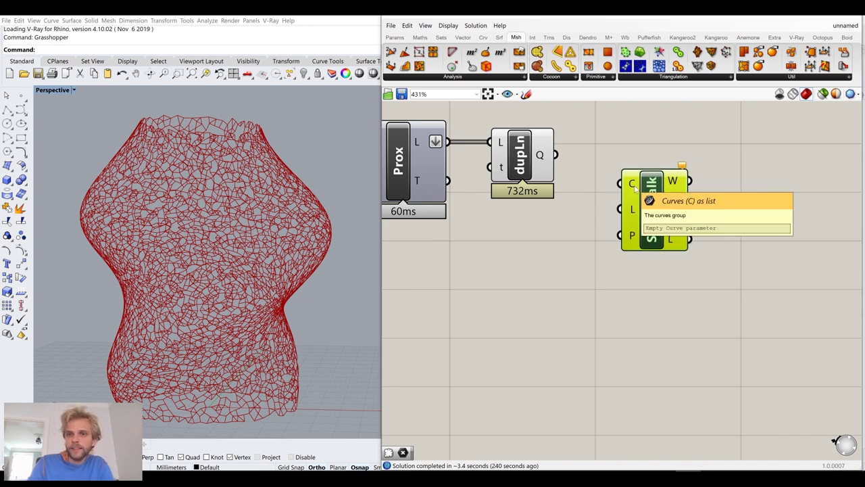
drag(556, 155, 621, 182)
drag(662, 229, 666, 200)
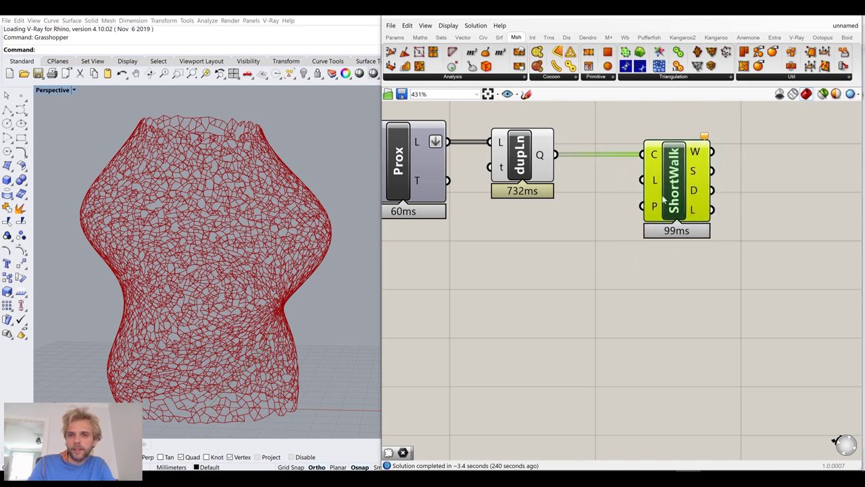
Toggle the dupLn component's preview off and back on to check which lines feed Shortest Walk.
click(527, 163)
middle_click(518, 159)
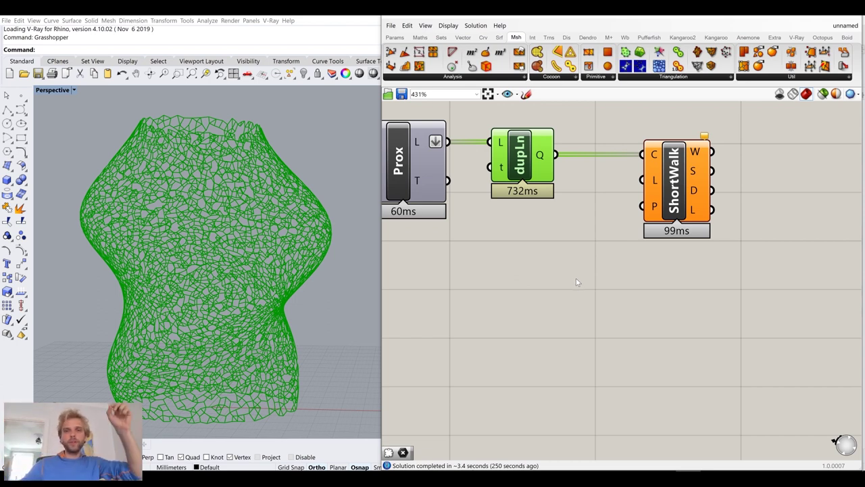
middle_click(532, 166)
click(559, 129)
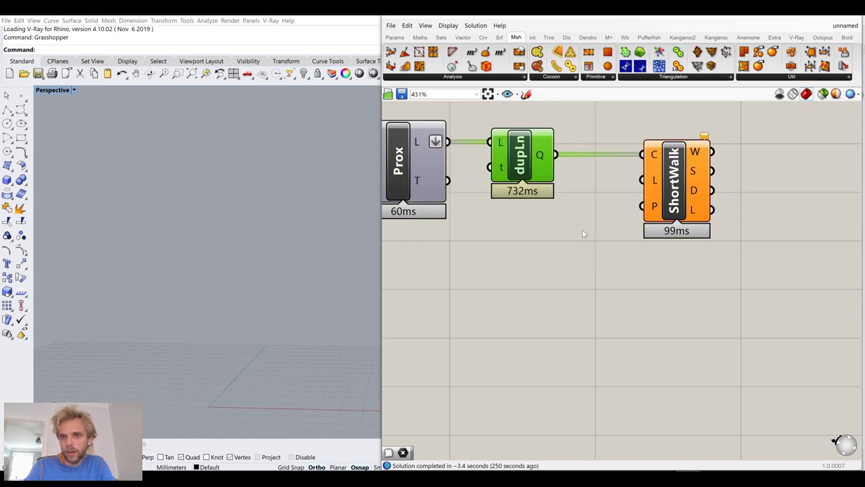
click(522, 159)
middle_click(536, 168)
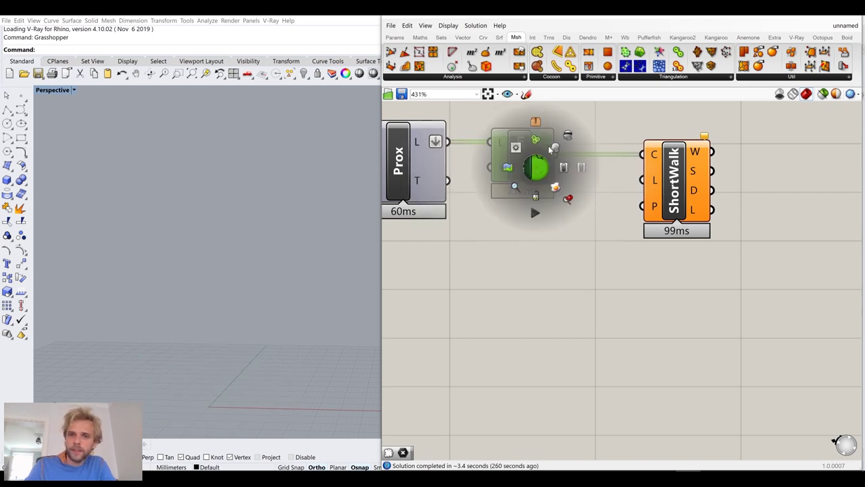
click(564, 131)
Turn on the preview of the Scale component that feeds the Loft to display its section circles.
mouse_move(657, 186)
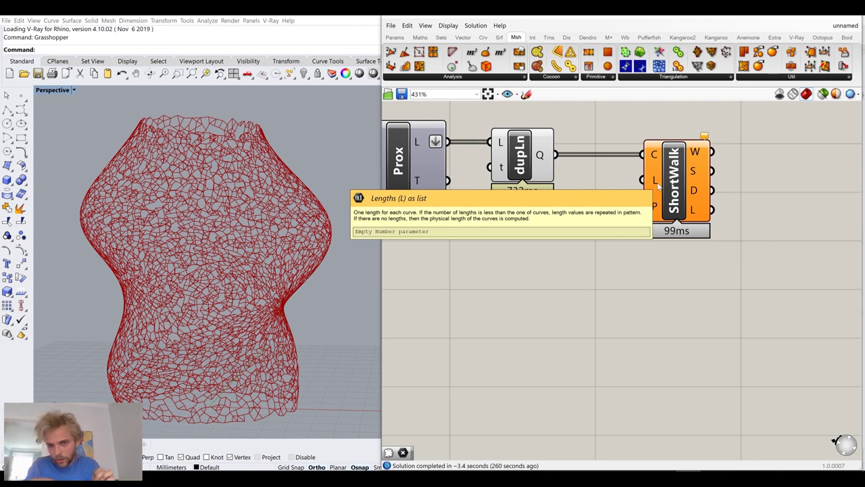
mouse_move(650, 206)
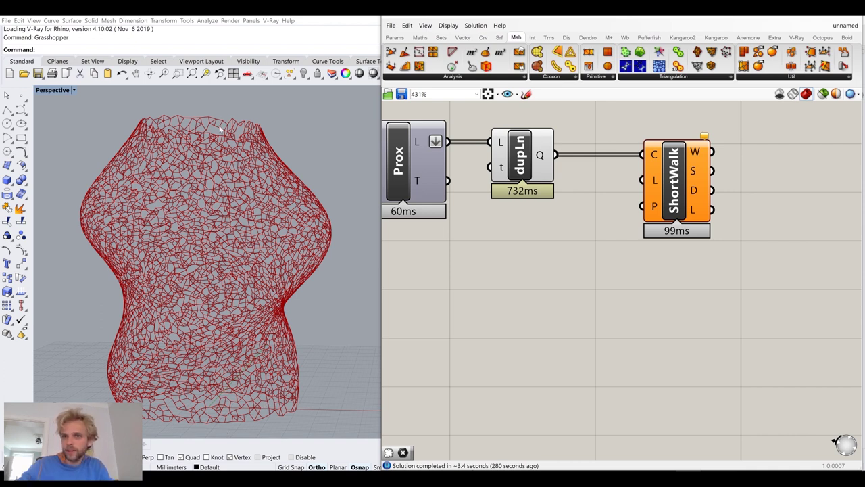
right_drag(540, 283, 642, 235)
scroll(611, 266, down, 3)
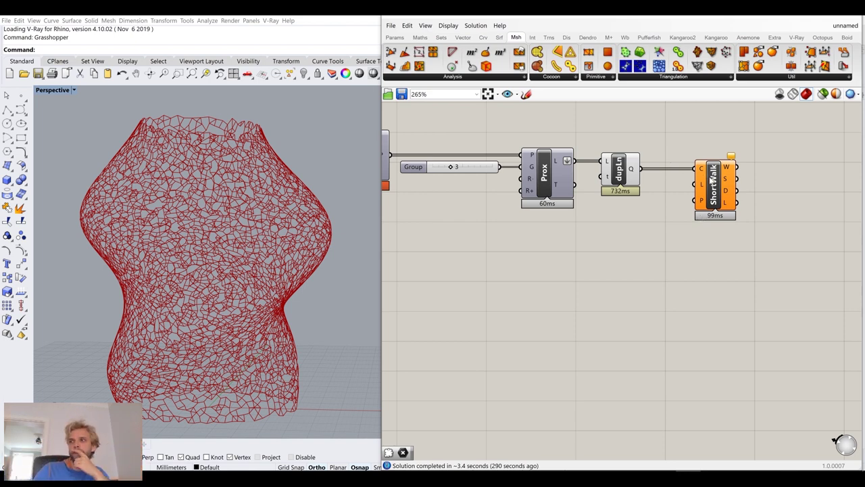
scroll(516, 216, down, 2)
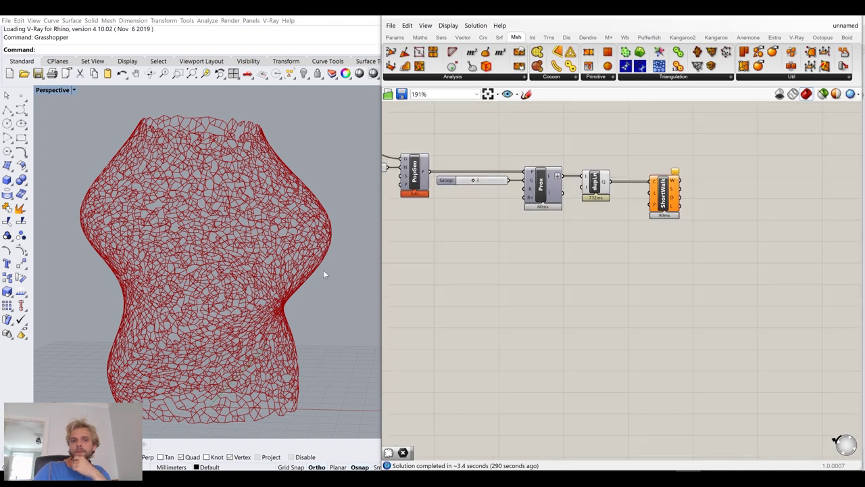
right_drag(443, 285, 551, 260)
drag(832, 301, 522, 173)
click(389, 184)
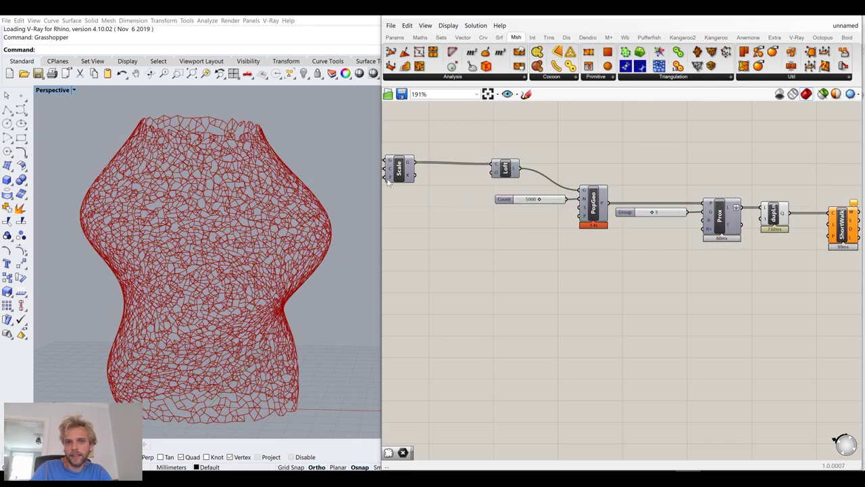
right_drag(388, 181, 476, 222)
scroll(477, 222, up, 3)
click(491, 203)
middle_click(485, 203)
click(465, 182)
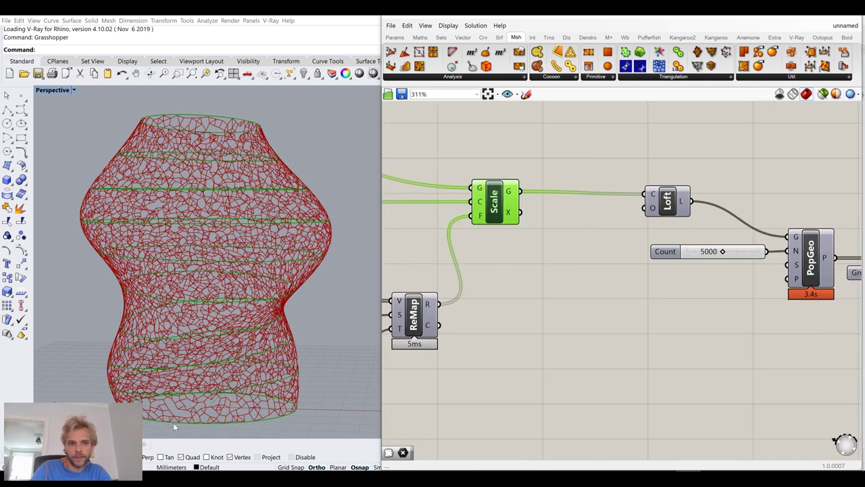
Turn off the dupLn component's preview so only the scaled circles display.
scroll(576, 262, down, 4)
click(672, 240)
middle_click(675, 240)
click(707, 210)
click(481, 243)
right_drag(397, 269, 488, 242)
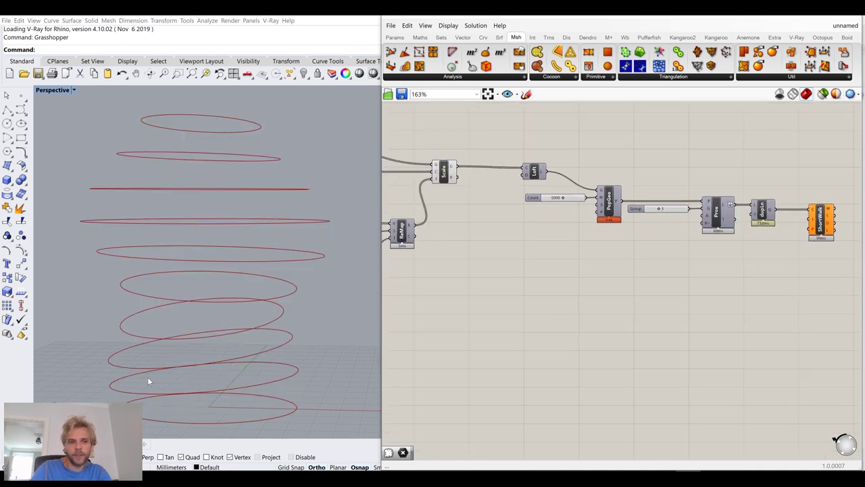
right_drag(265, 336, 250, 304)
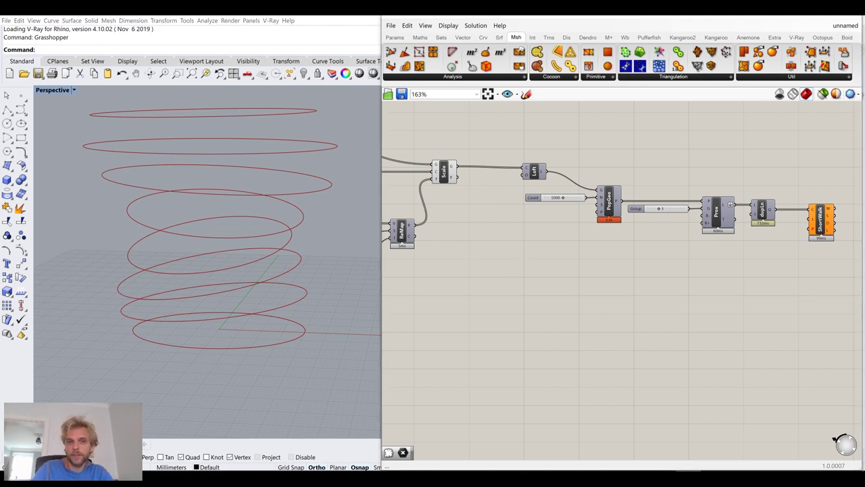
double_click(468, 264)
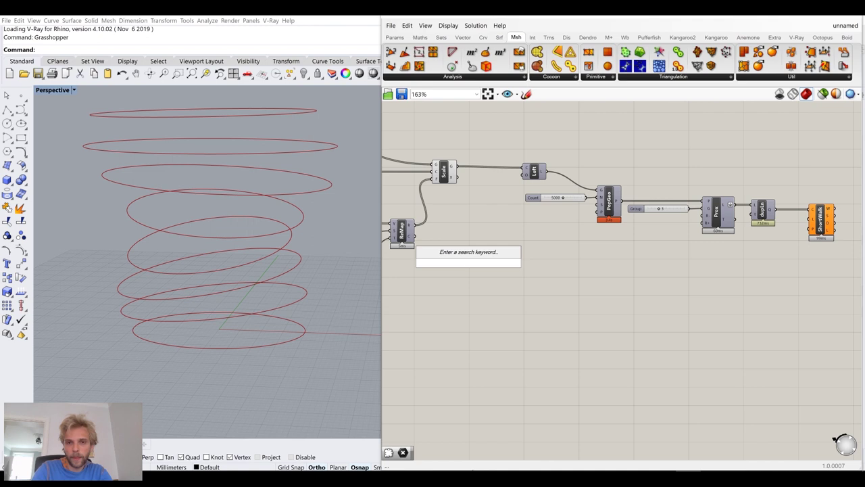
text(point)
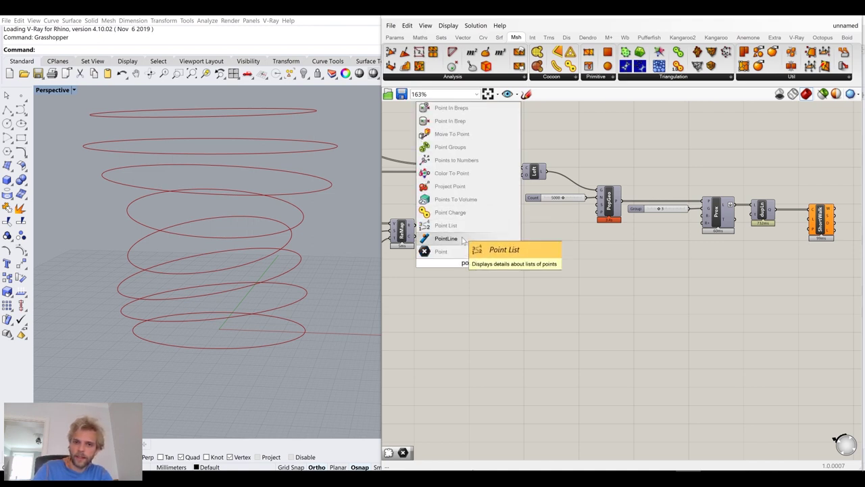
click(514, 322)
scroll(430, 165, up, 3)
text(A)
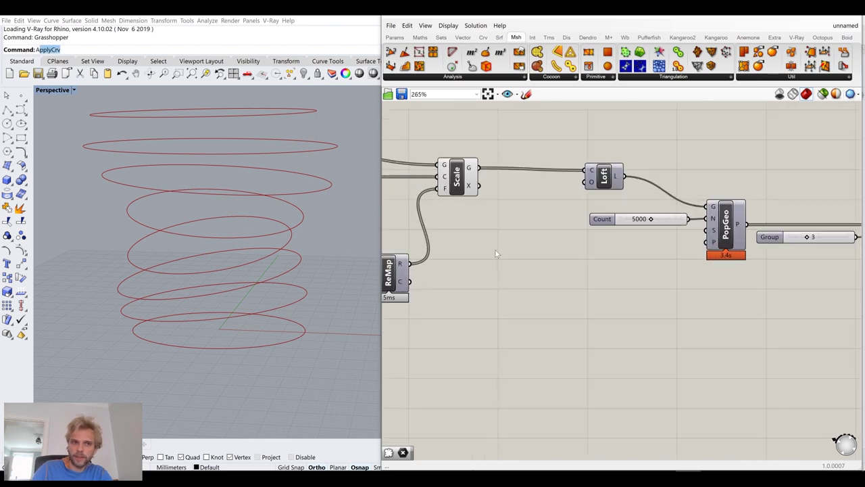
key(Escape)
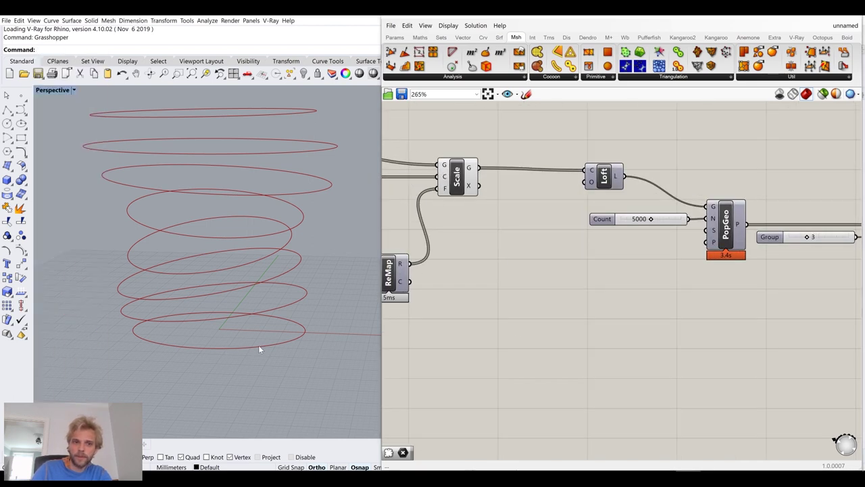
Add a List Item component below the Loft and connect Scale's geometry output G to its list input L.
double_click(534, 322)
text(list ite)
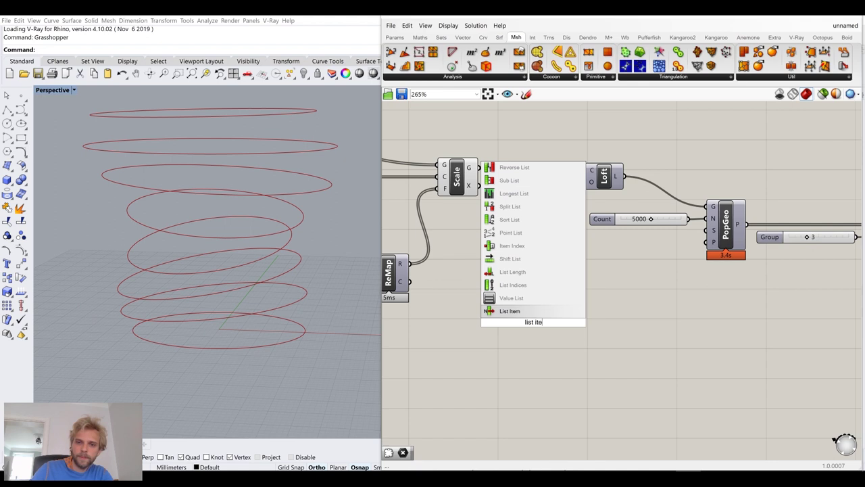
key(Return)
drag(484, 180, 556, 358)
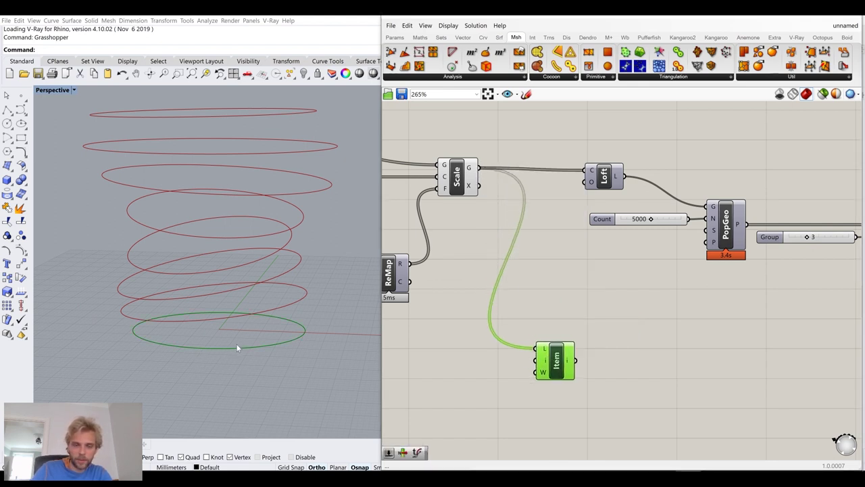
Turn off the Scale component's preview so only the circle picked by List Item displays.
click(467, 181)
middle_click(469, 181)
click(497, 150)
click(578, 342)
click(556, 360)
Add an Evaluate Curve component beside List Item and connect the item output to its curve input C.
right_drag(611, 386, 593, 331)
double_click(593, 327)
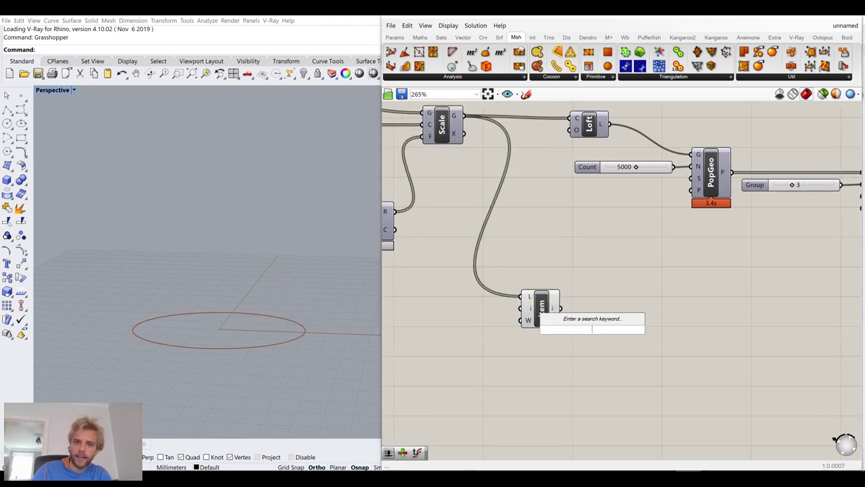
text(evalu)
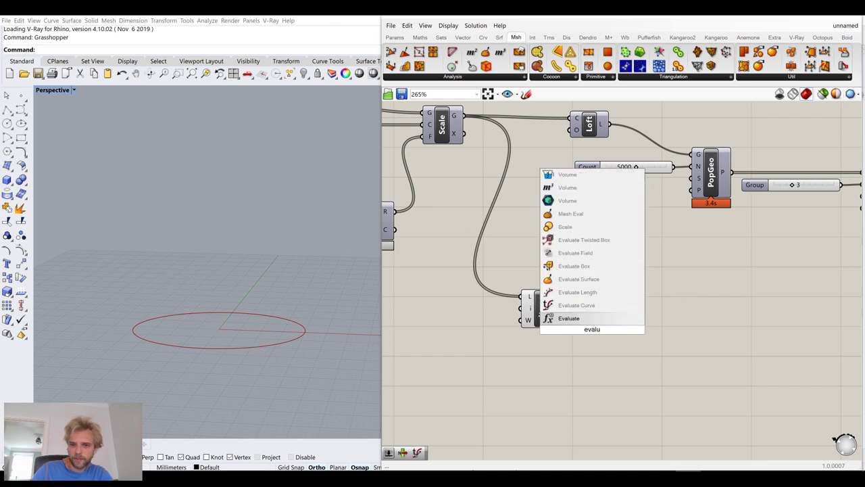
click(595, 304)
drag(560, 309, 603, 314)
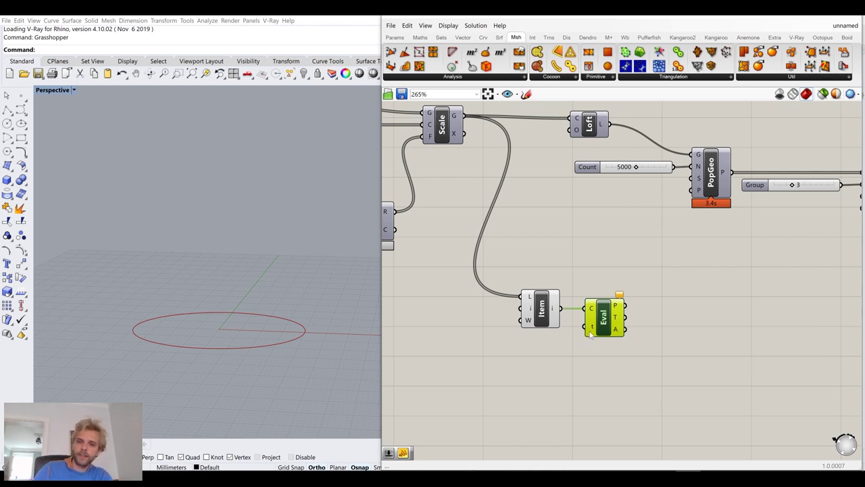
Add a panel containing 0 below List Item and connect it to Evaluate Curve's parameter input t.
double_click(544, 354)
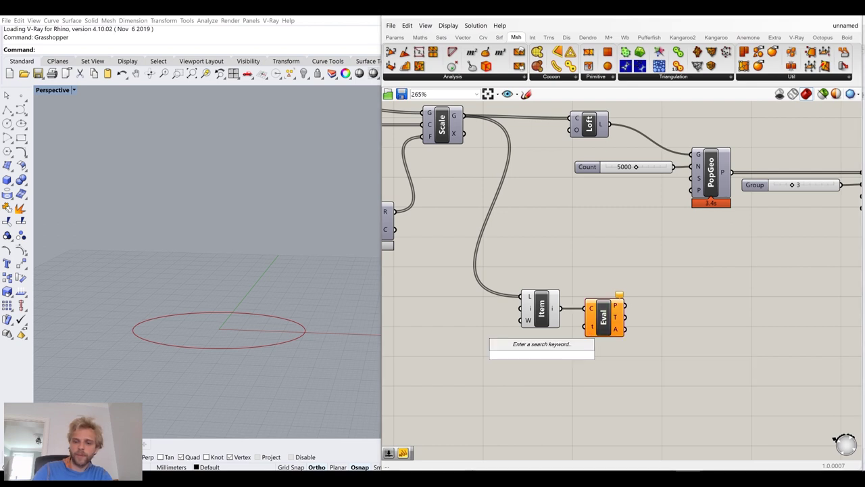
text(//0)
key(Return)
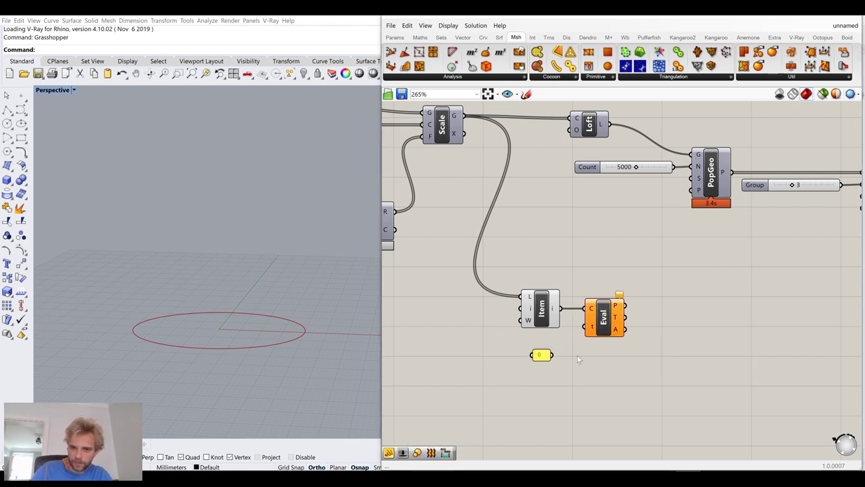
scroll(551, 355, up, 2)
drag(550, 355, 587, 323)
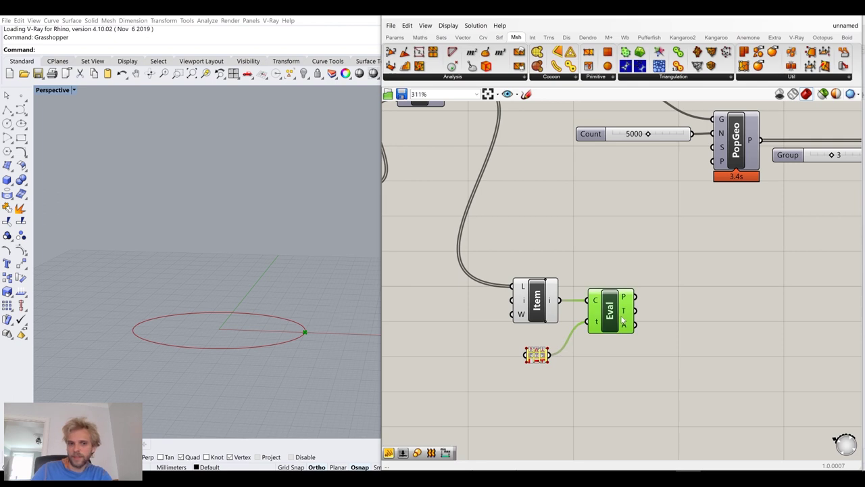
right_drag(280, 318, 276, 350)
click(643, 349)
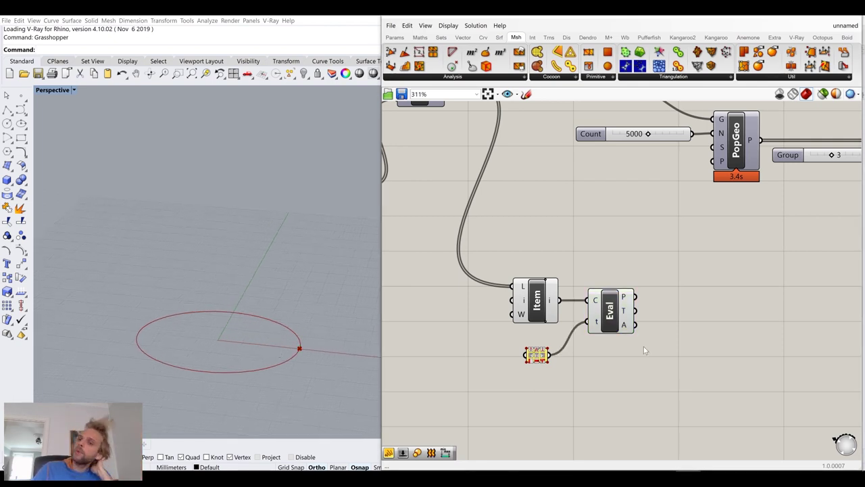
Connect Evaluate Curve's point output P to Populate Geometry's initial-population input P.
mouse_move(631, 301)
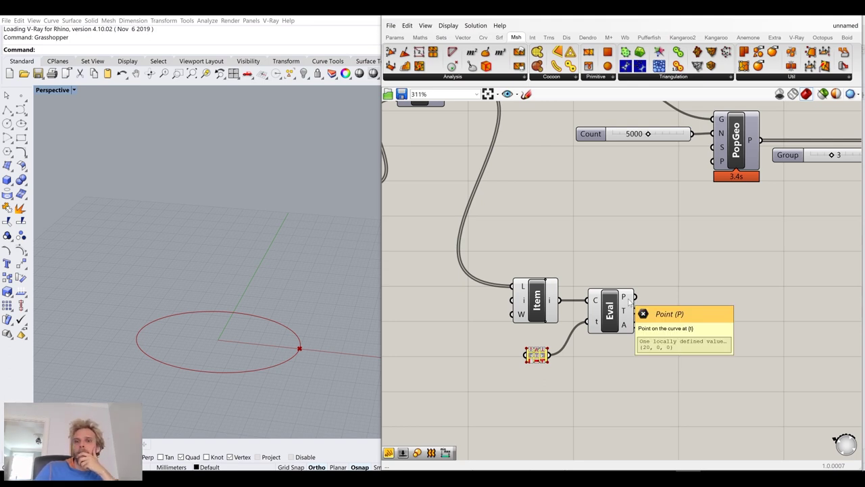
click(634, 293)
right_drag(674, 253, 607, 281)
scroll(607, 282, down, 3)
right_drag(658, 298, 576, 308)
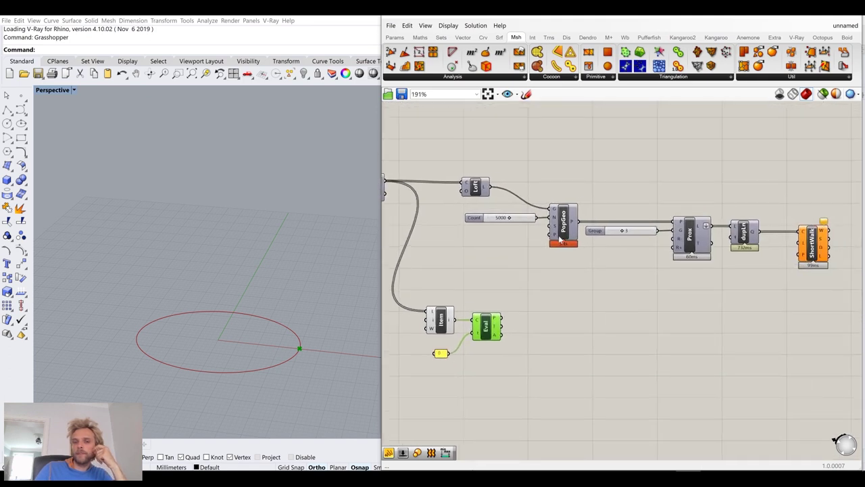
scroll(559, 216, up, 3)
scroll(573, 241, down, 2)
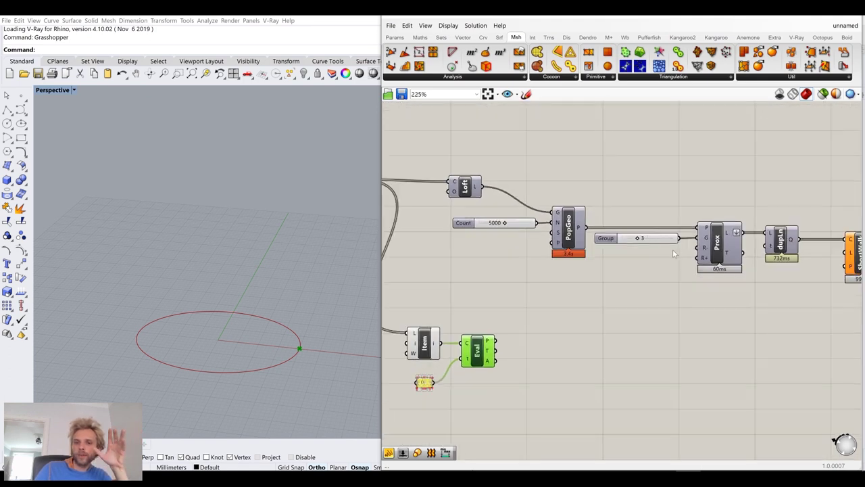
right_drag(674, 251, 604, 248)
click(647, 241)
right_drag(485, 268, 581, 231)
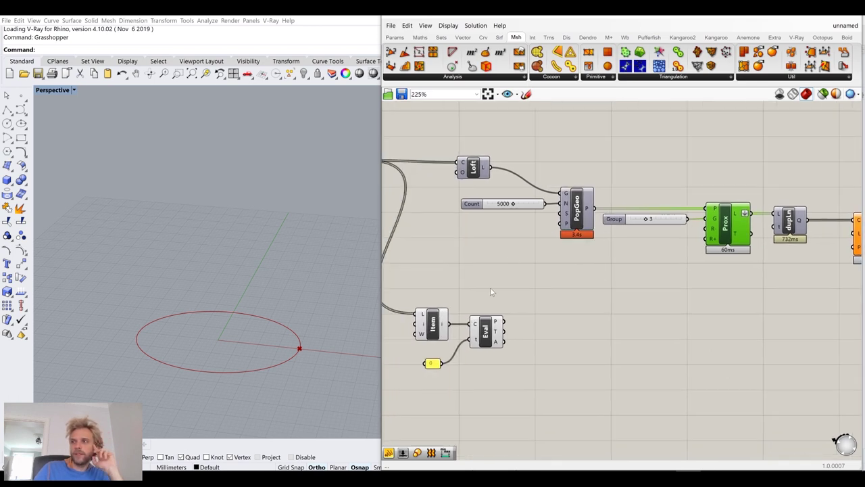
drag(504, 320, 567, 223)
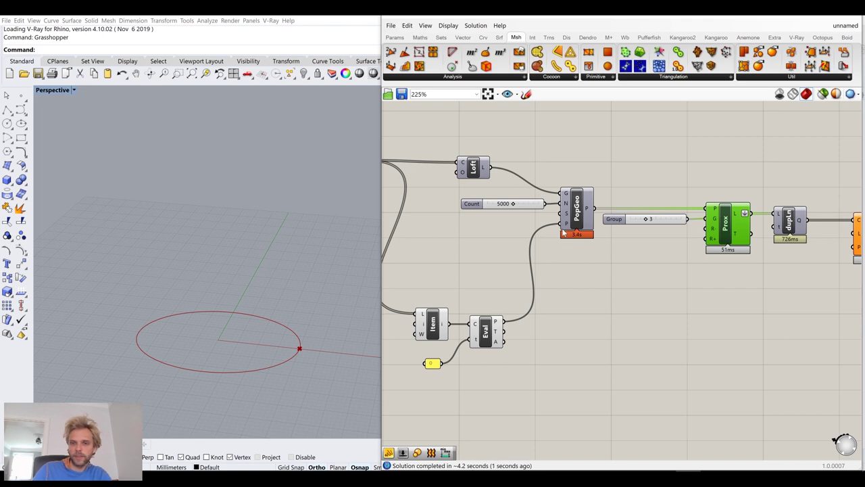
click(585, 273)
right_drag(585, 273, 545, 240)
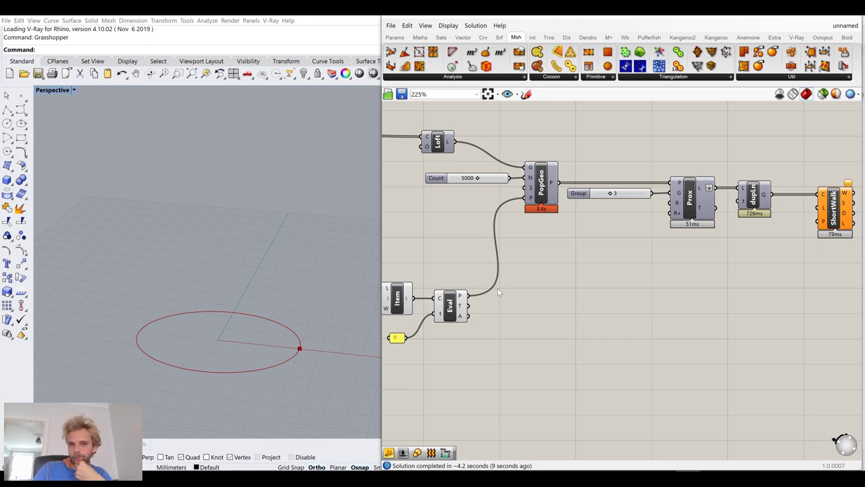
Turn off List Item's circle preview while keeping Evaluate Curve's point displayed.
right_drag(498, 288, 589, 253)
drag(593, 341, 435, 242)
middle_click(481, 253)
click(510, 224)
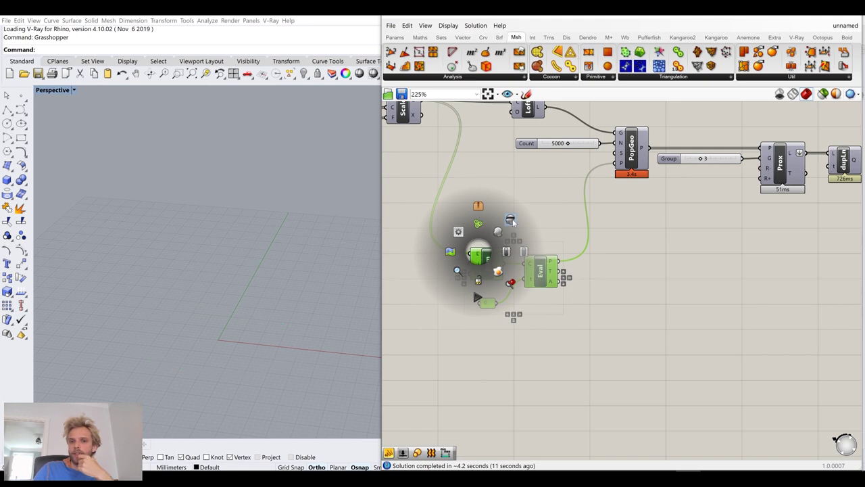
right_drag(570, 286, 532, 278)
click(532, 279)
click(498, 263)
middle_click(496, 261)
click(513, 239)
click(599, 300)
Turn on the Populate Geometry component's preview to display its points on the vase.
right_drag(600, 300, 486, 360)
click(631, 211)
key(space)
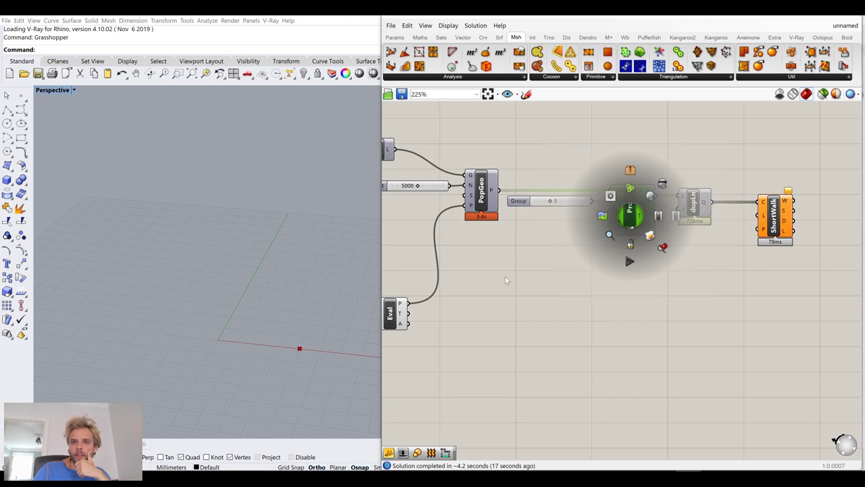
click(489, 196)
key(space)
click(500, 182)
click(531, 309)
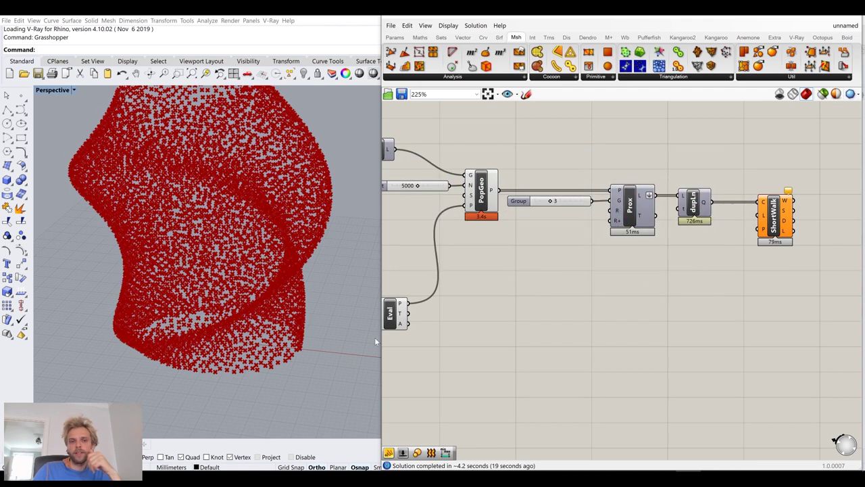
Examine the populated vase points from several angles, especially around the evaluated point on the base circle.
right_drag(312, 279, 304, 286)
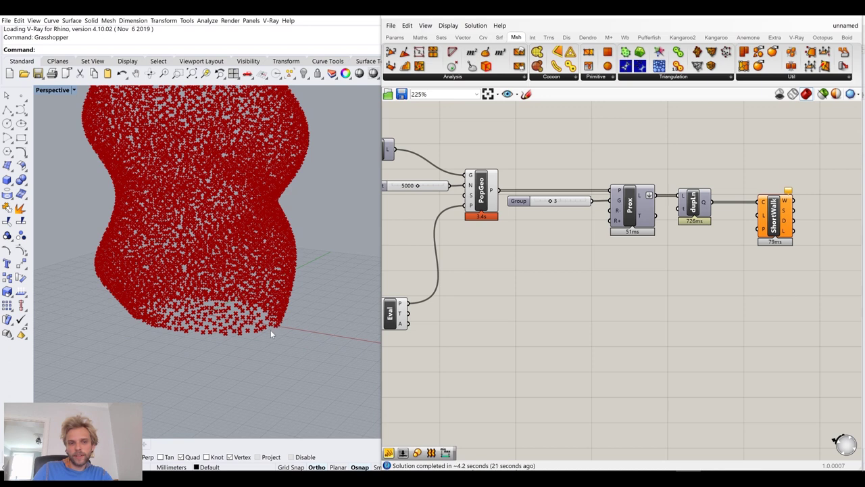
right_drag(207, 174, 179, 214)
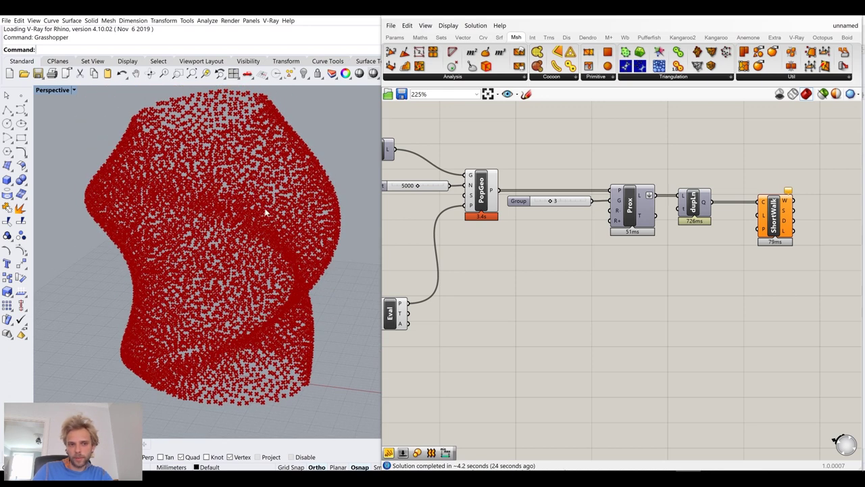
right_drag(310, 412, 288, 382)
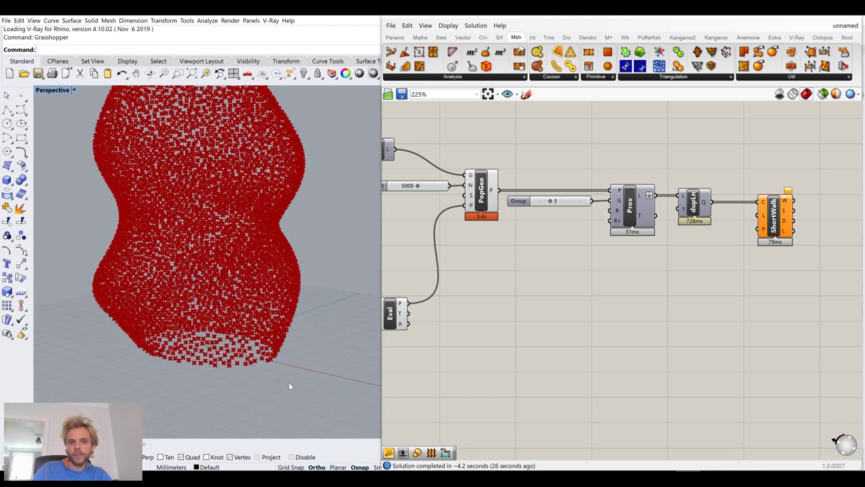
scroll(265, 364, up, 3)
scroll(264, 363, down, 2)
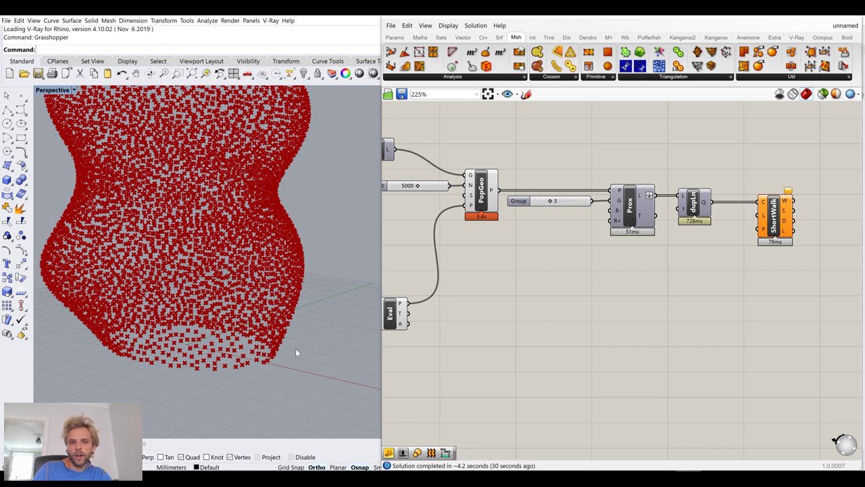
click(390, 316)
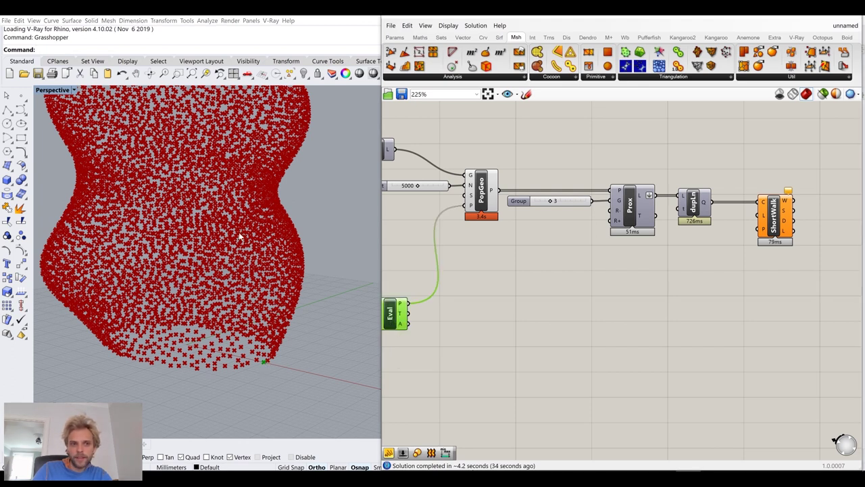
right_drag(283, 237, 310, 248)
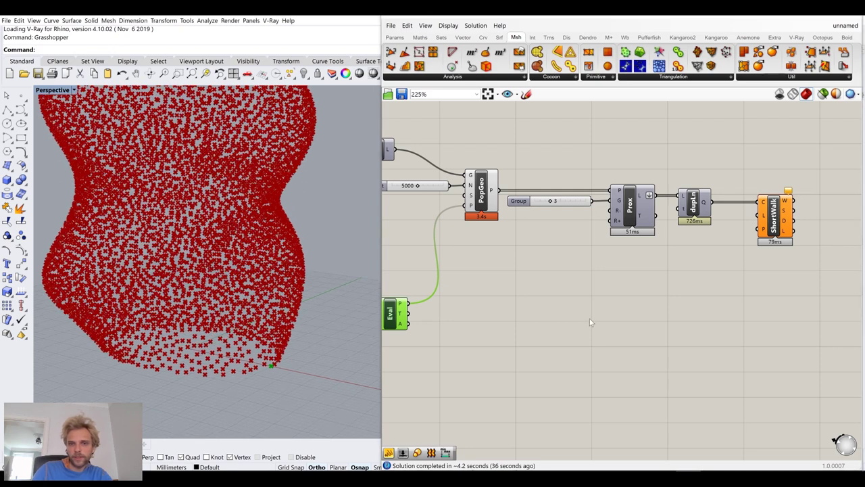
right_drag(569, 292, 607, 325)
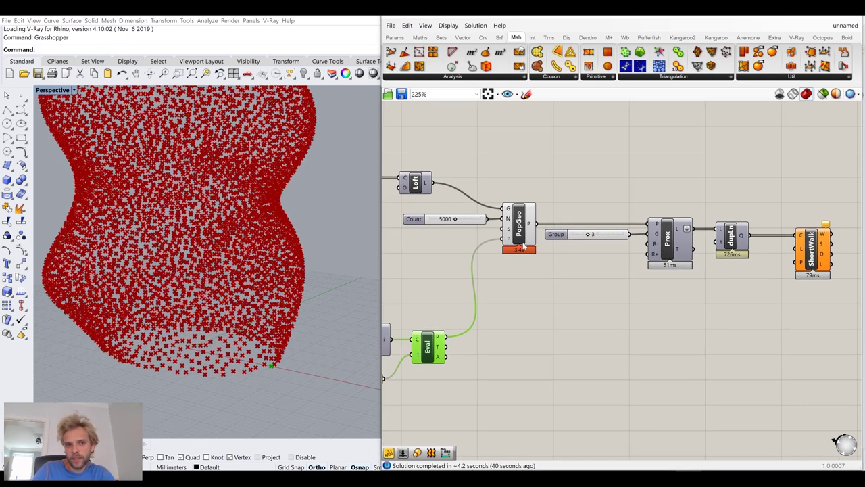
Add a Random Reduce component below the Group slider and connect Populate Geometry's output P to its list input L.
click(554, 321)
double_click(554, 322)
text(ran)
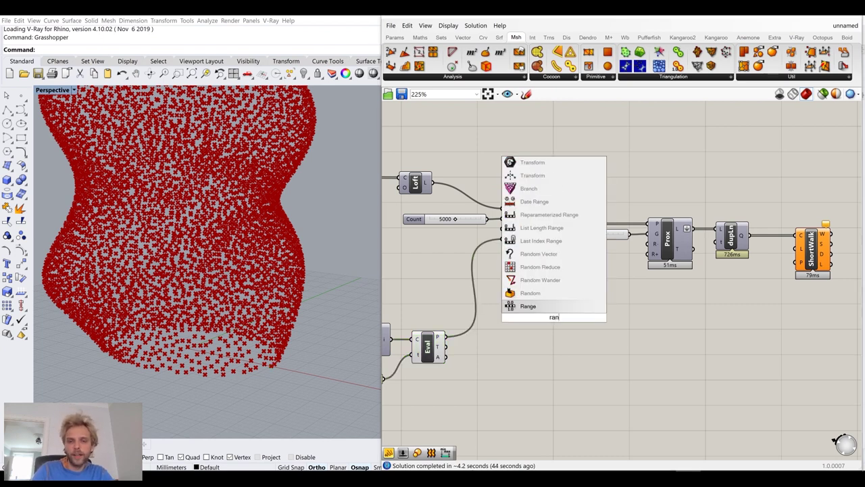
click(534, 270)
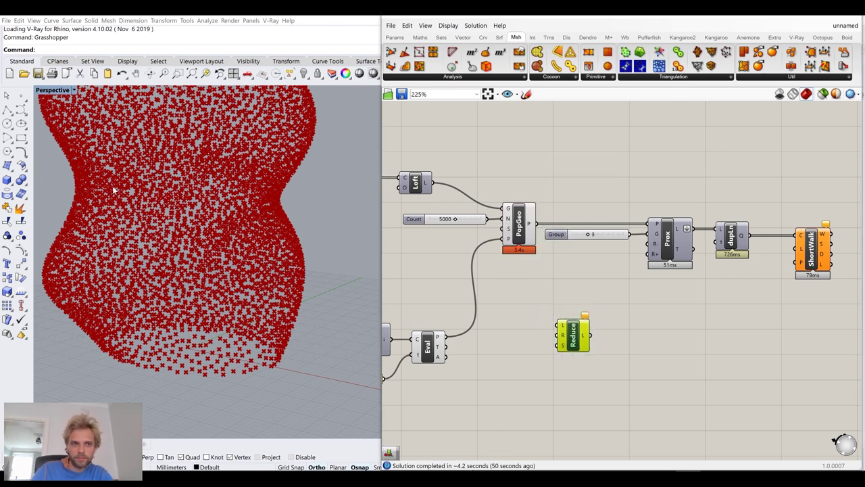
drag(537, 223, 579, 363)
drag(519, 236, 512, 235)
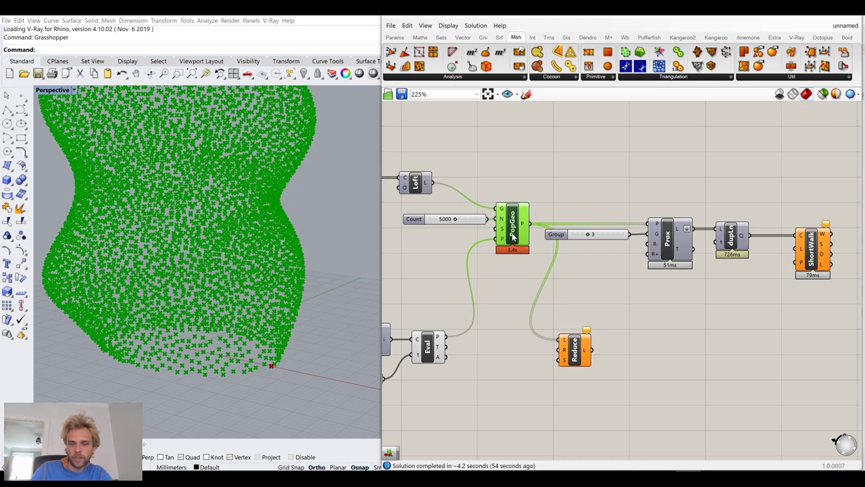
drag(575, 353, 587, 348)
Turn off the Populate Geometry component's preview so only the evaluated point displays.
click(513, 221)
middle_click(513, 221)
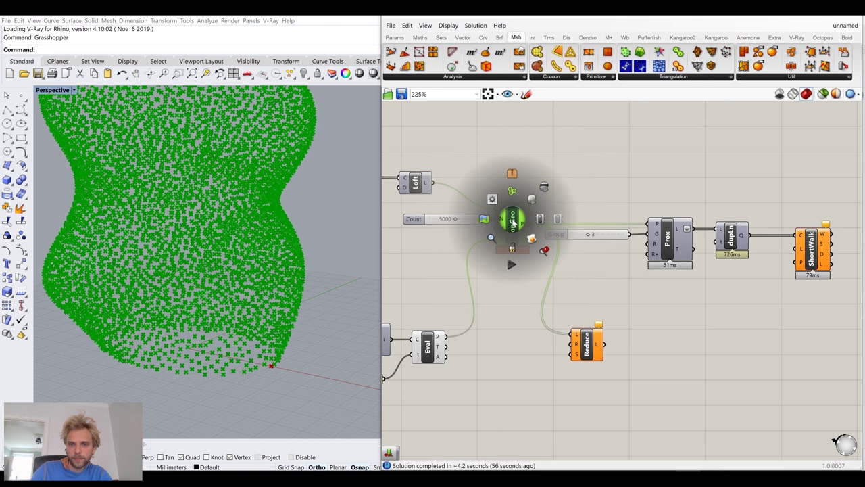
click(544, 188)
click(612, 345)
Move Random Reduce farther from Populate Geometry and align the Count slider with Populate Geometry's N input.
right_drag(566, 358, 588, 280)
scroll(587, 280, up, 4)
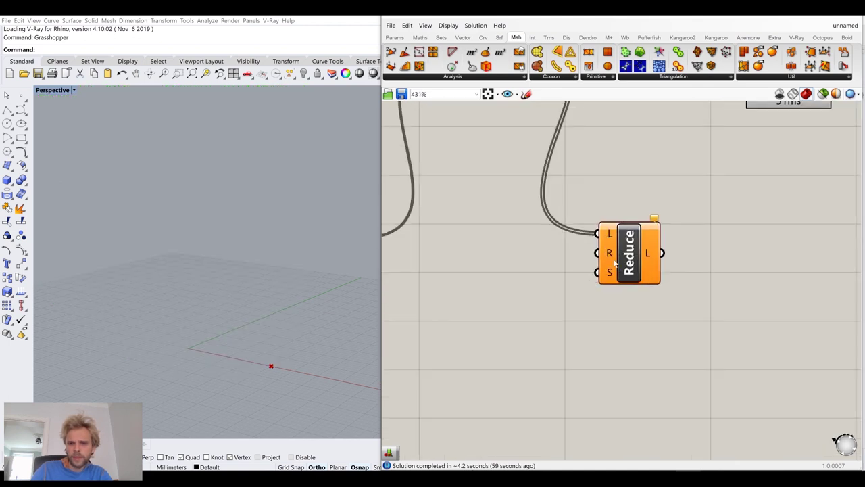
scroll(610, 254, down, 3)
click(677, 254)
right_drag(676, 254, 676, 298)
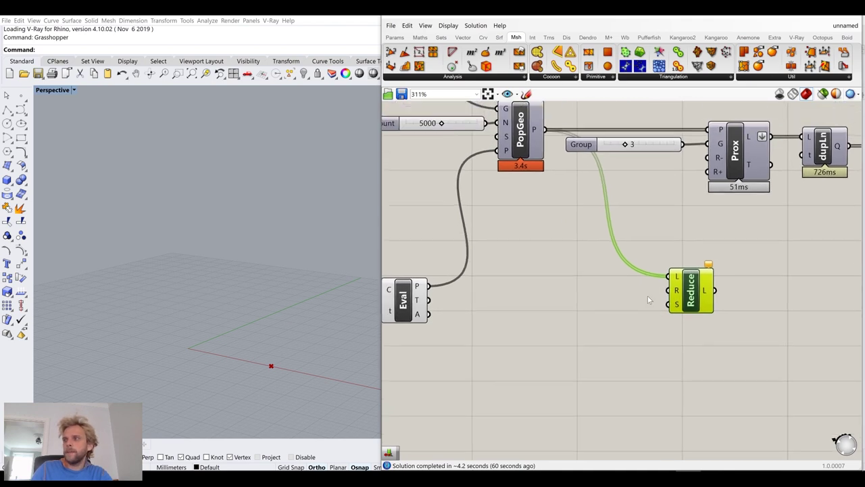
right_drag(554, 257, 575, 277)
click(485, 153)
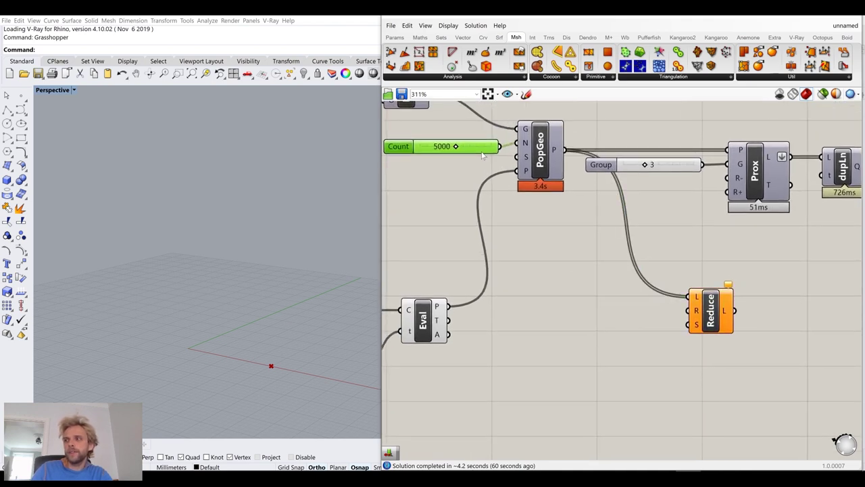
drag(482, 153, 482, 151)
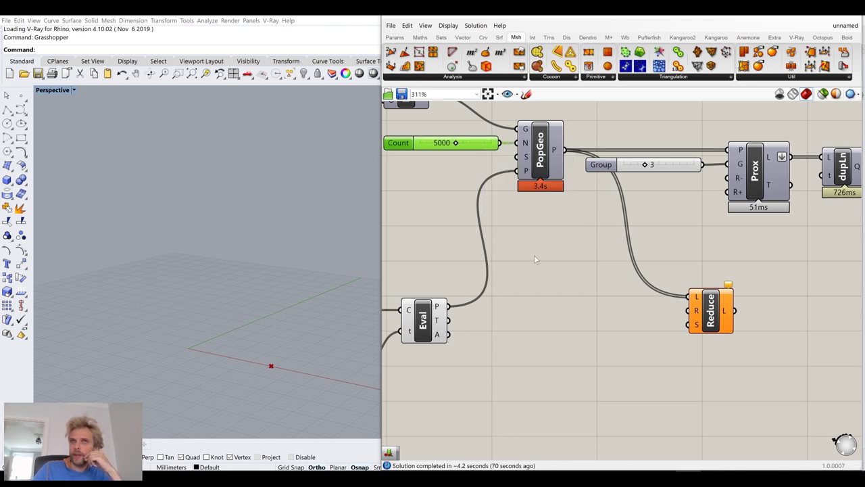
right_drag(556, 284, 480, 279)
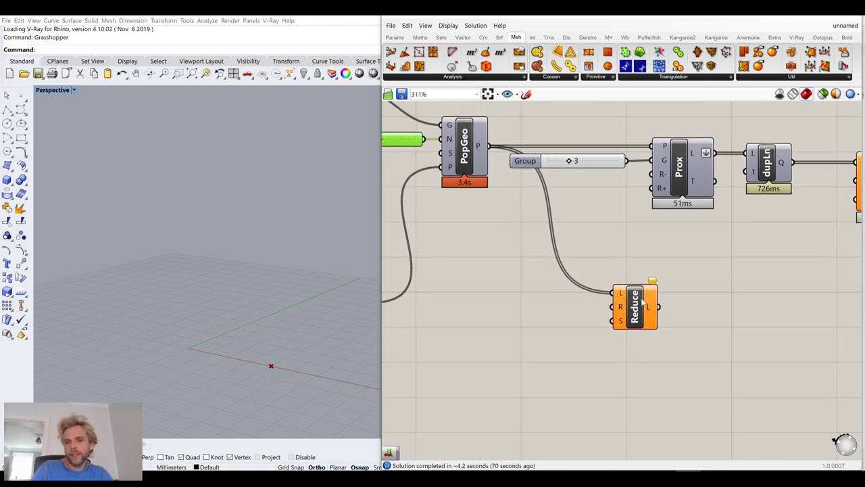
drag(639, 305, 671, 301)
Add a List Length component before Random Reduce, connect Populate Geometry's output P to its input L, and read the length.
double_click(544, 309)
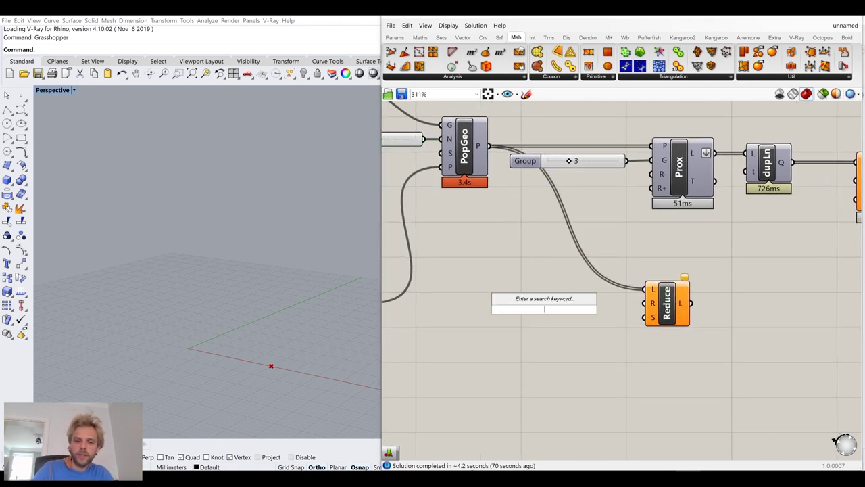
text(list leng)
click(527, 285)
drag(487, 147, 528, 290)
click(569, 251)
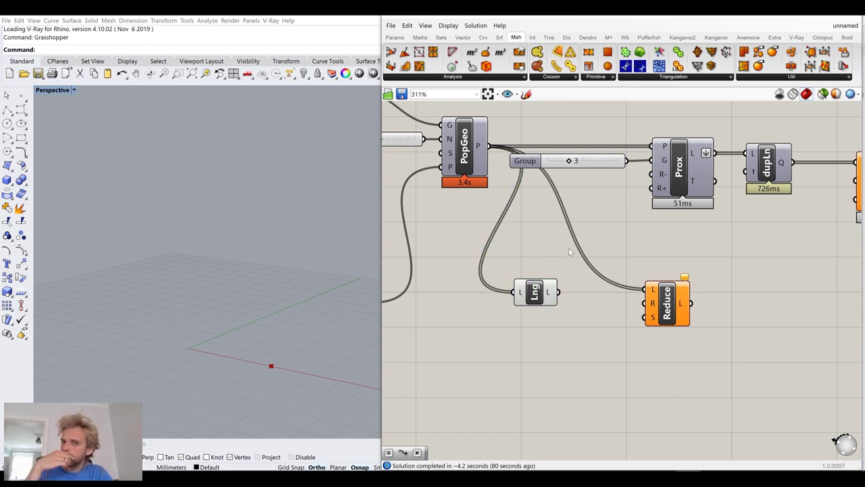
mouse_move(550, 293)
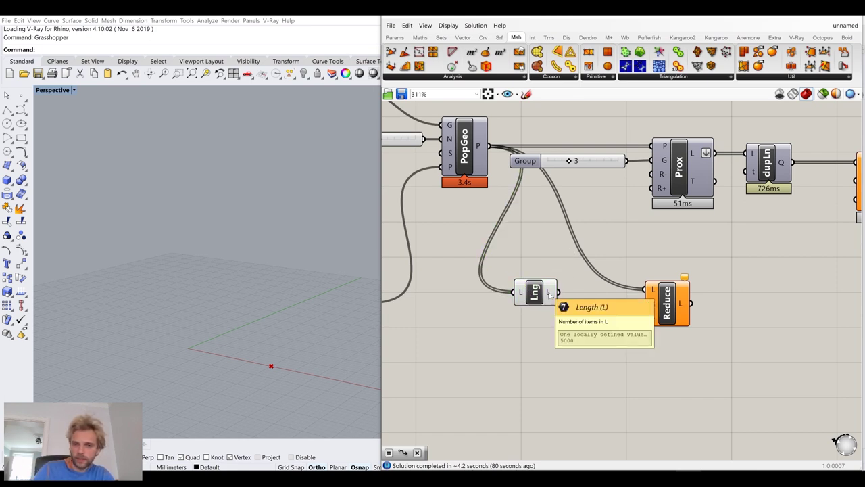
Add a Multiplication component below List Length and connect List Length's output L to its input A.
scroll(550, 292, down, 2)
right_drag(474, 292, 565, 285)
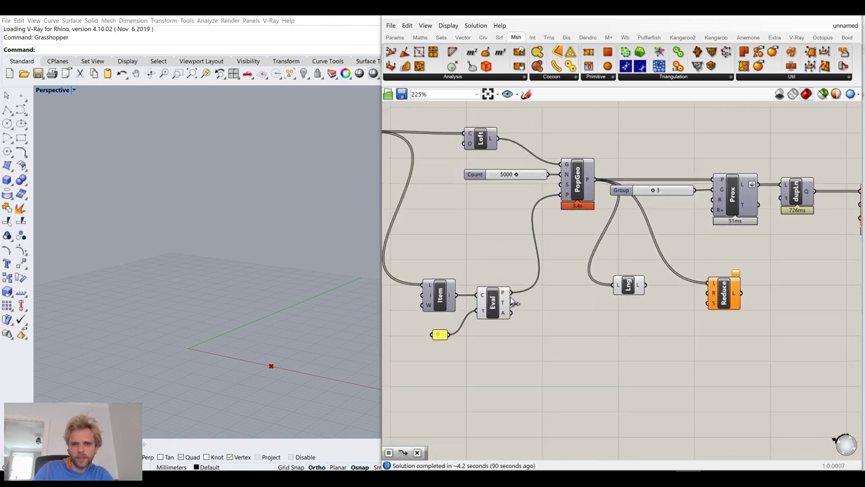
mouse_move(503, 295)
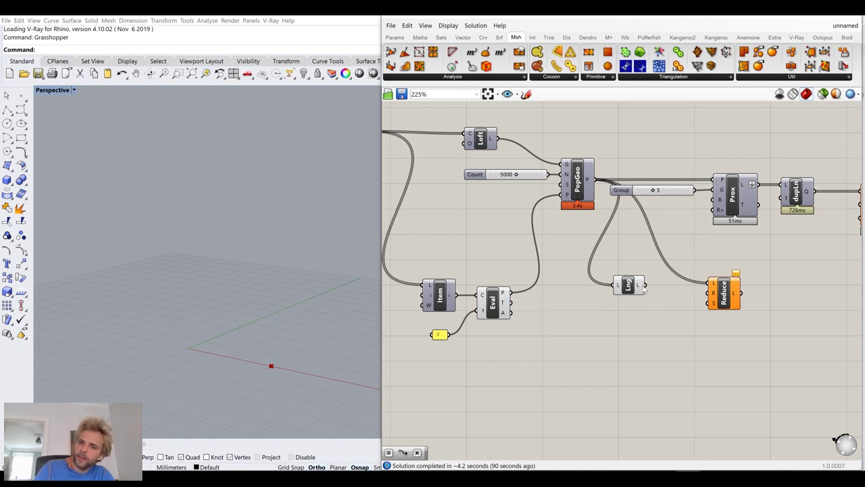
right_drag(654, 334, 635, 312)
double_click(636, 309)
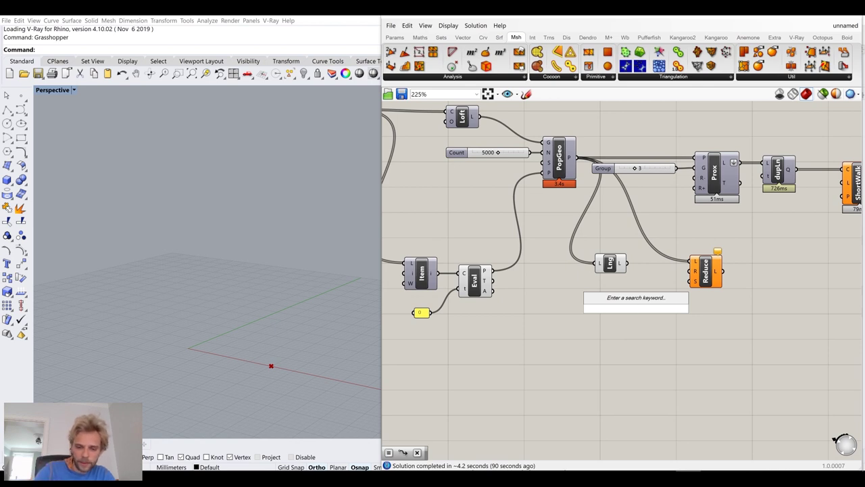
text(mult)
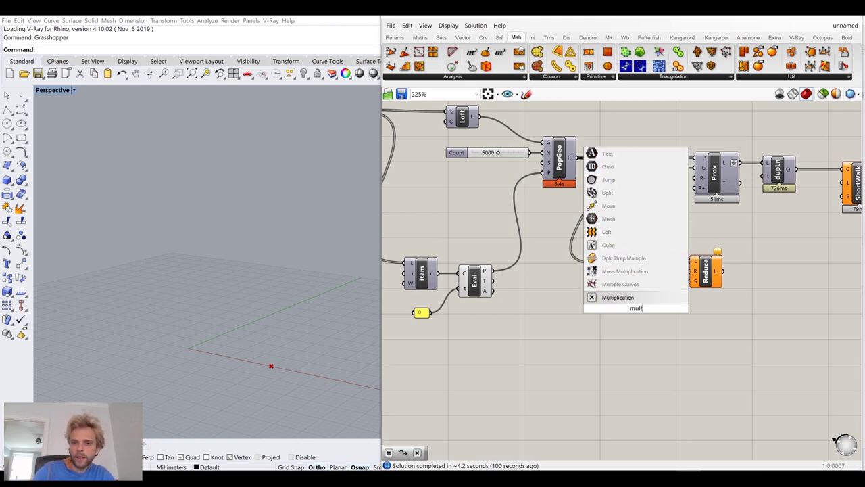
key(Return)
scroll(644, 270, up, 2)
drag(620, 263, 669, 302)
Add a number slider set to 0.6, connect it to Multiplication's input B, and align it with that input.
double_click(570, 354)
text(0.6)
key(Return)
drag(628, 354, 636, 302)
drag(610, 359, 603, 308)
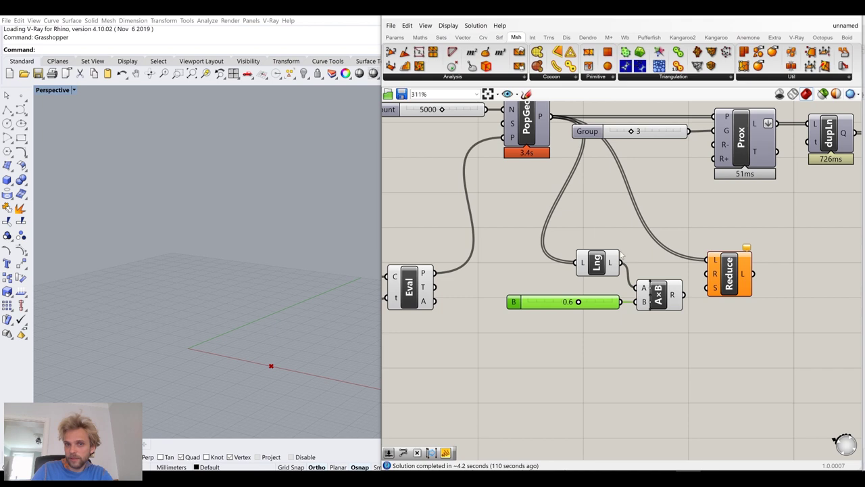
Connect Multiplication's result R to Random Reduce's R input and move Random Reduce slightly farther from Multiplication.
right_drag(671, 303, 631, 294)
mouse_move(632, 288)
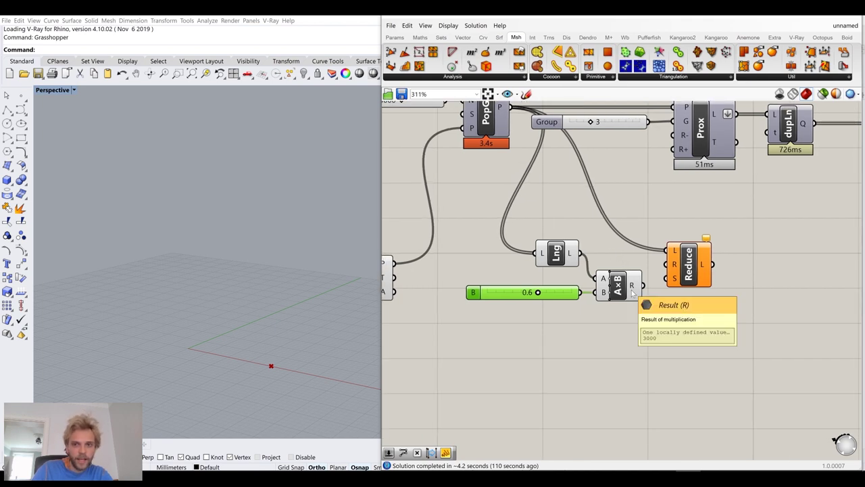
drag(633, 287, 671, 264)
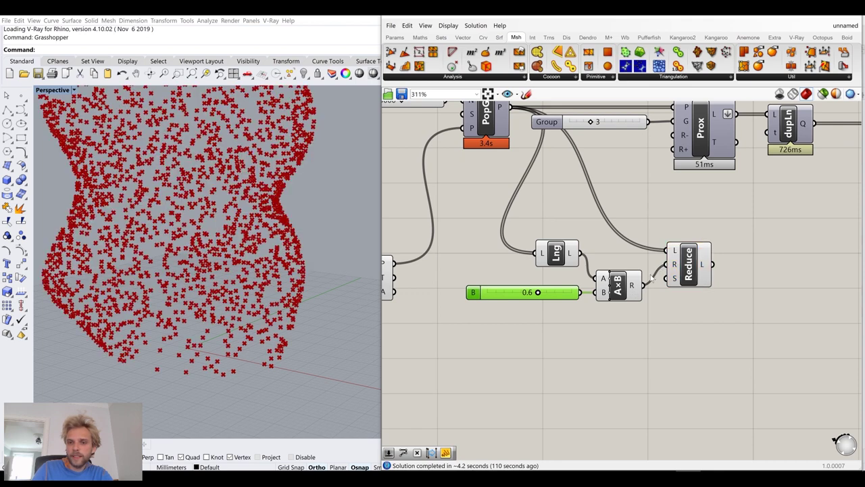
mouse_move(637, 289)
drag(690, 270, 706, 267)
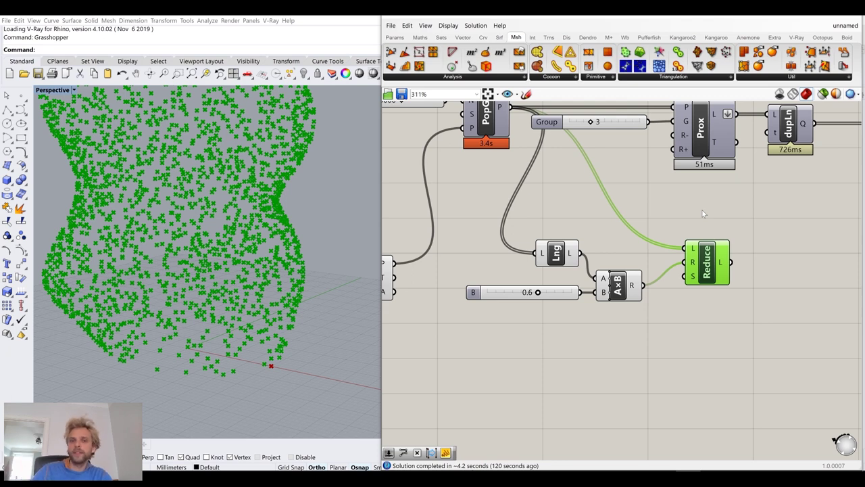
scroll(149, 180, down, 5)
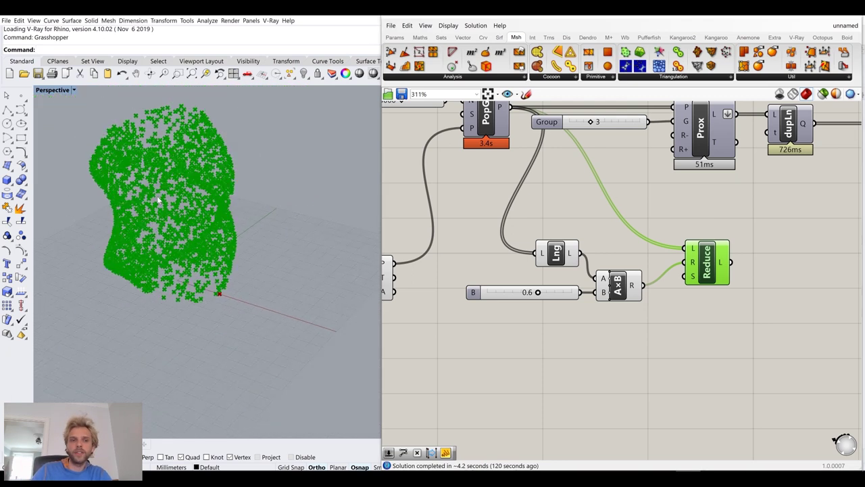
click(709, 353)
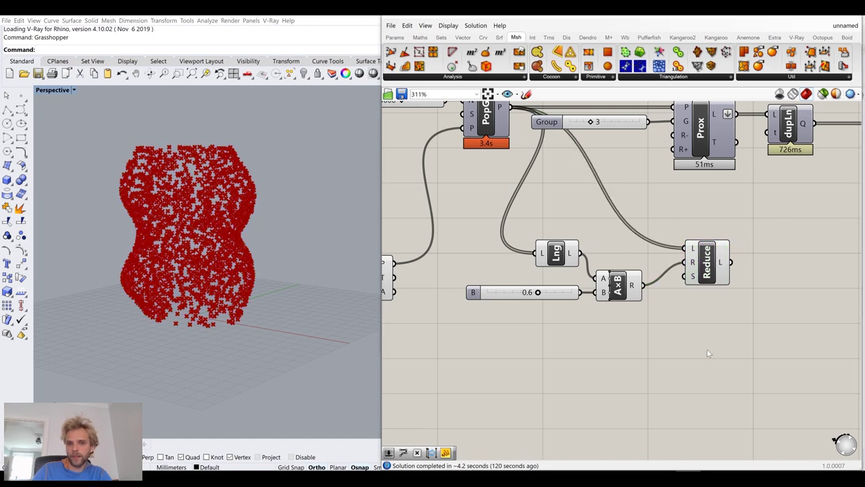
Turn off preview for List Length and Multiplication, and read Random Reduce's output list.
click(704, 269)
click(669, 327)
right_drag(645, 341, 682, 349)
drag(681, 349, 564, 250)
middle_click(562, 246)
scroll(562, 245, up, 1)
right_drag(786, 280, 631, 285)
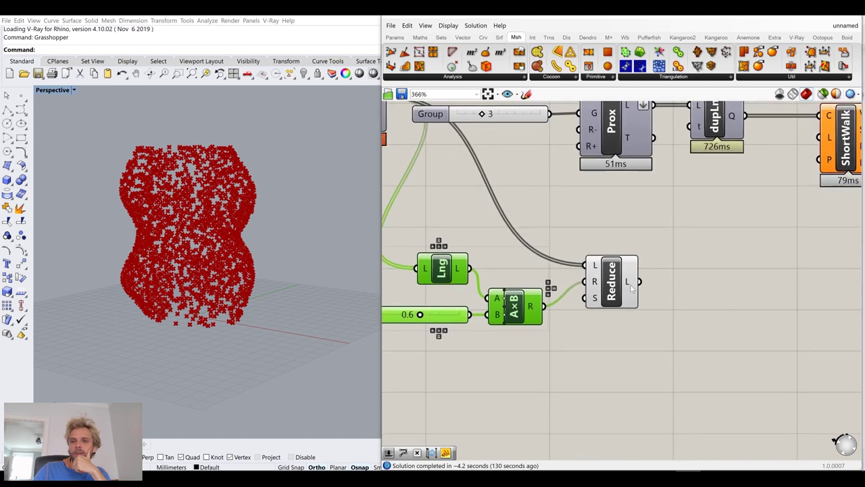
click(627, 284)
mouse_move(628, 284)
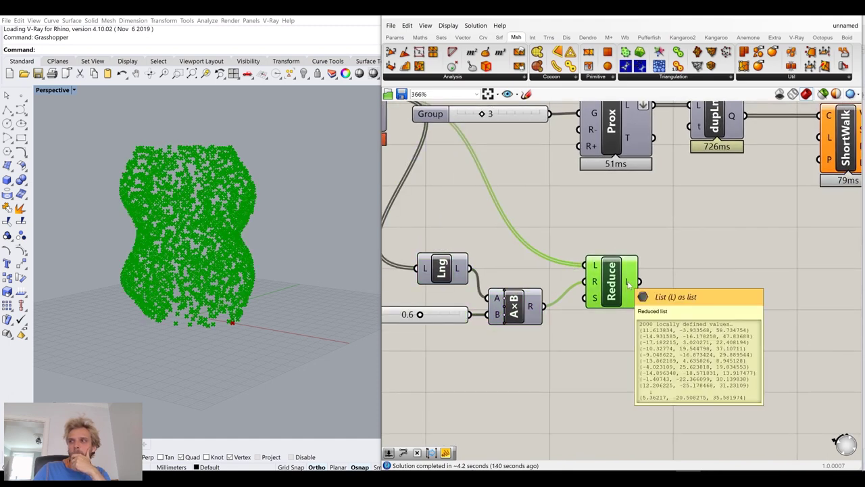
click(497, 363)
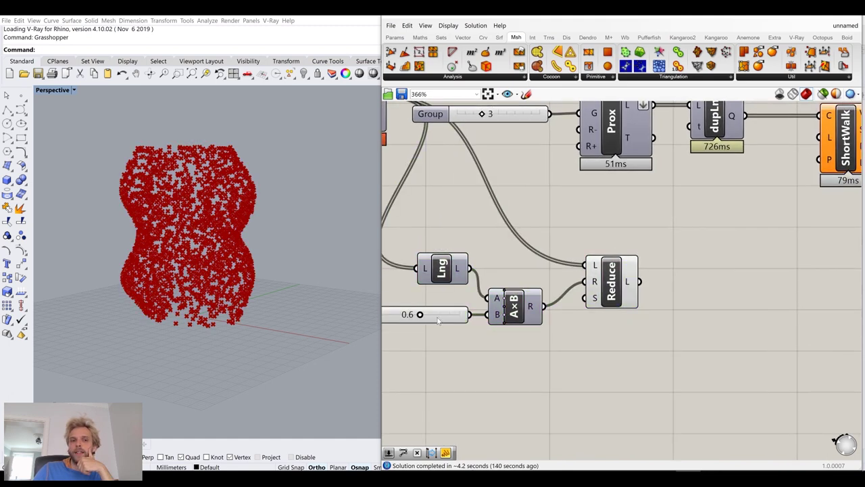
Move List Length, the 0.6 slider, Multiplication and Random Reduce together farther below the Proximity components.
right_drag(549, 229, 631, 193)
drag(737, 337, 501, 222)
drag(696, 238, 697, 295)
click(700, 230)
click(698, 305)
click(691, 241)
right_drag(527, 263, 666, 269)
click(436, 274)
click(690, 251)
Add a Line component above Random Reduce, connecting Evaluate Curve's P to input A and Random Reduce's L to input B.
right_drag(808, 215, 697, 209)
double_click(698, 208)
text(line)
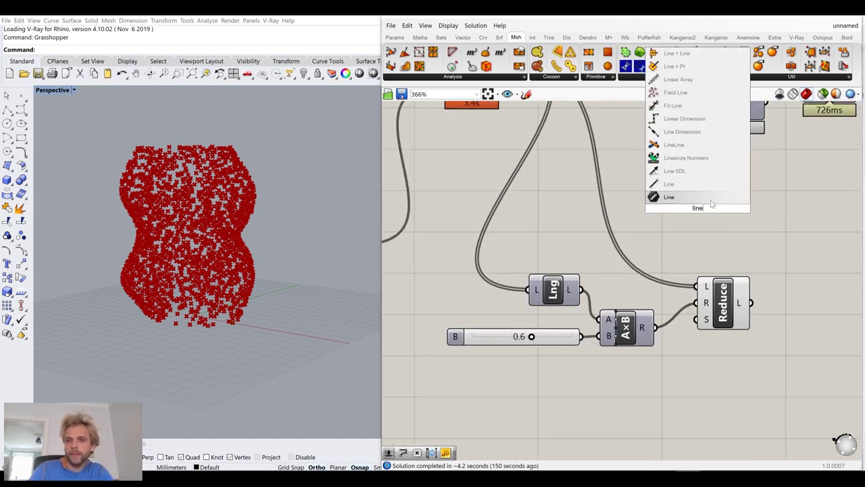
click(690, 202)
drag(690, 198, 728, 201)
click(655, 211)
scroll(655, 210, down, 4)
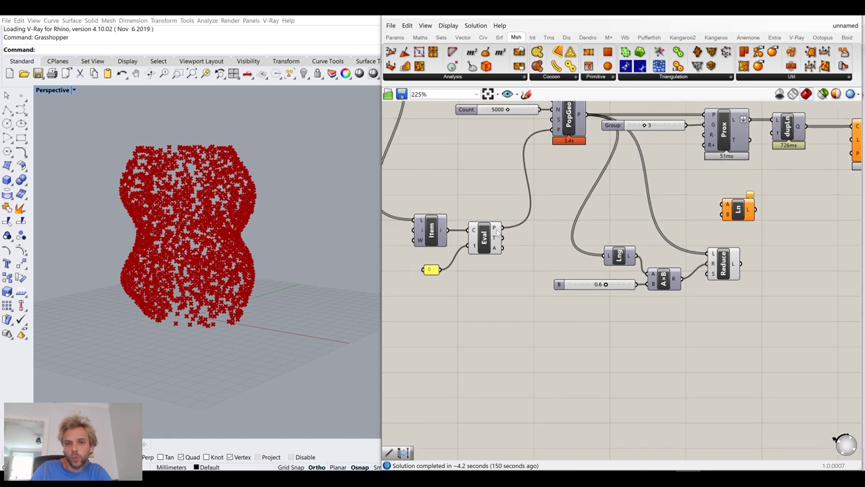
drag(501, 227, 784, 232)
drag(736, 268, 769, 236)
click(737, 297)
Turn off the previews of Evaluate Curve and Random Reduce so only the lines display.
click(484, 236)
middle_click(484, 237)
click(620, 229)
click(724, 263)
middle_click(724, 262)
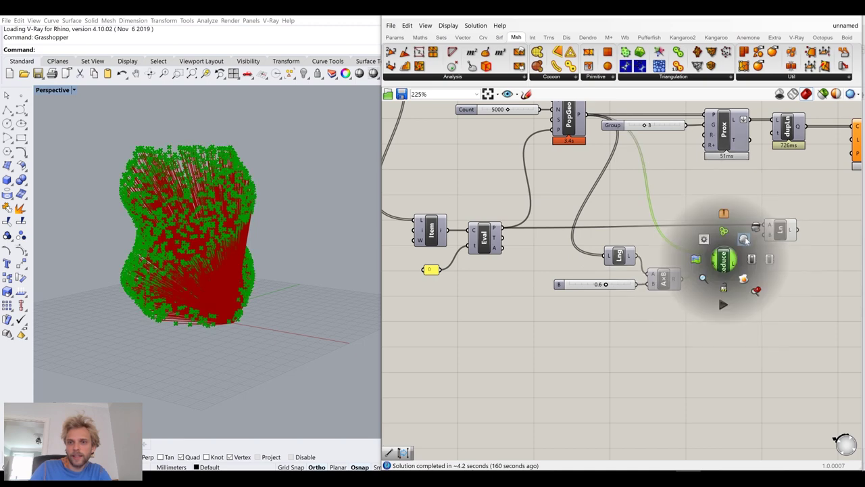
click(756, 229)
click(734, 201)
Inspect the lines fanning out from the base point and connect Line's output L to Shortest Walk's input P.
right_drag(249, 274, 276, 312)
scroll(210, 300, up, 5)
scroll(279, 308, down, 3)
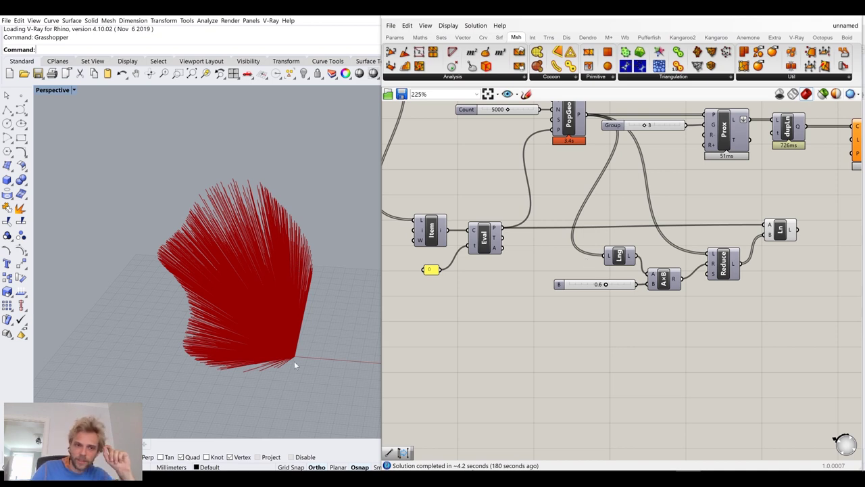
scroll(294, 360, up, 1)
scroll(295, 357, up, 2)
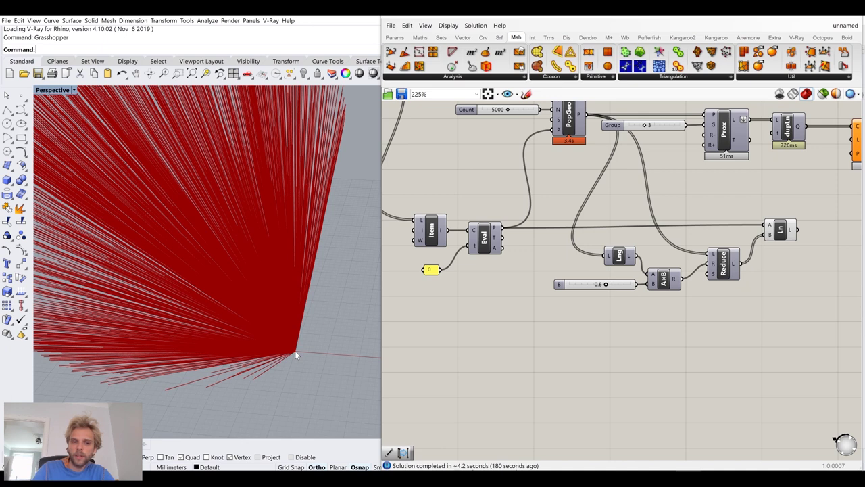
right_drag(197, 336, 125, 338)
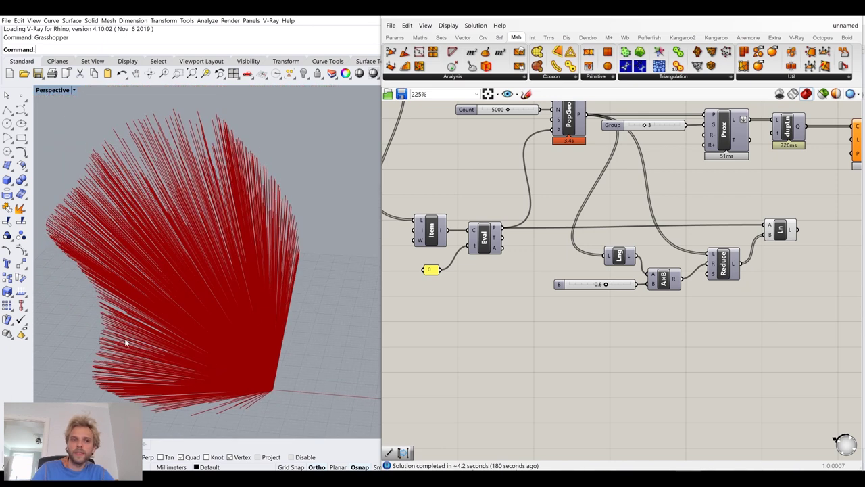
right_drag(810, 219, 643, 298)
drag(607, 320, 684, 252)
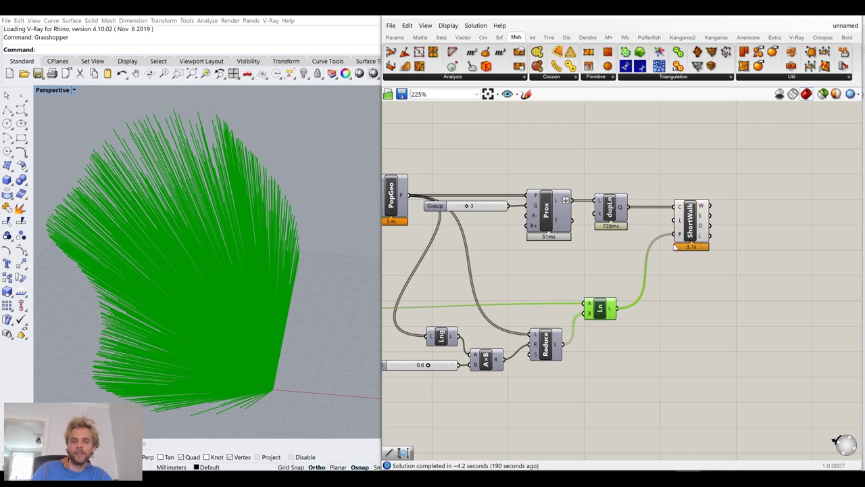
click(693, 304)
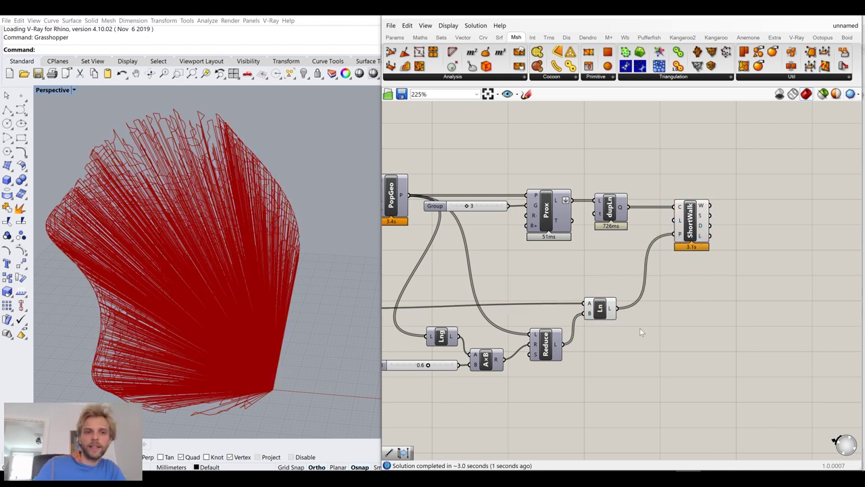
Turn off the Line component's preview and examine the branching shortest-walk curves around the vase up close.
click(594, 305)
middle_click(595, 305)
click(628, 272)
click(675, 313)
right_drag(197, 271, 244, 266)
scroll(232, 264, up, 2)
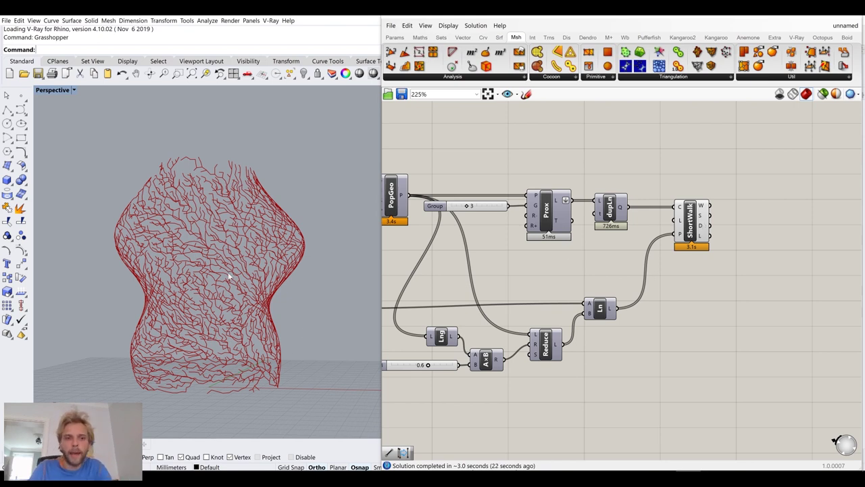
right_drag(230, 276, 211, 301)
scroll(213, 347, up, 5)
right_drag(213, 347, 226, 277)
scroll(205, 204, up, 5)
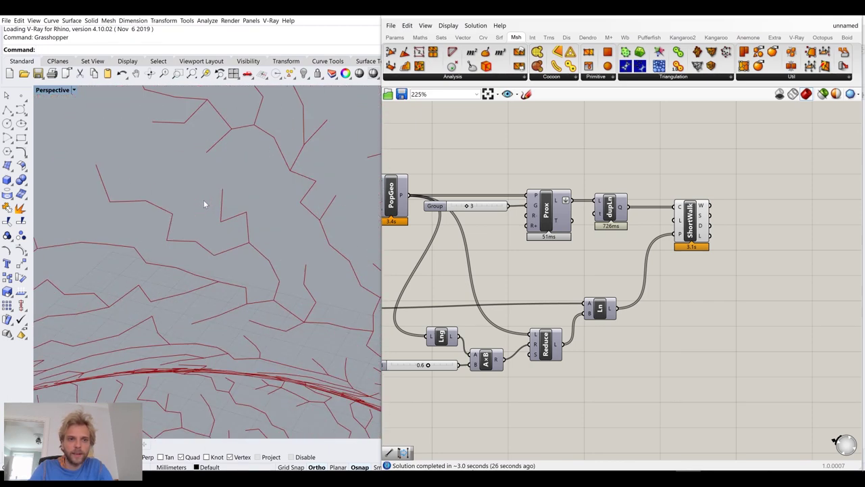
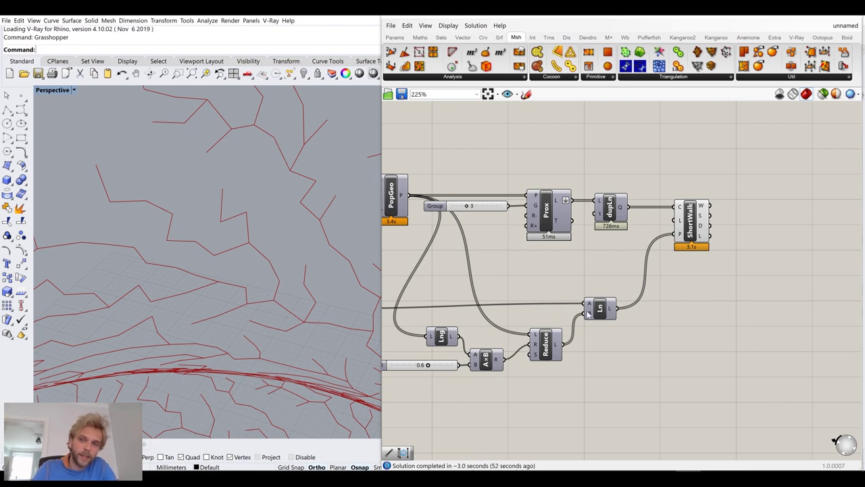
Add an Explode component after Shortest Walk and connect the Shortest Walk output W to its input C.
right_drag(717, 304, 666, 316)
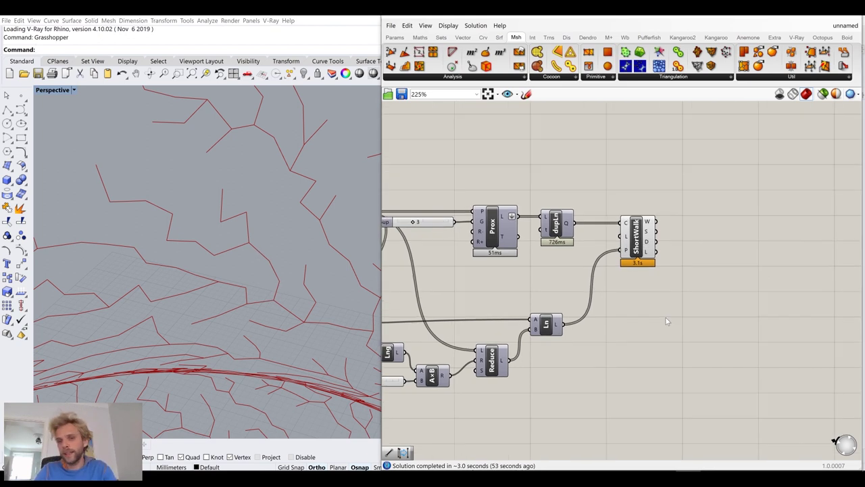
double_click(701, 240)
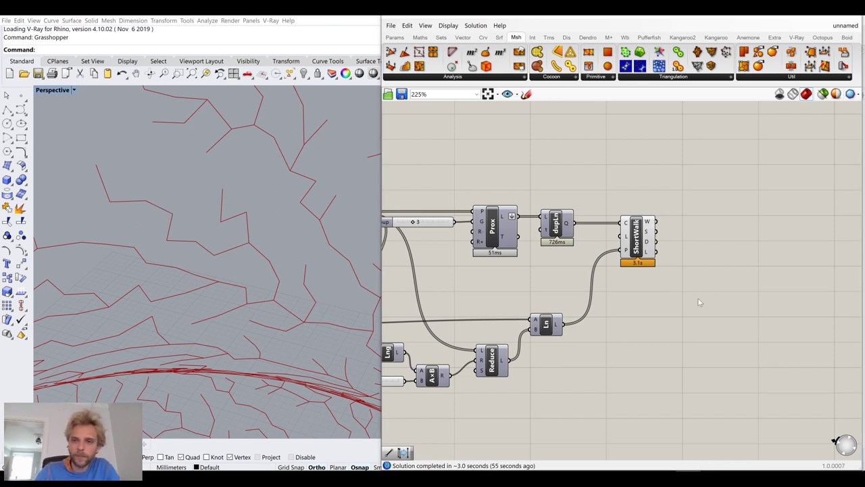
scroll(640, 218, up, 2)
mouse_move(640, 215)
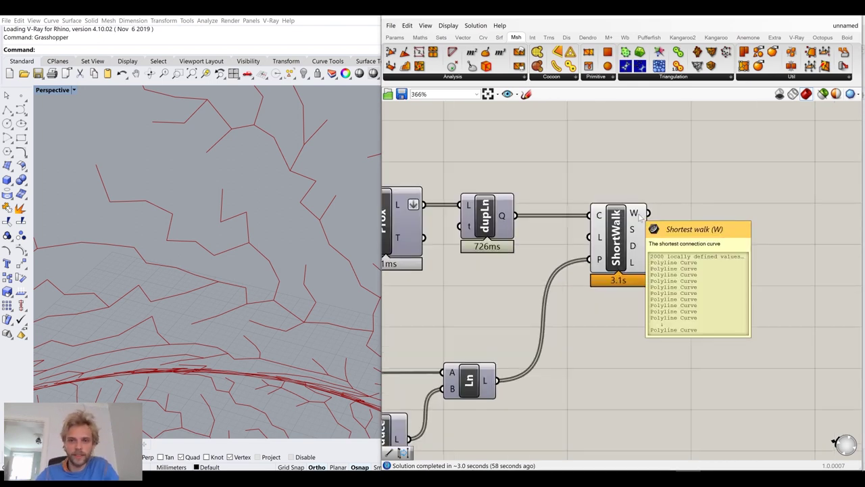
right_drag(742, 217, 655, 237)
double_click(655, 237)
text(e)
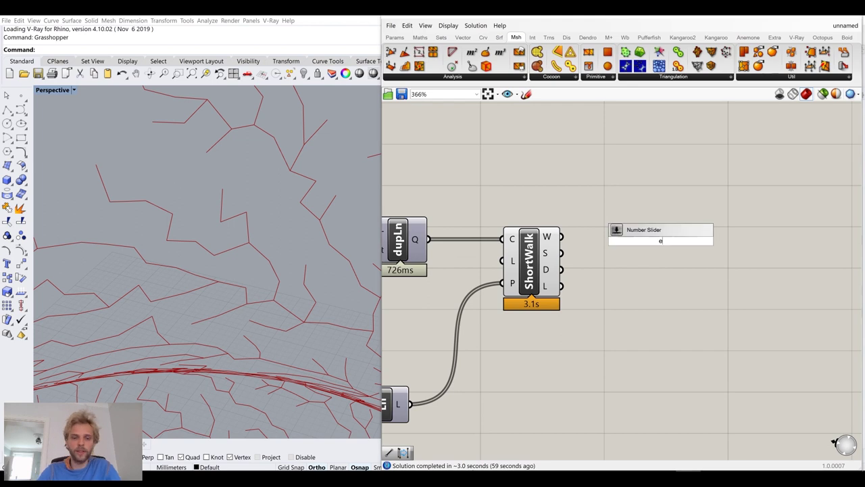
text(xplode)
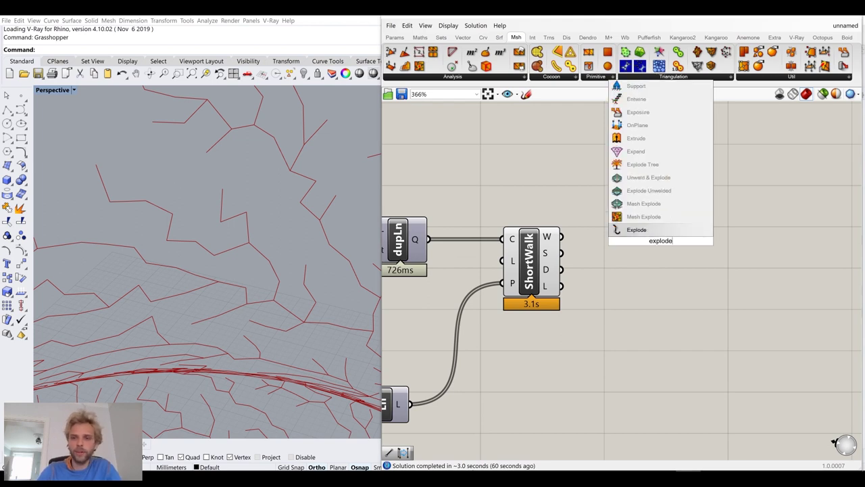
click(632, 230)
drag(563, 237, 639, 245)
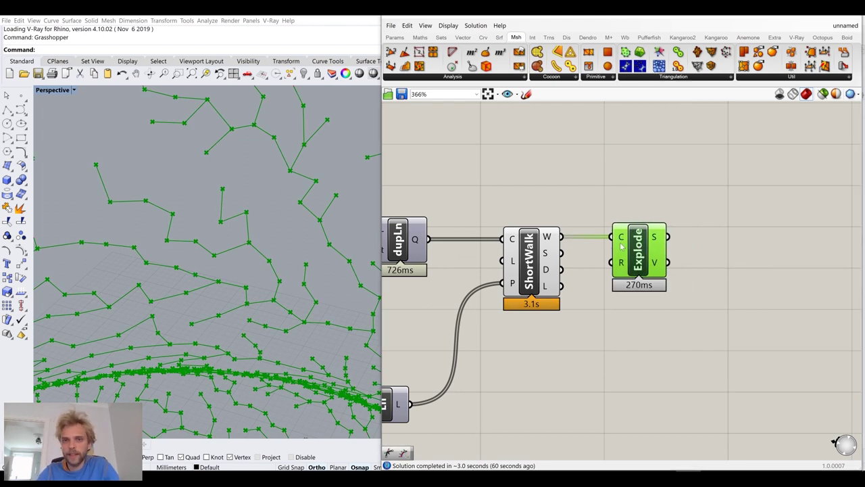
Turn off the Shortest Walk component's preview.
click(548, 244)
middle_click(549, 245)
click(582, 214)
click(605, 199)
Flatten Explode's segments output S and read its list of segments.
right_drag(605, 199, 537, 183)
right_click(588, 230)
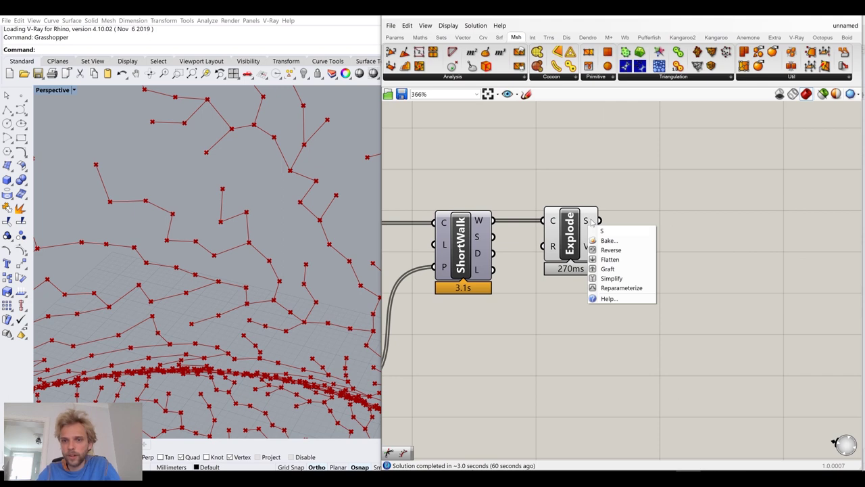
click(609, 259)
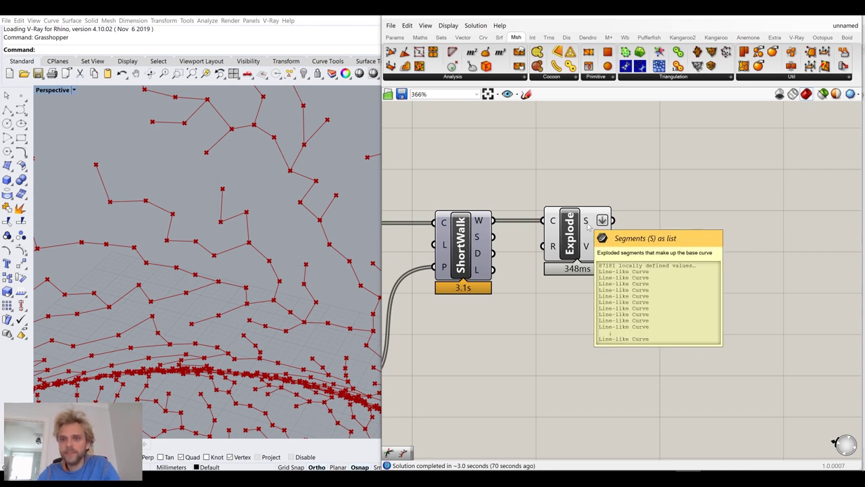
Add a removeDuplicateLines component beside Explode and connect Explode's segments output S to its line input L.
right_drag(662, 278, 641, 273)
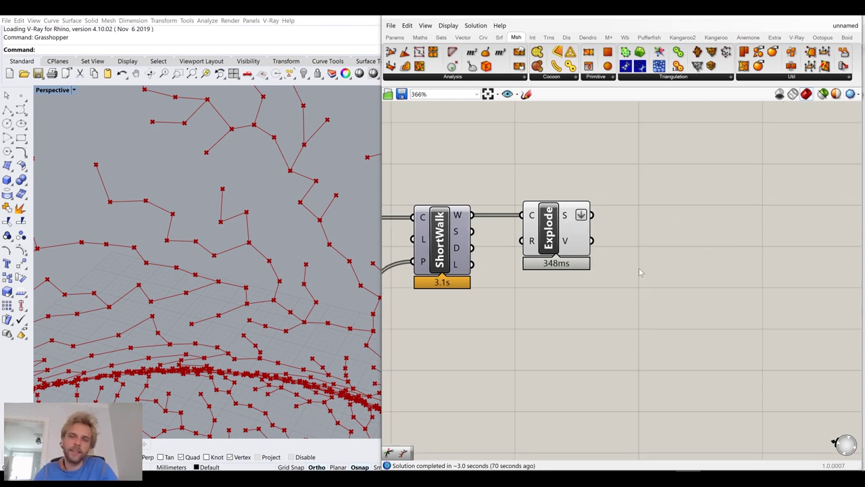
double_click(641, 272)
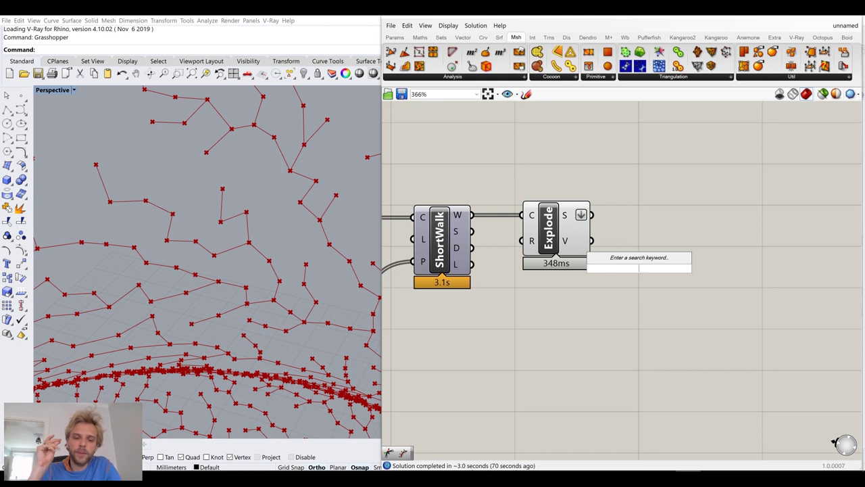
text(cull)
key(BackSpace)
key(BackSpace)
key(BackSpace)
key(BackSpace)
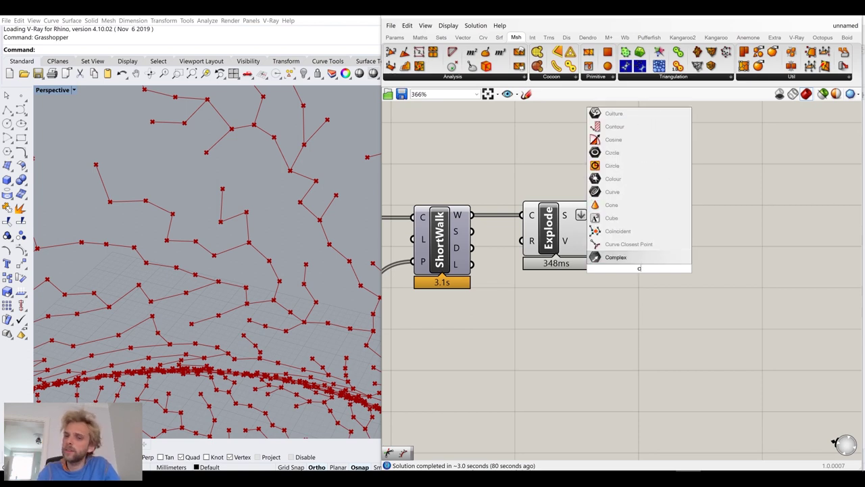
text(remo)
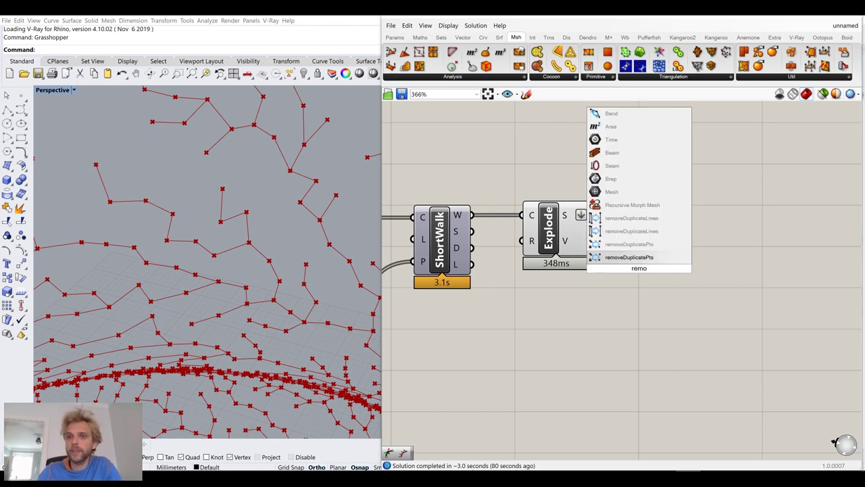
click(631, 219)
drag(592, 215, 613, 257)
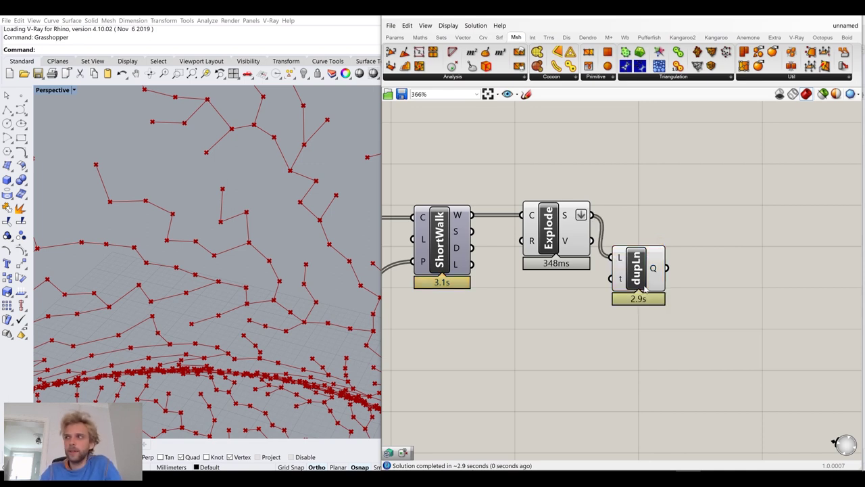
drag(646, 289, 653, 248)
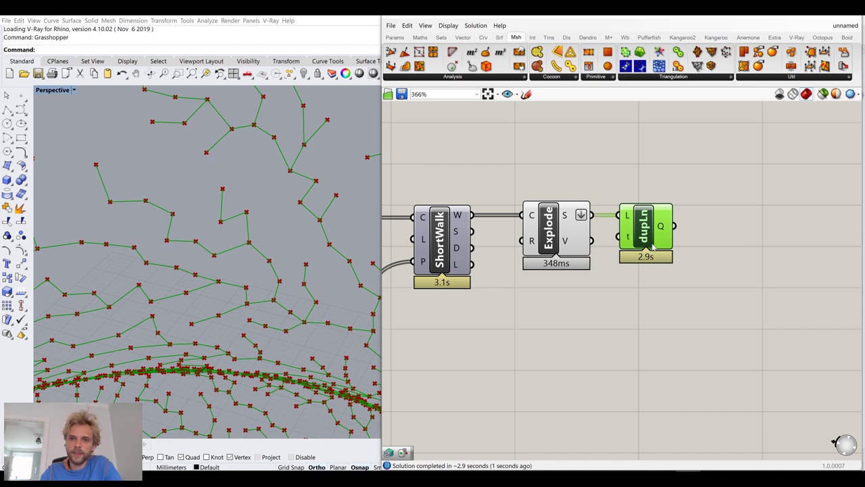
Turn off Explode's preview, and compare its segments list with the unique lines output of removeDuplicateLines.
click(560, 232)
middle_click(560, 231)
click(594, 201)
click(634, 196)
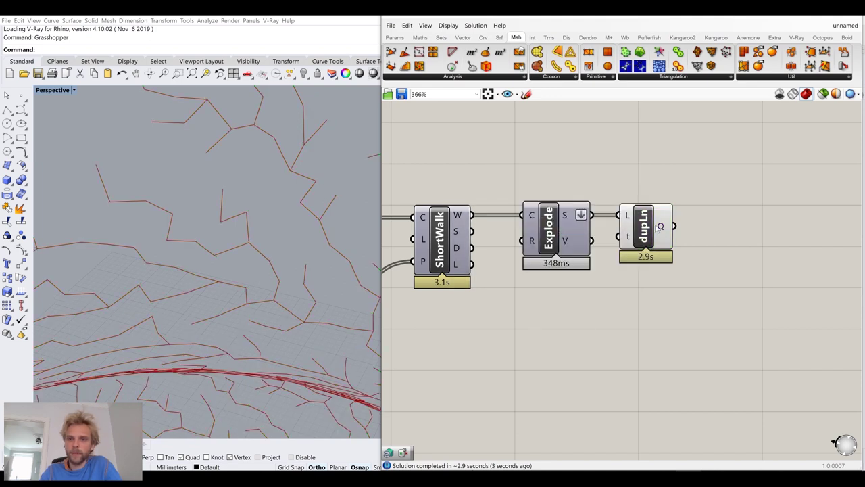
mouse_move(567, 216)
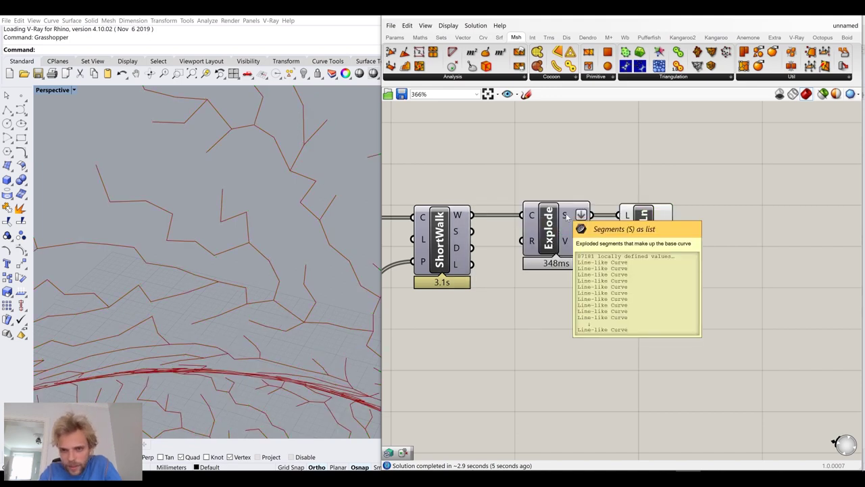
mouse_move(668, 229)
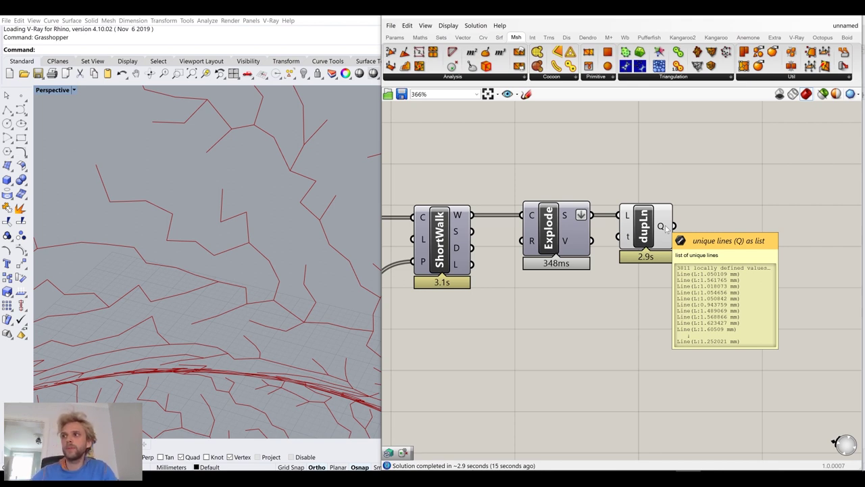
Select the downstream components of the definition and move them slightly down on the canvas.
scroll(647, 202, down, 4)
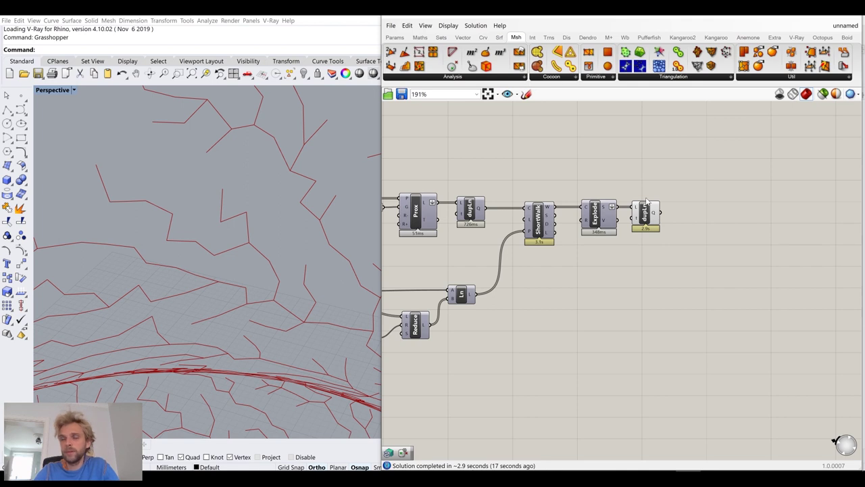
scroll(647, 202, down, 6)
drag(776, 329, 441, 193)
drag(500, 225, 510, 244)
click(452, 250)
scroll(235, 273, down, 10)
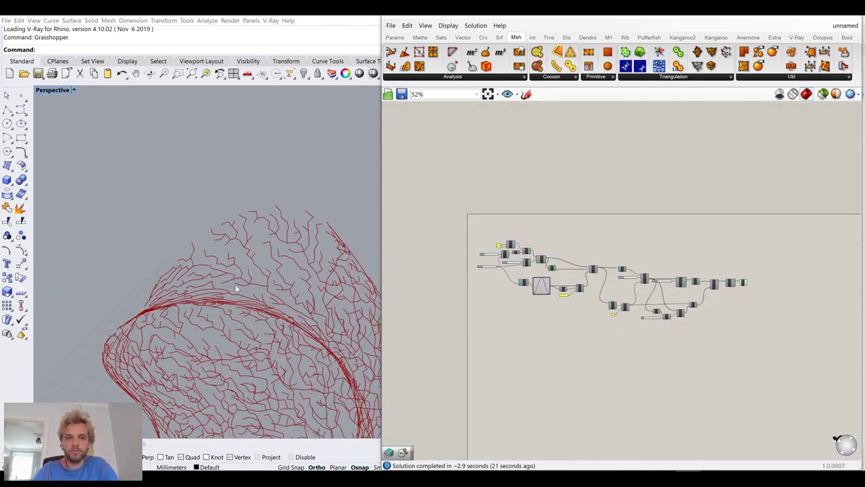
Examine the deduplicated branching lines around the whole vase, both up close and from a distance.
right_drag(215, 277, 207, 258)
scroll(221, 292, up, 2)
scroll(216, 295, up, 2)
scroll(214, 295, up, 2)
scroll(207, 257, down, 4)
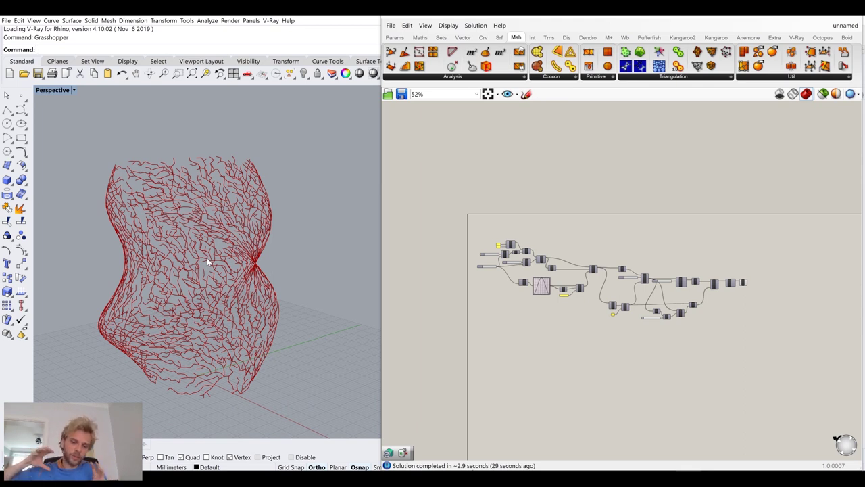
scroll(541, 267, up, 5)
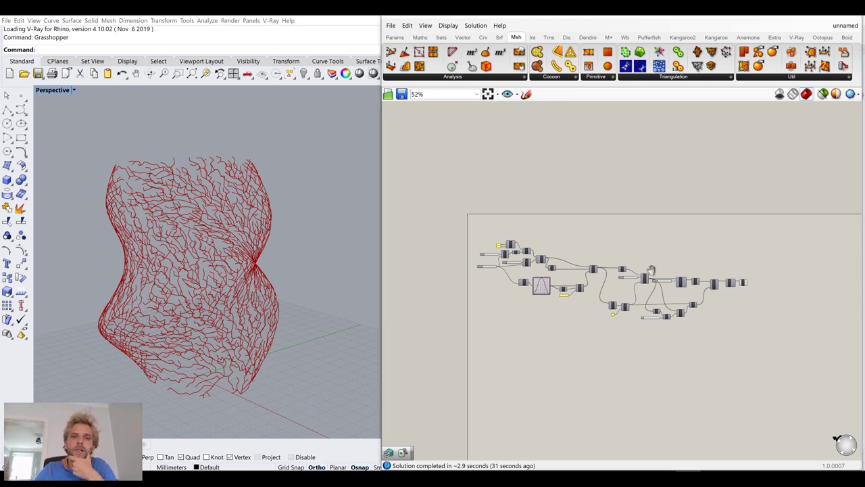
Place Dendro's Curve To Volume component after the last removeDuplicateLines component.
scroll(585, 267, down, 2)
right_drag(732, 300, 600, 295)
scroll(600, 295, up, 7)
click(605, 308)
click(674, 291)
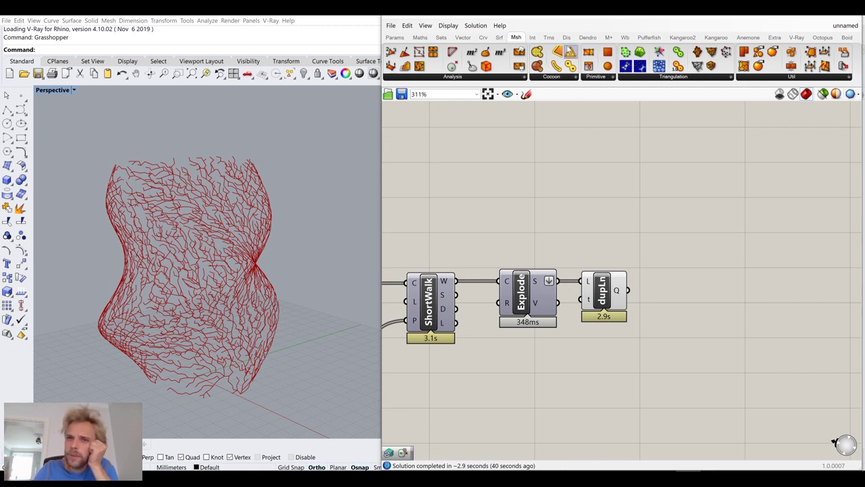
click(555, 78)
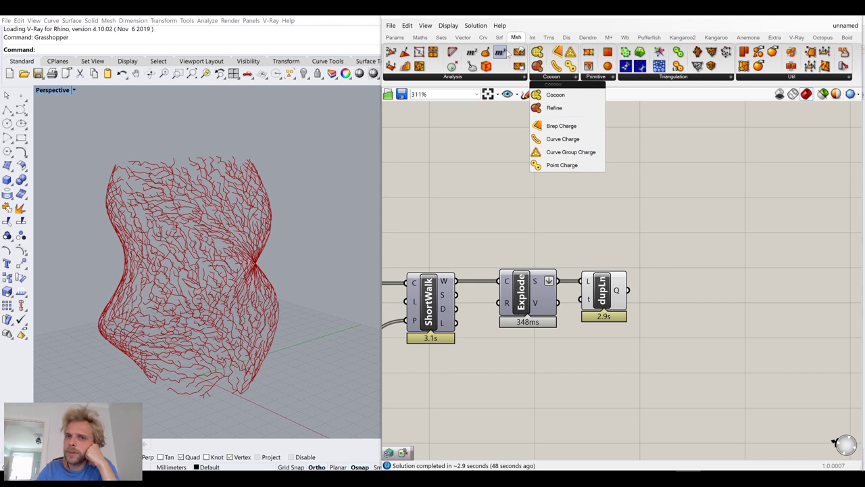
click(587, 38)
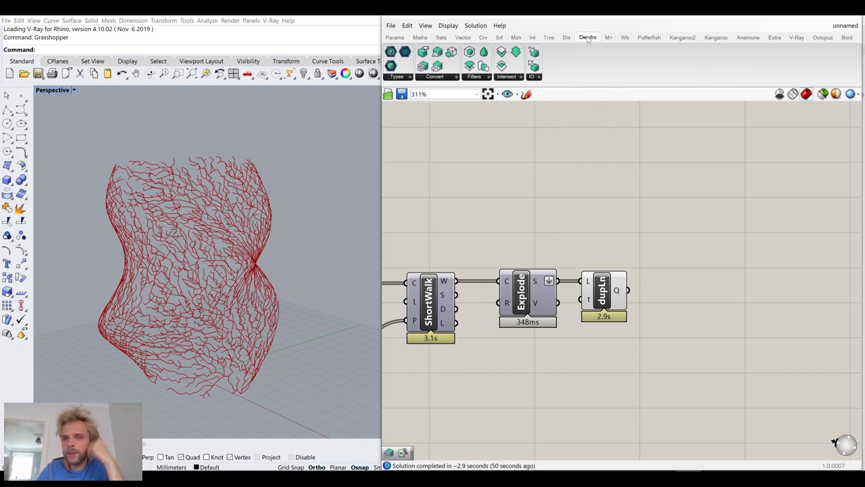
mouse_move(583, 38)
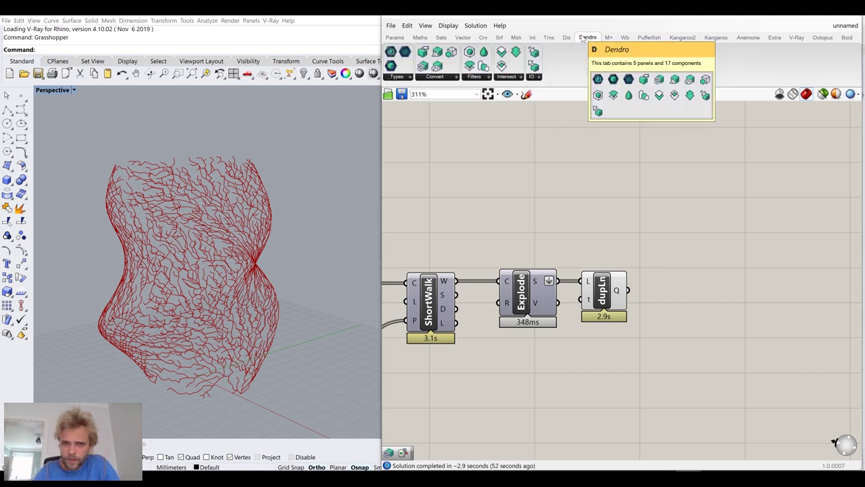
click(427, 78)
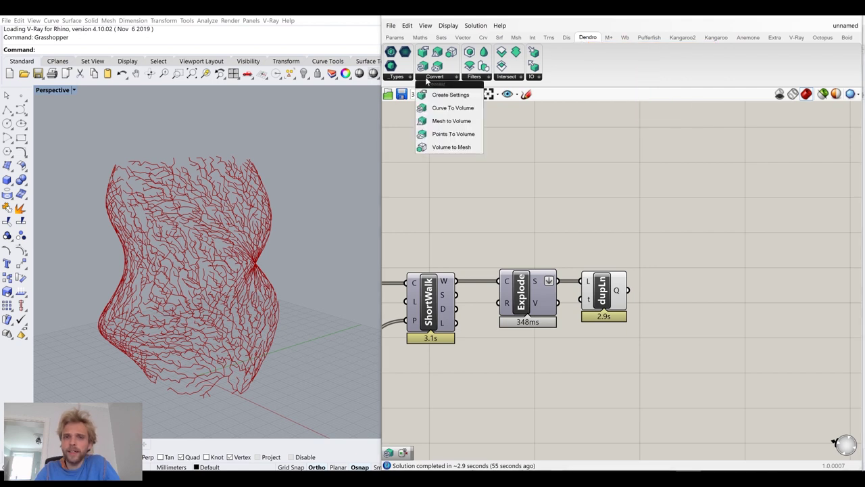
click(433, 111)
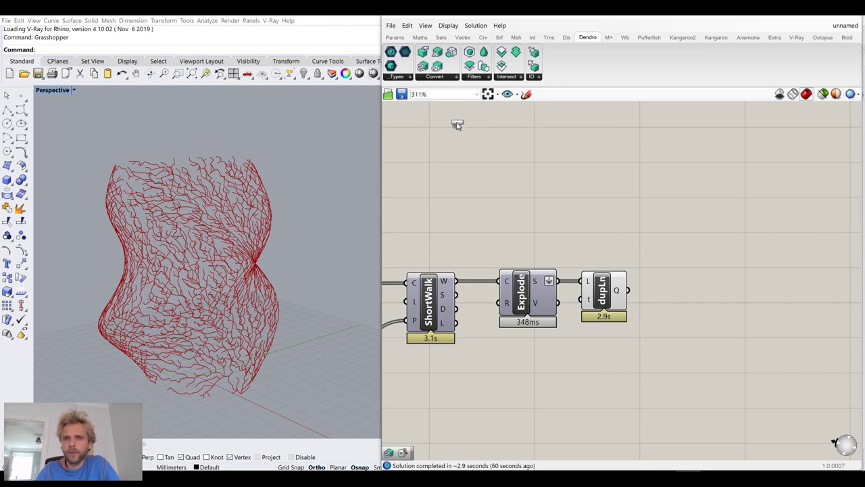
click(690, 306)
Connect the unique lines output Q of removeDuplicateLines to the curve input C of Curve To Volume.
right_drag(625, 301, 581, 274)
scroll(581, 274, up, 2)
drag(585, 261, 714, 275)
click(673, 279)
click(587, 230)
click(565, 255)
middle_click(565, 254)
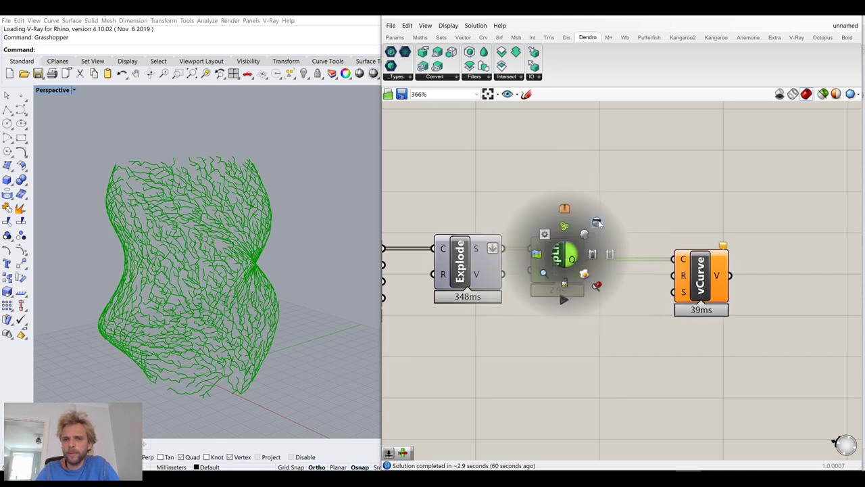
click(654, 270)
Add a number slider with the value 1, connect it to Curve To Volume's radius input R and place it below removeDuplicateLines.
right_drag(654, 271, 584, 241)
scroll(610, 243, up, 3)
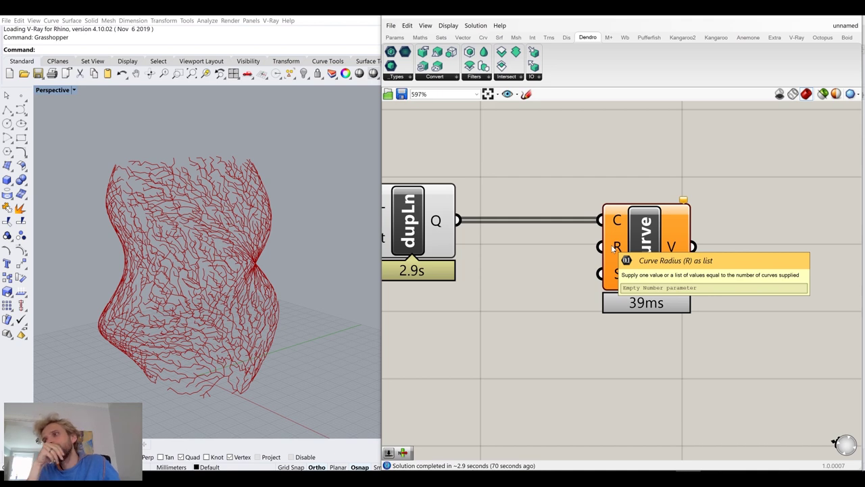
right_drag(459, 368, 549, 342)
double_click(549, 343)
text(1)
key(Return)
drag(656, 343, 692, 223)
drag(620, 340, 549, 301)
click(584, 344)
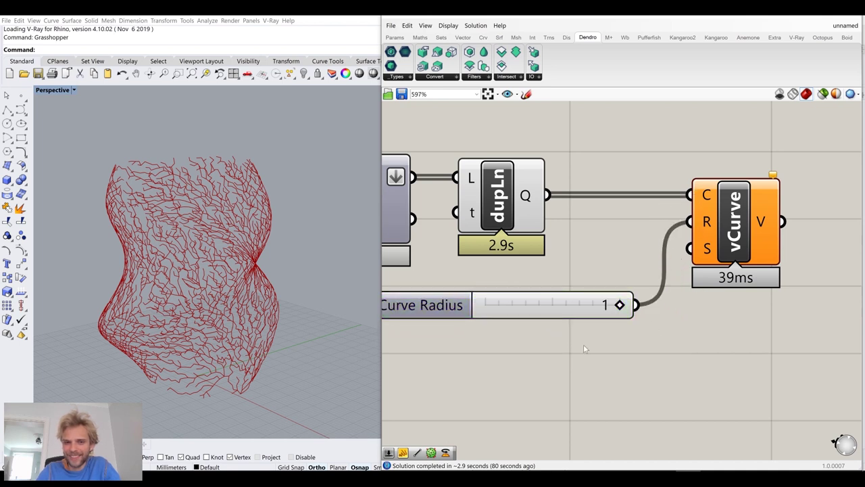
Add Dendro's Create Settings component below the radius slider and connect its output S to Curve To Volume's settings input S.
right_drag(647, 321, 659, 280)
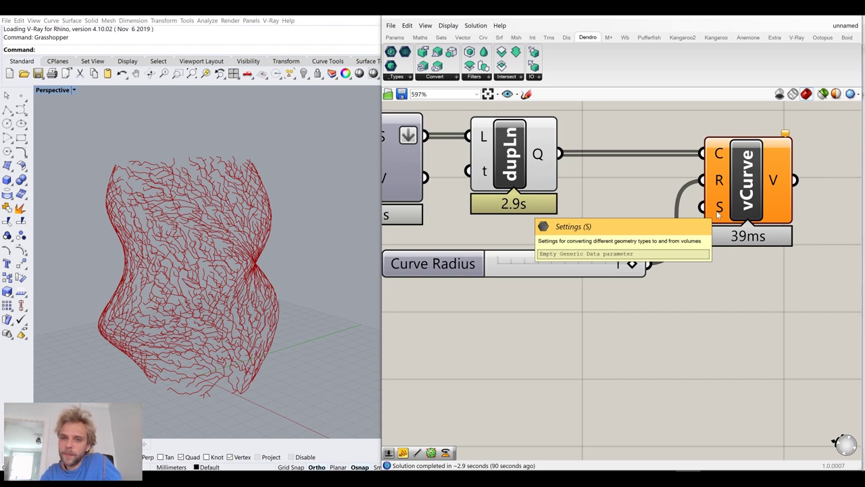
click(428, 80)
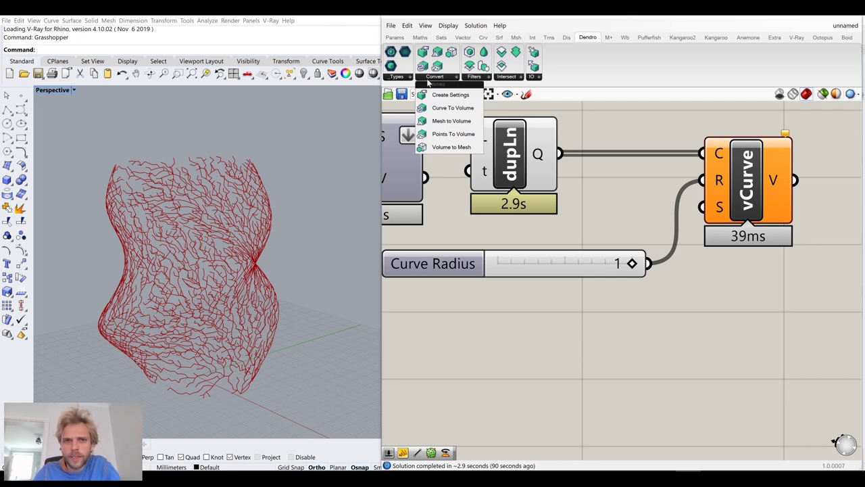
click(443, 95)
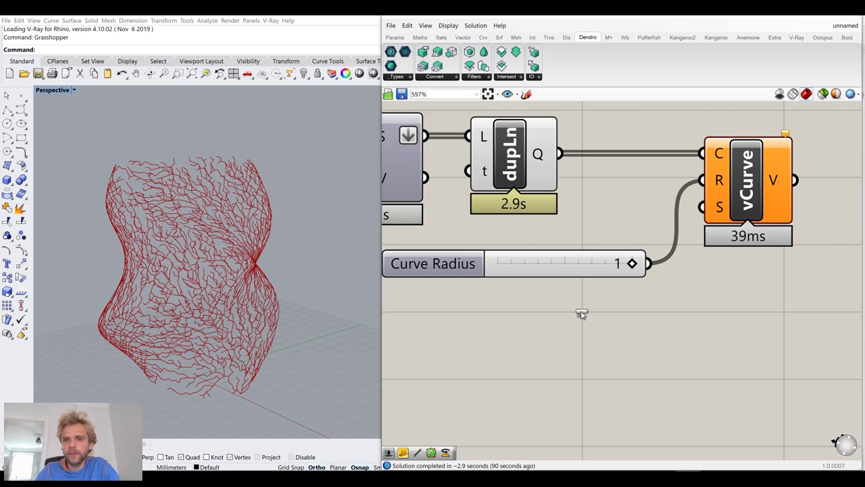
click(585, 357)
drag(630, 359, 701, 207)
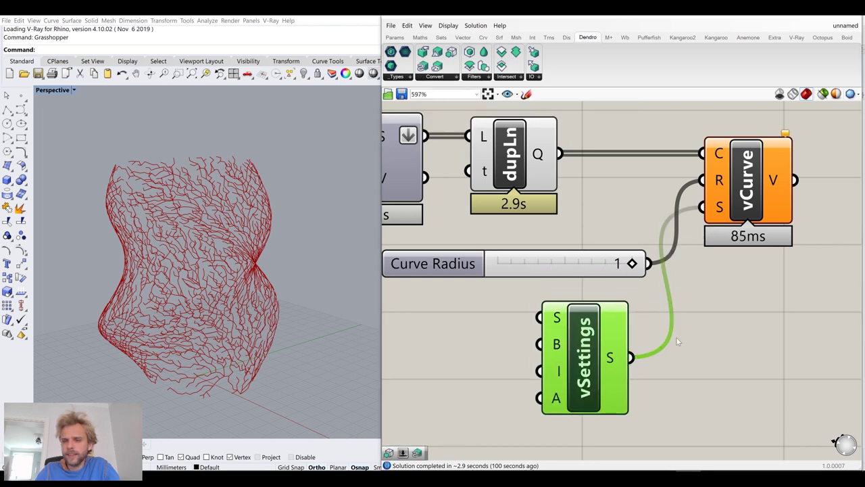
right_drag(676, 337, 709, 280)
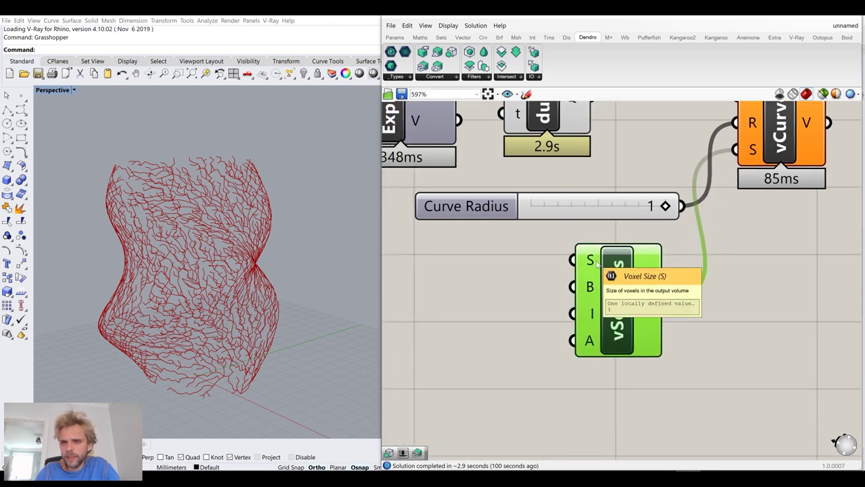
Shift the Curve Radius slider left, then add a 0.5 number slider and connect it to Create Settings' voxel size input S.
right_drag(593, 266, 588, 288)
double_click(488, 311)
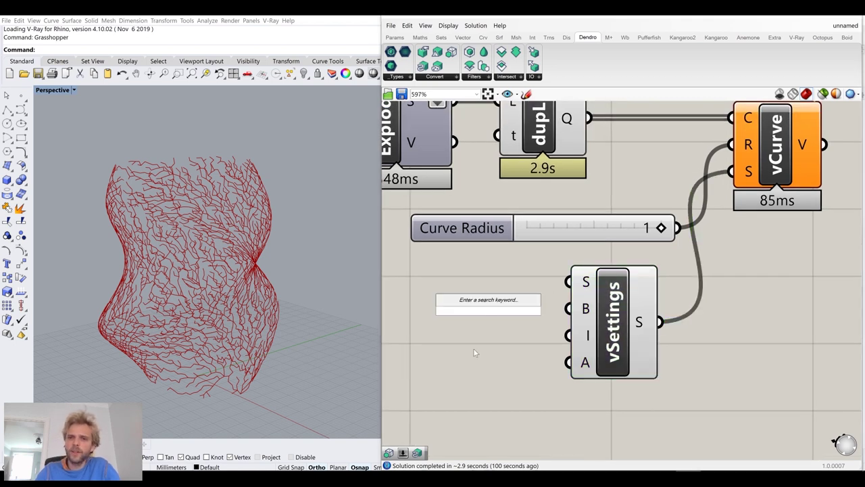
click(473, 350)
drag(587, 225, 551, 223)
right_drag(523, 263, 571, 240)
double_click(520, 278)
text(0)
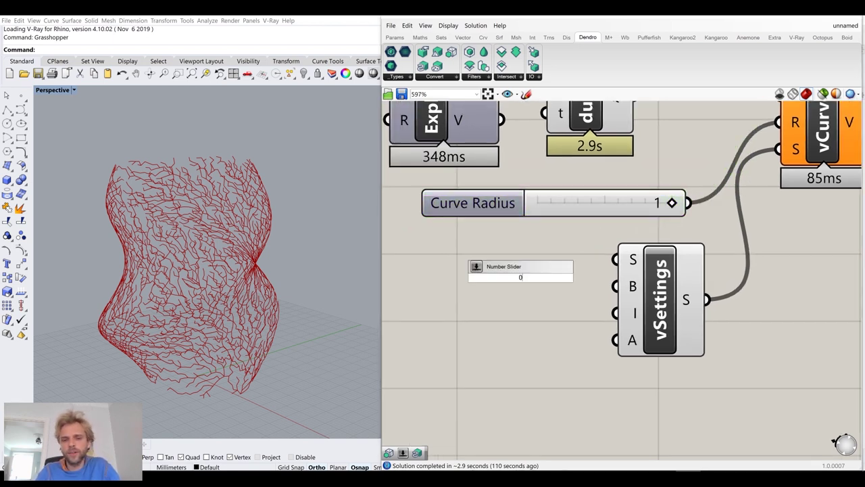
key(Return)
drag(576, 278, 615, 260)
drag(561, 264, 532, 258)
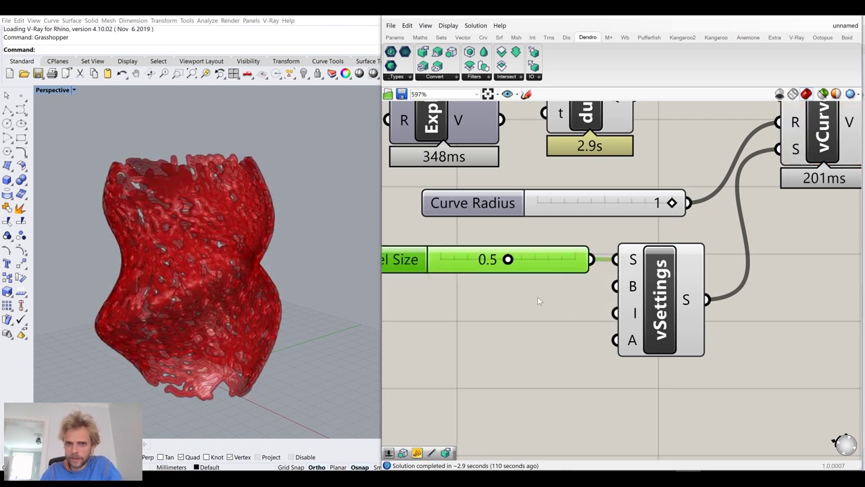
click(537, 297)
Inspect the volume generated around the vase's branching lines from several angles and up close.
right_drag(321, 278, 217, 247)
scroll(163, 228, up, 6)
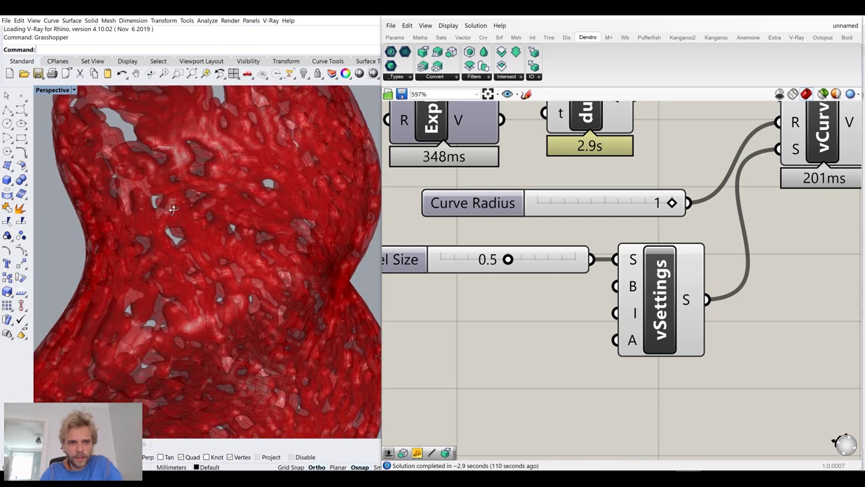
scroll(218, 247, down, 6)
right_drag(303, 299, 224, 291)
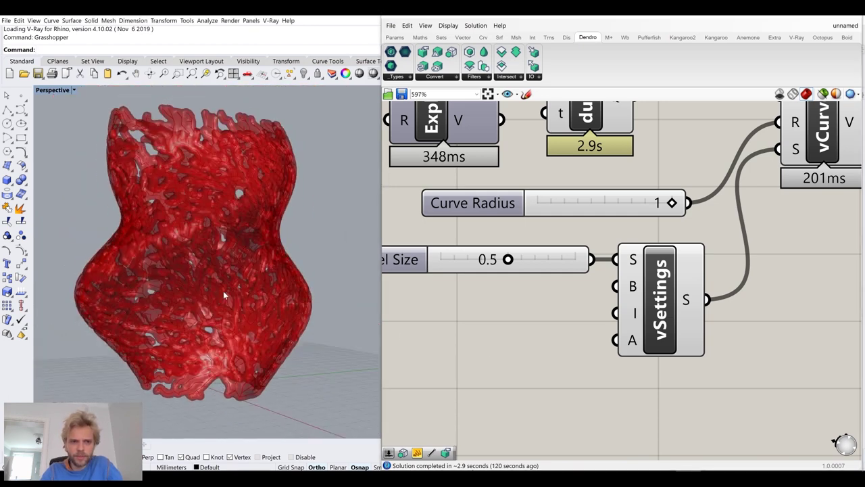
right_drag(638, 209, 639, 243)
right_drag(219, 185, 224, 192)
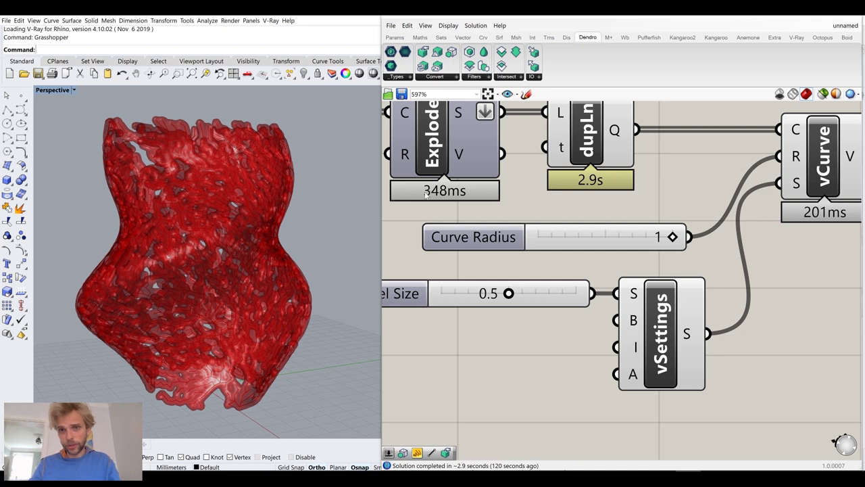
Move Curve To Volume, Create Settings and both sliders well to the right, leaving free canvas space after removeDuplicateLines.
scroll(737, 367, down, 3)
drag(748, 367, 597, 156)
shift+drag(539, 324, 495, 259)
drag(595, 287, 720, 288)
click(589, 344)
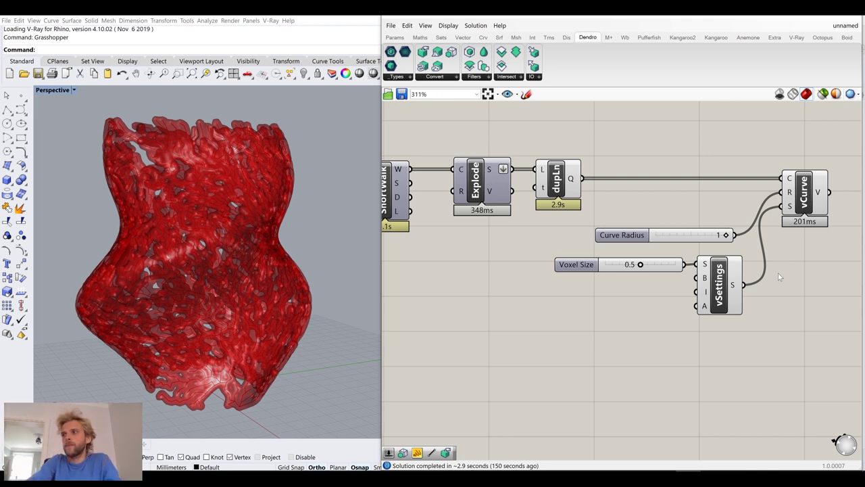
scroll(779, 276, down, 3)
drag(770, 347, 617, 193)
drag(692, 284, 789, 283)
click(624, 310)
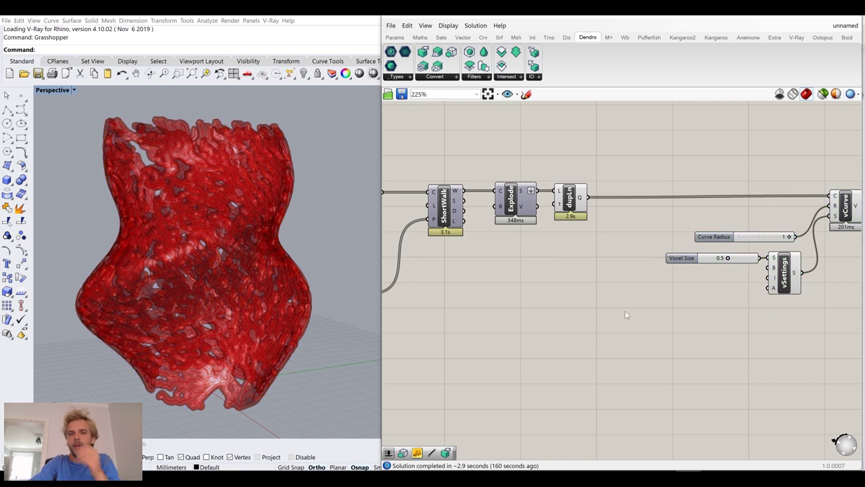
Examine the volume around the vase's lower opening and base branches from several angles and up close.
right_drag(260, 294, 230, 286)
scroll(150, 367, up, 6)
right_drag(148, 369, 226, 353)
right_drag(221, 295, 187, 301)
right_drag(310, 286, 185, 296)
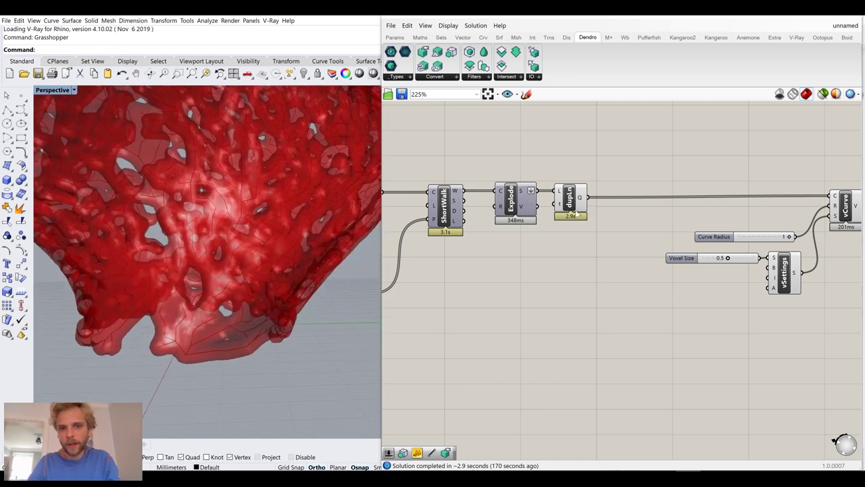
right_drag(574, 209, 533, 197)
scroll(204, 361, up, 3)
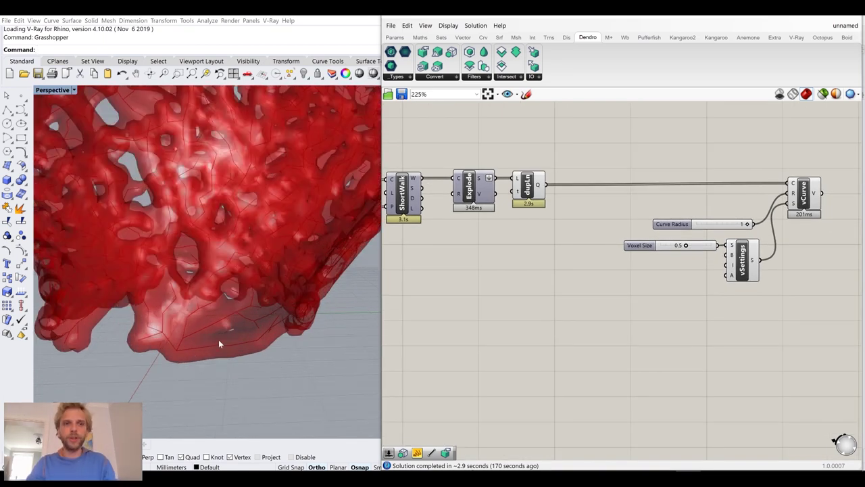
scroll(218, 343, down, 3)
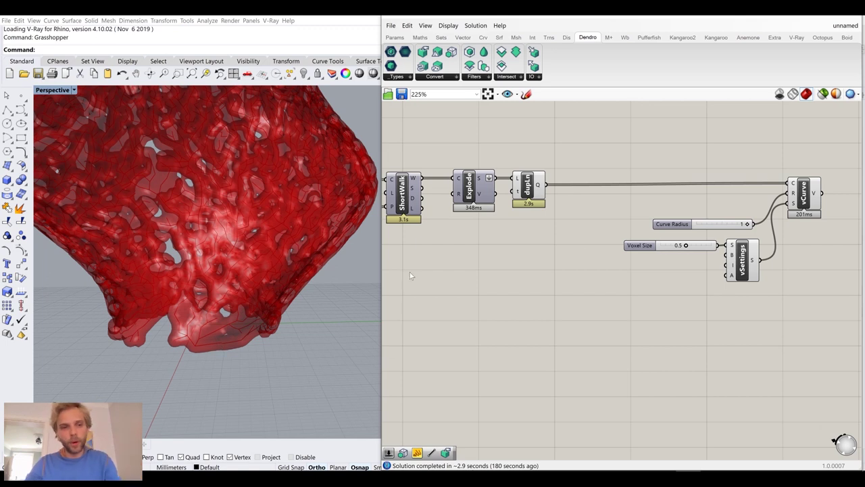
Move Curve To Volume, Create Settings and both sliders further right, away from removeDuplicateLines.
right_drag(579, 251, 522, 257)
drag(796, 330, 560, 178)
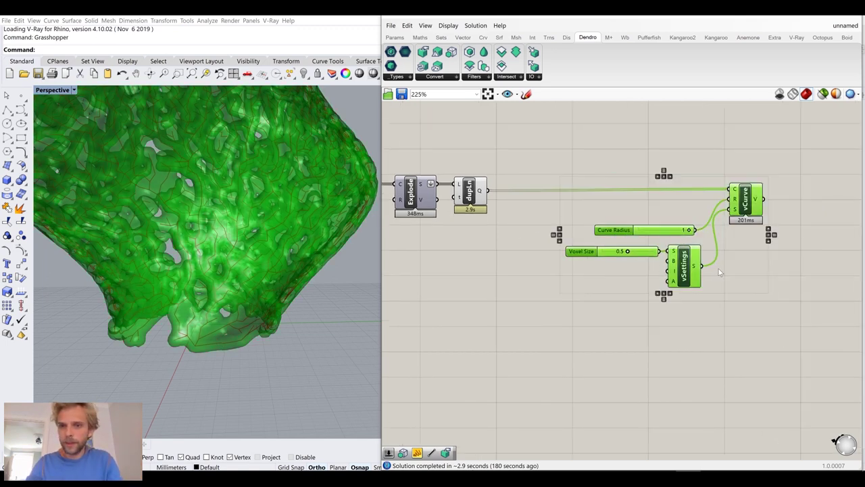
drag(695, 274, 742, 275)
click(529, 261)
Add an Evaluate Length component below removeDuplicateLines and connect output Q to its curve input C.
click(469, 191)
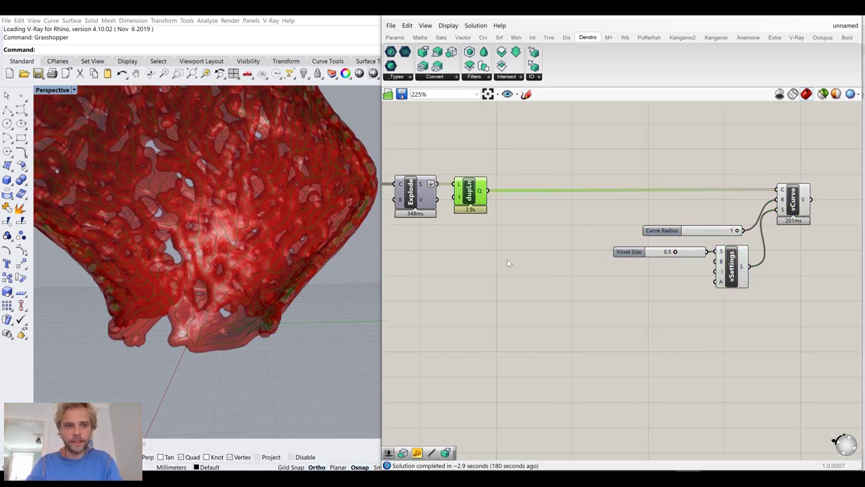
double_click(478, 247)
text(evaluate leng)
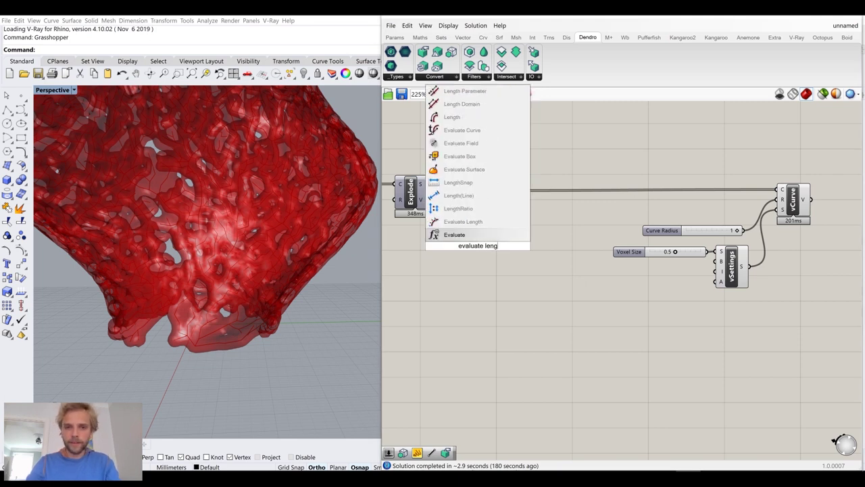
click(498, 221)
drag(488, 191, 528, 243)
Add a panel containing 0.5 and connect it to Evaluate Length's length input L.
double_click(463, 275)
text(//0.5)
key(Return)
scroll(460, 280, up, 3)
drag(455, 283, 529, 215)
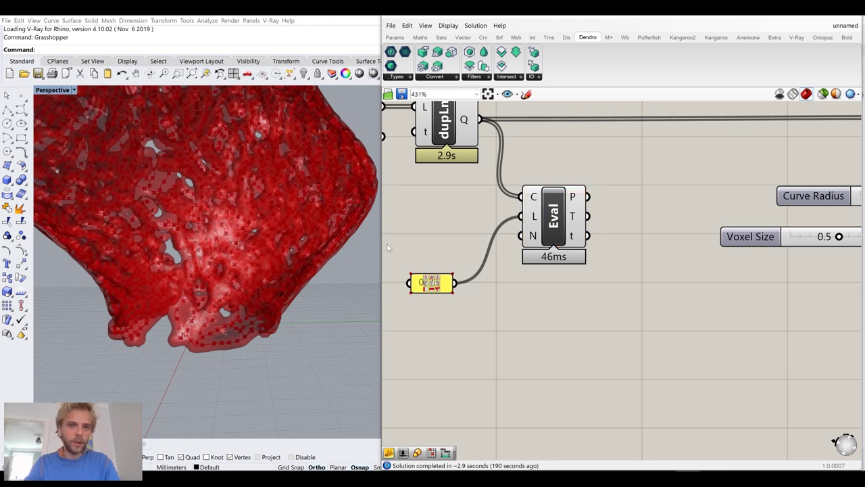
click(423, 279)
scroll(443, 278, up, 2)
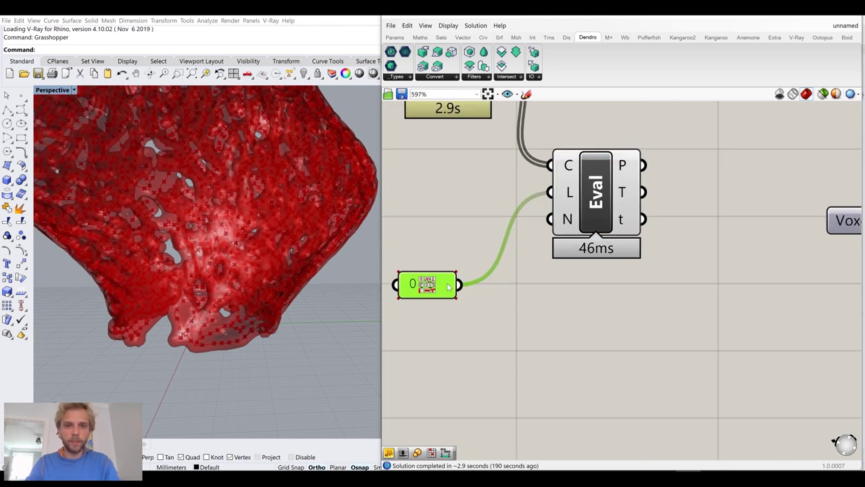
Place the 0.5 panel directly beside Evaluate Length and move both further below removeDuplicateLines.
scroll(448, 269, down, 2)
drag(443, 280, 487, 216)
drag(566, 311, 457, 201)
drag(528, 220, 501, 331)
click(610, 321)
right_drag(610, 321, 612, 271)
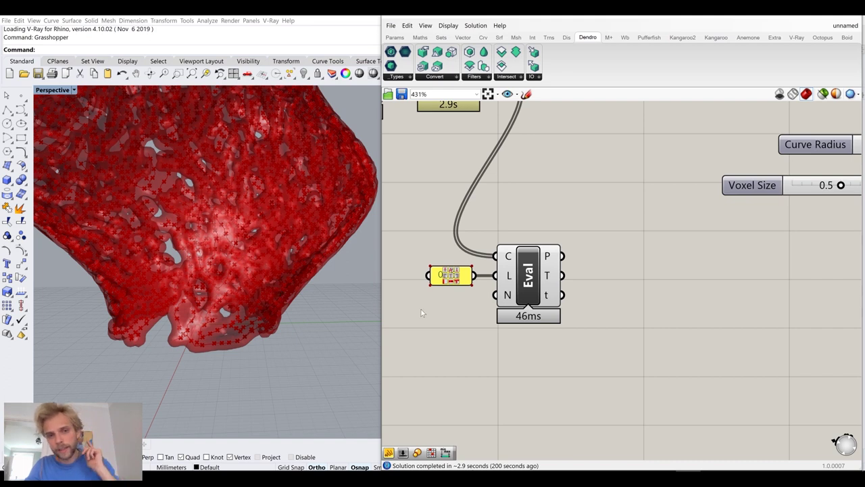
Add a point Deconstruct component beside Evaluate Length and feed it the points from output P.
double_click(642, 348)
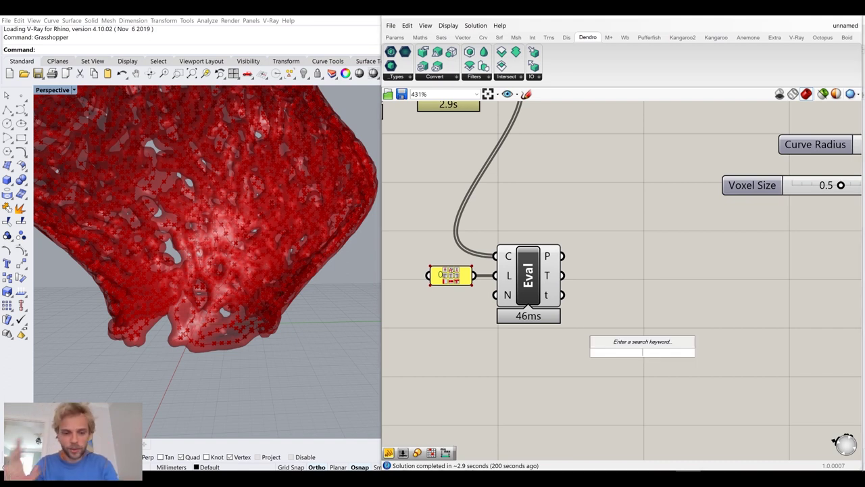
text(deconstr)
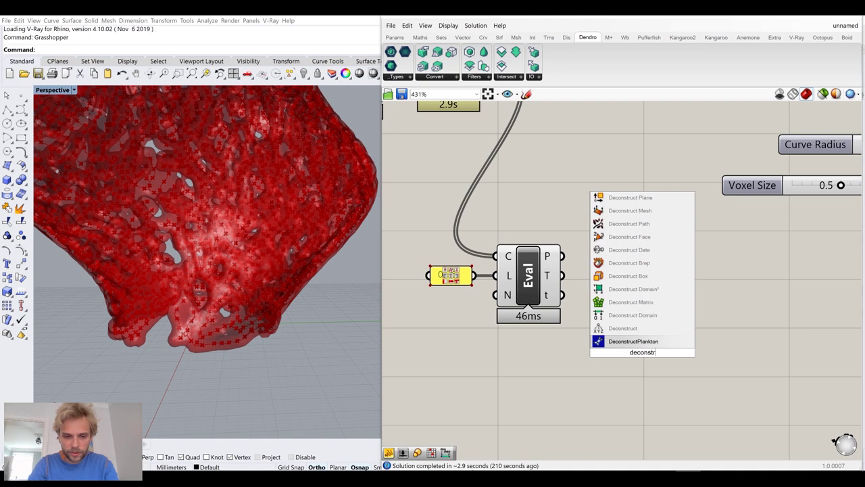
text(uct)
click(643, 346)
drag(561, 256, 617, 276)
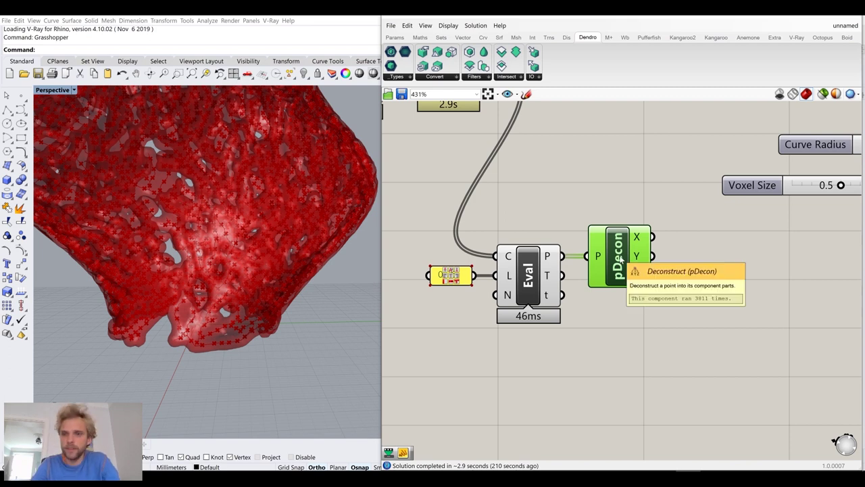
right_drag(644, 304, 601, 295)
mouse_move(594, 275)
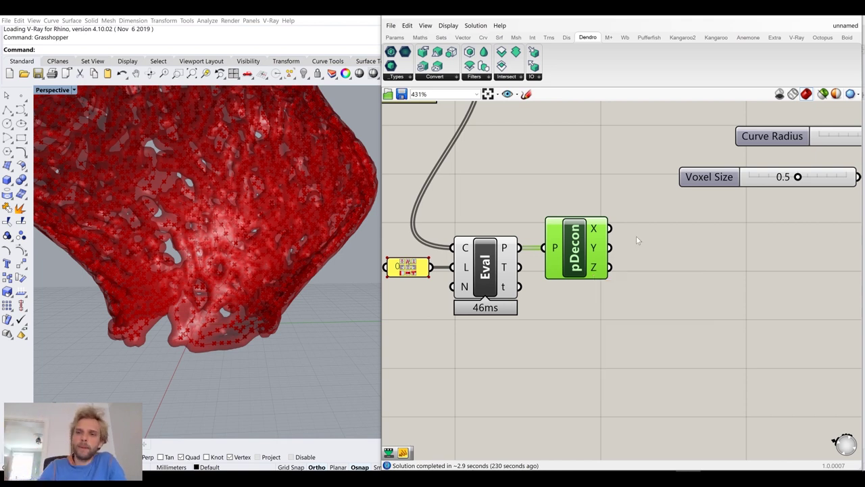
Raise the Curve Radius slider and shift it with the Voxel Size slider, Create Settings and Curve To Volume further right.
right_drag(664, 234, 542, 309)
right_drag(685, 227, 611, 224)
drag(630, 211, 616, 175)
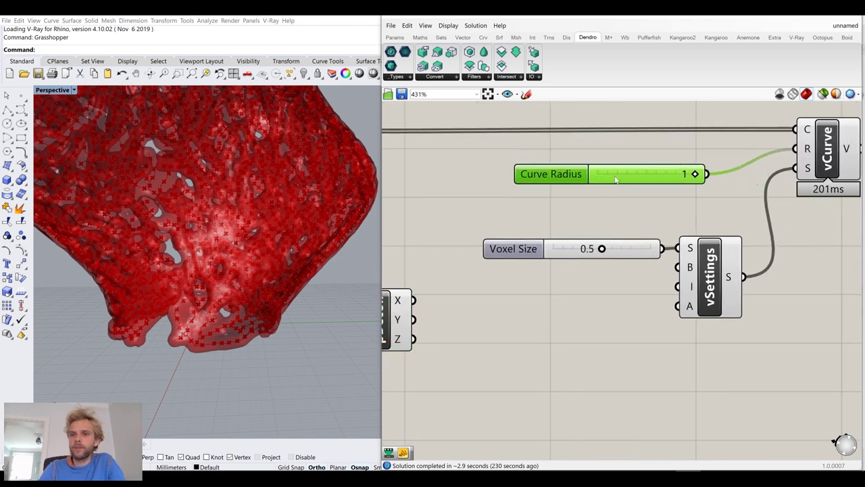
scroll(616, 175, down, 4)
drag(814, 289, 587, 137)
drag(676, 244, 779, 240)
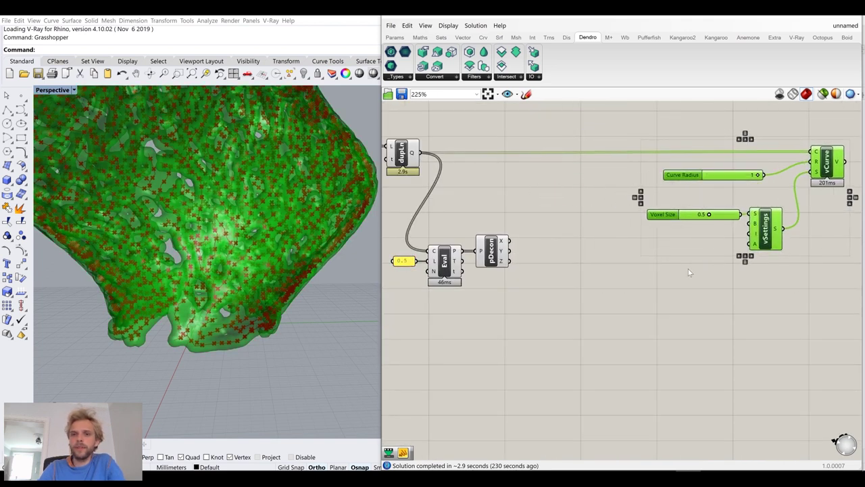
click(688, 272)
scroll(493, 263, up, 3)
Add a Remap Numbers component and connect Deconstruct's Z output to its value input V.
mouse_move(511, 263)
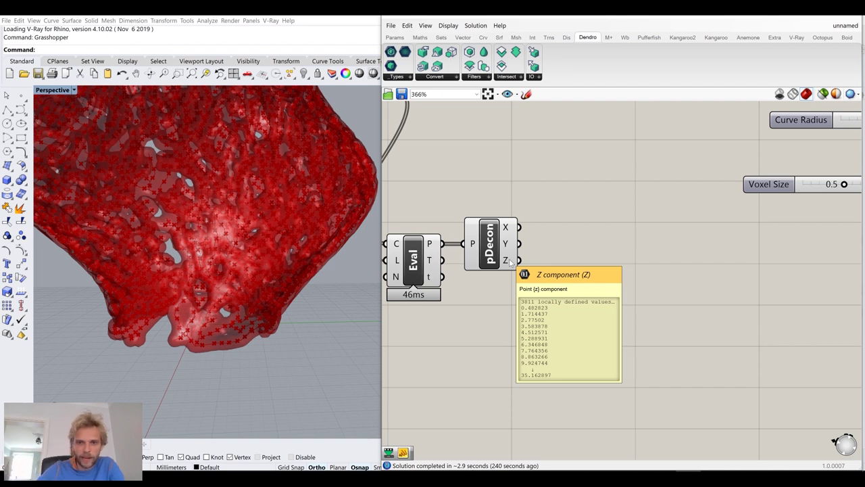
double_click(624, 284)
text(remap)
click(606, 272)
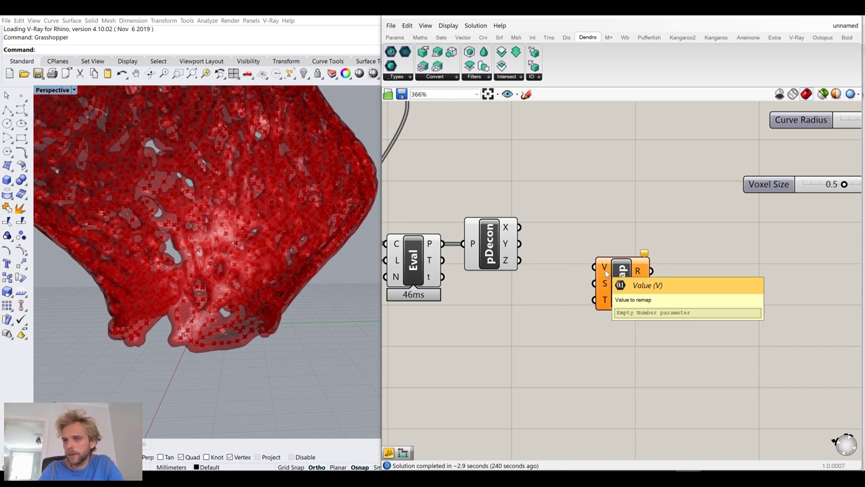
drag(519, 260, 620, 280)
mouse_move(509, 263)
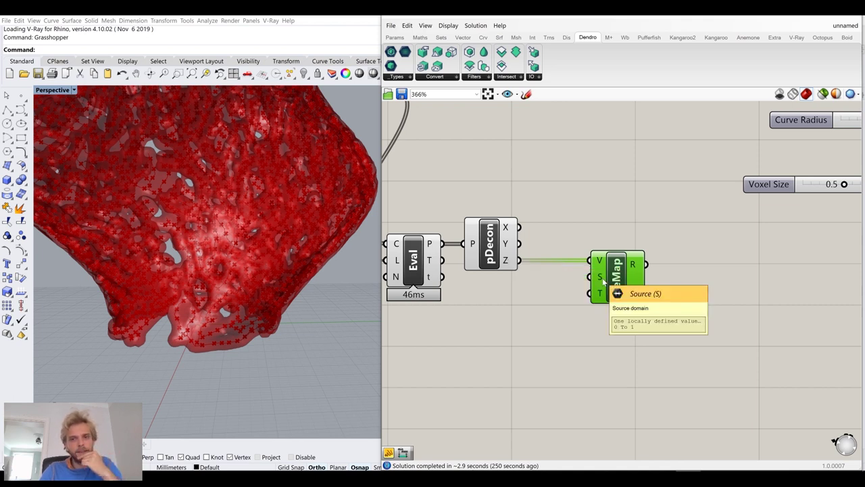
Insert a Bounds component before Remap Numbers, feeding it the Z values and connecting its domain to source input S.
drag(604, 280, 649, 279)
double_click(559, 308)
text(bounds)
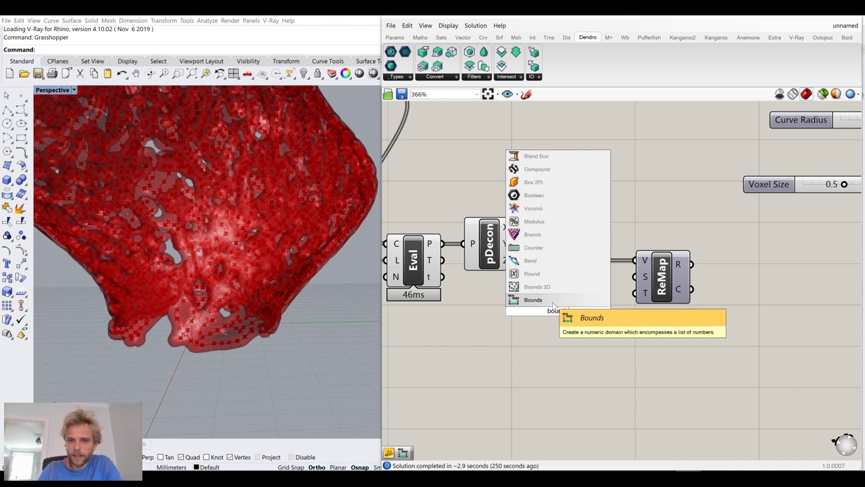
click(553, 304)
drag(520, 260, 532, 313)
drag(574, 318, 634, 277)
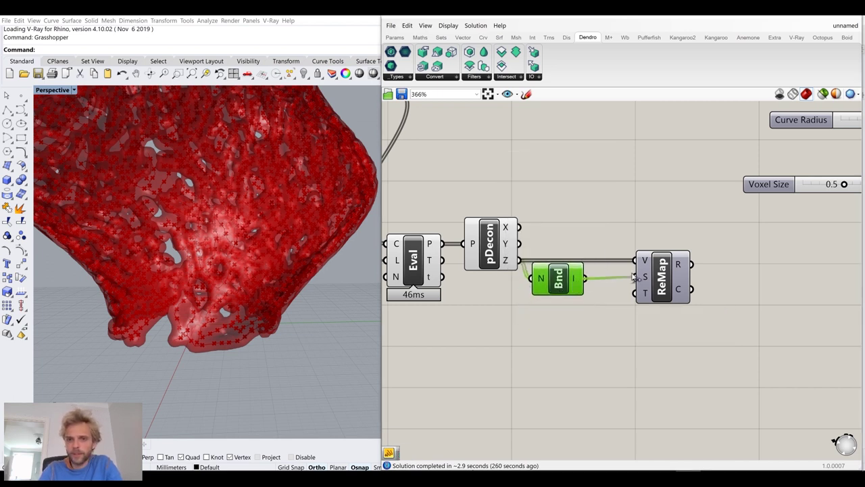
drag(571, 287, 578, 285)
Read the Z values' domain in a temporary panel connected to Bounds, and delete that panel.
double_click(592, 206)
text(panel)
key(Return)
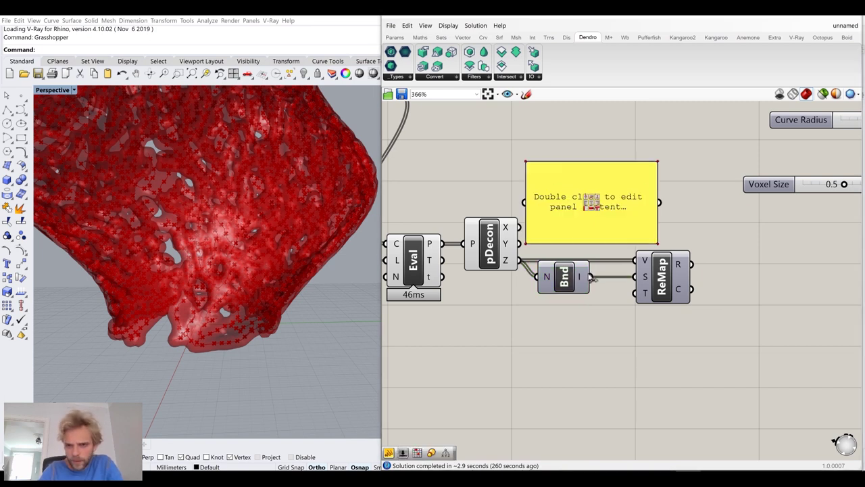
drag(589, 277, 525, 201)
scroll(555, 177, up, 2)
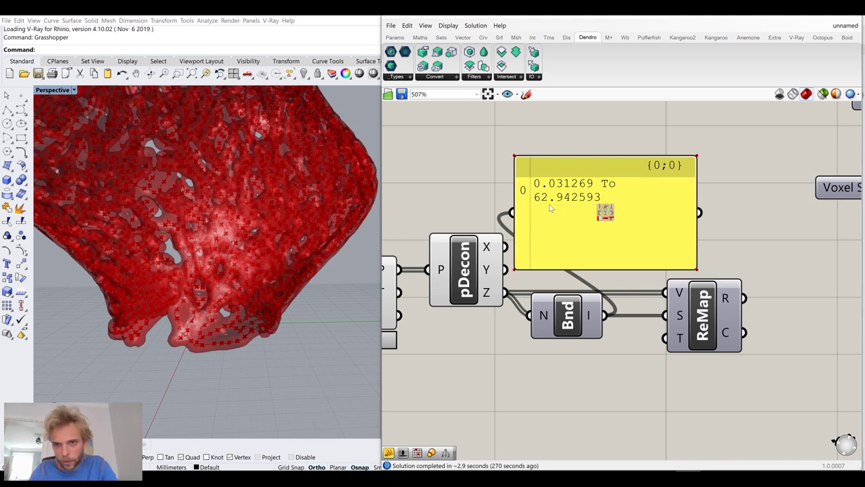
click(558, 242)
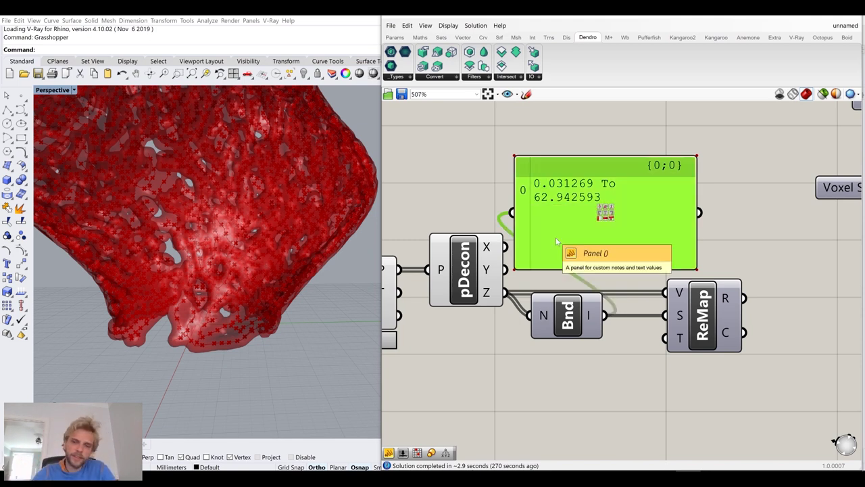
key(Delete)
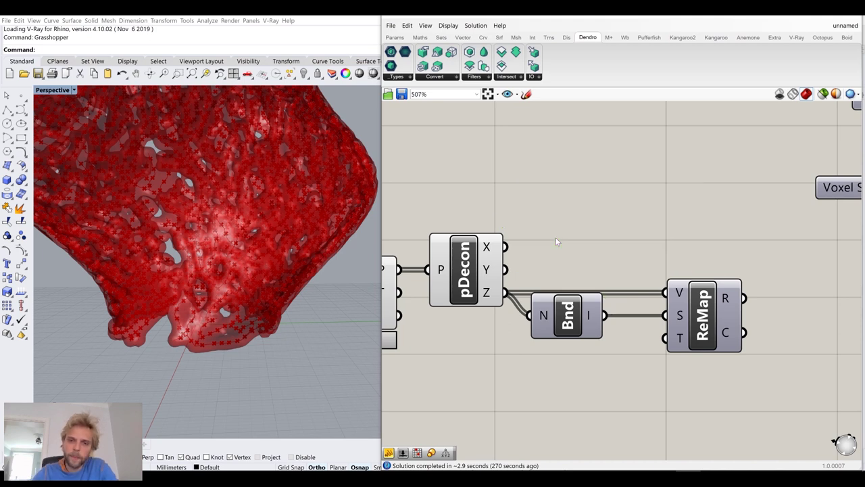
Add a panel containing "1 to 0.5", connect it to Remap Numbers' target input T and place it below Bounds.
right_drag(614, 324, 624, 264)
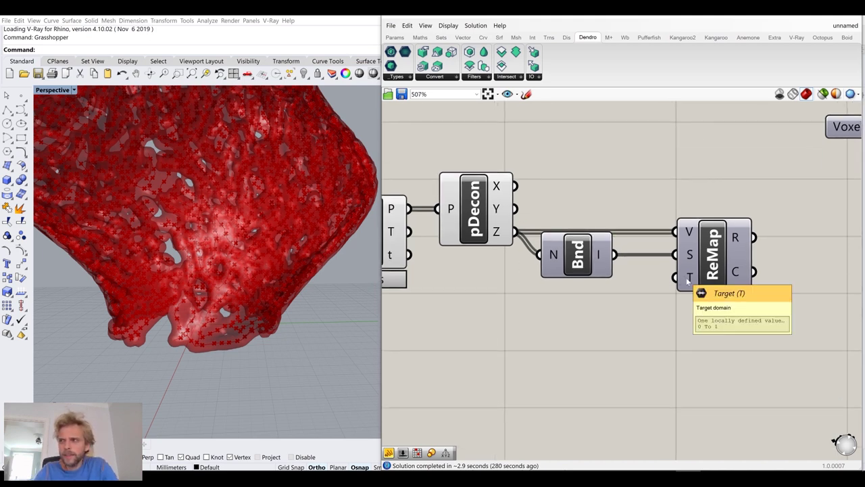
double_click(578, 344)
text(//1)
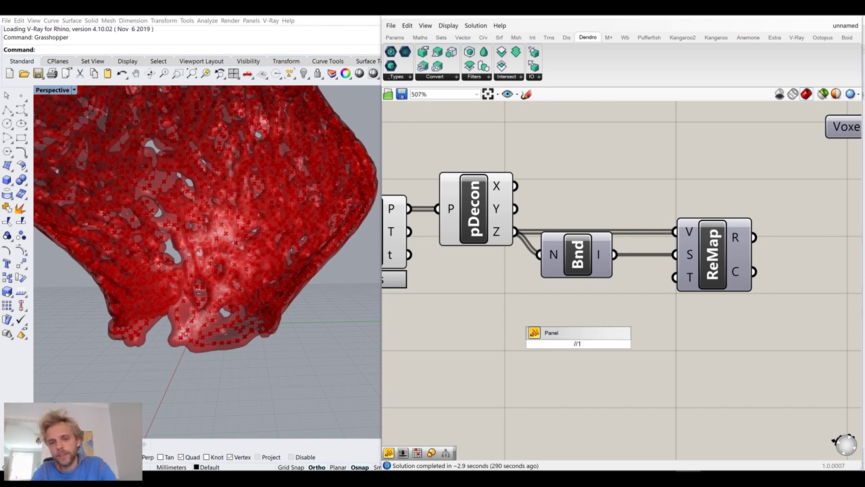
text(o)
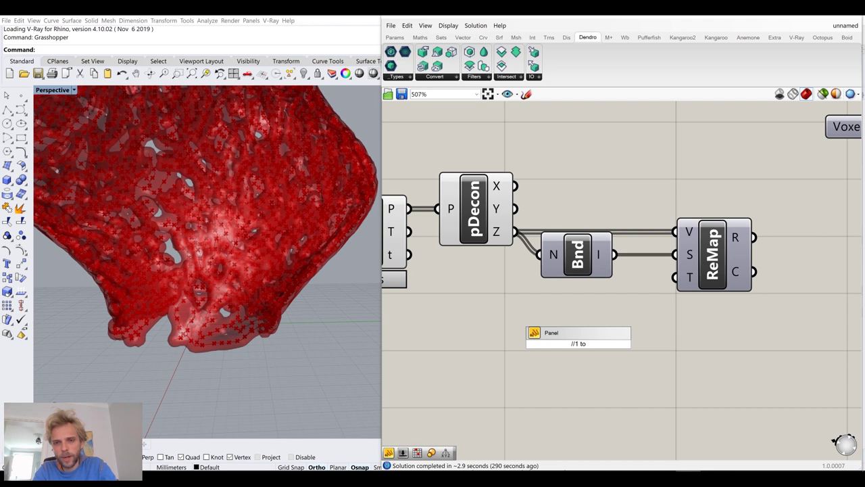
text( 0.5)
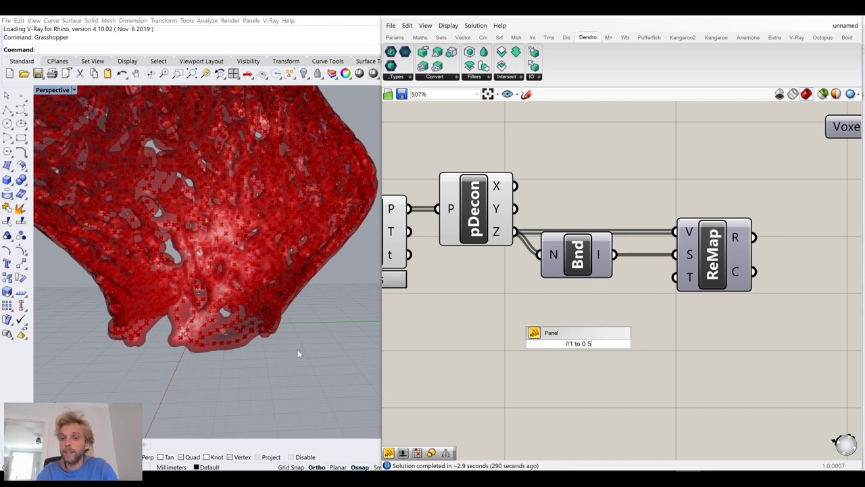
click(635, 348)
drag(623, 343, 676, 277)
drag(599, 348, 604, 303)
click(608, 352)
scroll(609, 352, down, 2)
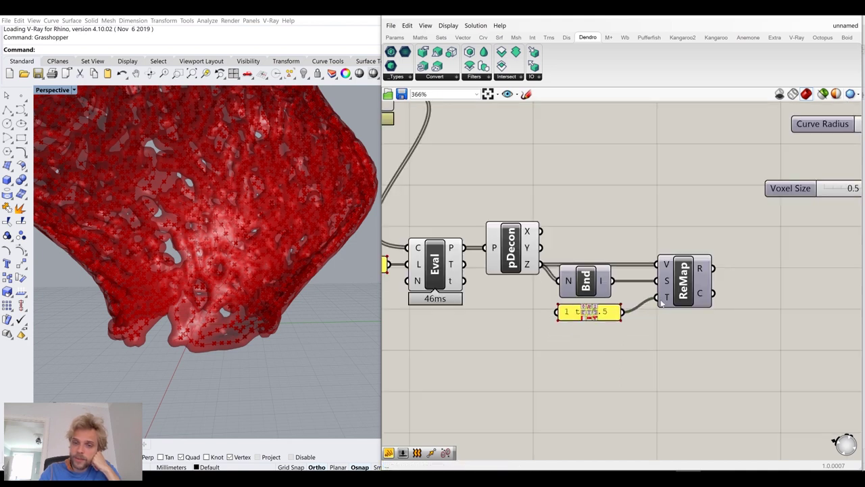
Connect Remap Numbers' output R to Curve To Volume's radius input in place of the Curve Radius slider, and delete that slider.
right_drag(661, 304, 571, 385)
scroll(609, 353, down, 3)
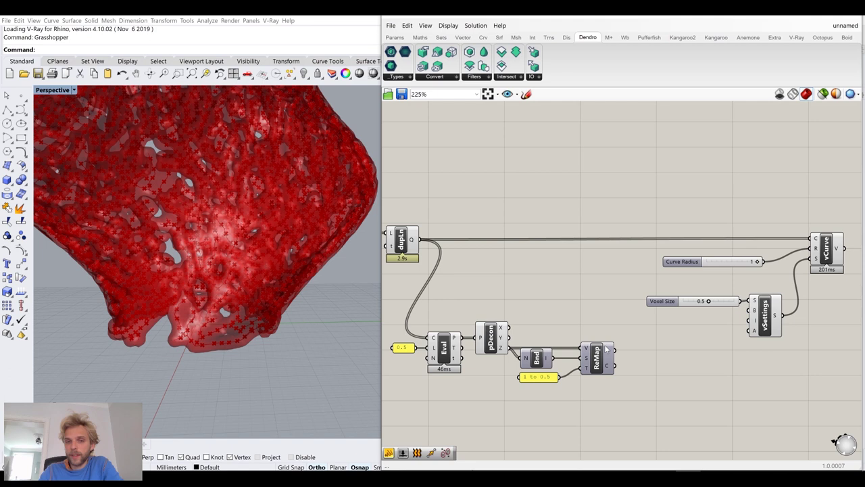
mouse_move(411, 243)
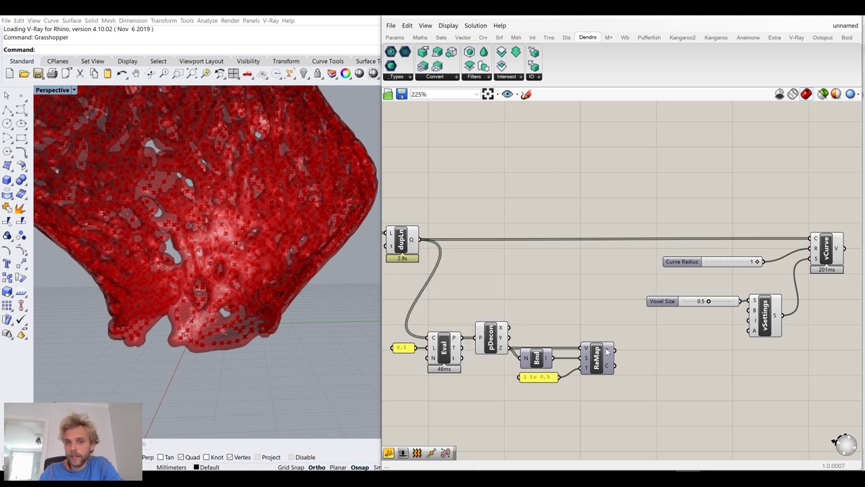
mouse_move(607, 350)
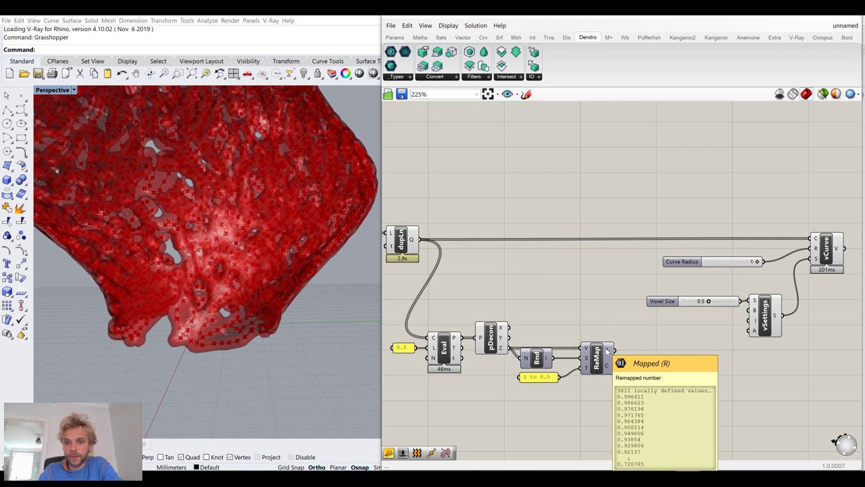
right_drag(606, 351, 556, 371)
drag(564, 370, 762, 269)
click(659, 283)
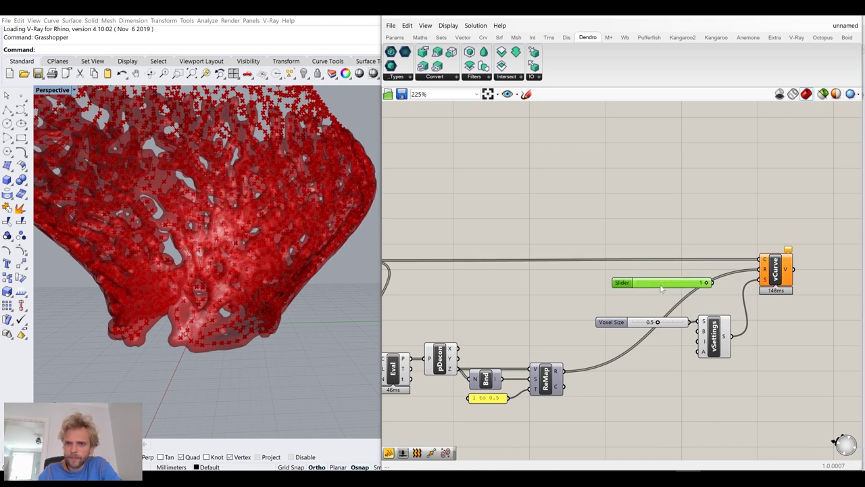
key(Delete)
Group the Evaluate Length, Deconstruct, Bounds and Remap Numbers components with their two panels, and move the group slightly up.
right_drag(536, 425, 642, 374)
drag(689, 383, 406, 270)
middle_click(439, 276)
click(438, 233)
drag(654, 335, 664, 285)
click(632, 196)
Examine the whole vase with the height-based radii and read the warning on Curve To Volume.
right_drag(204, 146, 222, 160)
scroll(221, 169, down, 6)
right_drag(737, 248, 679, 292)
scroll(697, 251, up, 5)
mouse_move(689, 246)
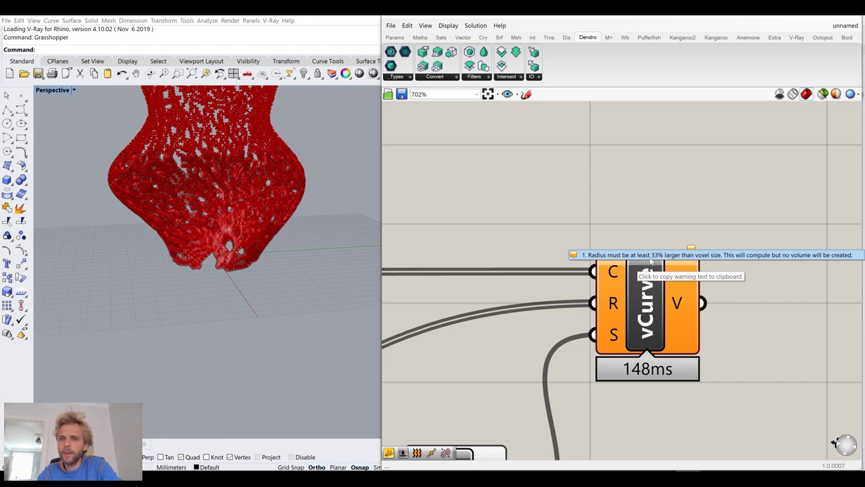
scroll(793, 188, down, 3)
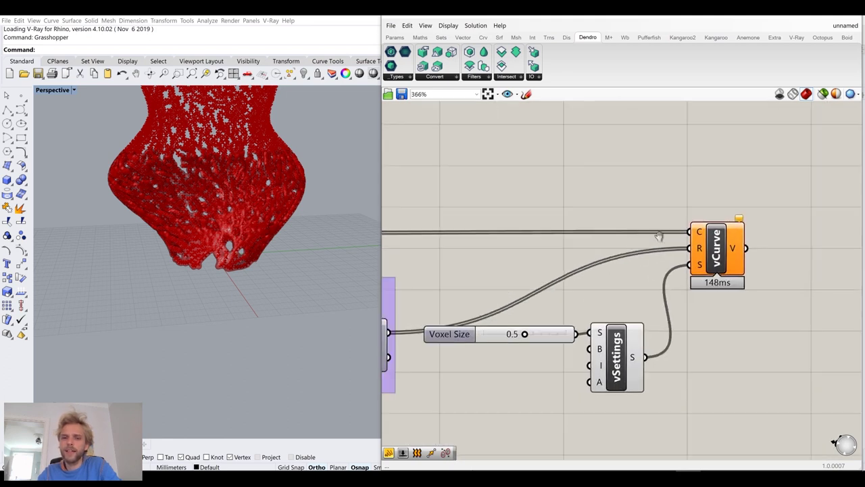
Set the Voxel Size slider feeding Create Settings to 0.2.
right_drag(405, 344, 725, 261)
scroll(595, 288, up, 6)
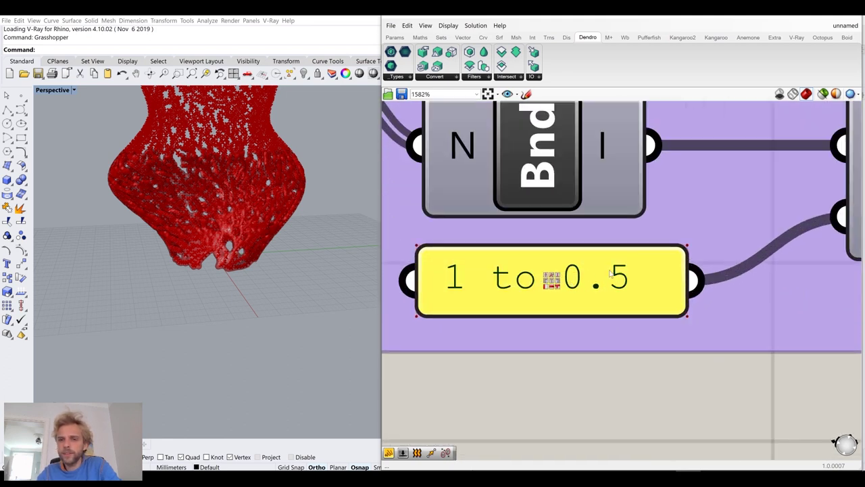
scroll(581, 281, down, 5)
right_drag(718, 284, 533, 278)
right_drag(777, 270, 641, 289)
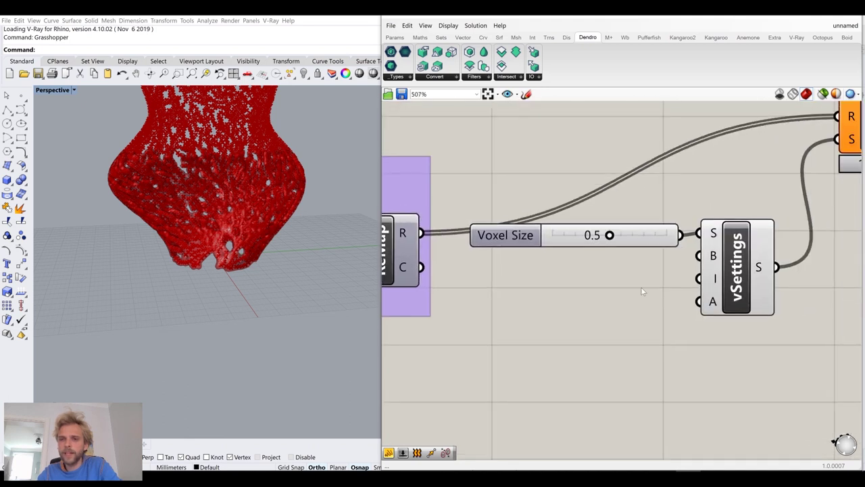
double_click(636, 244)
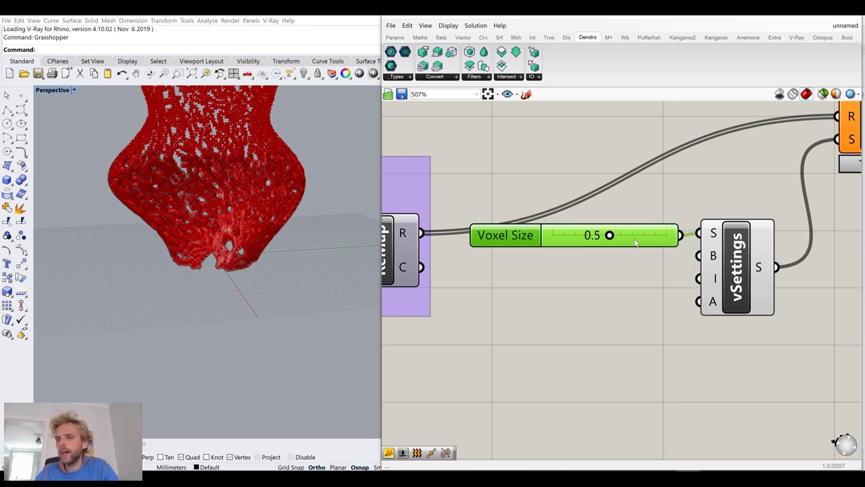
key(End)
key(shift+Left)
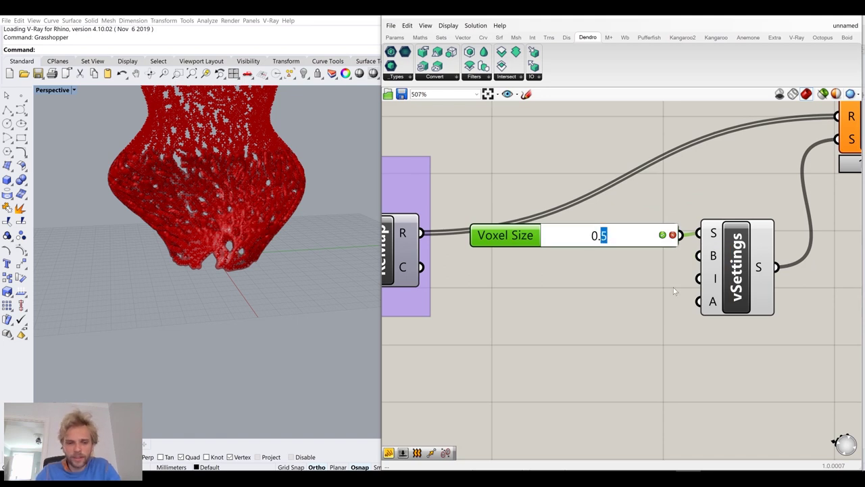
text(2)
key(Return)
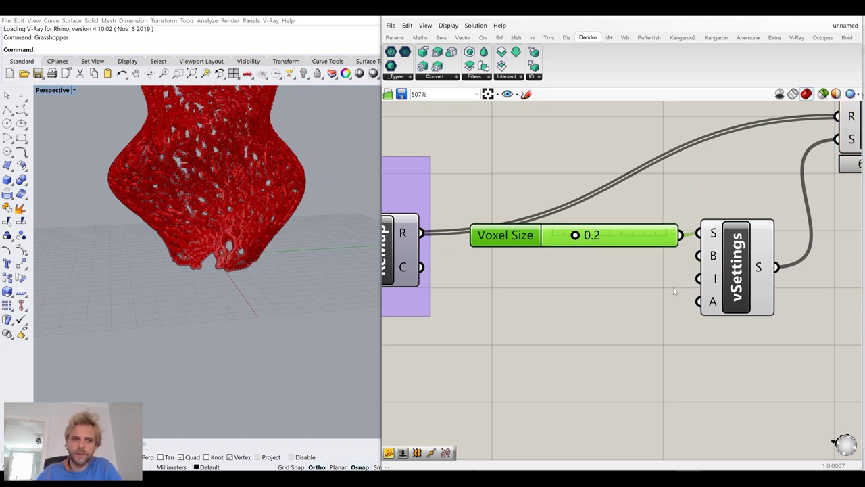
Hide the preview of the components in the purple group that computes the height-based radii.
click(611, 190)
scroll(721, 270, down, 2)
right_drag(680, 229, 794, 269)
drag(605, 377, 470, 200)
middle_click(470, 200)
click(501, 168)
click(560, 176)
Examine the finer vase volume as a whole and up close, checking how the branch thickness varies.
right_drag(249, 190, 226, 336)
scroll(236, 205, up, 5)
scroll(194, 174, up, 8)
scroll(200, 189, down, 8)
scroll(258, 393, up, 10)
scroll(236, 326, down, 5)
right_drag(281, 240, 251, 278)
scroll(540, 229, down, 5)
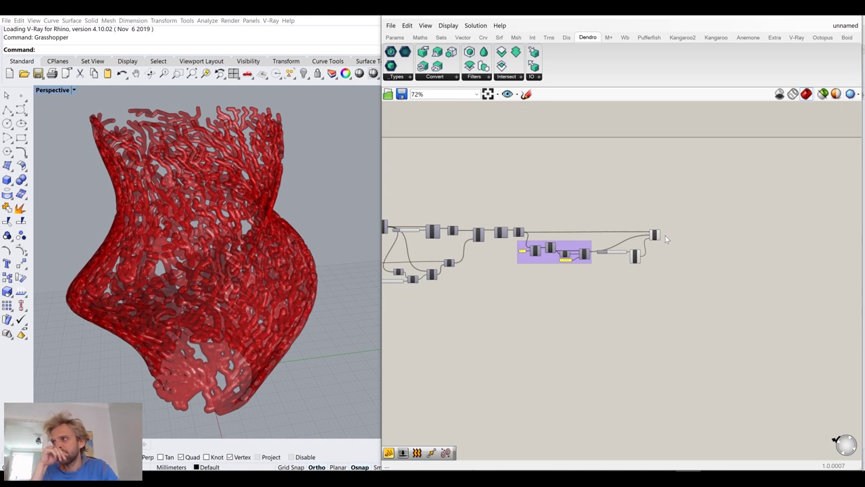
scroll(665, 235, up, 7)
double_click(605, 287)
scroll(332, 267, up, 8)
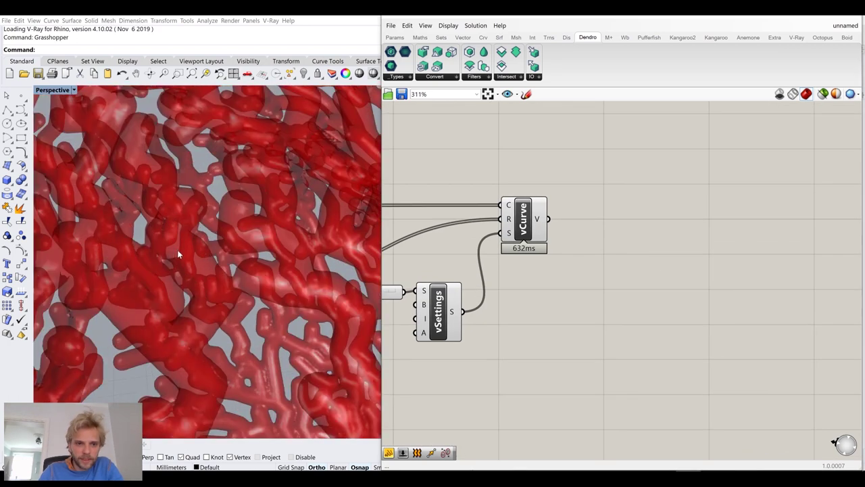
right_drag(218, 317, 222, 262)
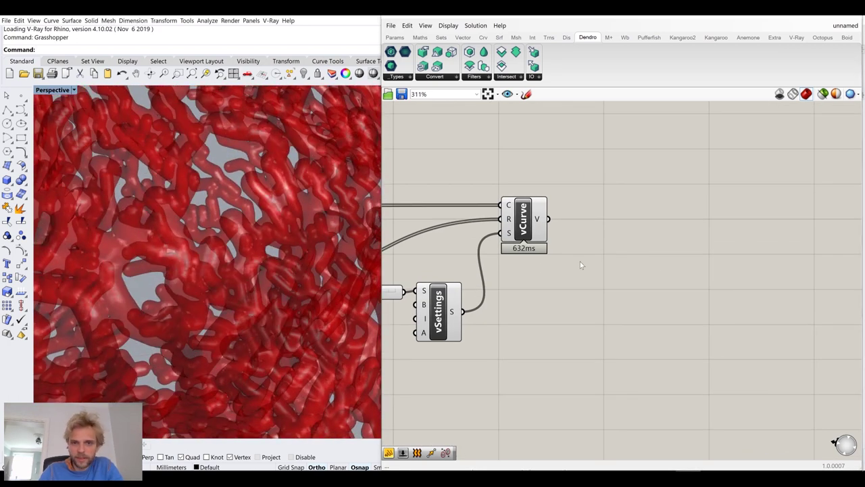
double_click(612, 266)
text(s)
key(BackSpace)
key(Escape)
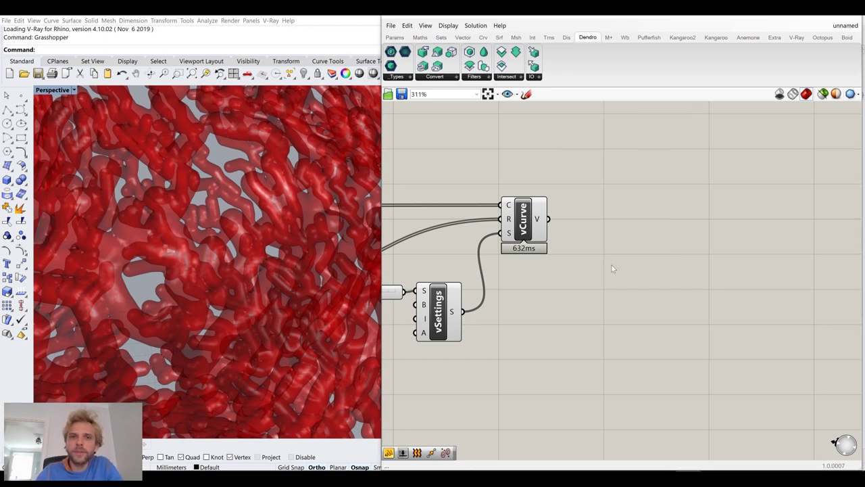
Add a Dendro Smooth Volume component beside Curve To Volume and connect Curve To Volume's output V to its volume input V.
click(442, 78)
click(510, 77)
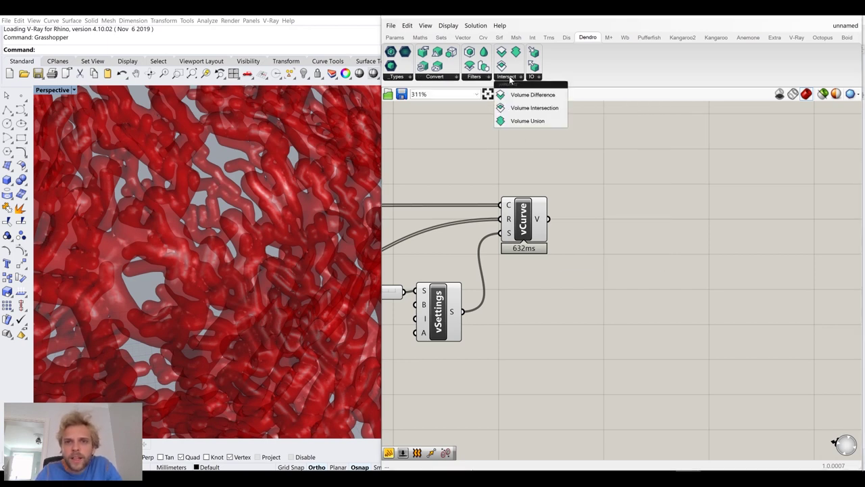
mouse_move(475, 78)
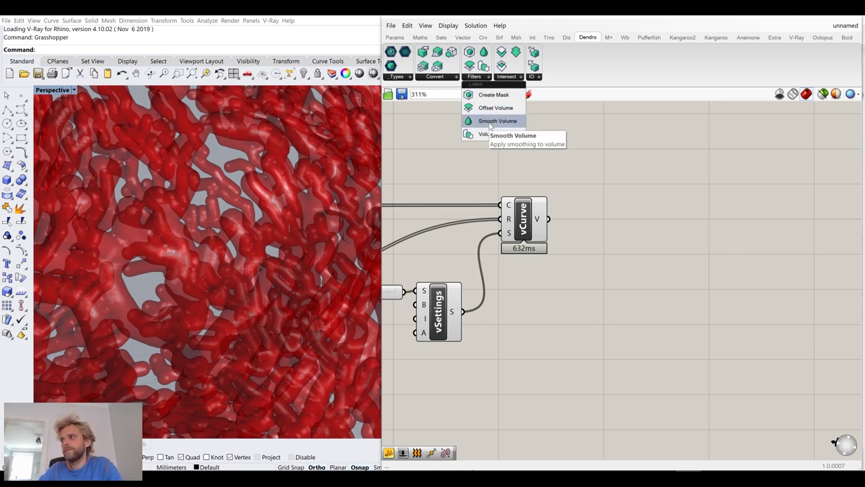
drag(491, 122, 636, 275)
drag(548, 218, 618, 233)
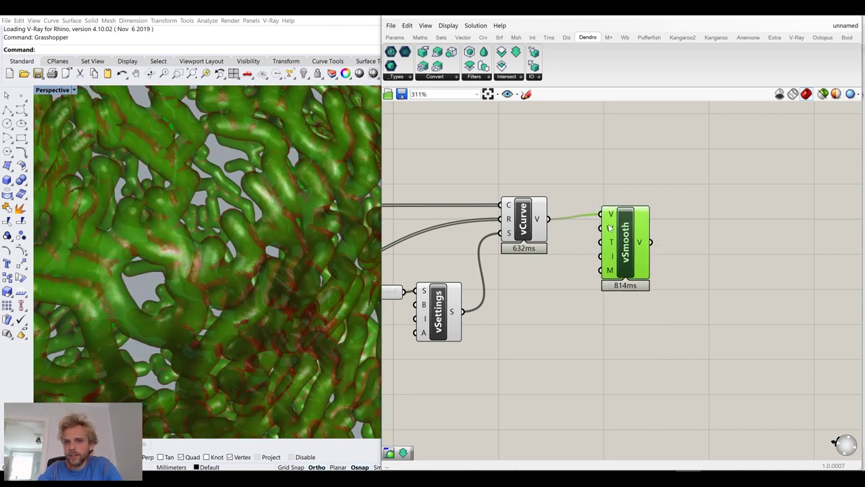
mouse_move(610, 229)
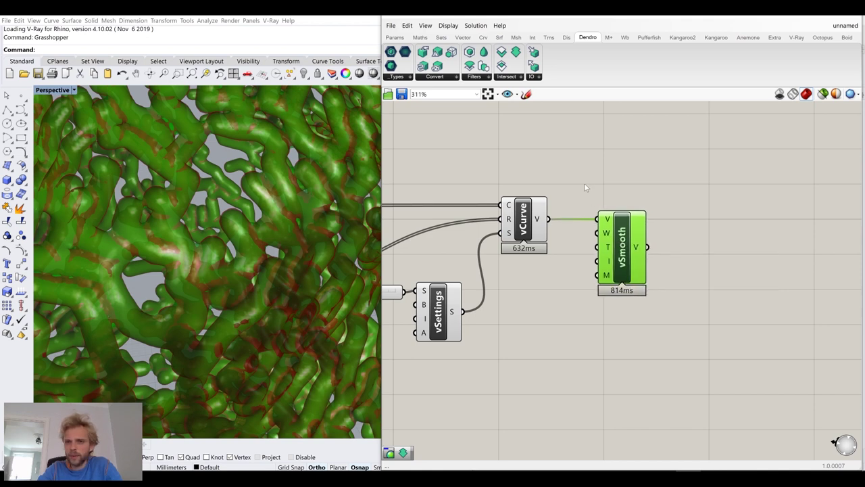
Hide the preview of Curve To Volume.
click(522, 218)
scroll(516, 220, down, 1)
middle_click(516, 220)
click(547, 188)
click(563, 178)
Check the smoothed branches inside and outside the vase, and hide the preview of Create Settings.
right_drag(292, 203, 261, 210)
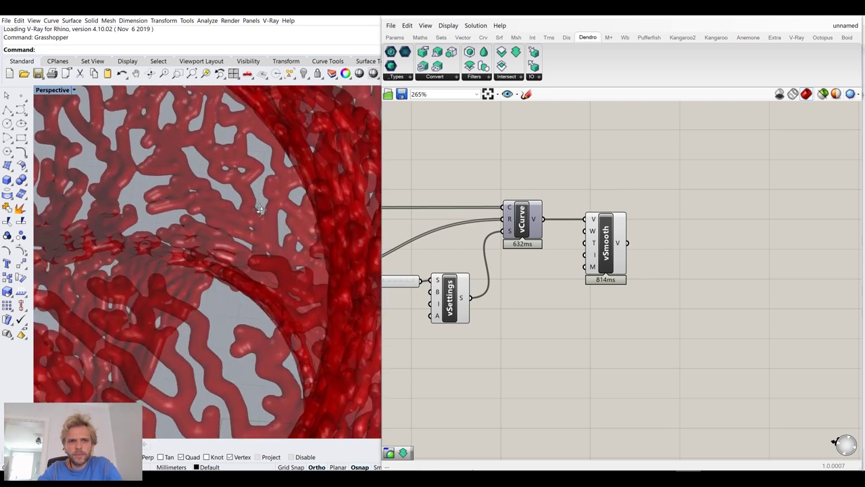
scroll(180, 169, up, 4)
right_drag(180, 169, 228, 214)
scroll(188, 184, down, 5)
scroll(213, 209, down, 5)
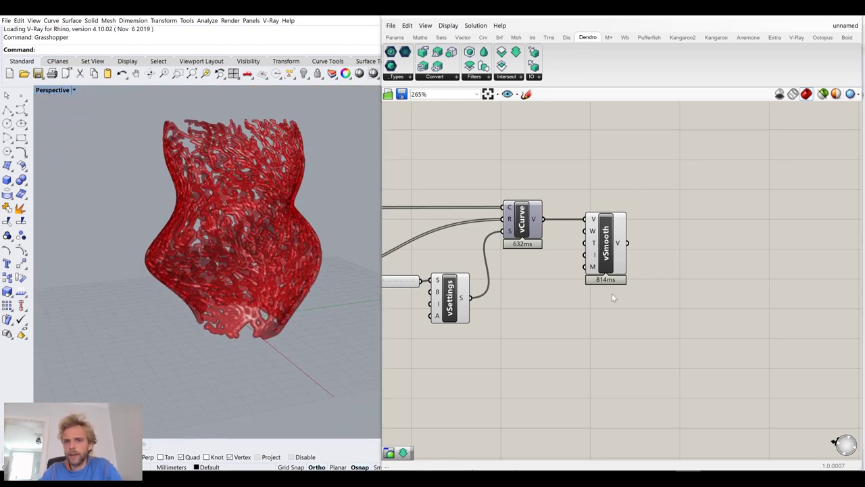
right_drag(533, 329, 624, 307)
click(556, 282)
middle_click(553, 284)
click(637, 277)
Examine the smoothed vase up close, from the side and from above.
right_drag(269, 297, 235, 271)
scroll(209, 300, up, 5)
scroll(235, 270, down, 10)
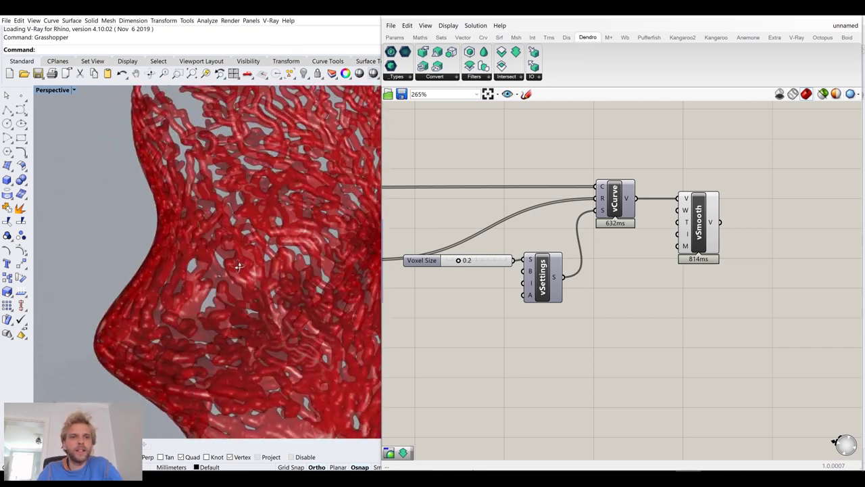
right_drag(196, 231, 240, 280)
scroll(230, 309, up, 2)
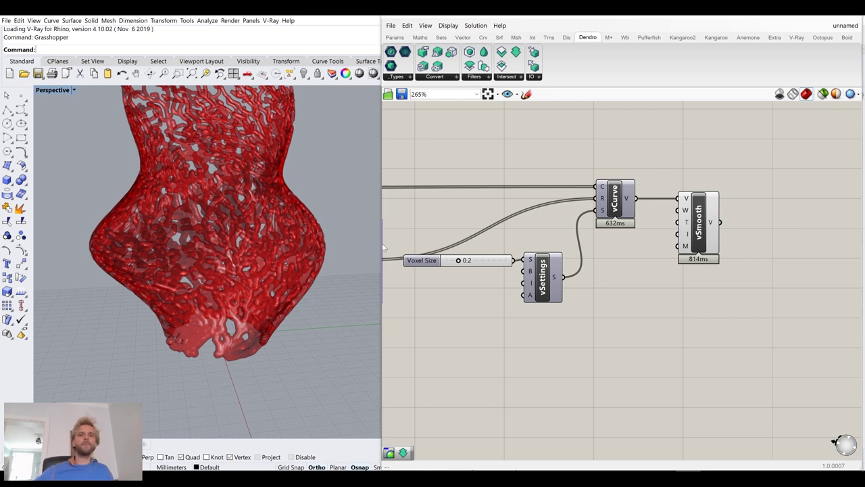
right_drag(204, 152, 293, 128)
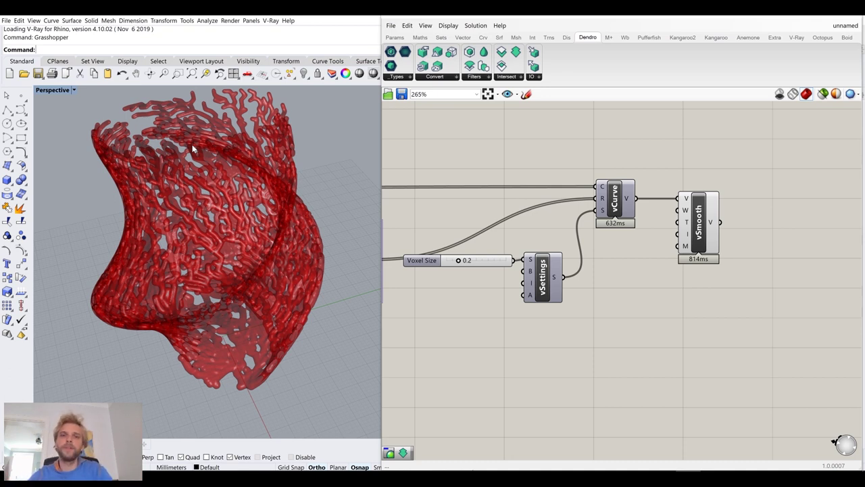
Switch Smooth Volume's preview off and back on.
drag(703, 239, 688, 236)
middle_click(688, 235)
click(718, 205)
scroll(684, 219, up, 1)
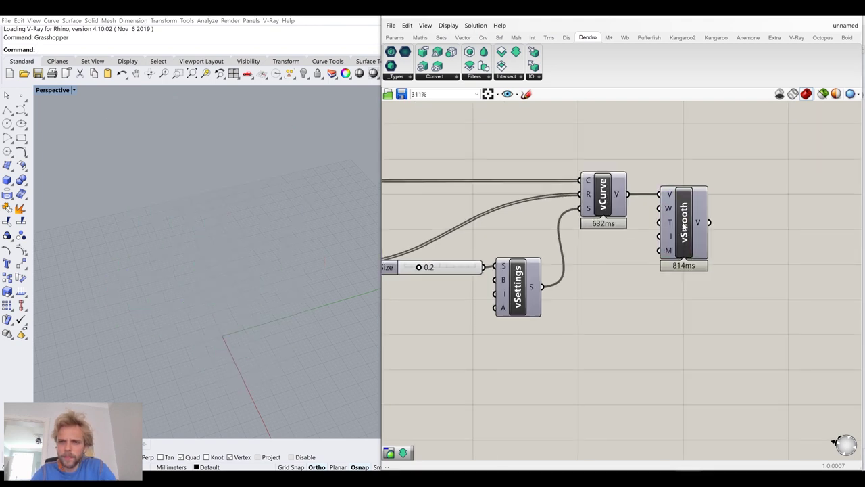
middle_click(684, 216)
click(704, 203)
Show the preview of the Loft component at the start of the definition.
scroll(594, 171, down, 5)
right_drag(594, 171, 673, 226)
right_drag(407, 210, 622, 208)
right_drag(457, 219, 576, 218)
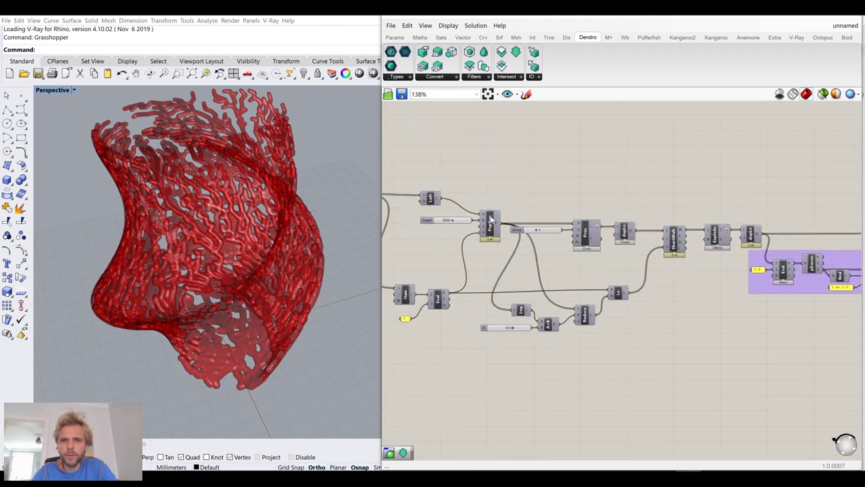
scroll(425, 194, up, 3)
click(432, 192)
middle_click(433, 192)
click(451, 173)
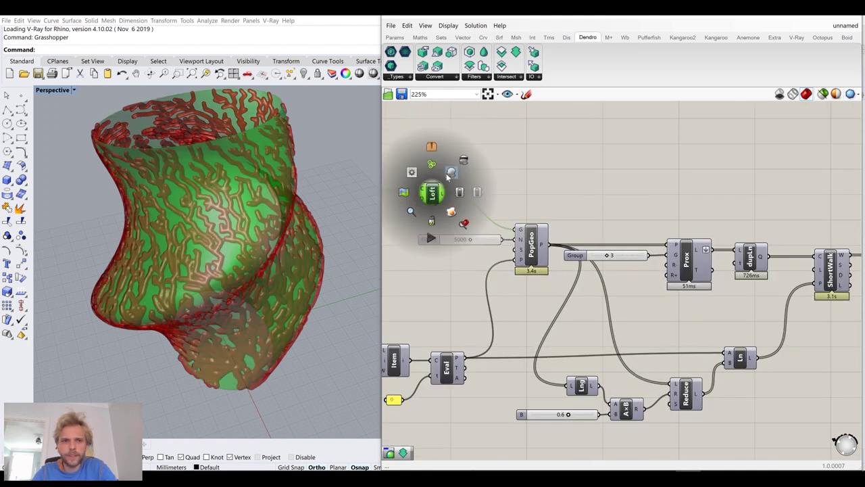
Add a Cap Holes component beside Loft and connect Loft's output L to its input B.
click(524, 188)
double_click(524, 188)
text(ca)
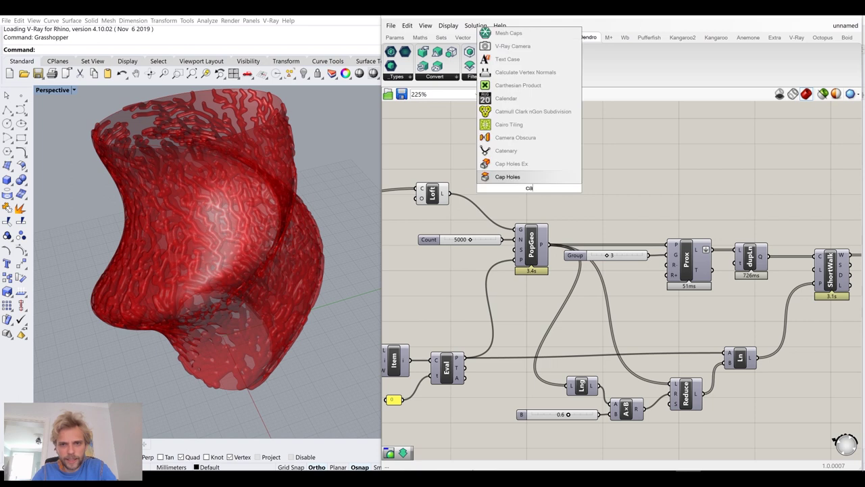
click(511, 163)
drag(455, 195, 516, 190)
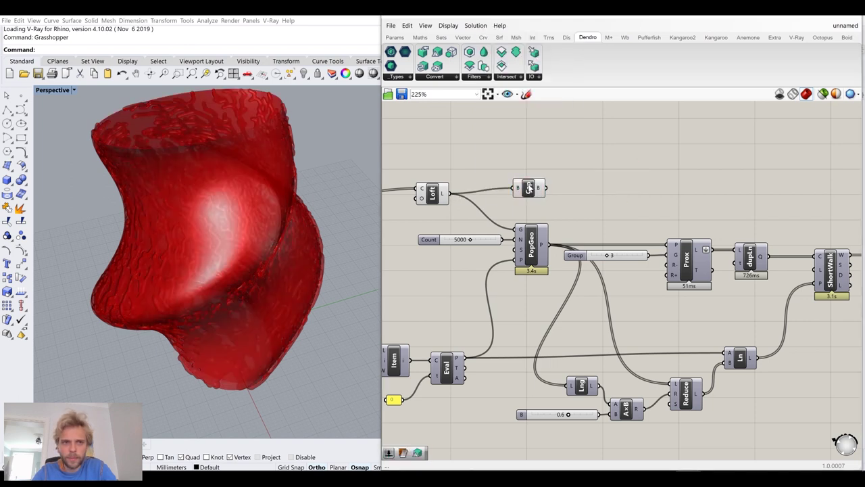
Hide the preview of the Loft component.
click(433, 193)
middle_click(432, 191)
click(460, 158)
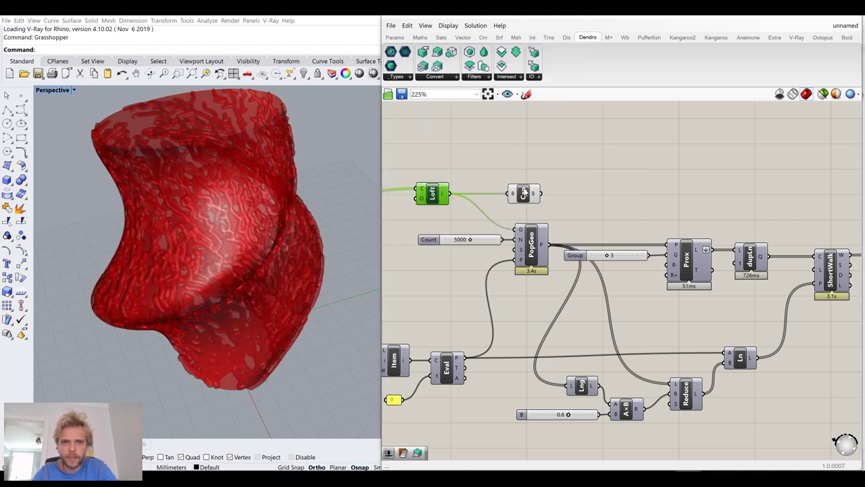
Move Cap Holes along the definition to the free space above Curve To Volume.
click(524, 192)
scroll(532, 192, down, 3)
scroll(534, 194, down, 4)
drag(440, 204, 646, 205)
scroll(647, 206, up, 5)
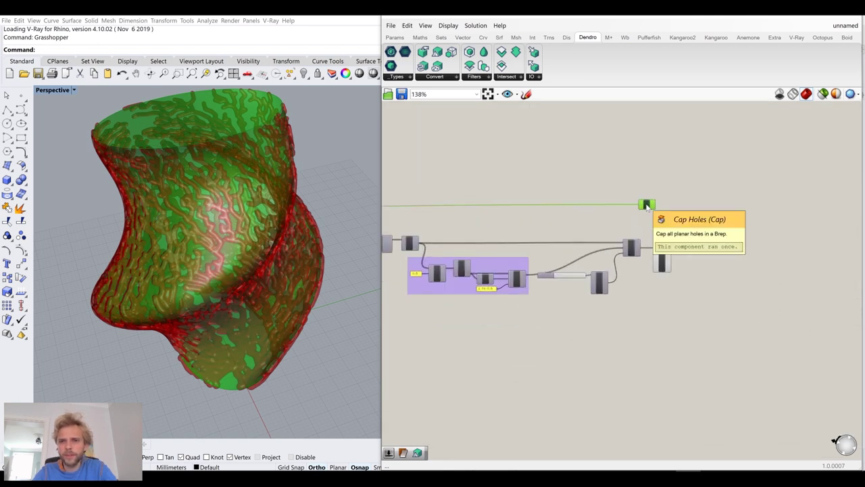
drag(656, 212, 553, 213)
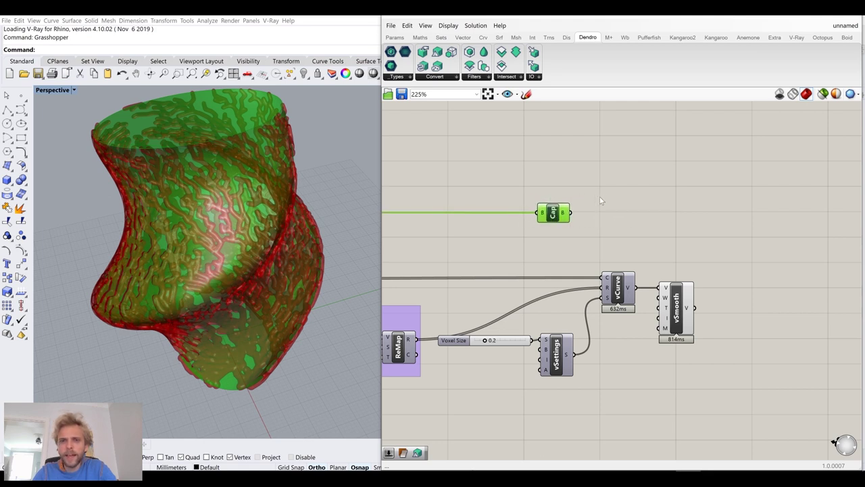
click(533, 179)
click(553, 212)
click(554, 166)
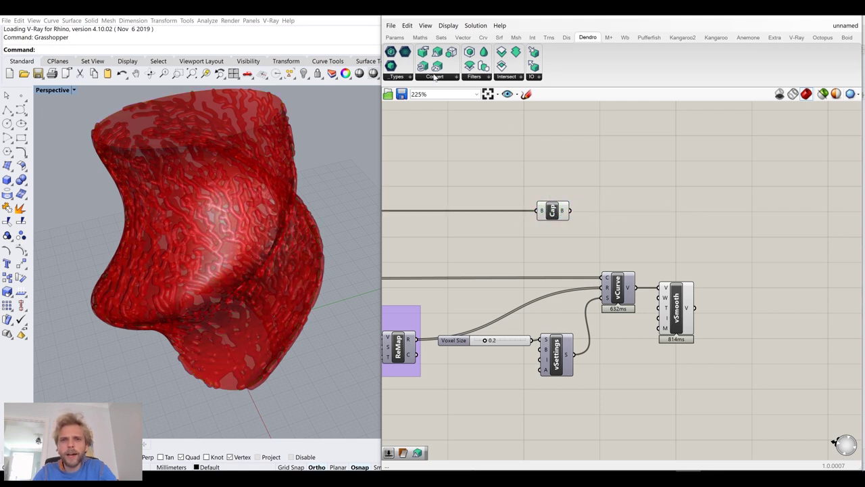
Add a Dendro Mesh to Volume component and connect Cap Holes' output B to its mesh input M.
click(435, 76)
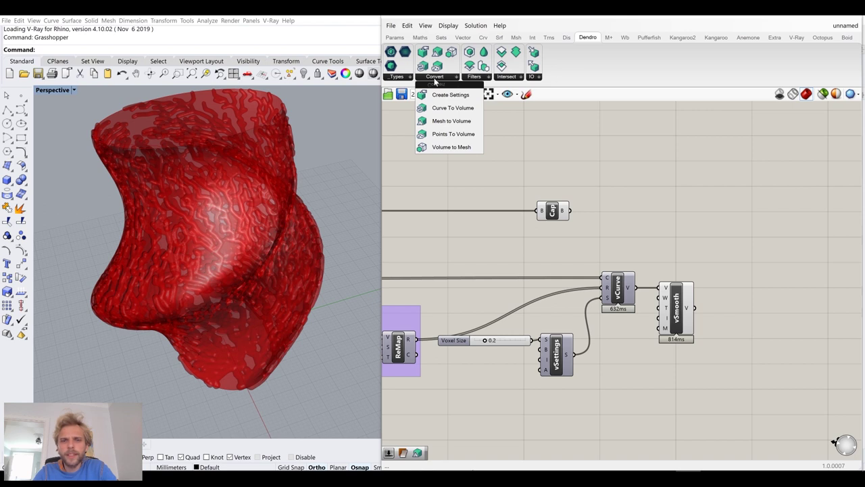
click(451, 121)
click(612, 229)
scroll(582, 220, up, 2)
drag(564, 206, 622, 218)
click(583, 196)
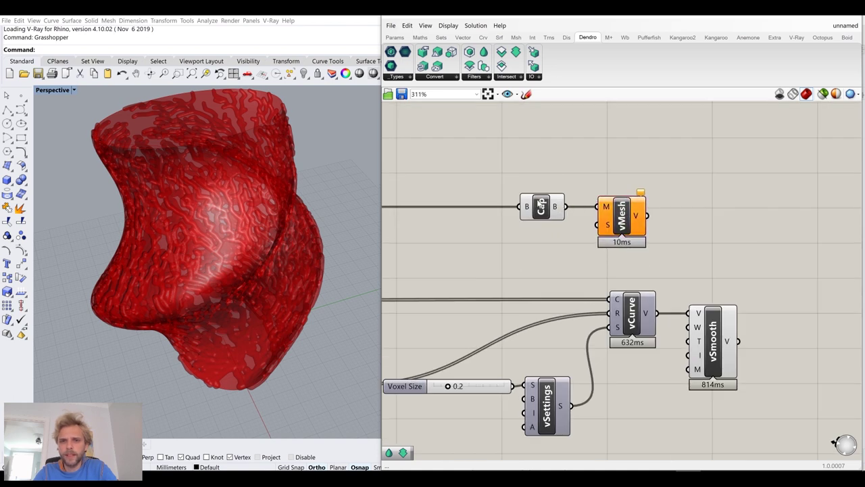
Hide the preview of Cap Holes.
click(540, 203)
scroll(538, 200, up, 1)
middle_click(539, 201)
click(569, 168)
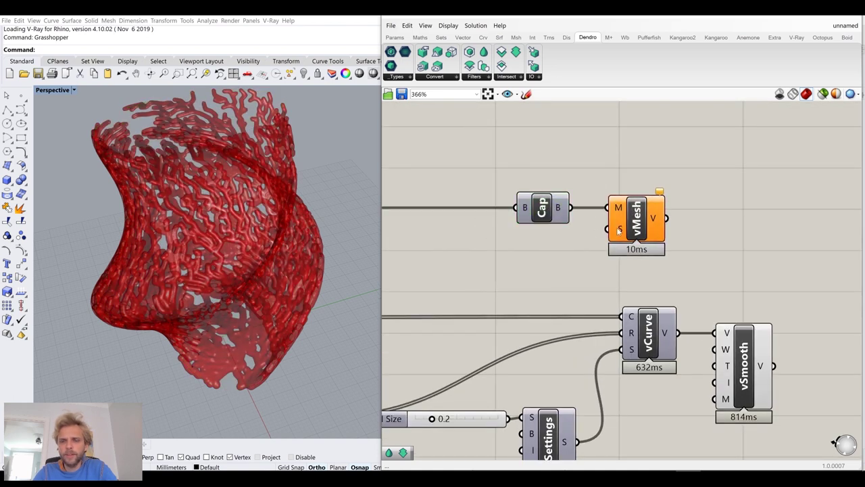
Connect Create Settings' output S to Mesh to Volume's settings input S and place Mesh to Volume above Smooth Volume.
right_drag(602, 238, 584, 200)
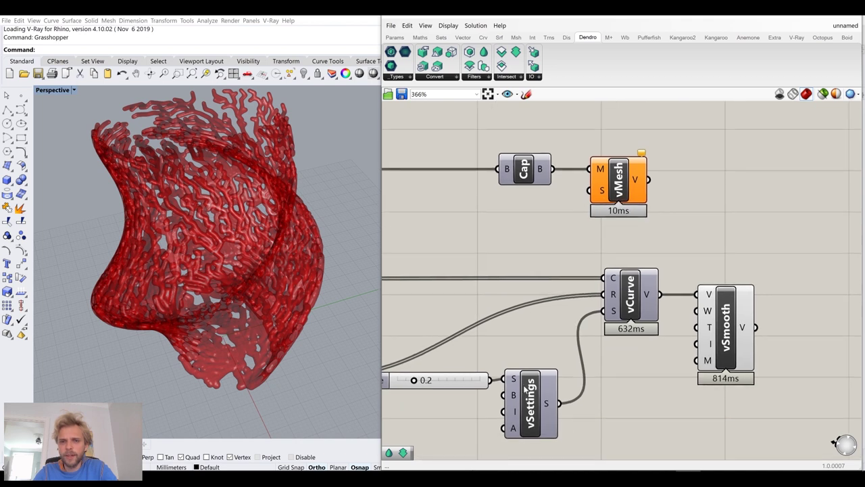
drag(560, 403, 685, 206)
scroll(594, 240, down, 2)
click(684, 240)
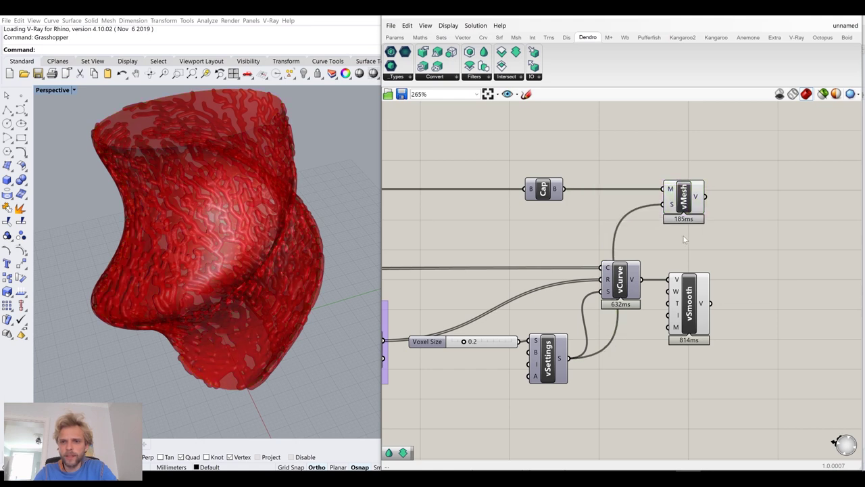
Compare the solid vase volume with the smoothed branch volume by highlighting Mesh to Volume and Smooth Volume in turn.
click(684, 204)
middle_click(686, 203)
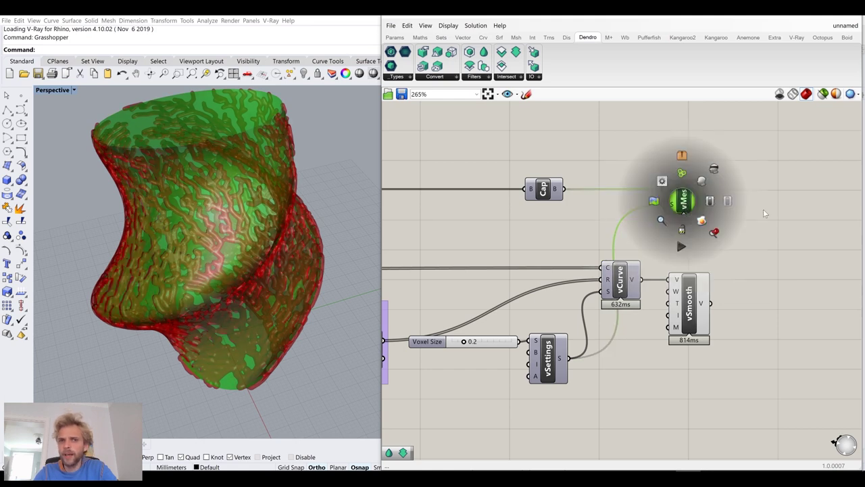
click(689, 284)
click(685, 215)
click(698, 324)
right_drag(727, 258, 666, 261)
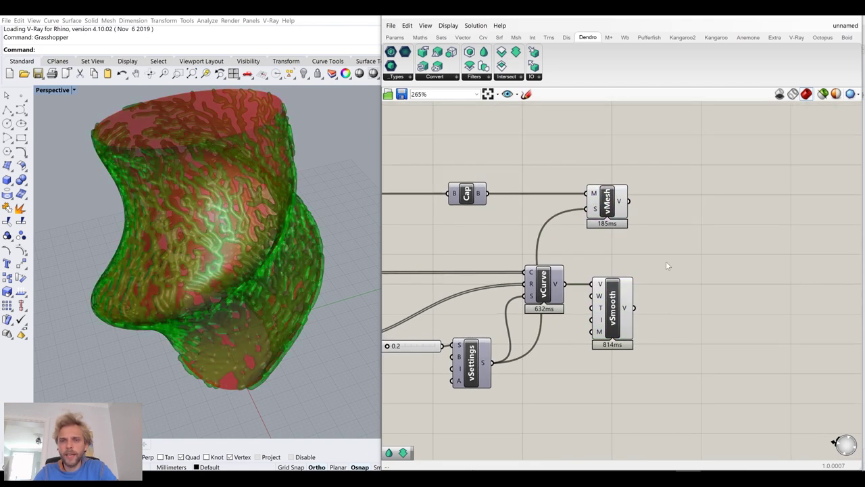
click(666, 261)
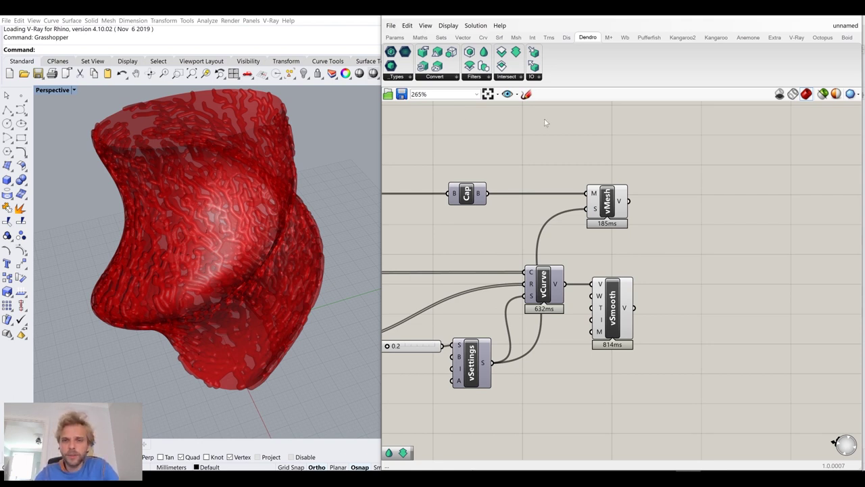
Add a Dendro Volume Union component and connect the V outputs of both Mesh to Volume and Smooth Volume to its input V.
click(507, 78)
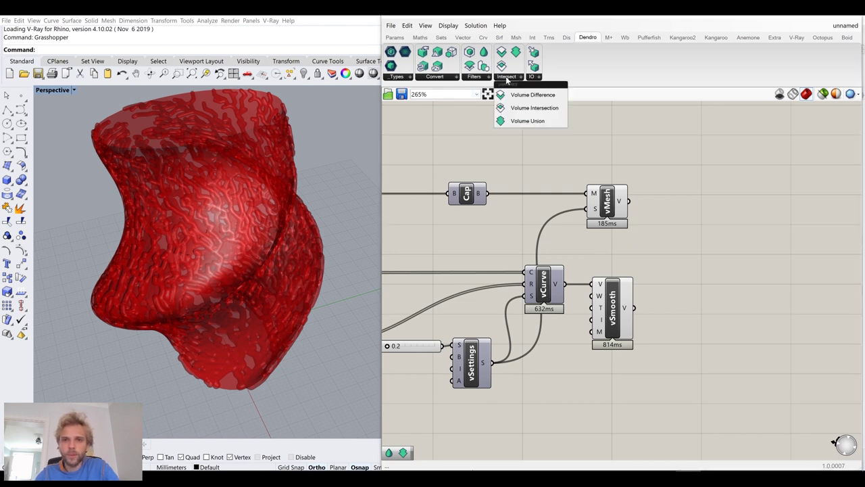
drag(519, 123, 688, 255)
drag(629, 200, 668, 255)
shift+drag(633, 307, 668, 257)
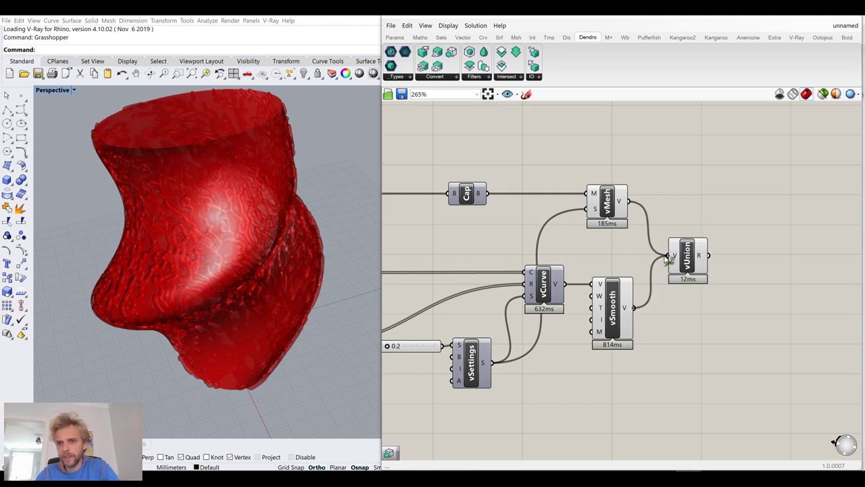
Hide the previews of Mesh to Volume and Smooth Volume.
drag(637, 377, 604, 190)
middle_click(604, 190)
click(626, 161)
click(695, 199)
Examine the united vase volume's surface texture from several angles and up close.
mouse_move(164, 182)
right_down()
mouse_move(172, 175)
mouse_move(155, 218)
mouse_move(175, 171)
right_up()
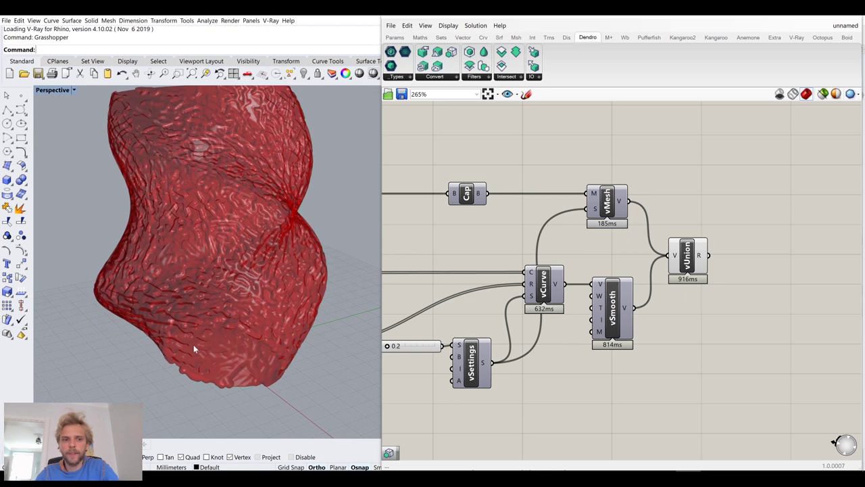
scroll(203, 340, up, 10)
scroll(236, 324, down, 8)
right_drag(243, 307, 271, 306)
right_drag(625, 312, 578, 304)
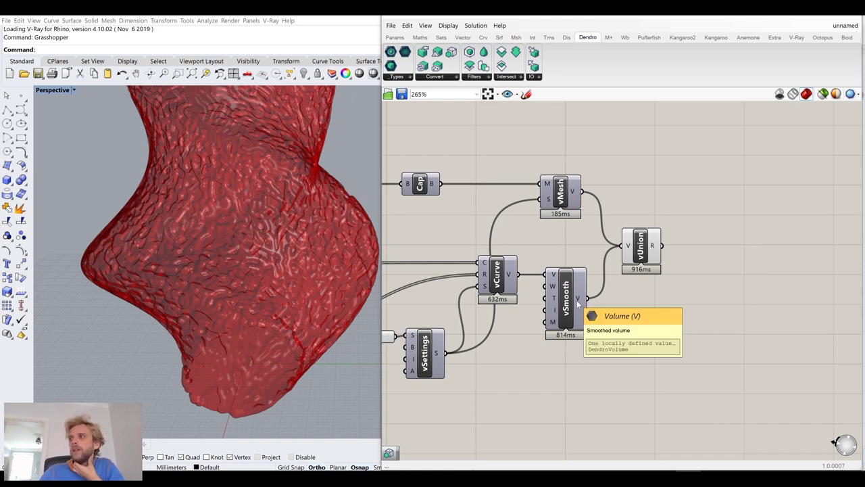
right_drag(247, 200, 257, 217)
right_drag(124, 148, 184, 157)
right_drag(723, 332, 661, 305)
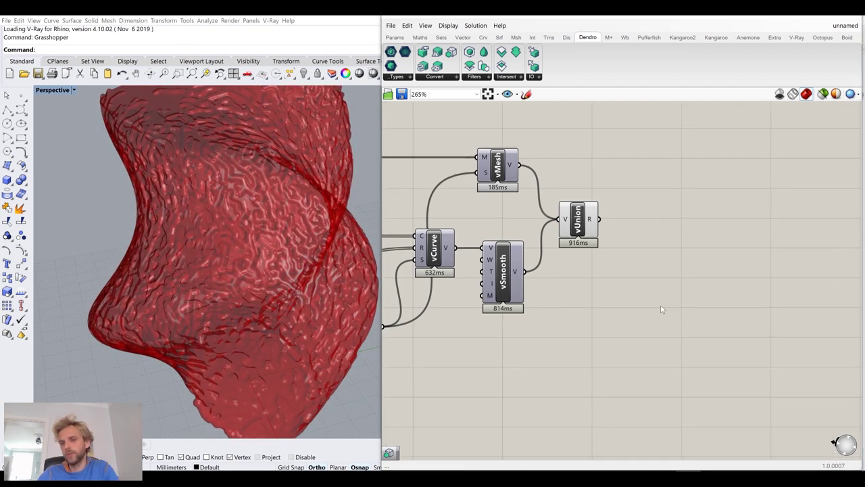
double_click(660, 306)
text(smoo)
key(Return)
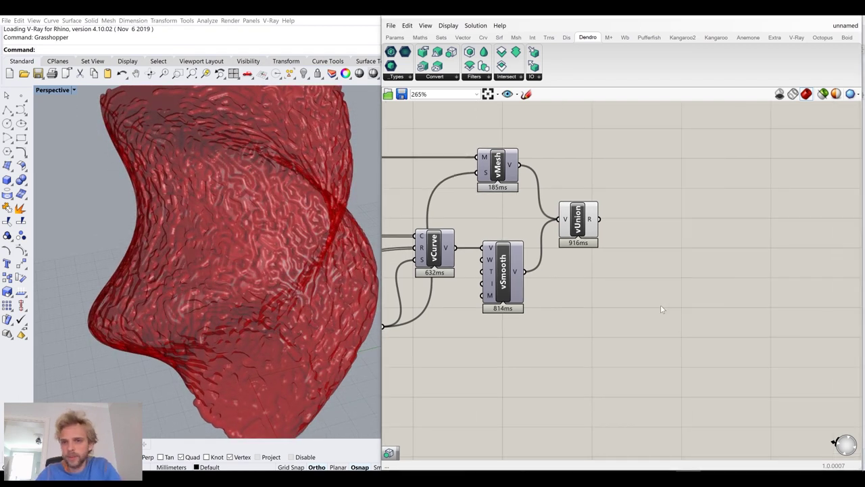
Duplicate Smooth Volume beyond Volume Union and feed Volume Union's output R into the copy's input V.
click(505, 281)
alt+drag(501, 274, 670, 273)
drag(598, 219, 656, 250)
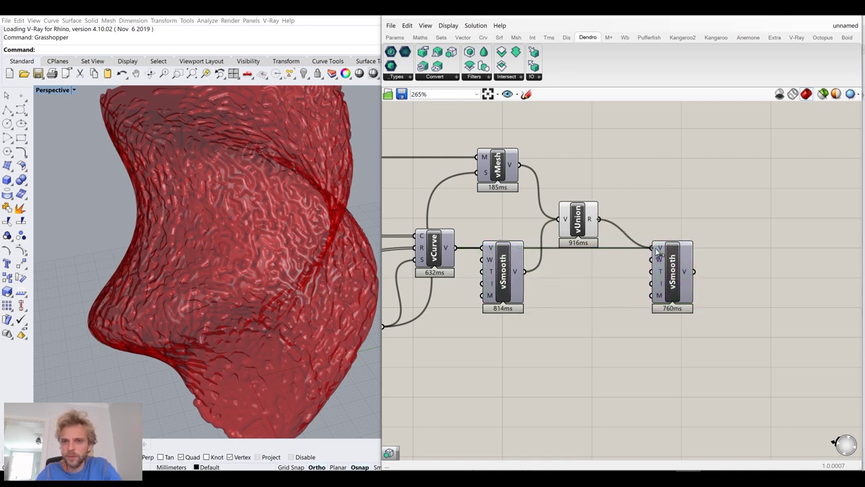
drag(682, 277, 647, 250)
Hide the preview of Volume Union and turn on the preview of the second Smooth Volume.
middle_click(585, 233)
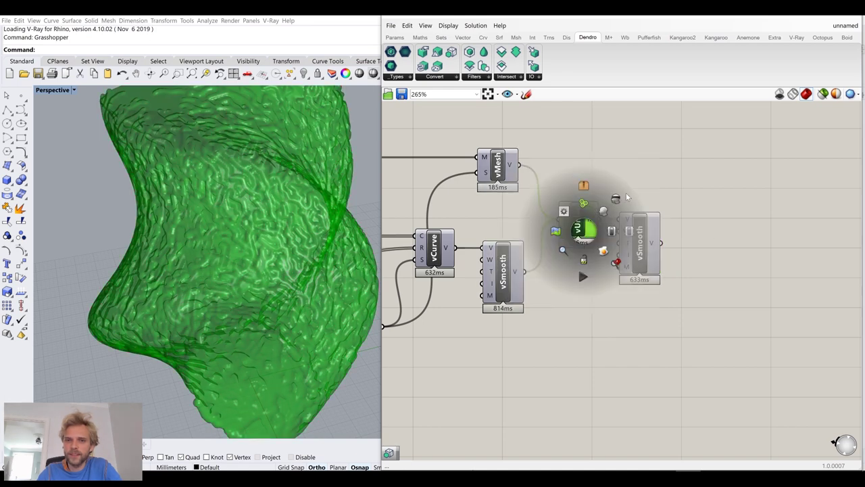
click(616, 198)
click(640, 250)
middle_click(641, 248)
click(661, 228)
click(724, 235)
right_drag(351, 234, 153, 194)
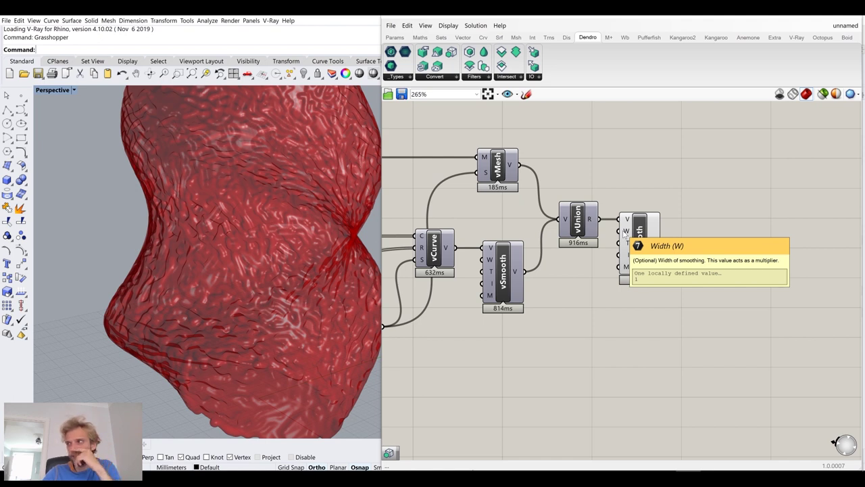
Add a Dendro Volume to Mesh component and connect the second Smooth Volume's output V to its input V.
right_drag(716, 293, 671, 286)
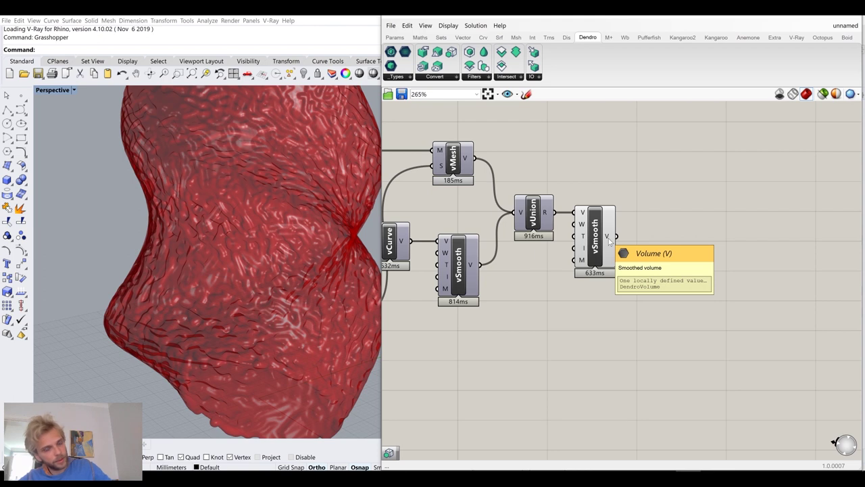
click(444, 78)
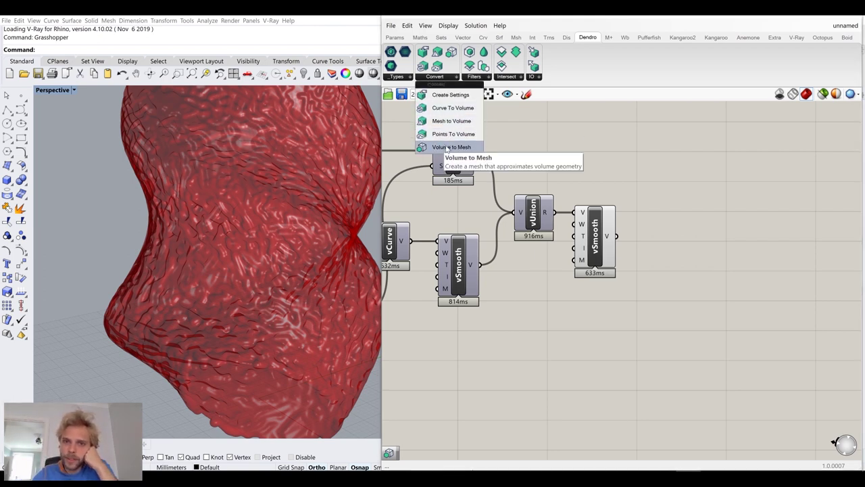
click(447, 147)
click(668, 269)
drag(616, 236, 650, 255)
drag(679, 281, 698, 263)
click(608, 268)
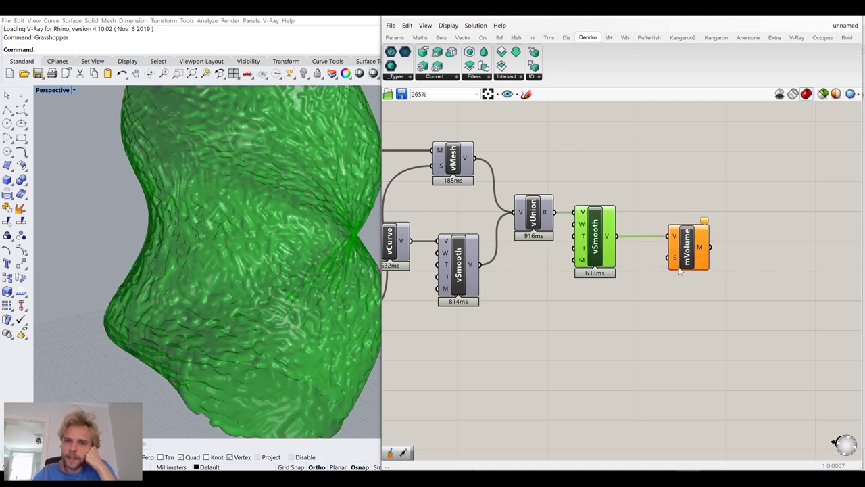
click(671, 296)
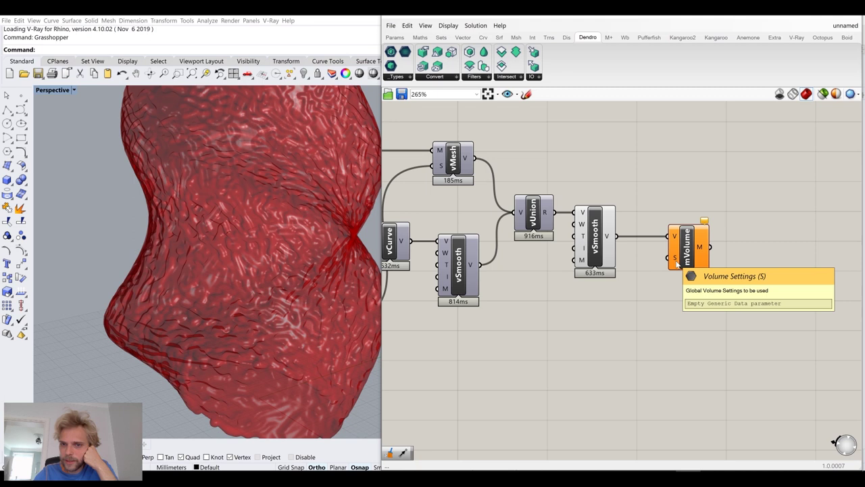
Connect Create Settings' output S to Volume to Mesh's settings input S.
scroll(677, 263, down, 2)
right_drag(442, 289, 630, 237)
scroll(419, 257, down, 1)
drag(498, 265, 751, 215)
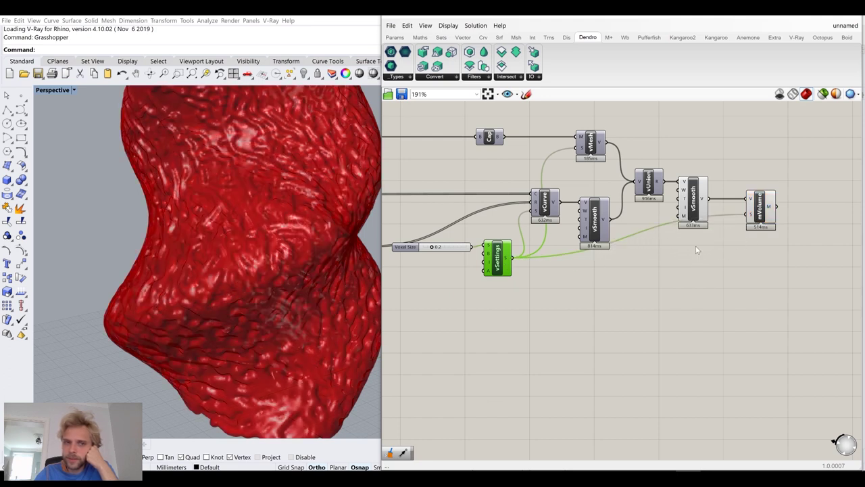
Hide the preview of the second Smooth Volume.
click(692, 202)
middle_click(689, 204)
click(723, 173)
Add a Combine&Clean component and connect Volume to Mesh's output M to its input M.
right_drag(736, 200, 578, 200)
scroll(577, 200, up, 6)
mouse_move(674, 210)
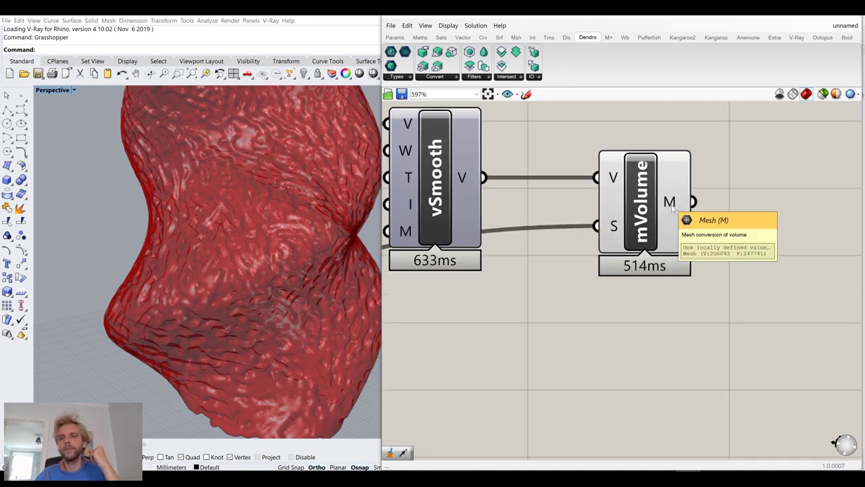
right_drag(774, 233, 646, 235)
double_click(646, 236)
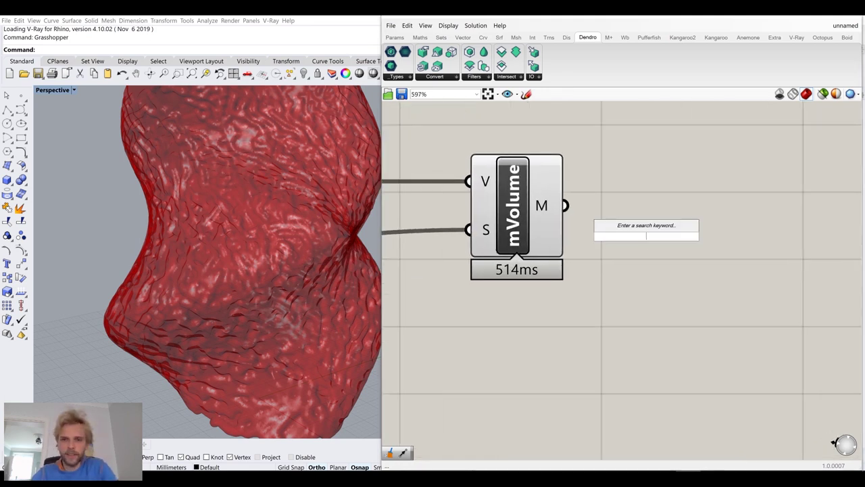
text(combin)
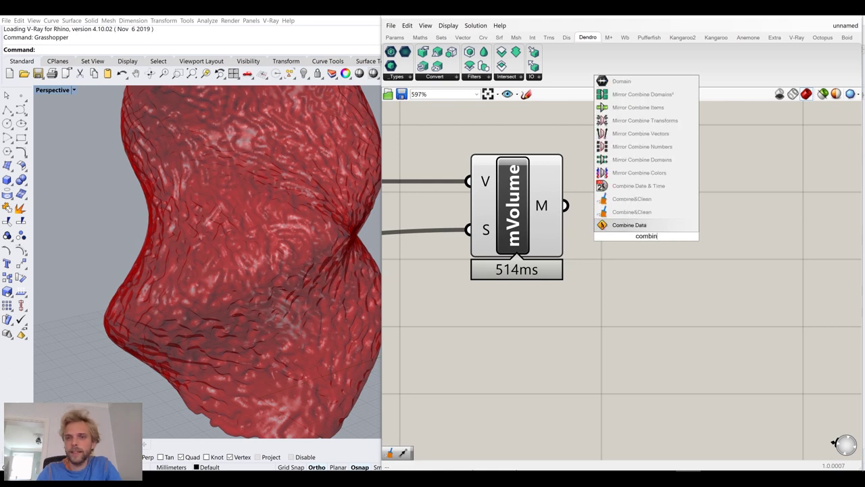
click(632, 198)
drag(565, 205, 663, 208)
click(595, 263)
Hide the preview of Volume to Mesh.
click(543, 206)
middle_click(543, 206)
click(583, 171)
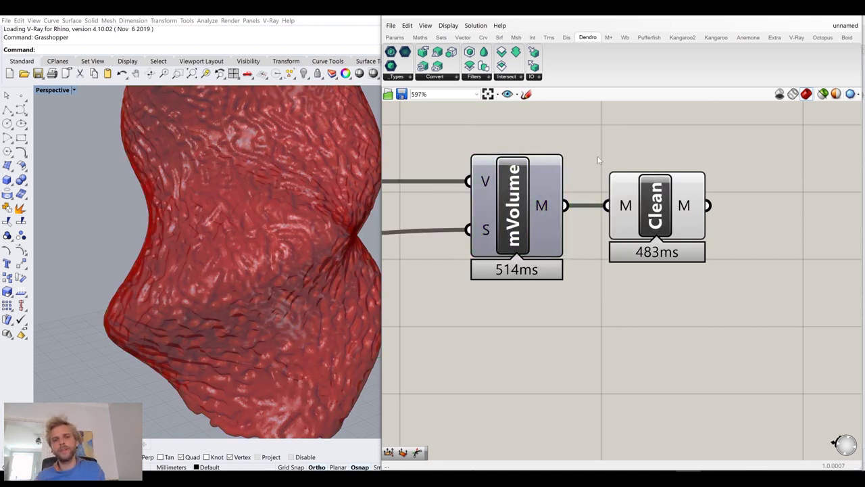
Review the definition from the final mesh back through the shortest-walk and point-population parts to its start.
scroll(598, 156, down, 6)
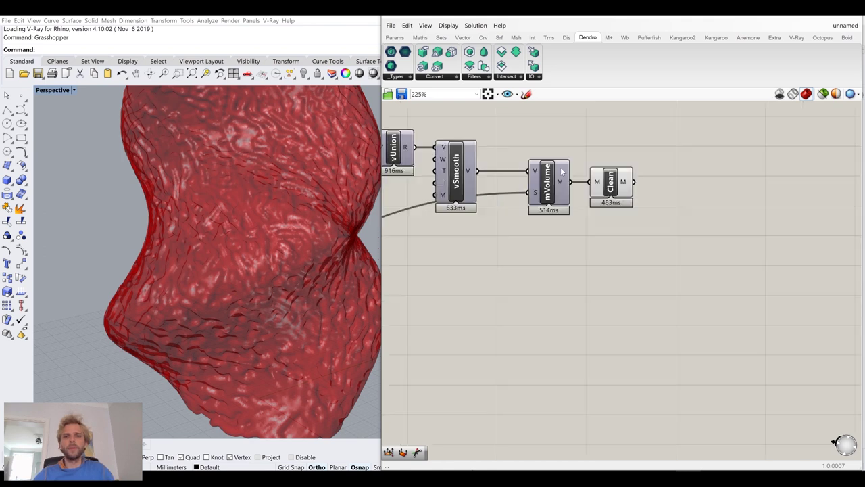
scroll(473, 216, up, 3)
right_drag(440, 211, 639, 234)
scroll(516, 210, up, 5)
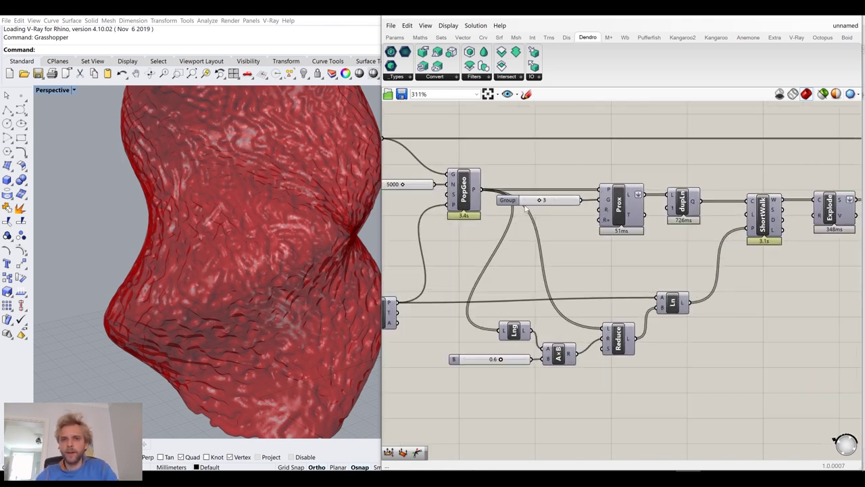
right_drag(521, 214, 750, 227)
right_drag(760, 281, 520, 78)
scroll(513, 317, down, 9)
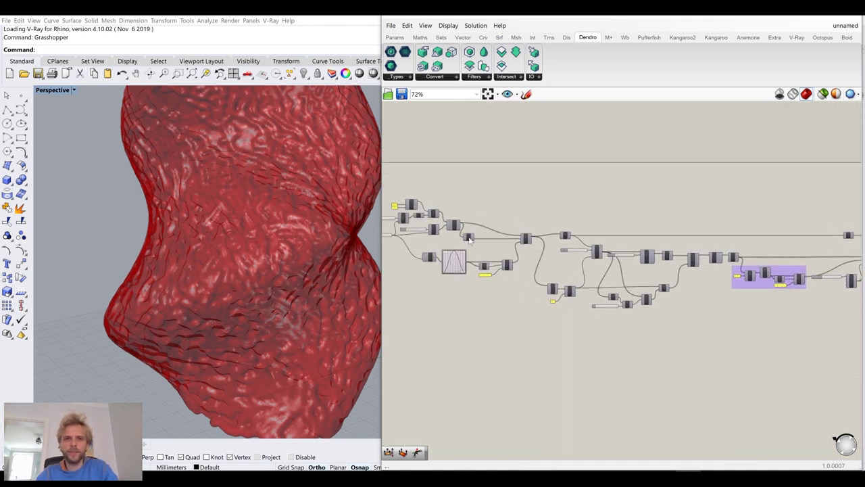
scroll(425, 203, down, 3)
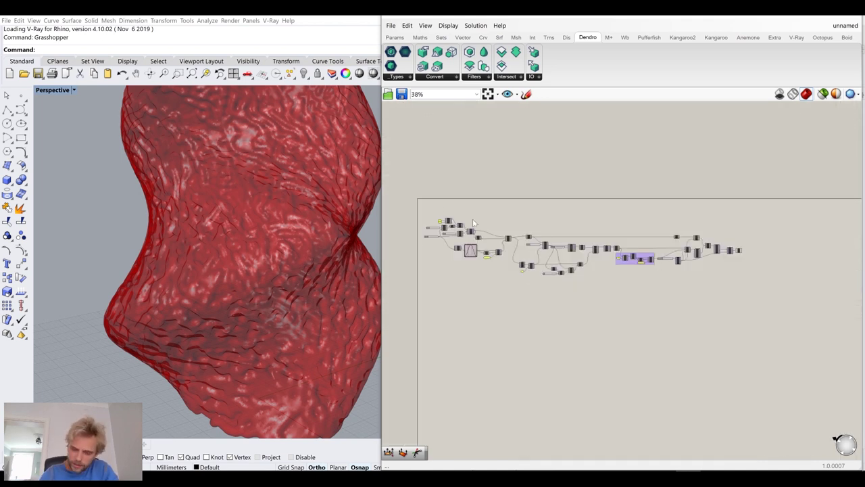
Bake the Combine&Clean mesh onto the Default layer.
scroll(579, 265, up, 11)
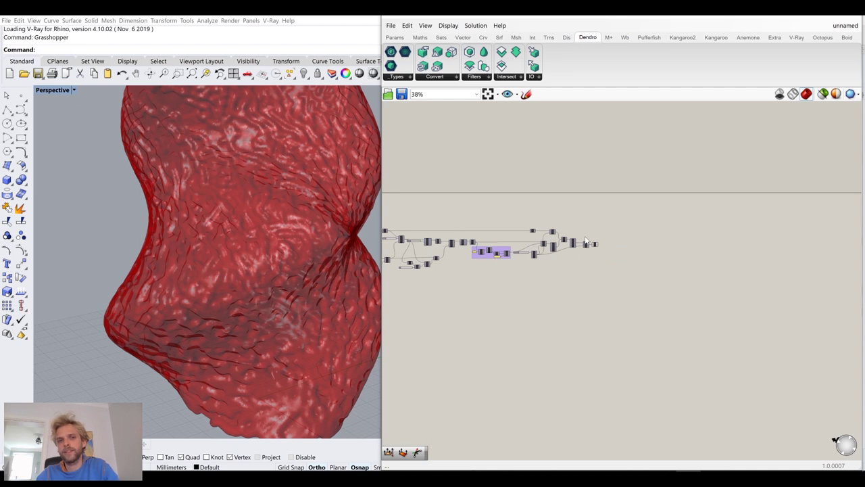
drag(605, 214, 614, 215)
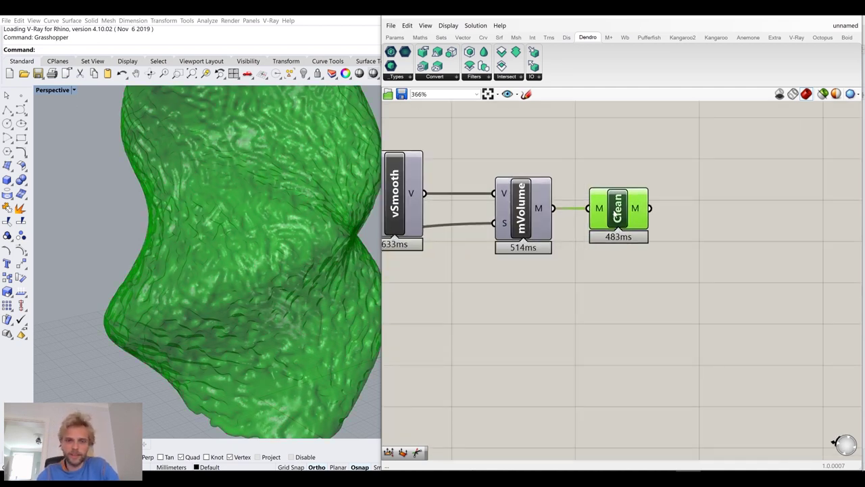
mouse_move(638, 213)
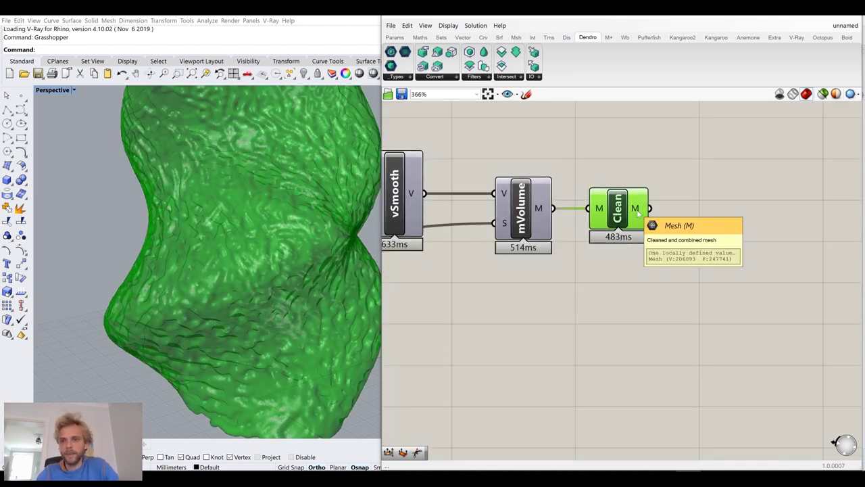
right_click(618, 210)
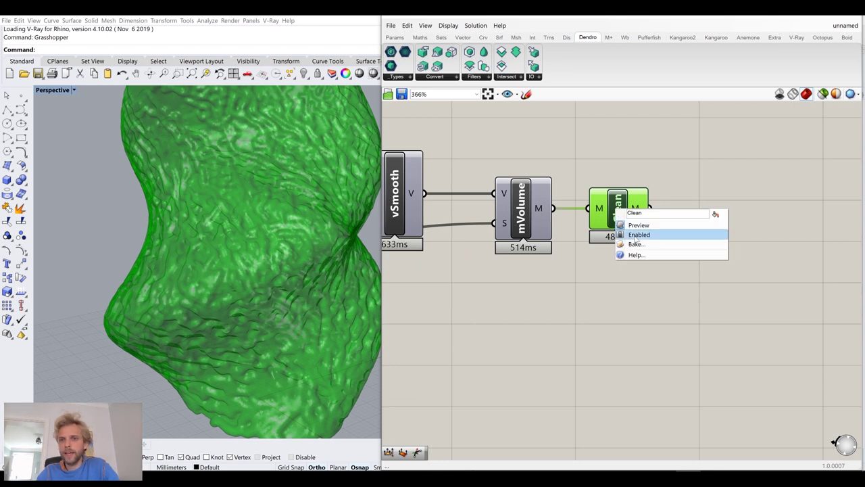
click(636, 243)
click(623, 170)
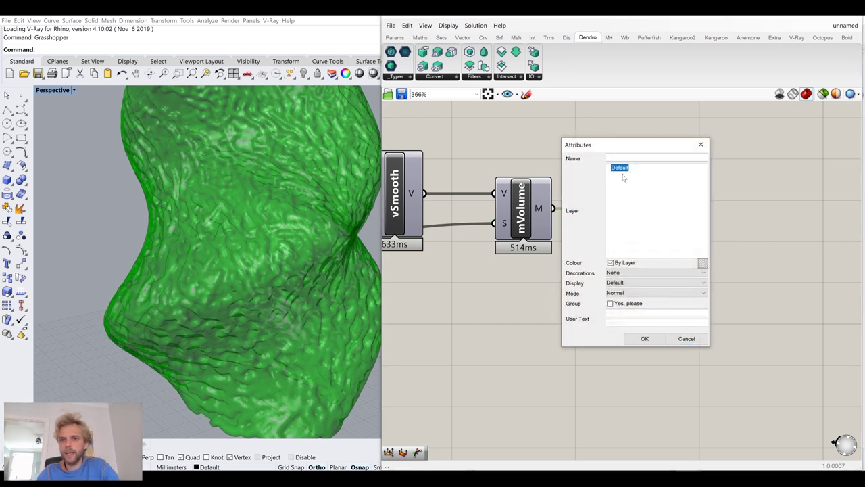
click(651, 338)
Move the baked vase mesh sideways, clear of the Grasshopper preview.
click(216, 231)
scroll(216, 231, down, 5)
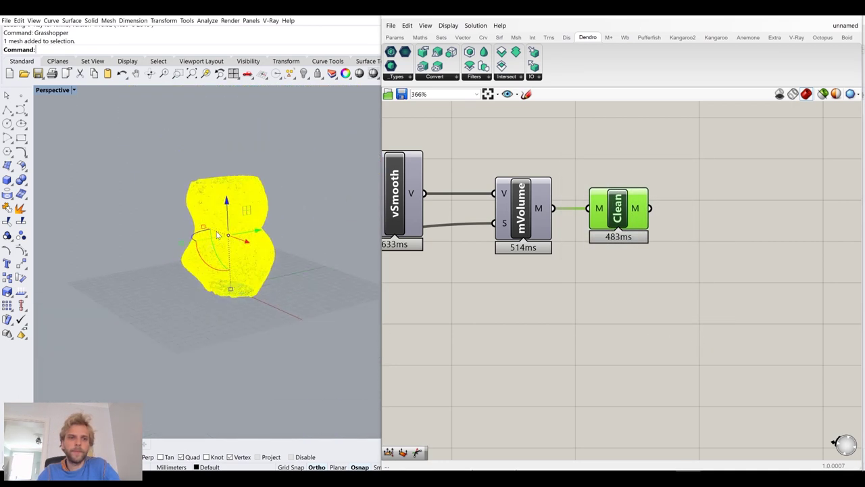
drag(195, 209, 309, 253)
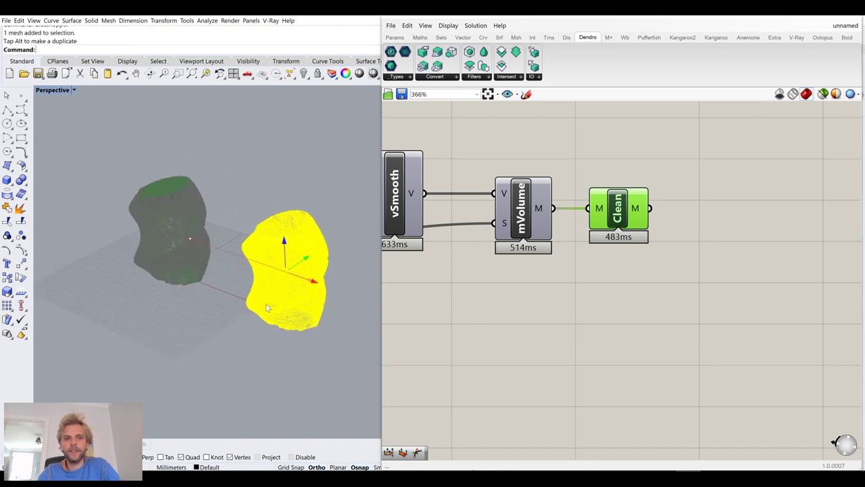
click(356, 242)
Minimise Grasshopper to return to the full Rhino window and set the Perspective viewport to Shaded display.
double_click(818, 19)
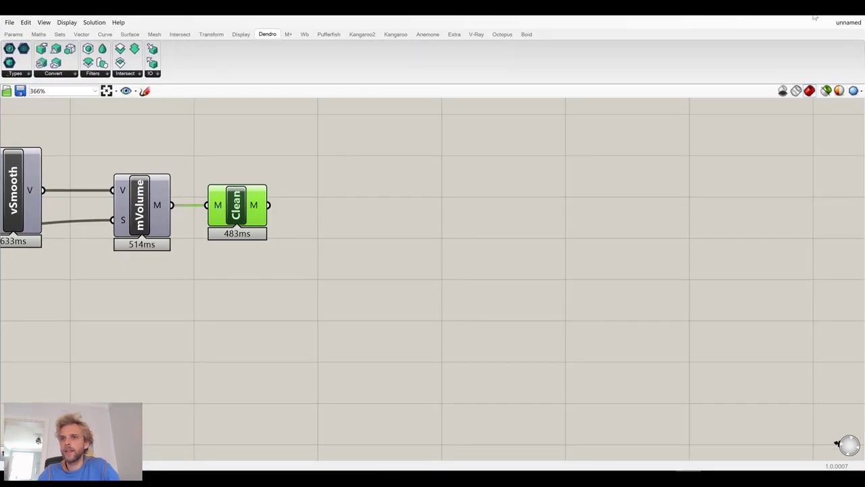
click(814, 17)
shift+right_drag(303, 284, 346, 349)
scroll(369, 233, up, 8)
click(41, 91)
click(42, 126)
scroll(314, 227, down, 4)
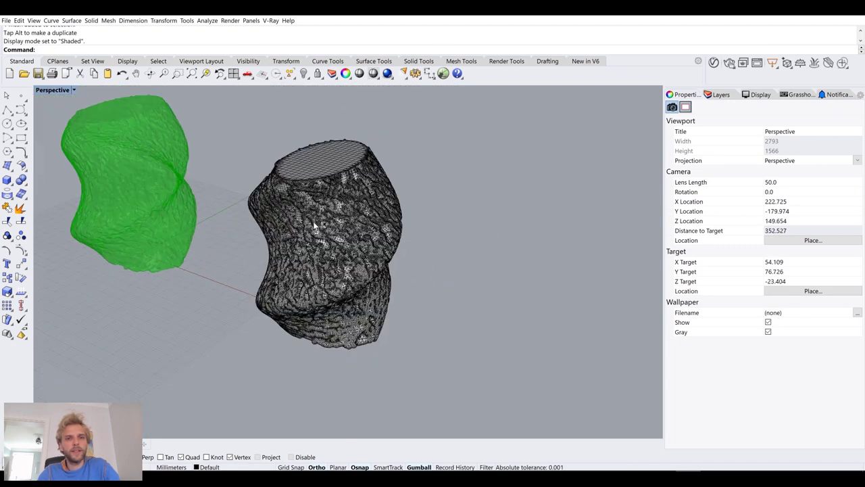
Zoom to the baked vase mesh and examine its faces and surface texture close up and as a whole.
right_drag(345, 249, 340, 232)
click(316, 194)
text(ZS)
key(Return)
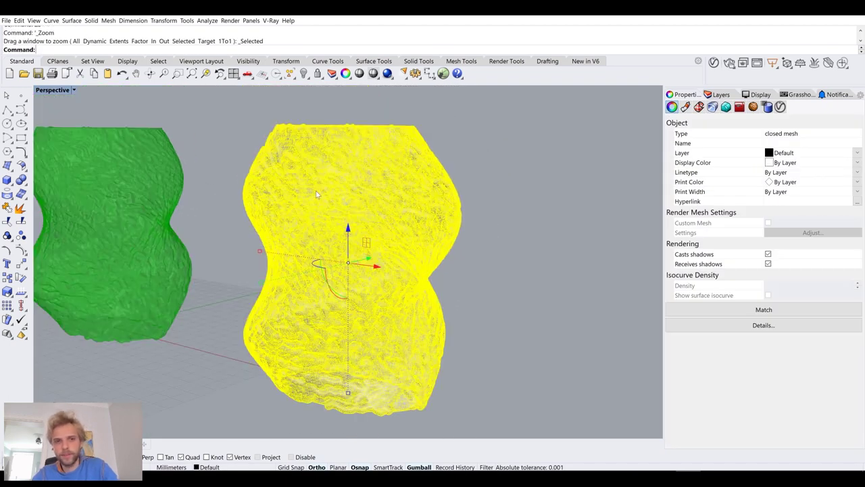
key(Escape)
scroll(426, 242, up, 3)
scroll(426, 242, up, 6)
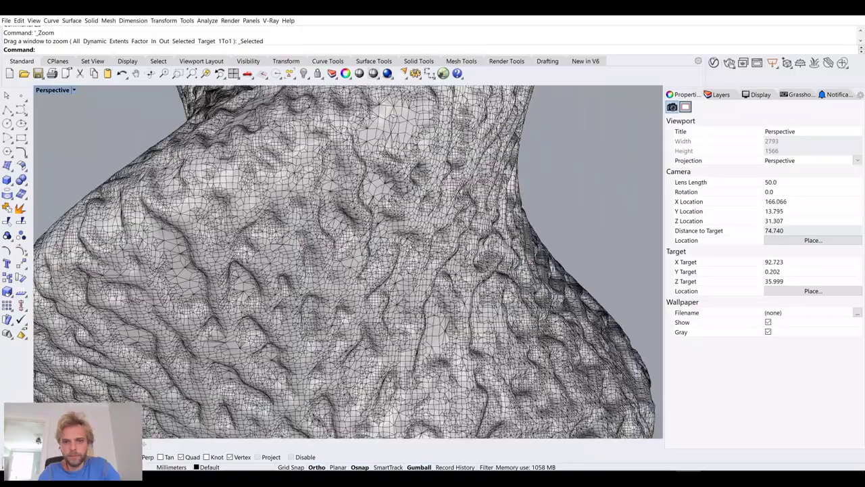
right_drag(409, 247, 291, 264)
scroll(291, 264, up, 6)
scroll(291, 264, down, 12)
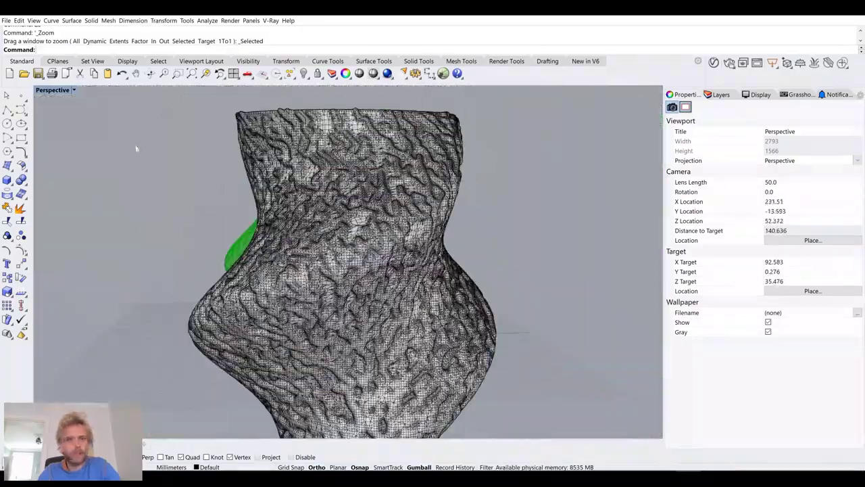
Set the Perspective viewport to Arctic display and examine the baked vase's texture from the opposite side and as a whole.
click(53, 90)
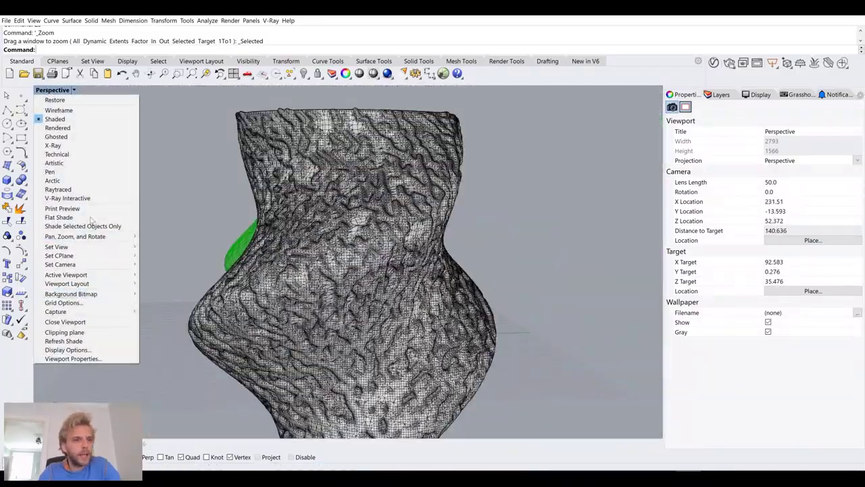
click(80, 181)
right_drag(203, 261, 304, 243)
shift+right_drag(304, 311, 432, 290)
right_drag(305, 281, 314, 233)
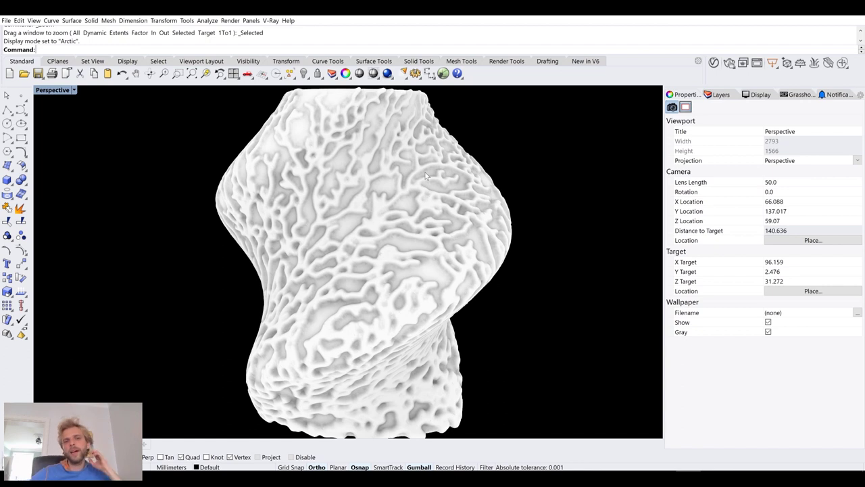
right_drag(364, 101, 406, 225)
scroll(254, 231, up, 4)
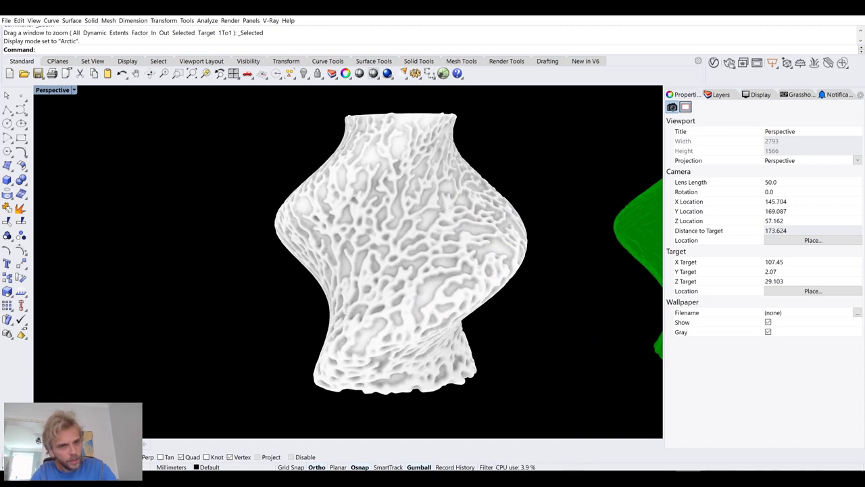
Run the What command on the baked vase mesh to check its validity and its vertex and face counts, leaving the mesh deselected.
click(373, 211)
text(What)
key(Return)
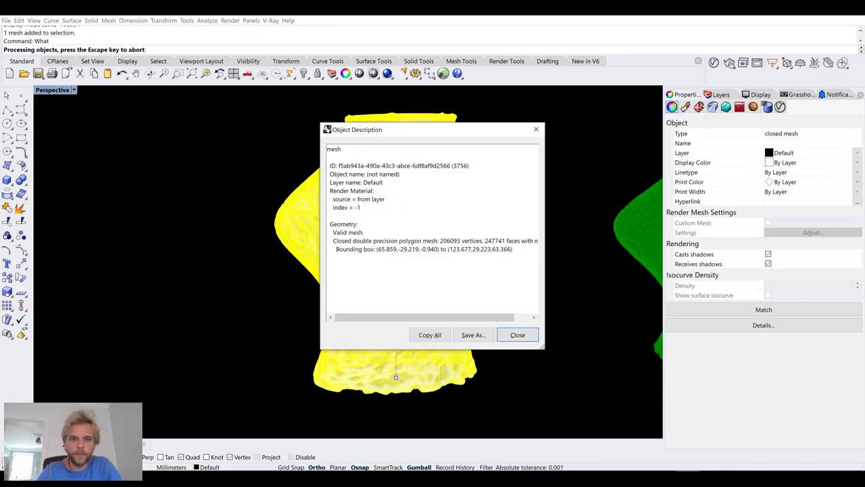
drag(332, 241, 434, 241)
click(533, 340)
click(545, 310)
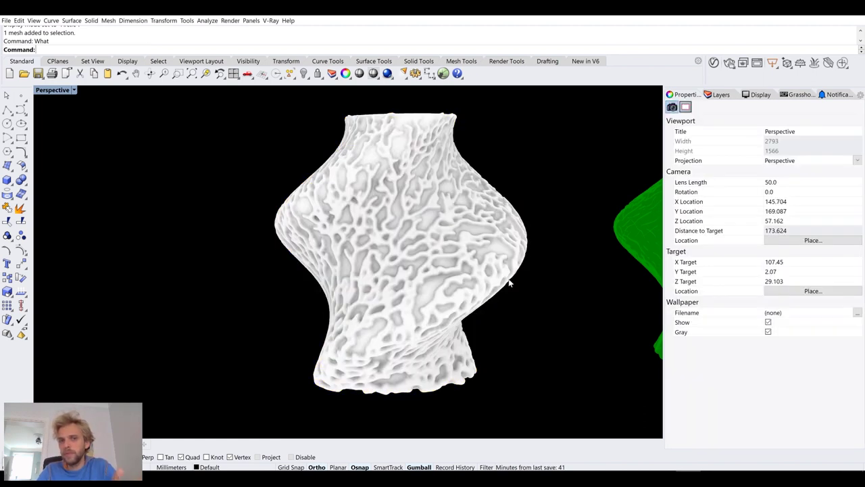
click(492, 267)
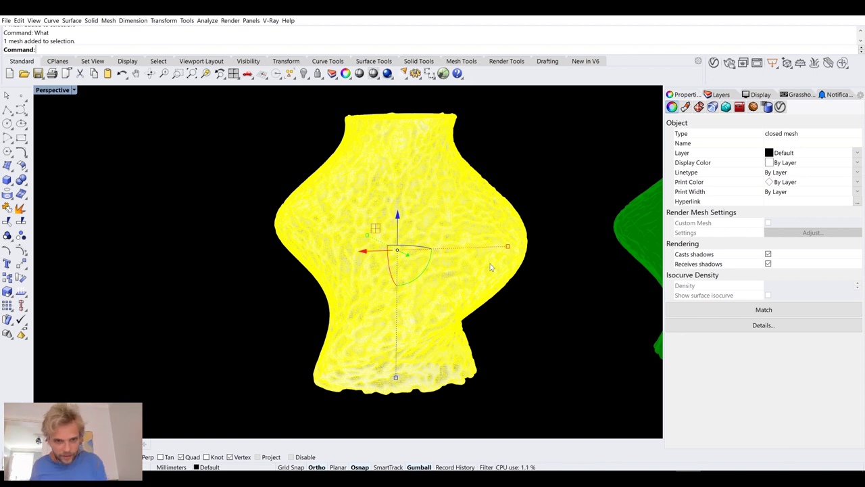
click(562, 188)
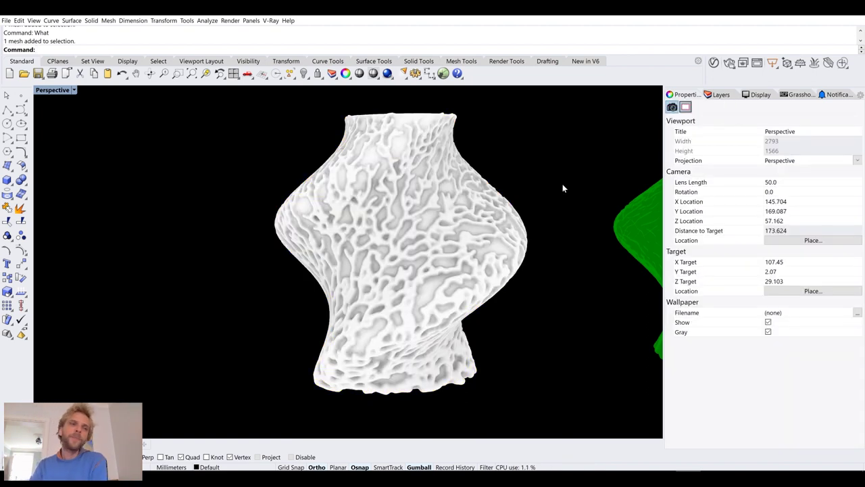